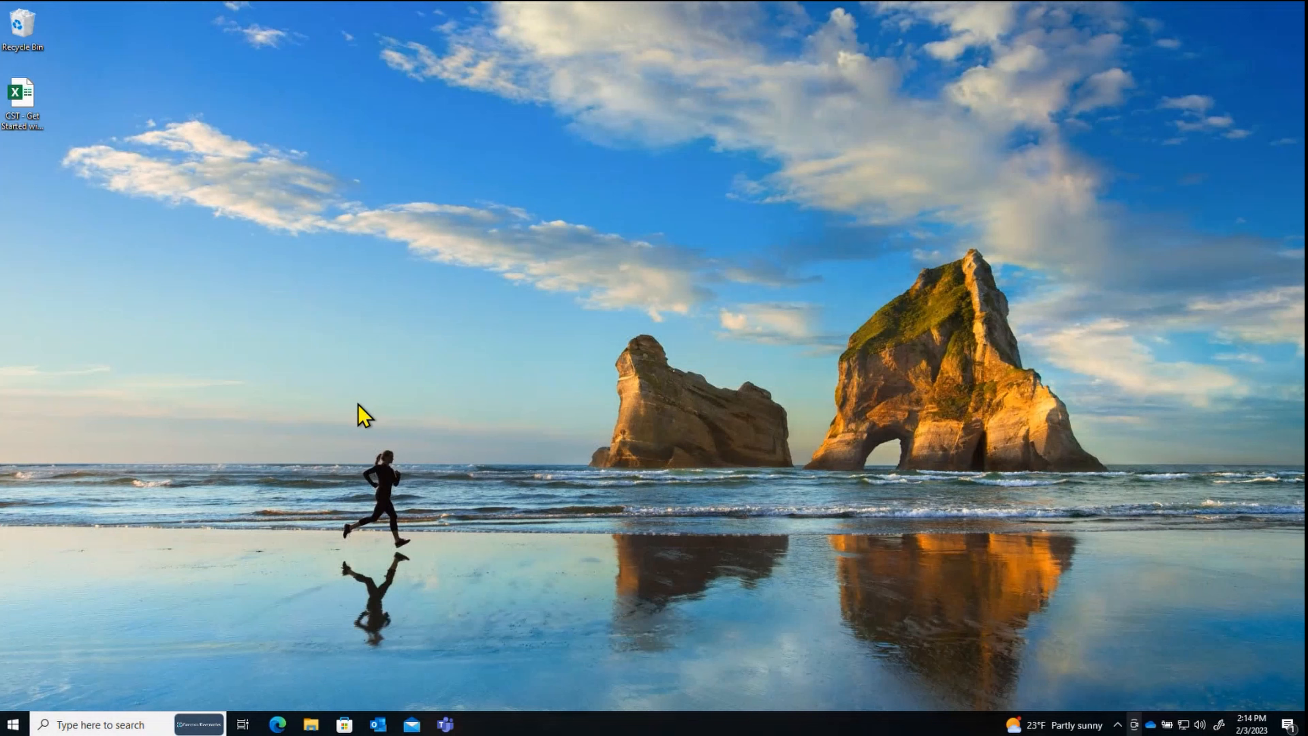
Step: Find Power BI Desktop among the installed apps and examine its pinning options
{"action": "left_click", "coordinate": [13, 724]}
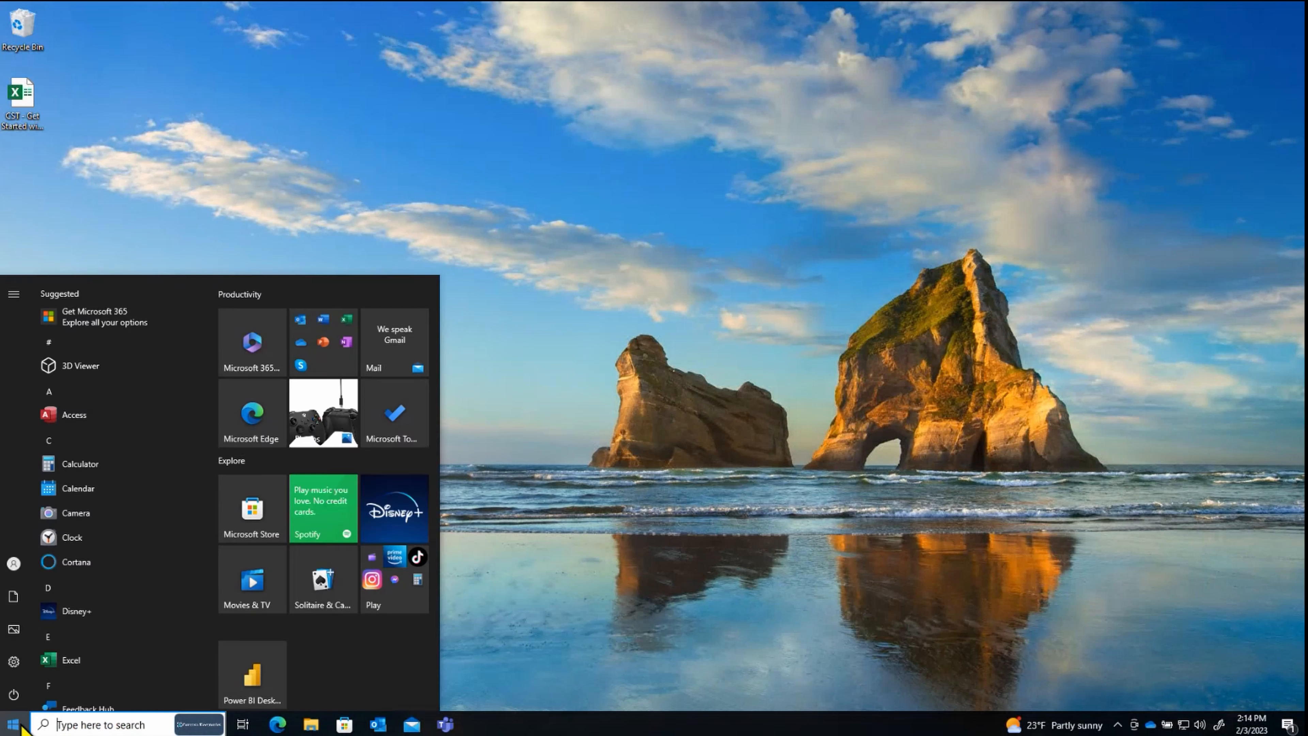
{"action": "scroll", "coordinate": [144, 520], "scroll_direction": "down", "scroll_amount": 6}
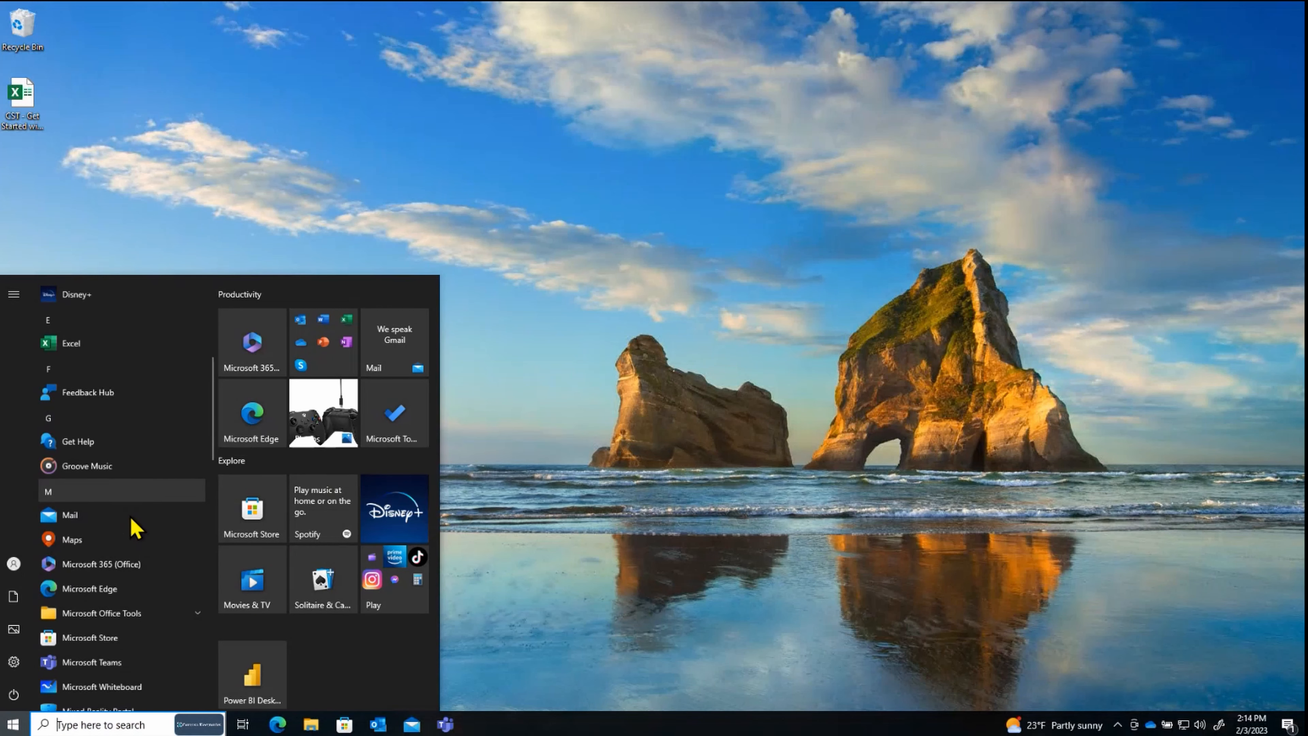
{"action": "scroll", "coordinate": [123, 534], "scroll_direction": "down", "scroll_amount": 5}
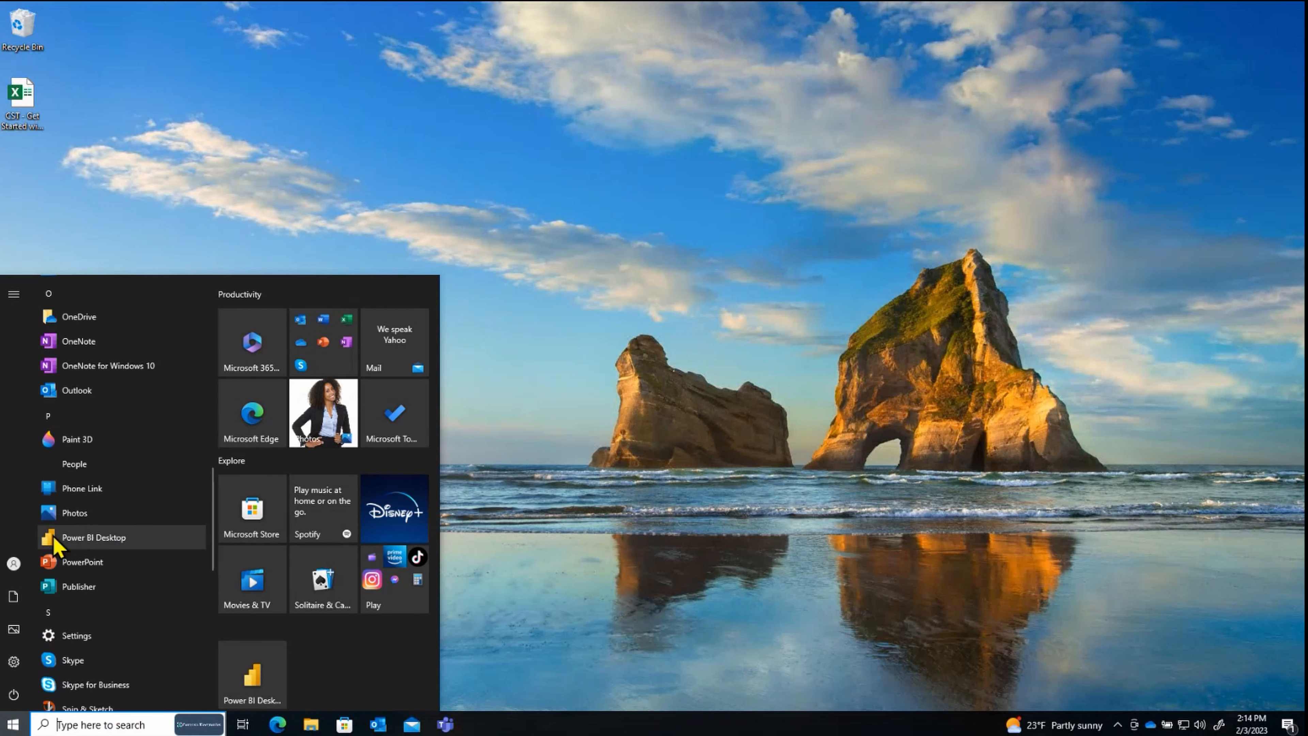
{"action": "right_click", "coordinate": [110, 538]}
{"action": "mouse_move", "coordinate": [181, 566]}
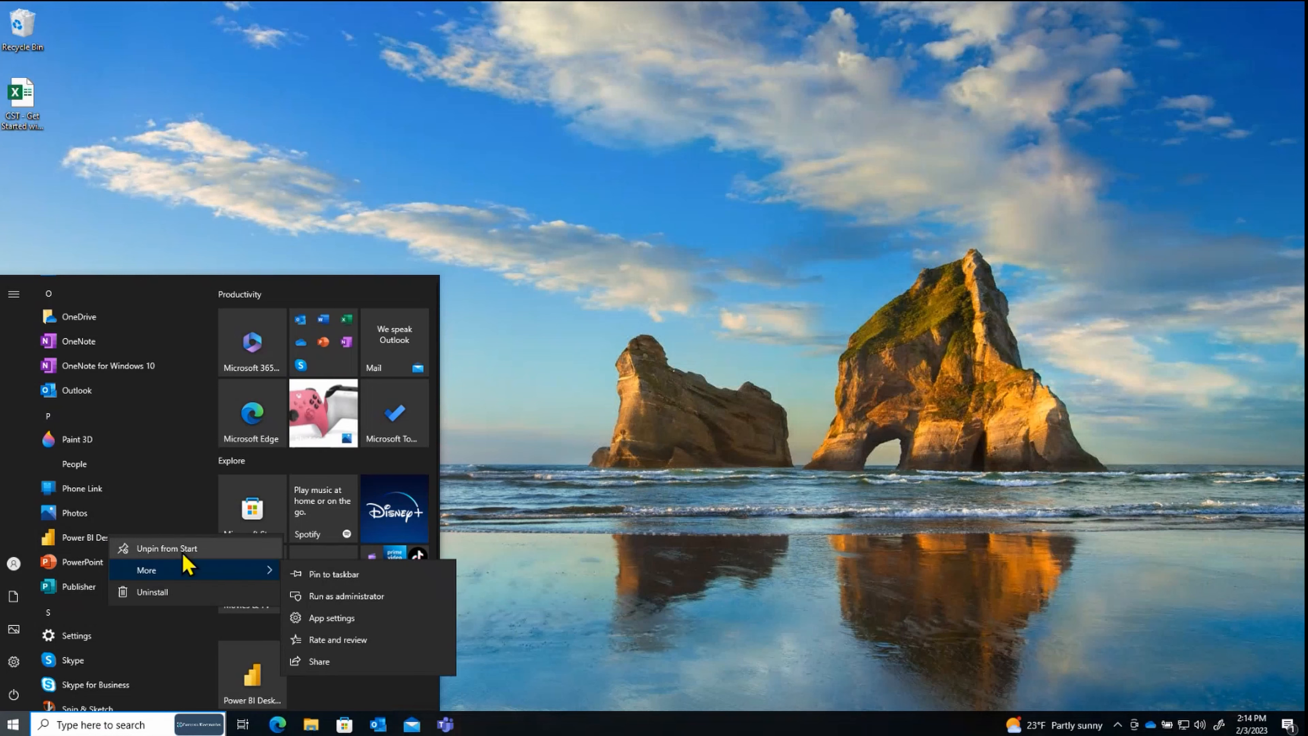
{"action": "left_click", "coordinate": [344, 693]}
{"action": "scroll", "coordinate": [281, 657], "scroll_direction": "down", "scroll_amount": 1}
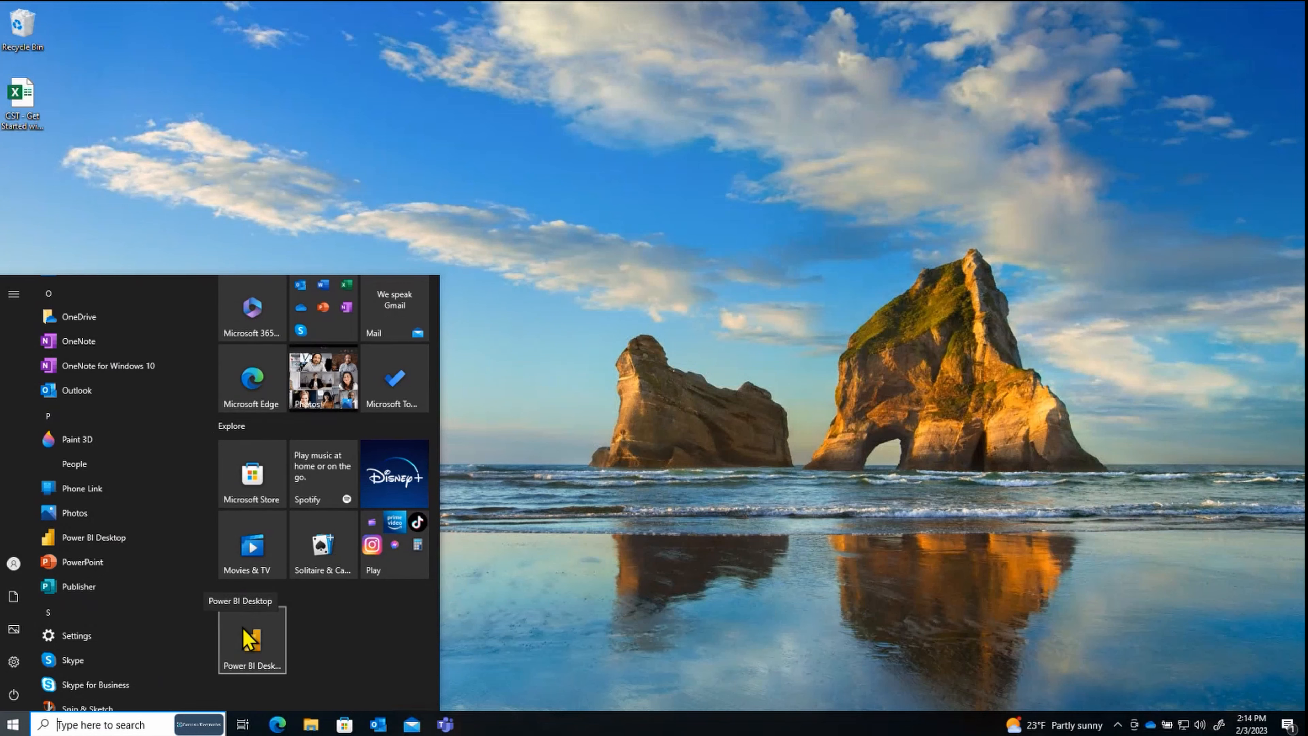
{"action": "right_click", "coordinate": [103, 538]}
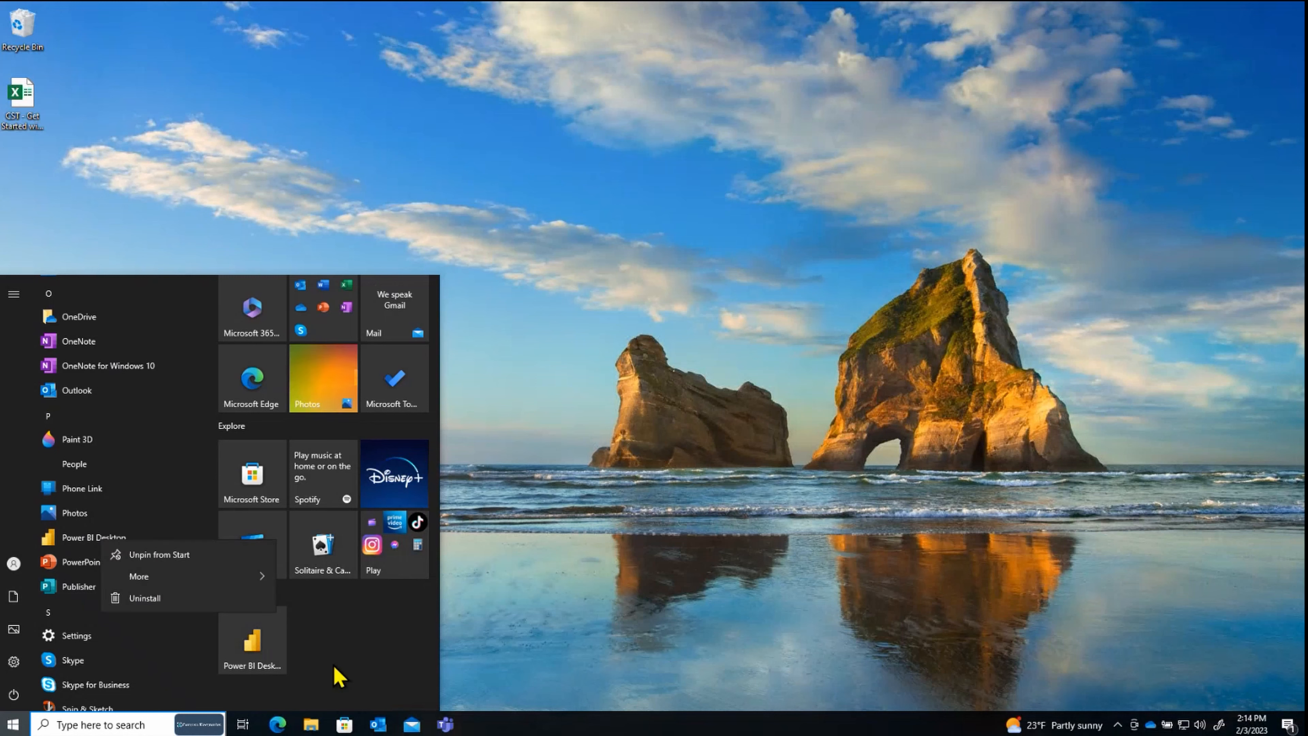
{"action": "left_click", "coordinate": [359, 658]}
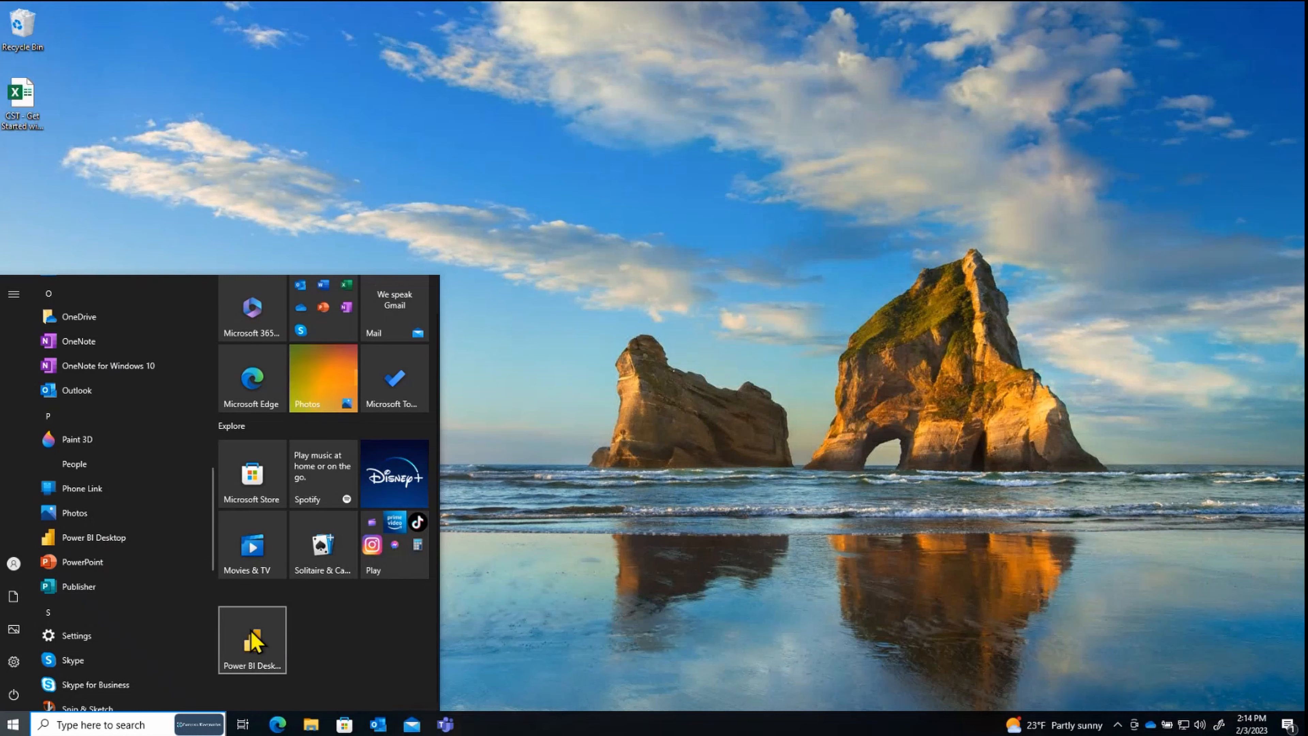
Step: Launch Power BI Desktop and dismiss its welcome screen to reach the blank report
{"action": "left_click", "coordinate": [250, 633]}
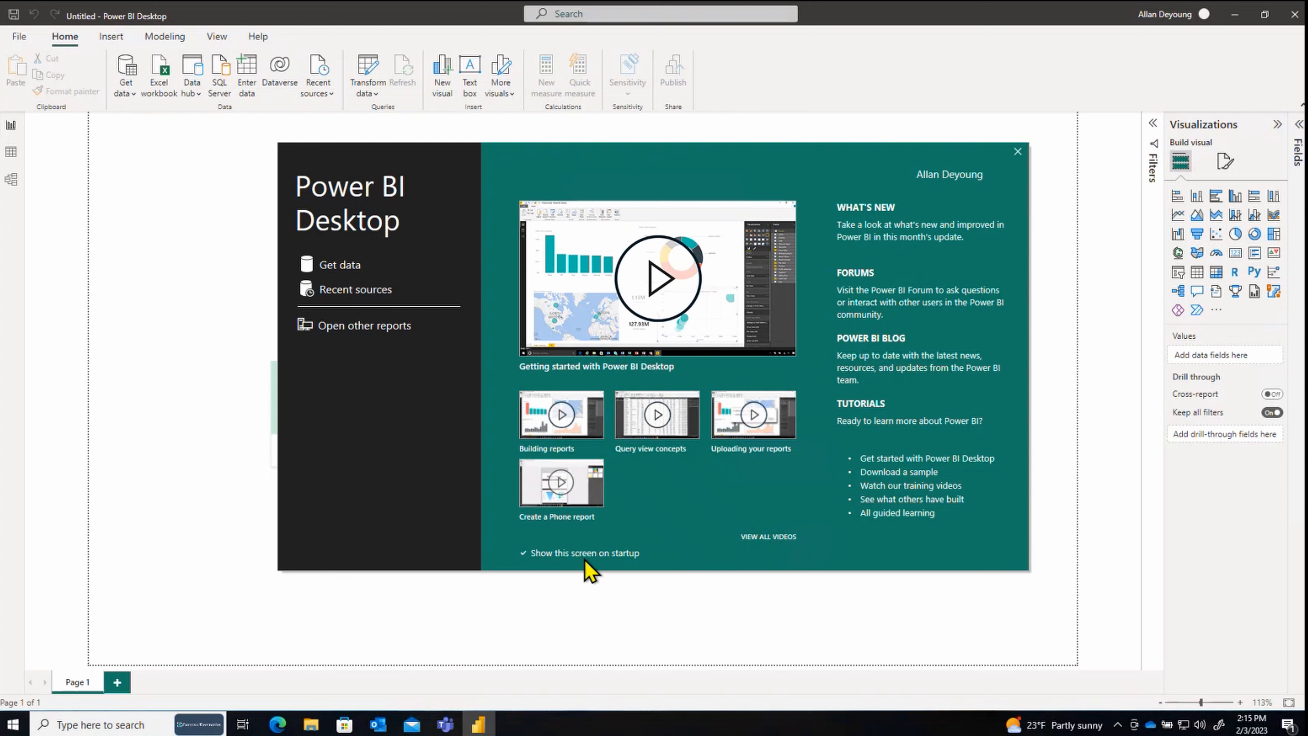
{"action": "left_click", "coordinate": [525, 554]}
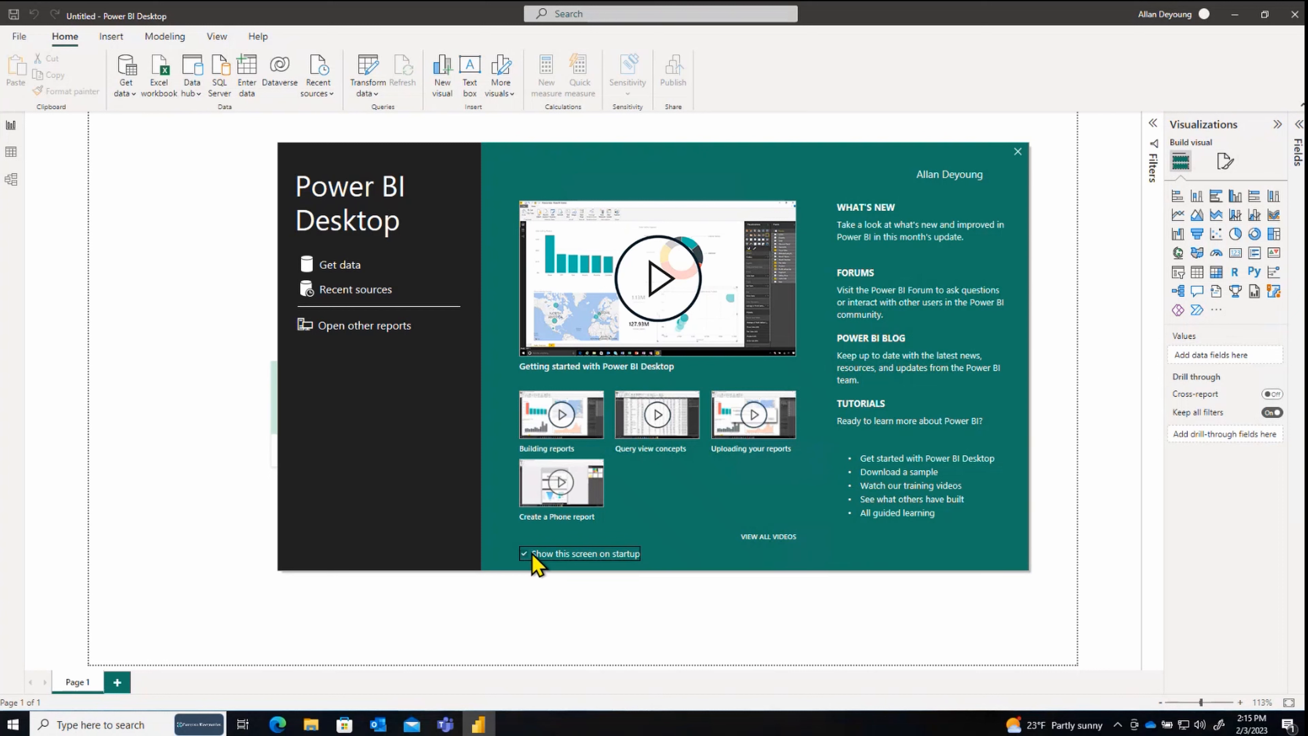
{"action": "left_click", "coordinate": [1017, 151]}
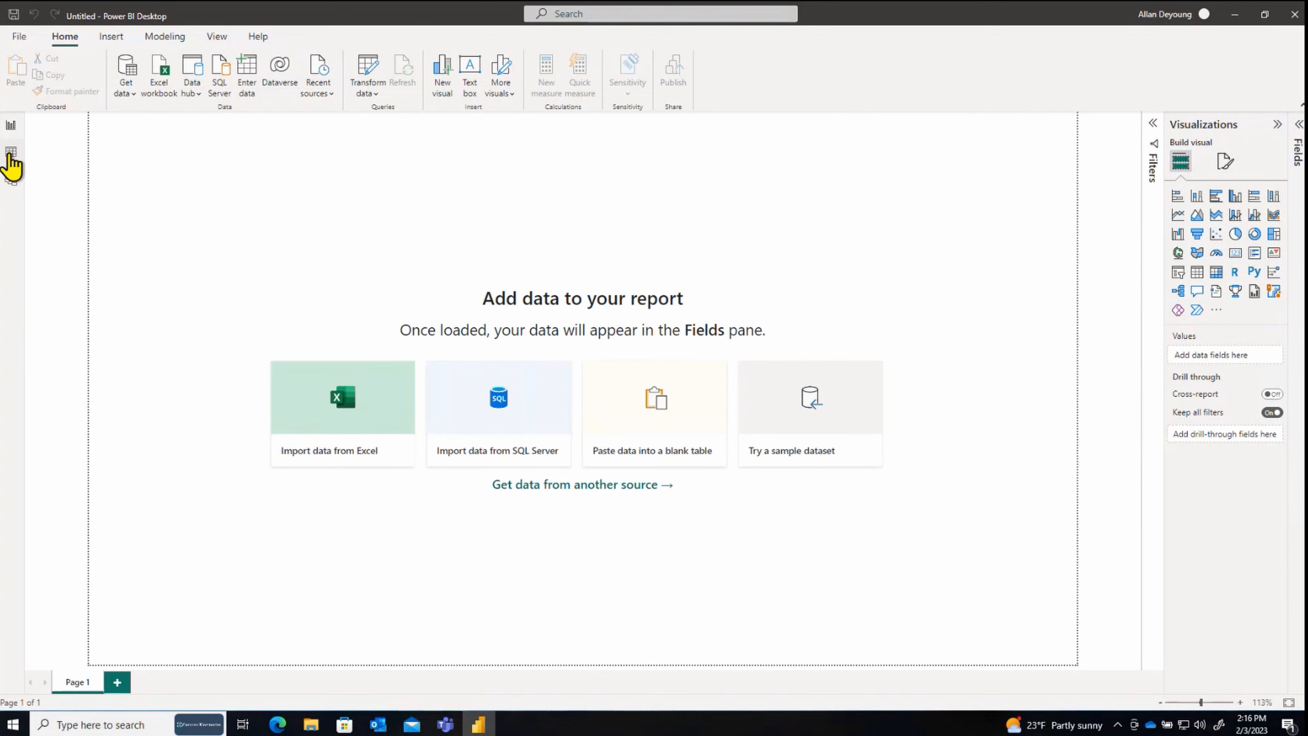
Step: Look through the Data and Model views and return to the Report view
{"action": "left_click", "coordinate": [10, 153]}
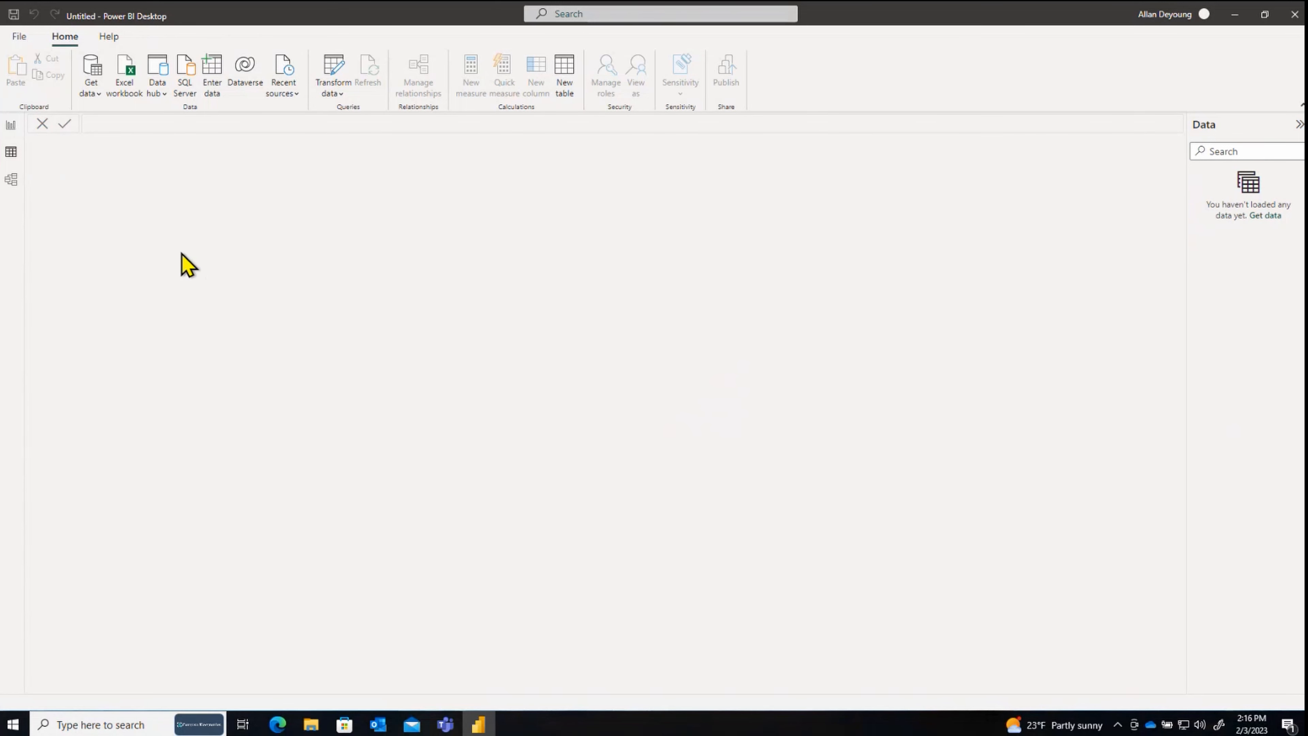
{"action": "left_click", "coordinate": [8, 181]}
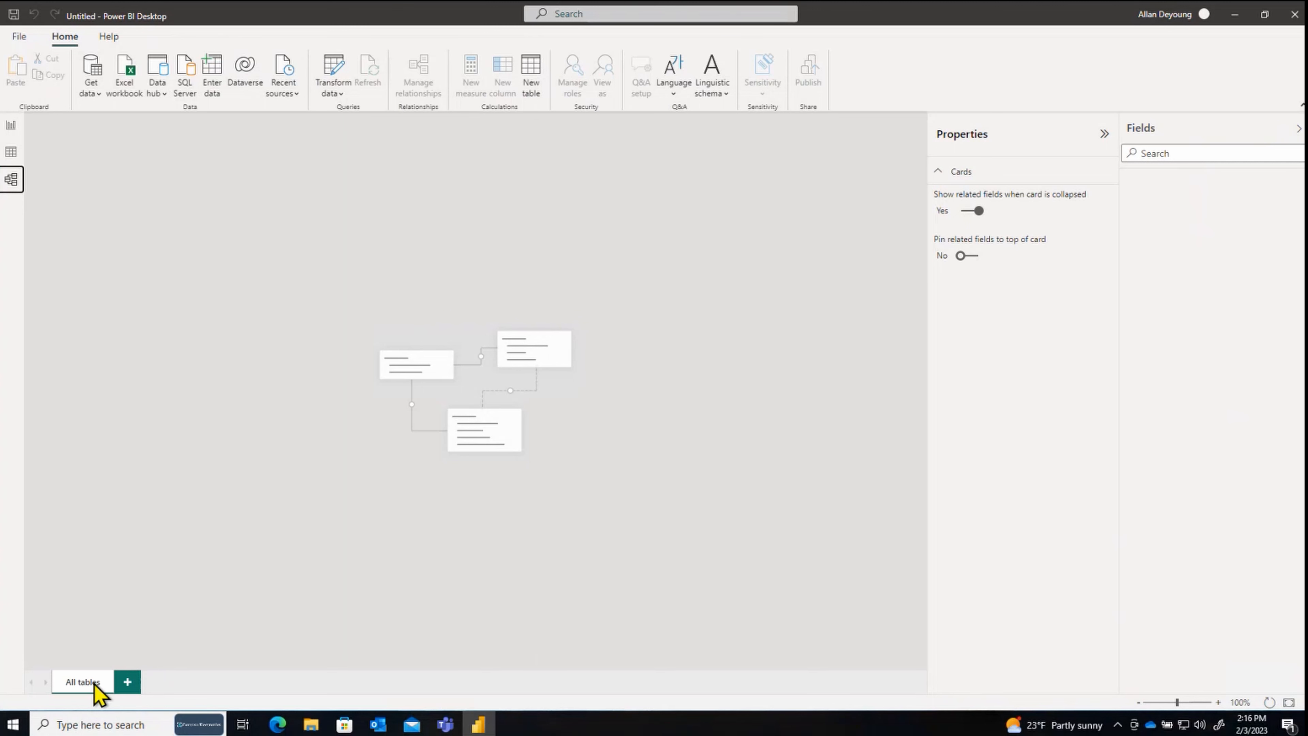
{"action": "left_click", "coordinate": [11, 155]}
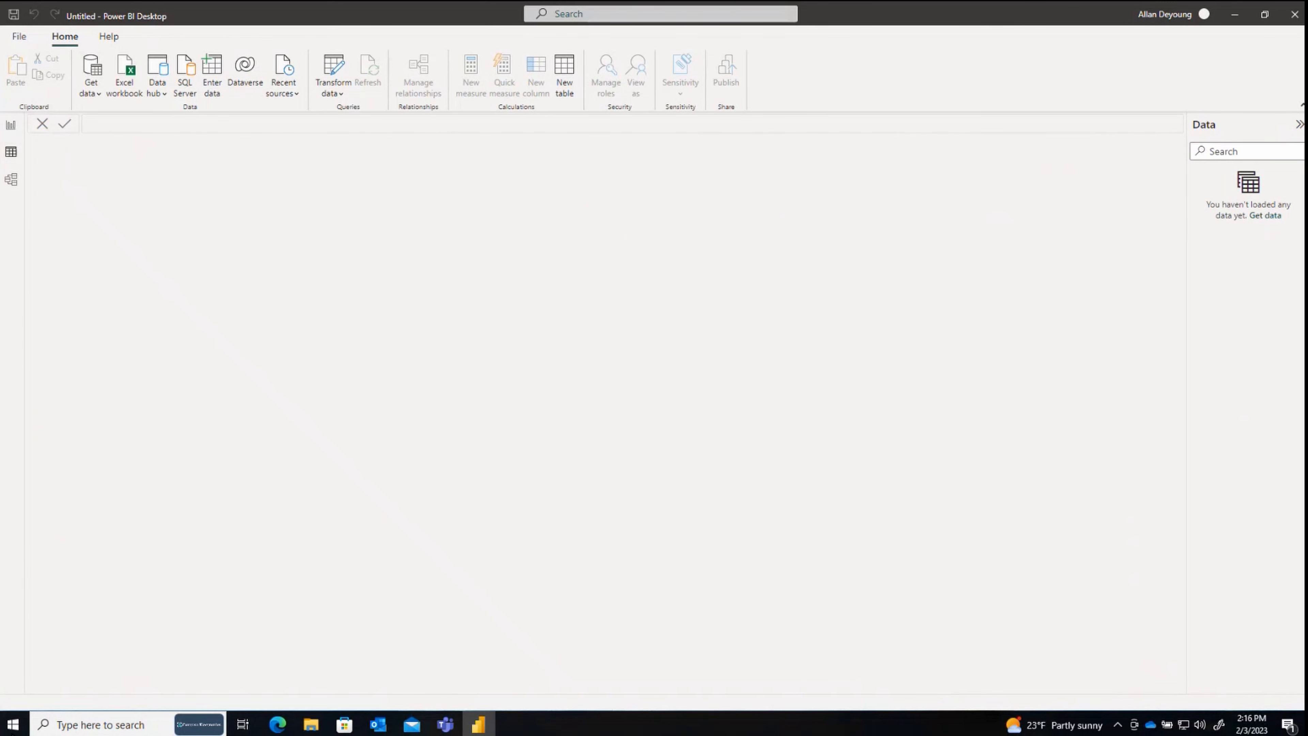
{"action": "left_click", "coordinate": [12, 126]}
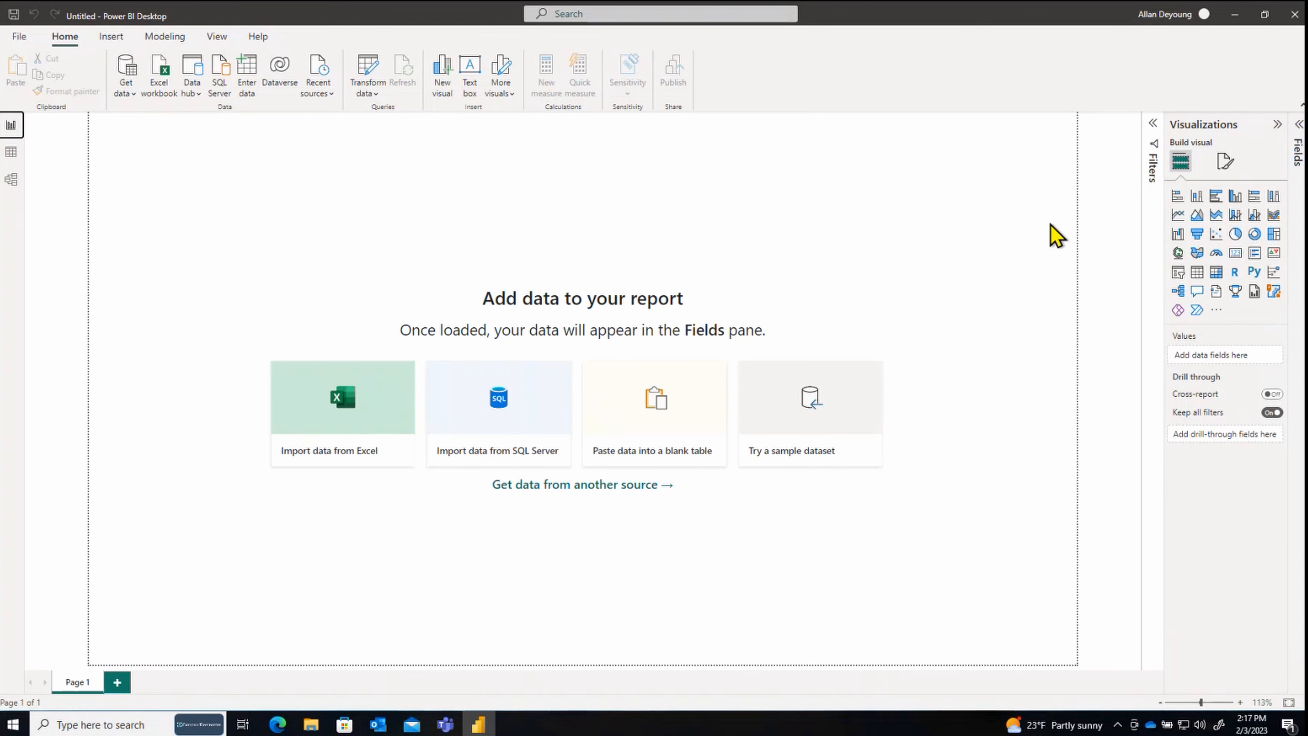
Step: Examine the Fields pane, the page formatting options and the Filters pane, leaving all panes collapsed
{"action": "left_click", "coordinate": [1278, 125]}
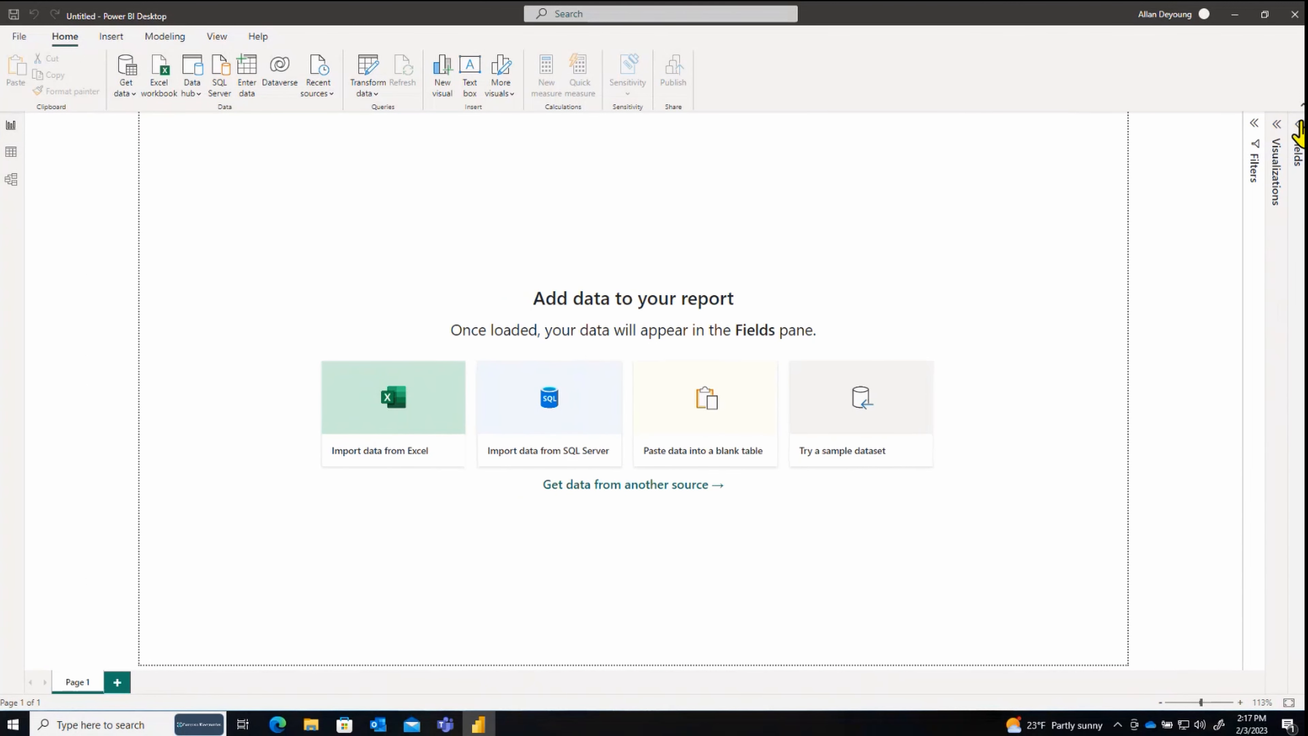
{"action": "left_click", "coordinate": [1299, 130]}
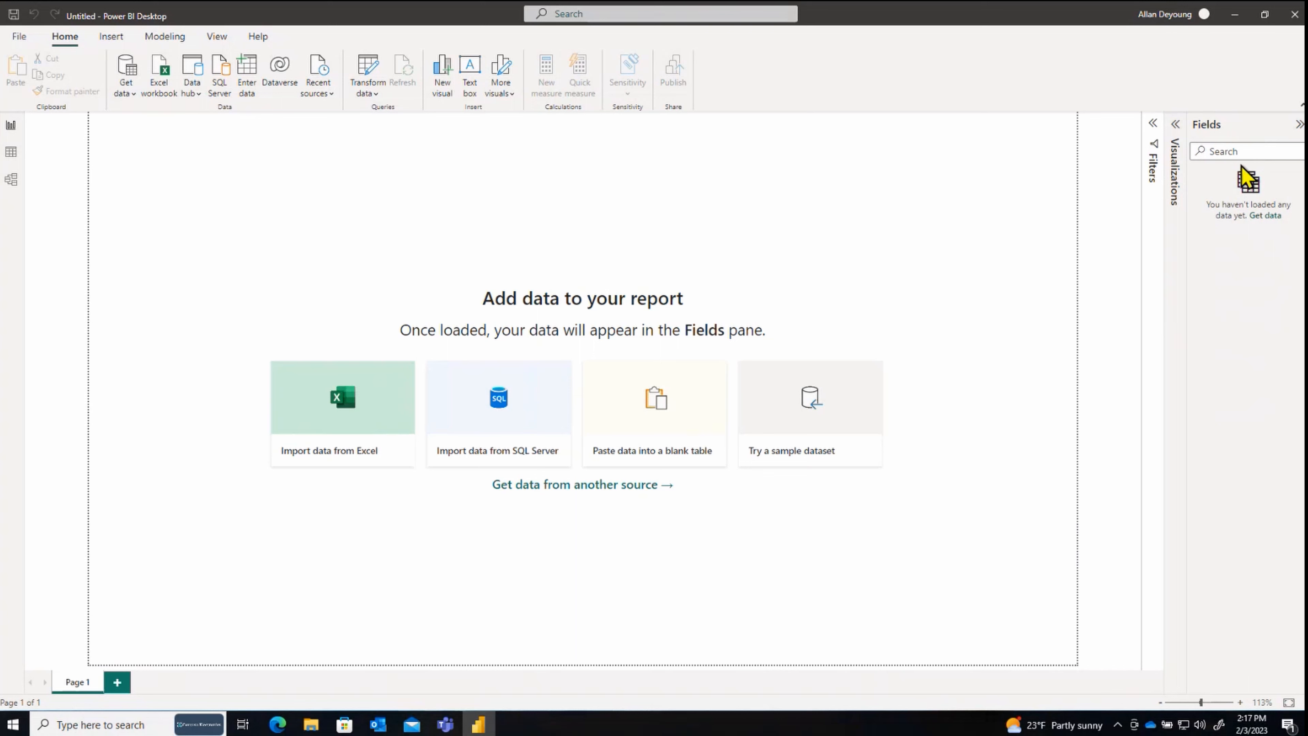
{"action": "left_click", "coordinate": [1299, 126]}
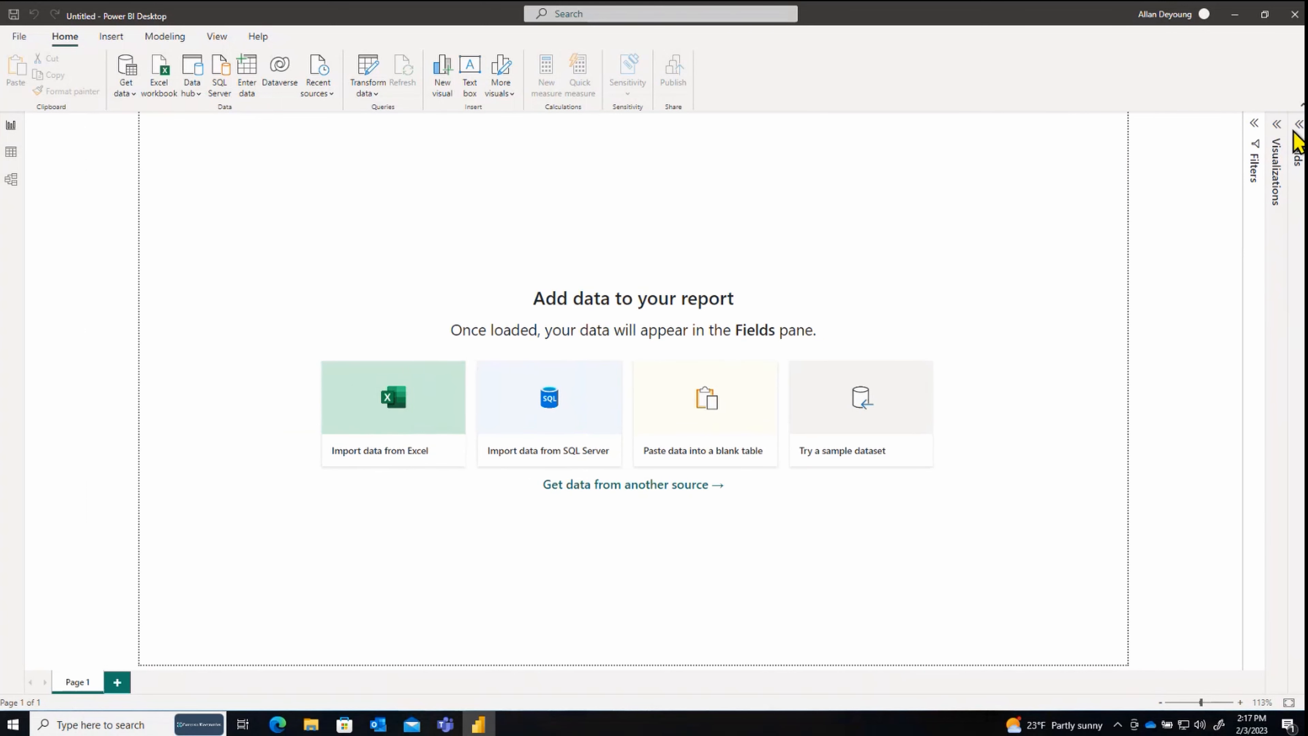
{"action": "left_click", "coordinate": [1286, 126]}
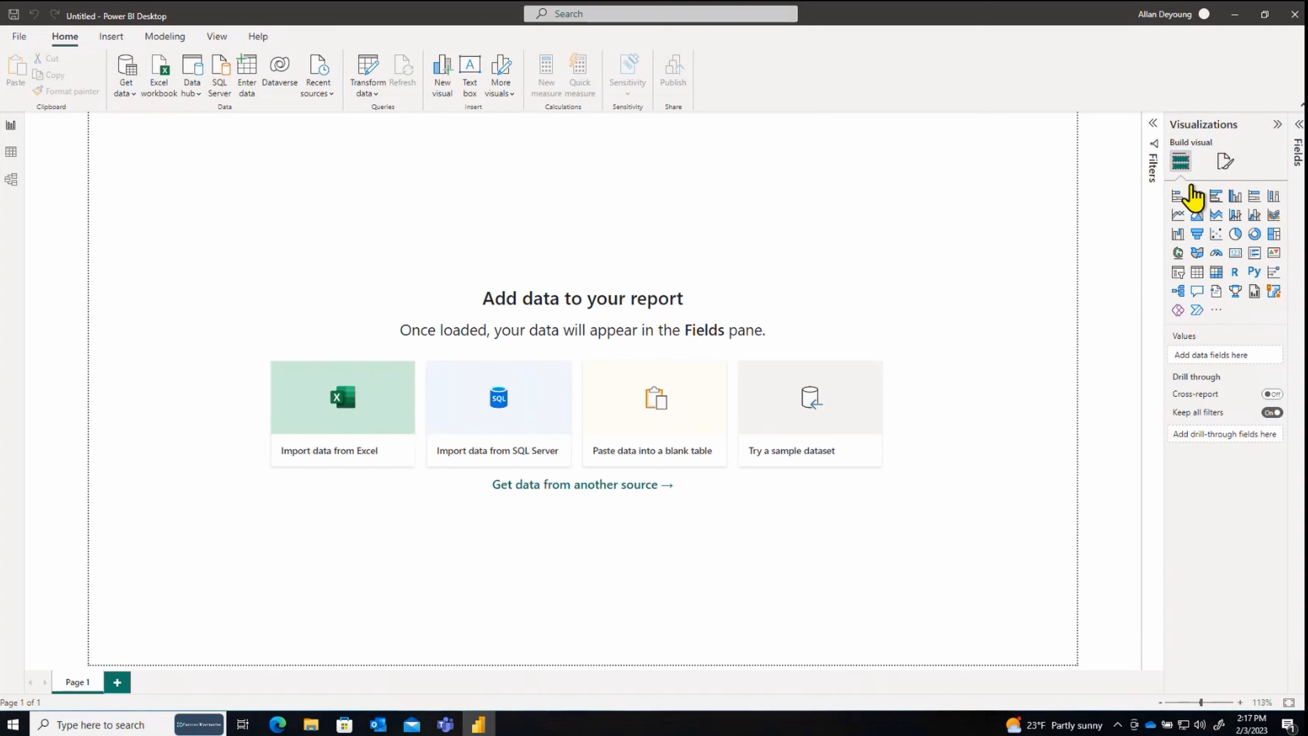
{"action": "left_click", "coordinate": [1226, 163]}
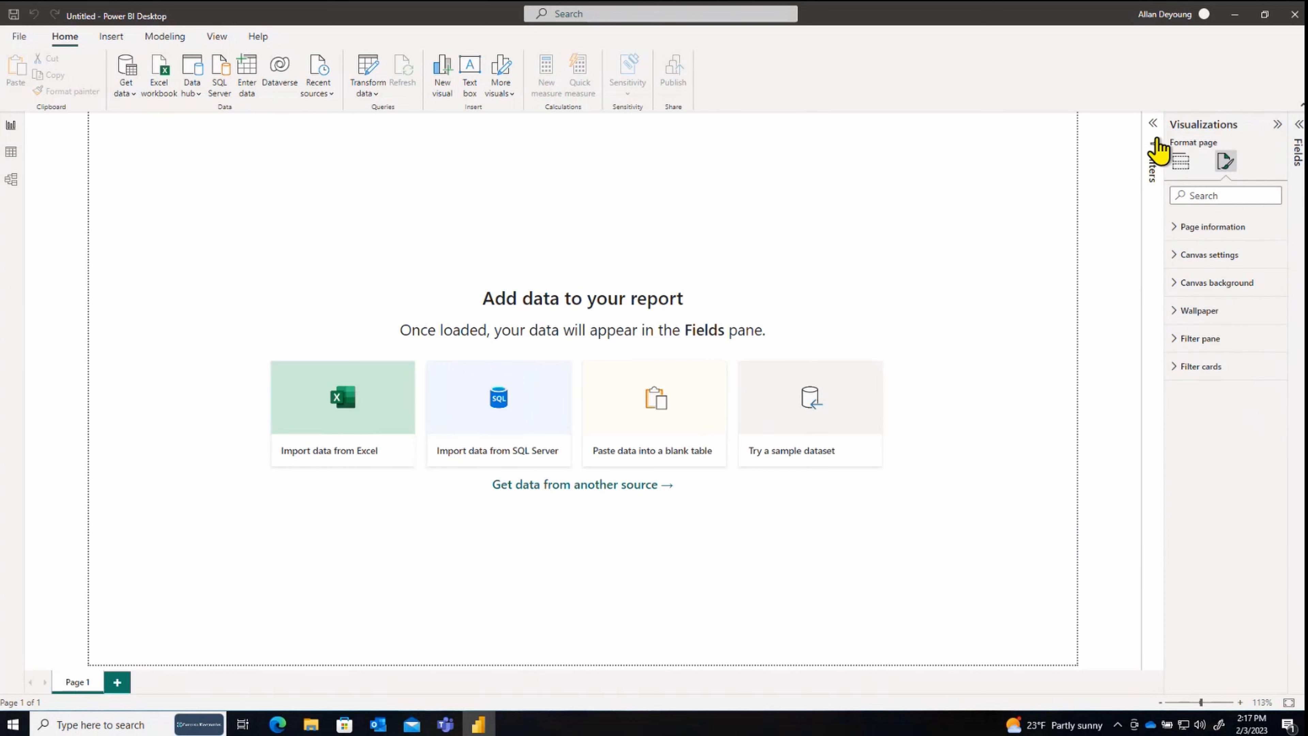
{"action": "left_click", "coordinate": [1160, 149]}
{"action": "left_click", "coordinate": [1156, 131]}
{"action": "left_click", "coordinate": [1278, 124]}
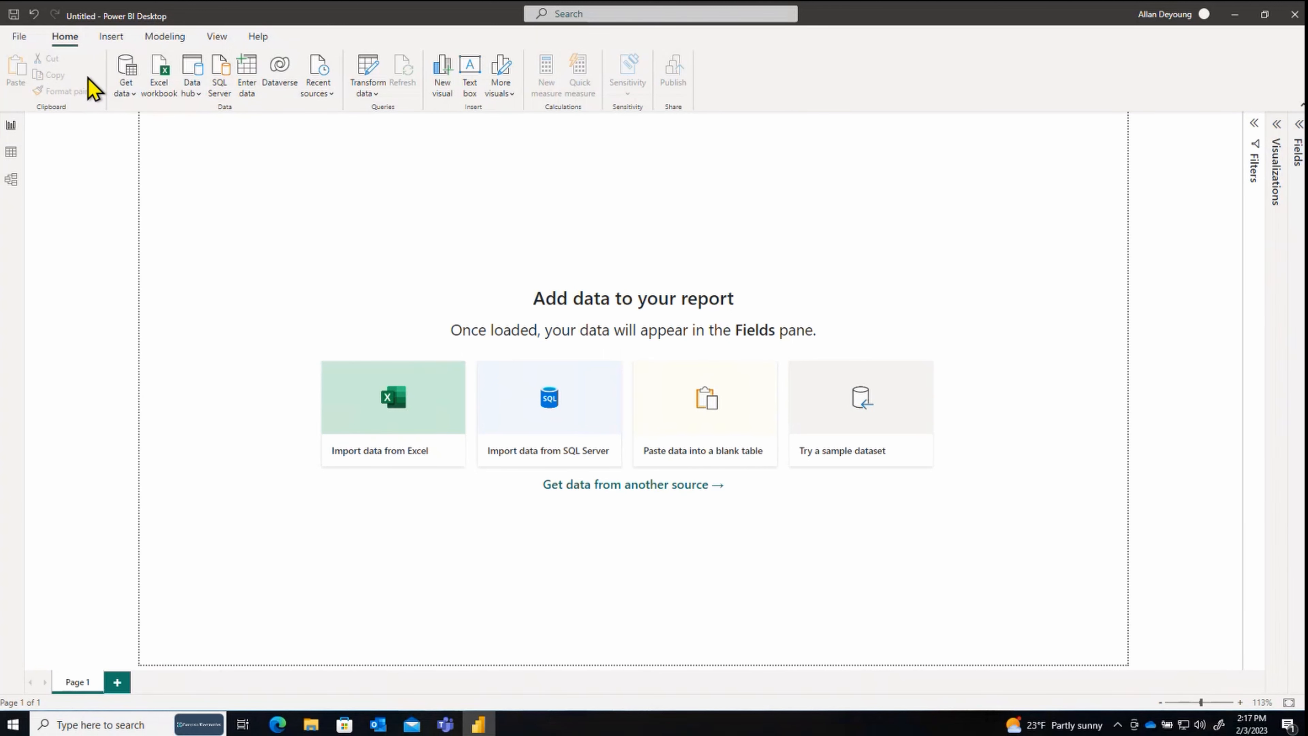
Step: Browse the common data sources and the full list of Get Data connectors, and close it without connecting
{"action": "left_click", "coordinate": [132, 92]}
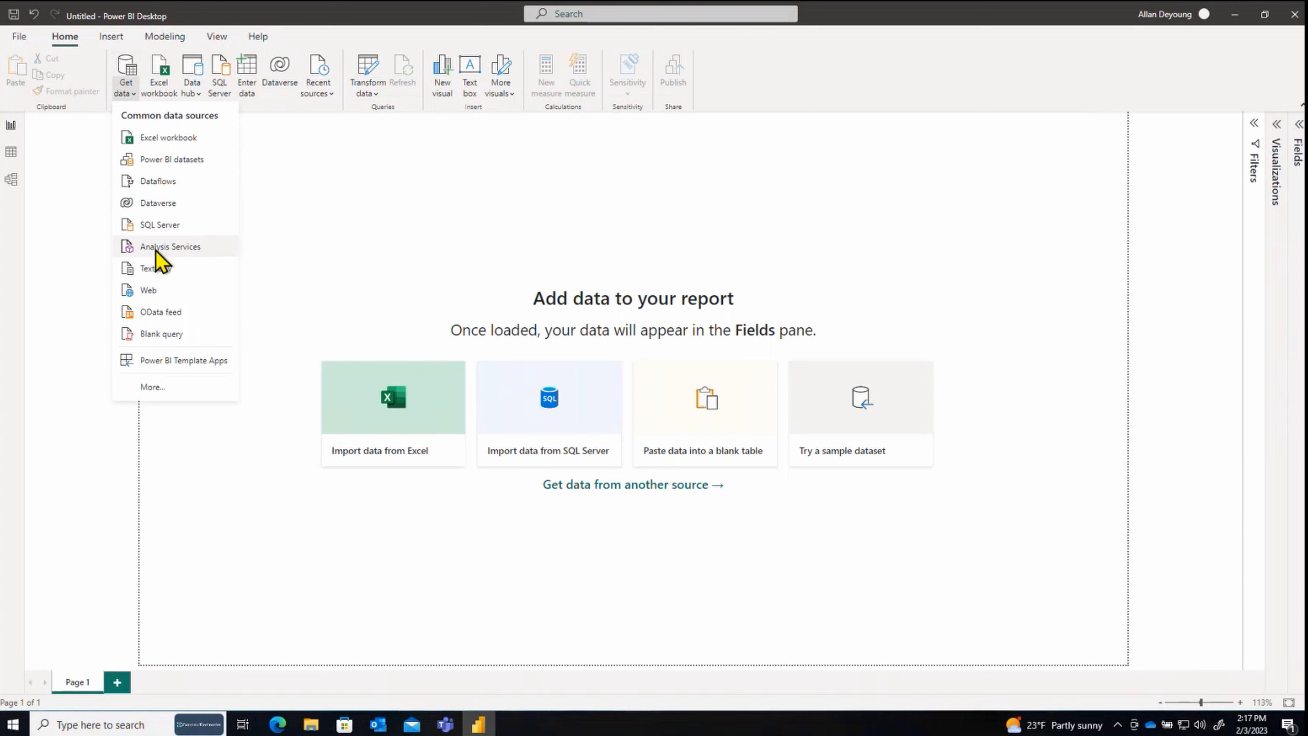
{"action": "left_click", "coordinate": [154, 387]}
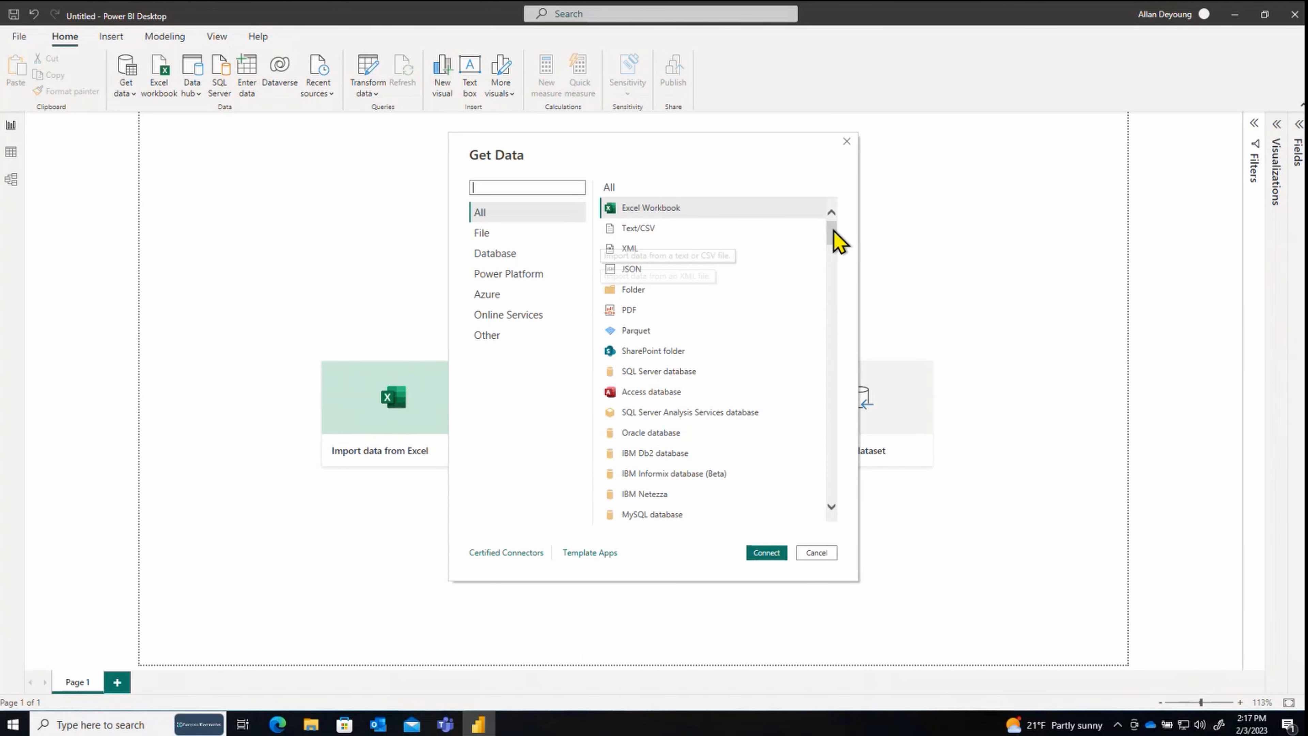
{"action": "left_click_drag", "start_coordinate": [833, 230], "coordinate": [791, 242]}
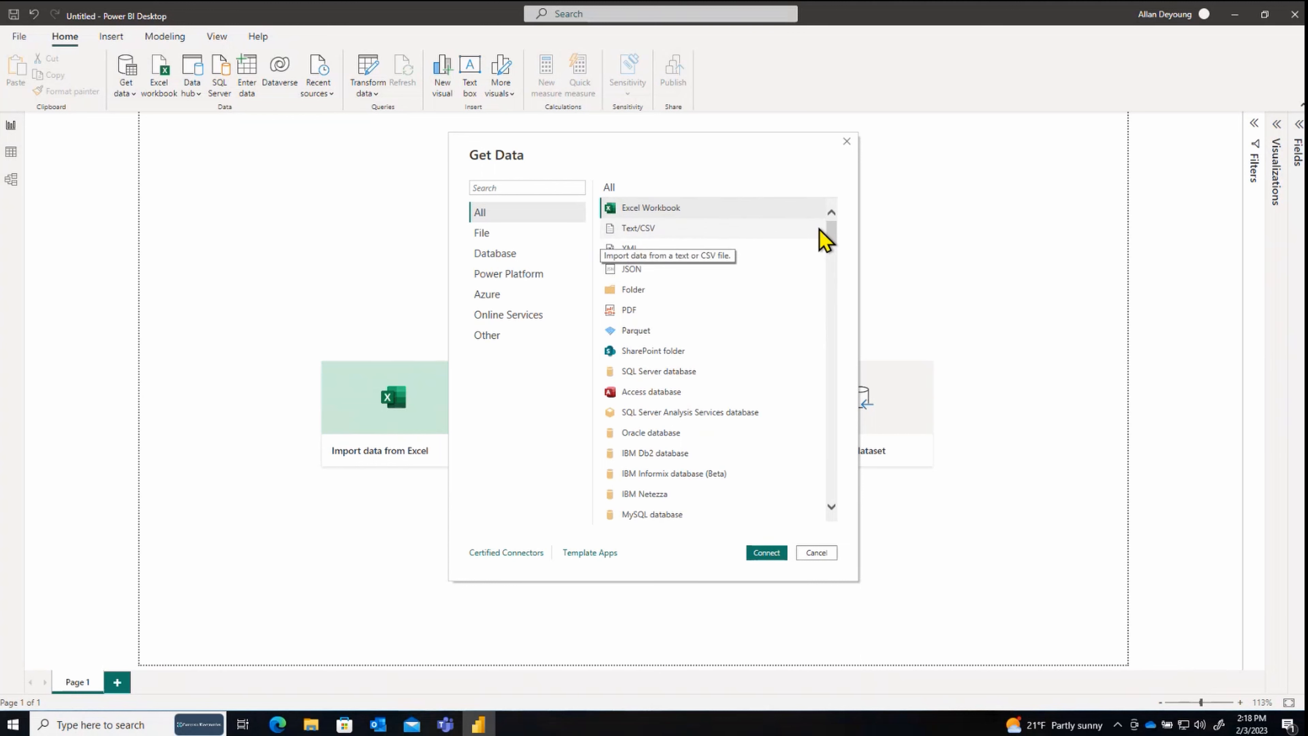
{"action": "left_click_drag", "start_coordinate": [838, 245], "coordinate": [829, 491]}
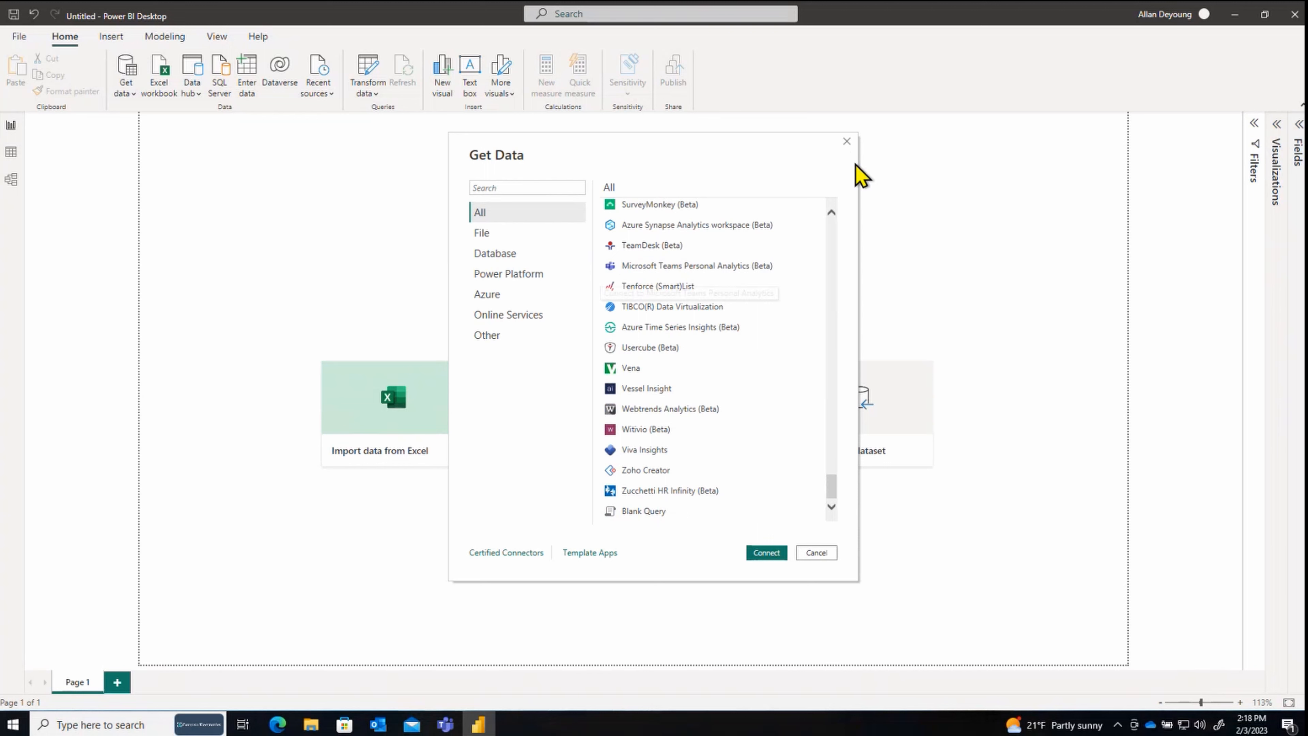
{"action": "left_click", "coordinate": [847, 142]}
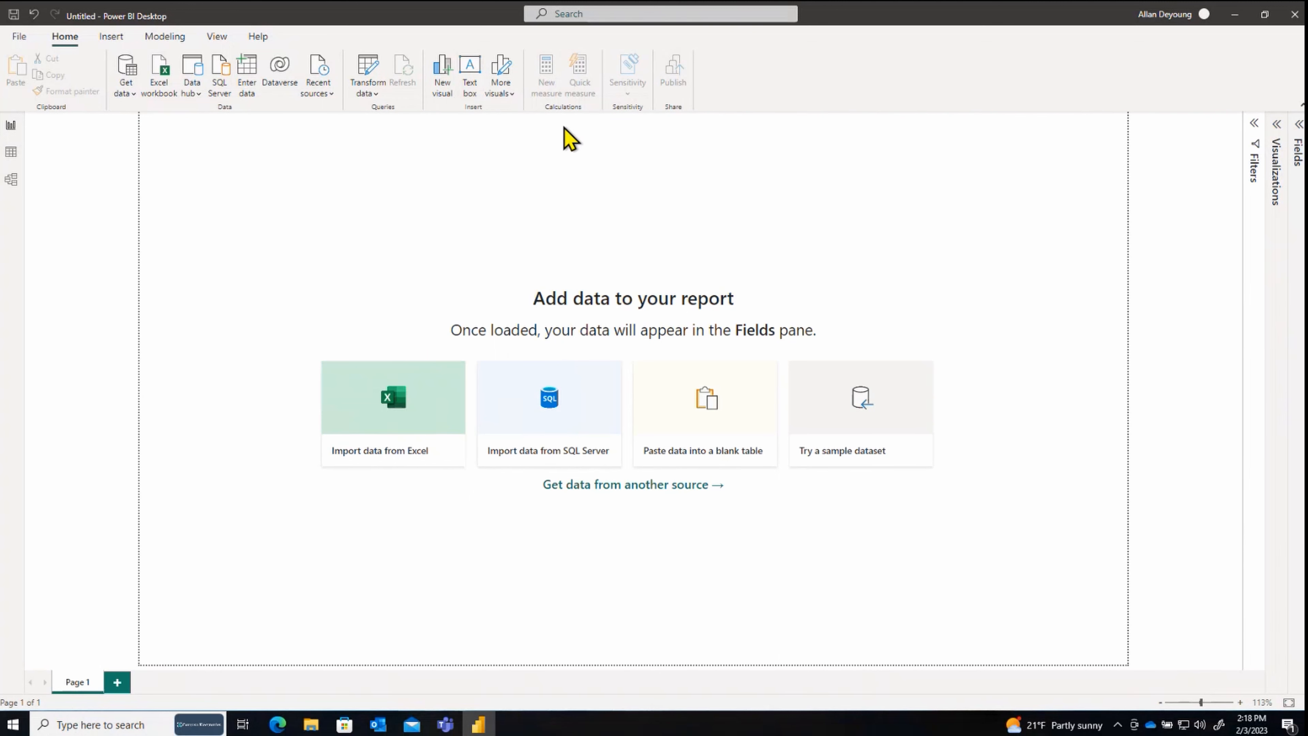
Step: Review the Insert, Modeling, View and Help commands, including the available report themes, and return to the Home commands
{"action": "left_click", "coordinate": [112, 37]}
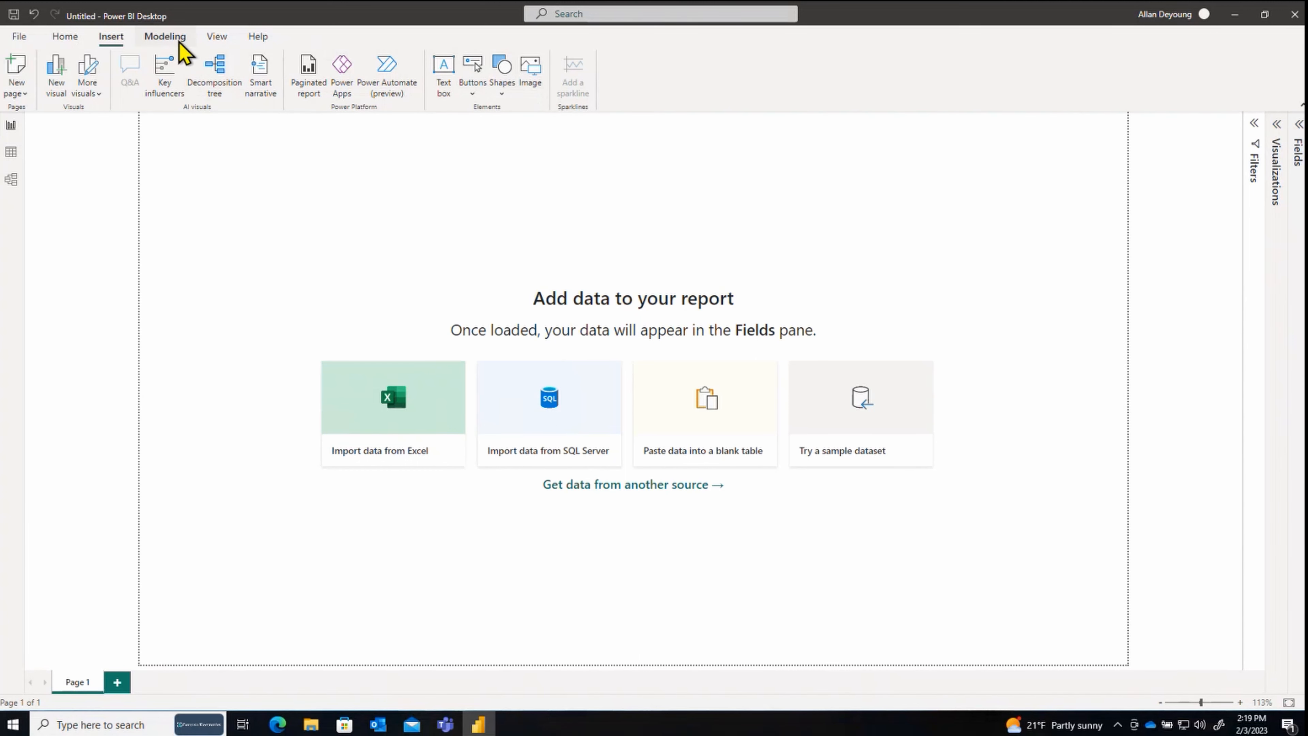
{"action": "left_click", "coordinate": [165, 37]}
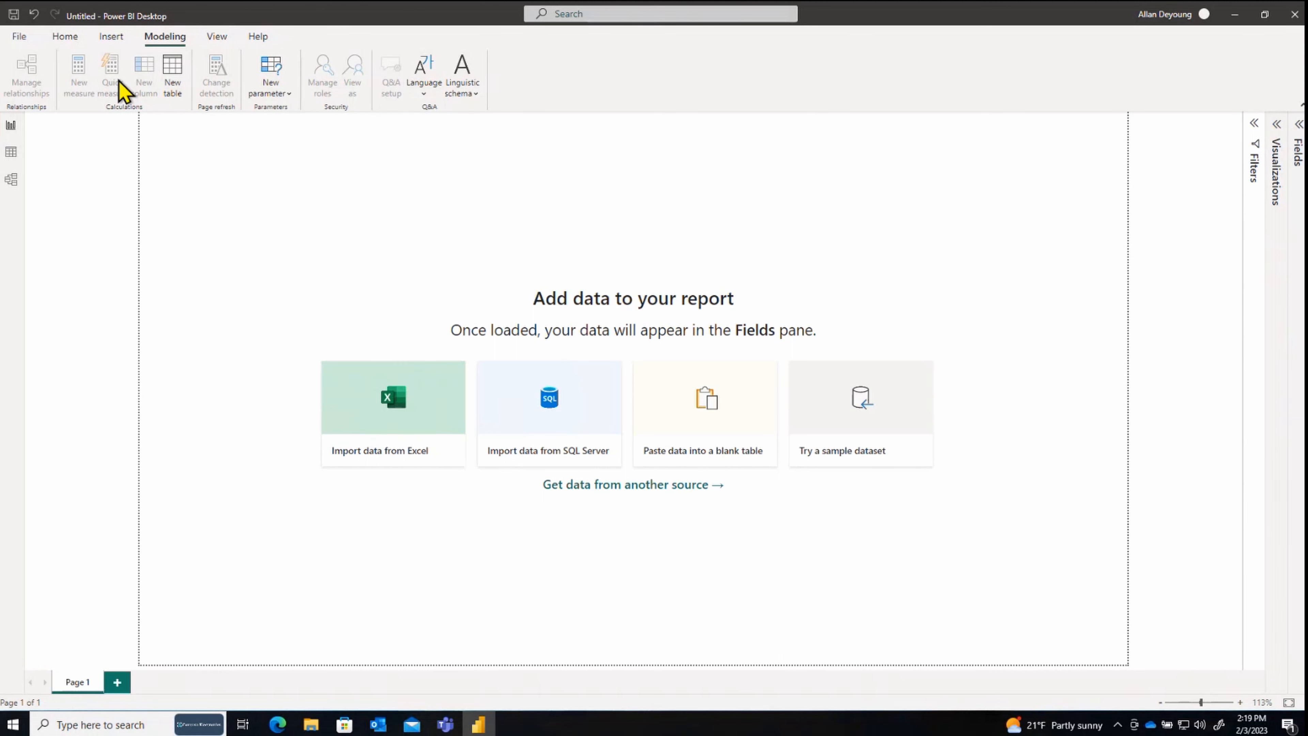
{"action": "left_click", "coordinate": [218, 40]}
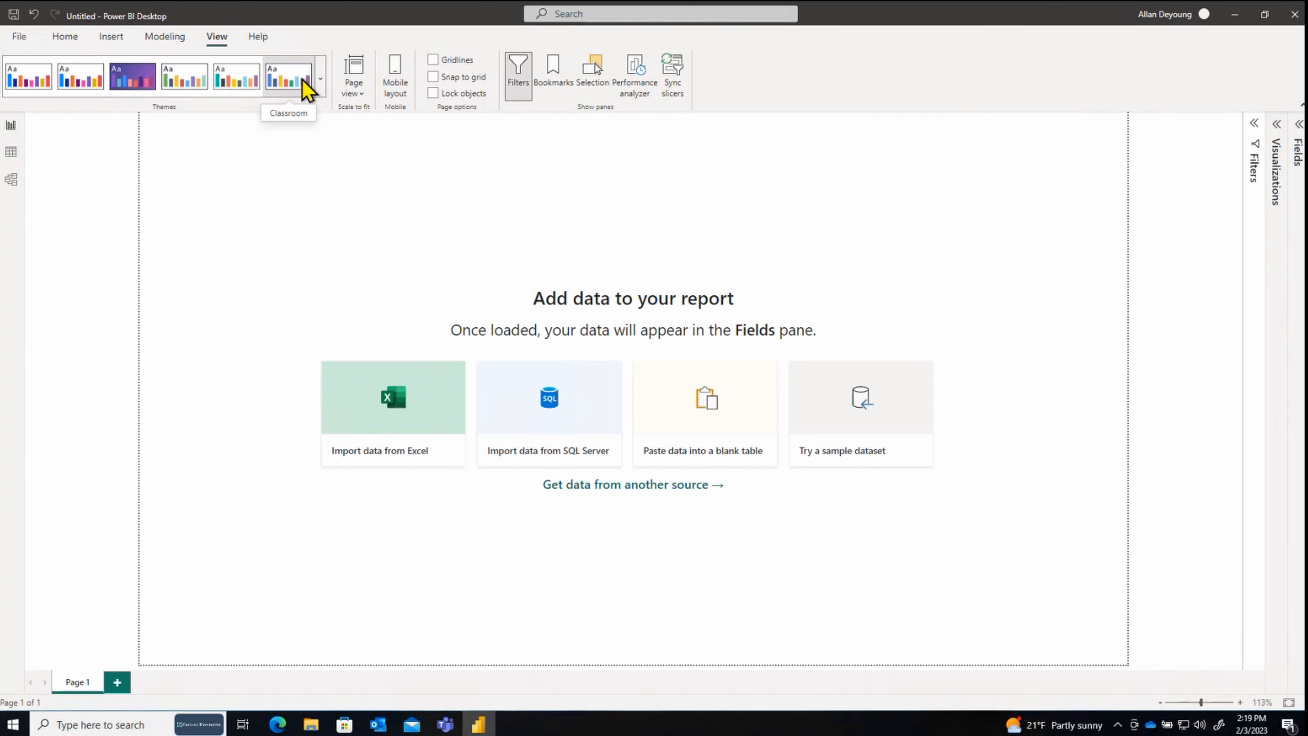
{"action": "left_click", "coordinate": [320, 72]}
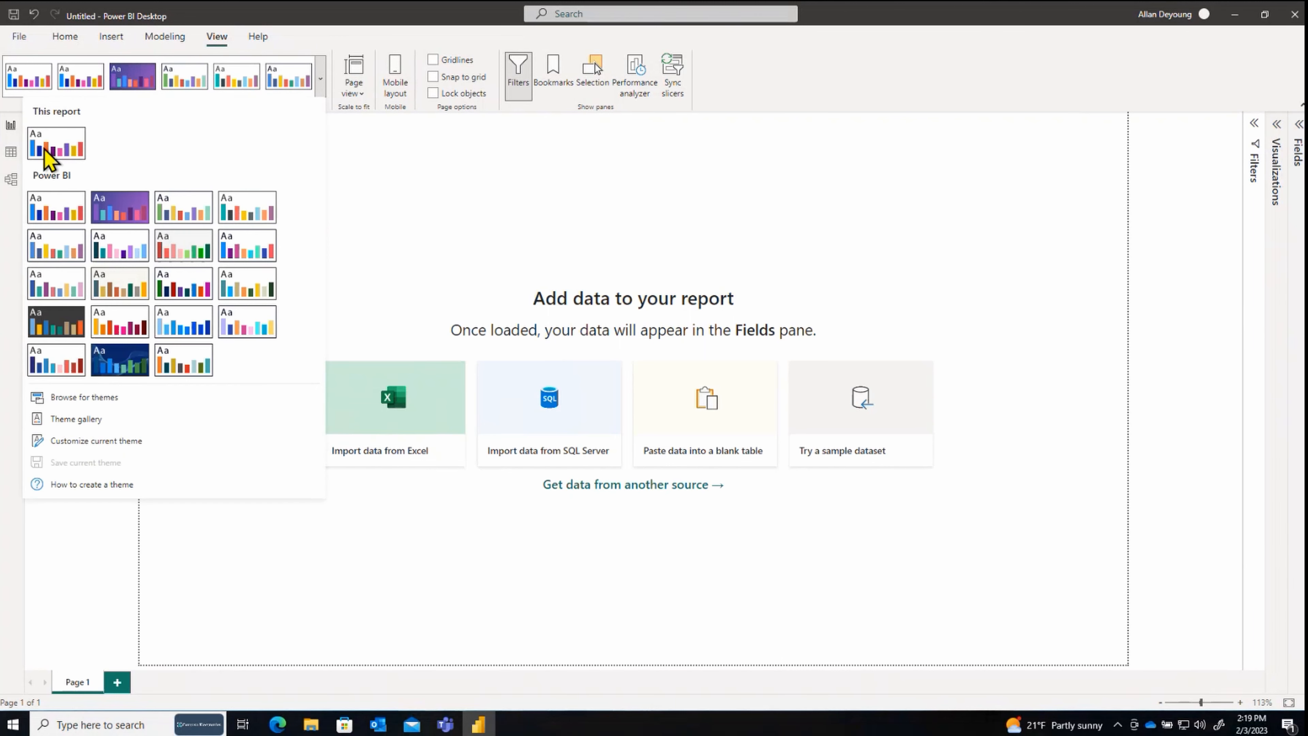
{"action": "left_click", "coordinate": [322, 79]}
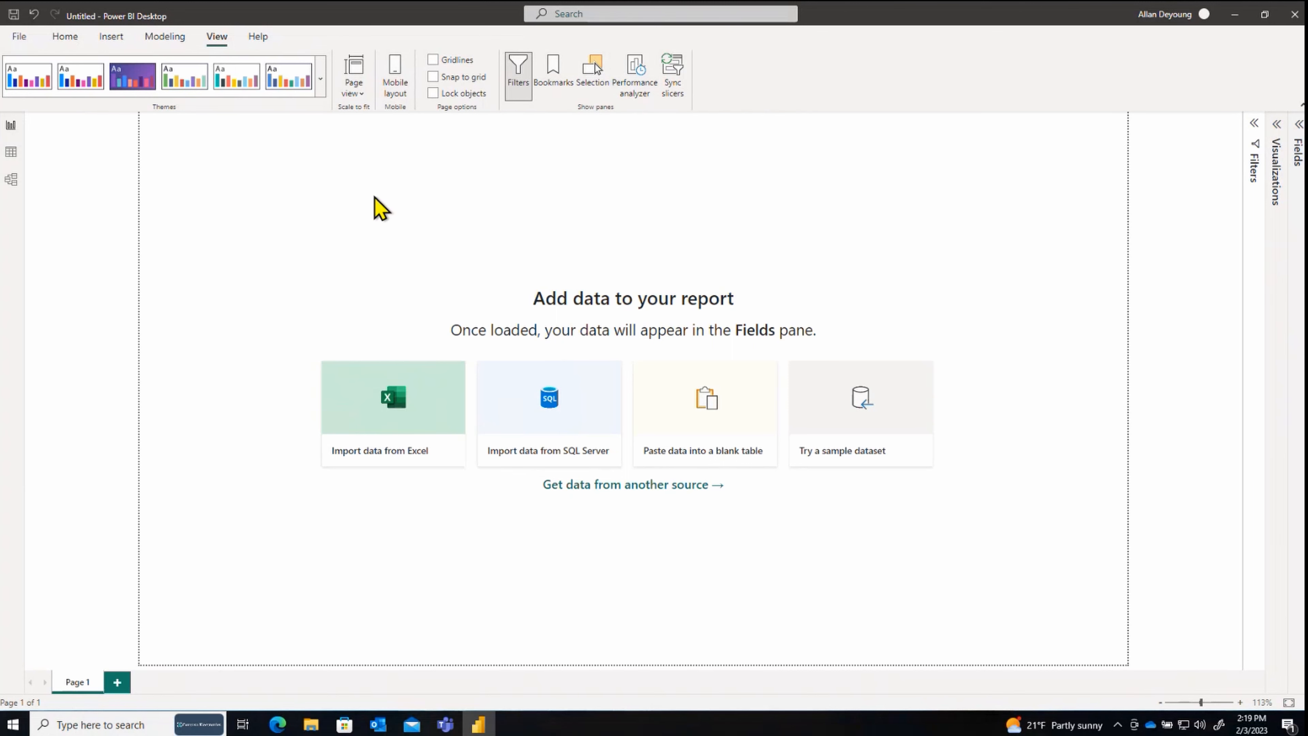
{"action": "left_click", "coordinate": [262, 40]}
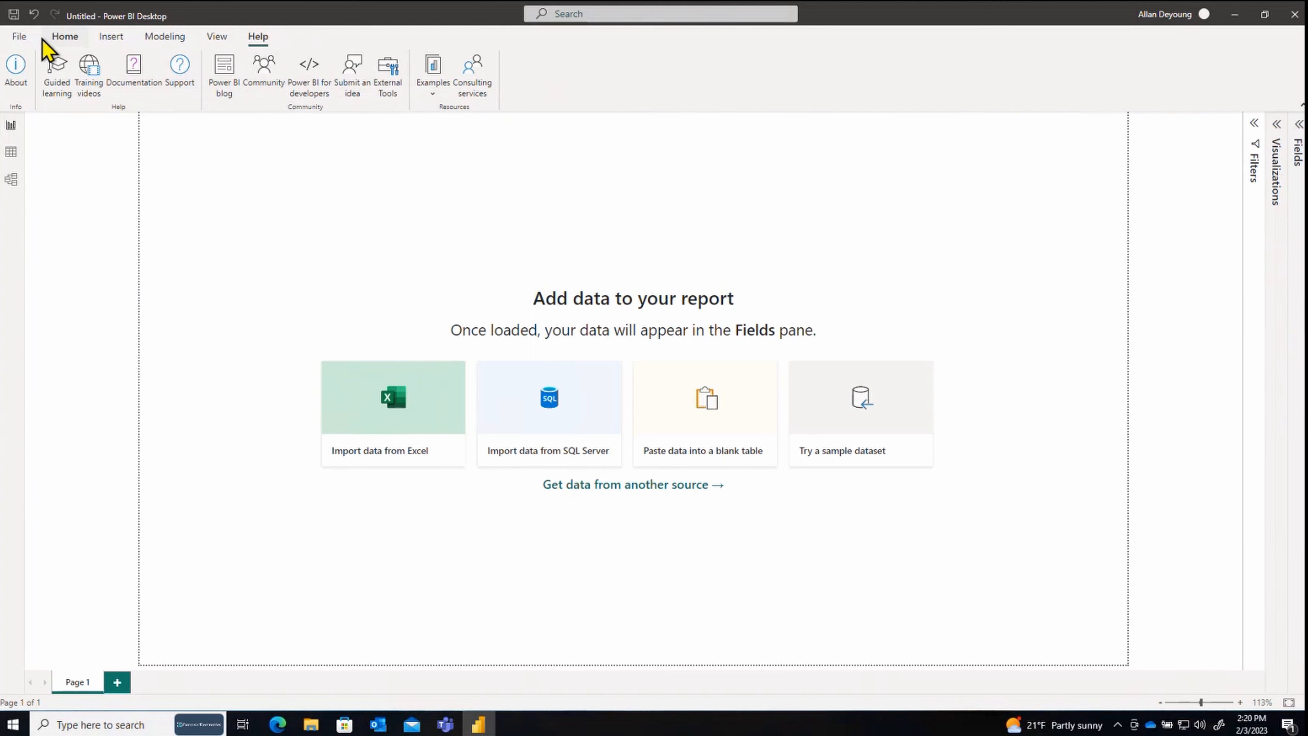
{"action": "left_click", "coordinate": [61, 42]}
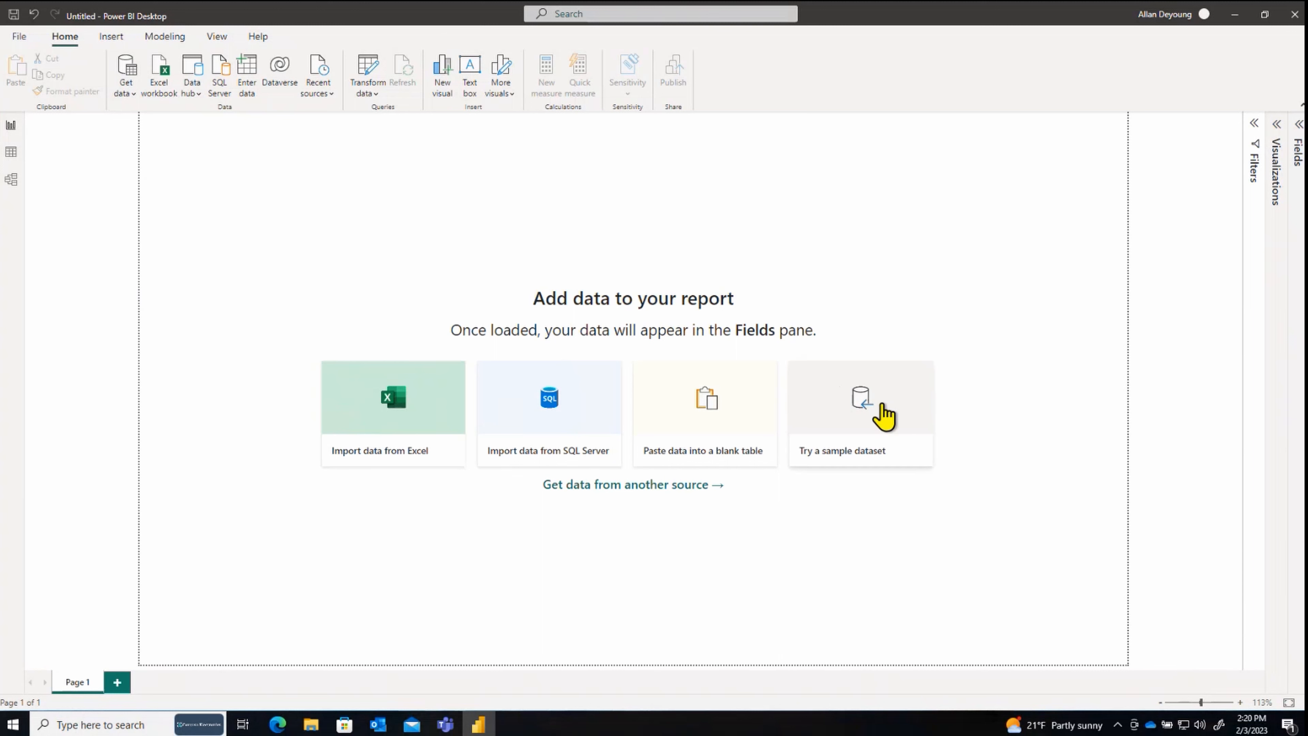
Step: Open the sample dataset for loading and preview Sheet1 of Financial Sample.xlsx
{"action": "left_click", "coordinate": [861, 397]}
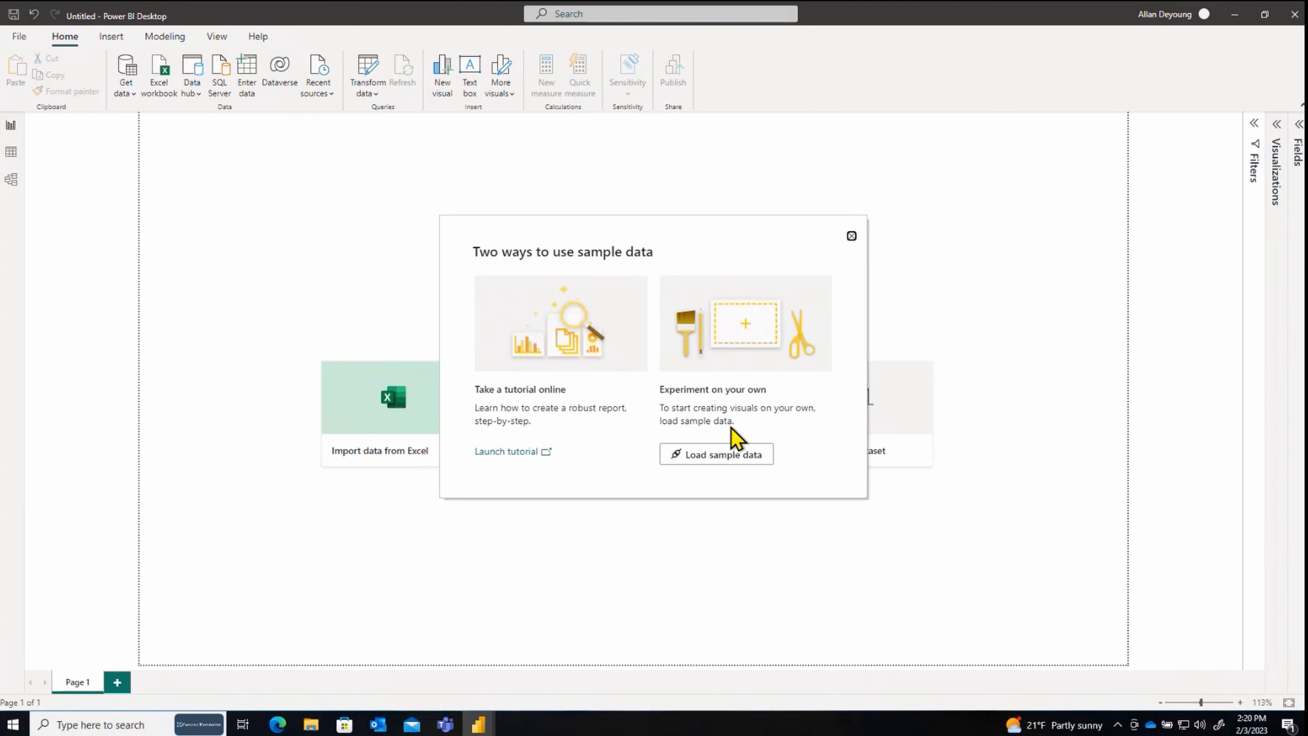
{"action": "left_click", "coordinate": [708, 454]}
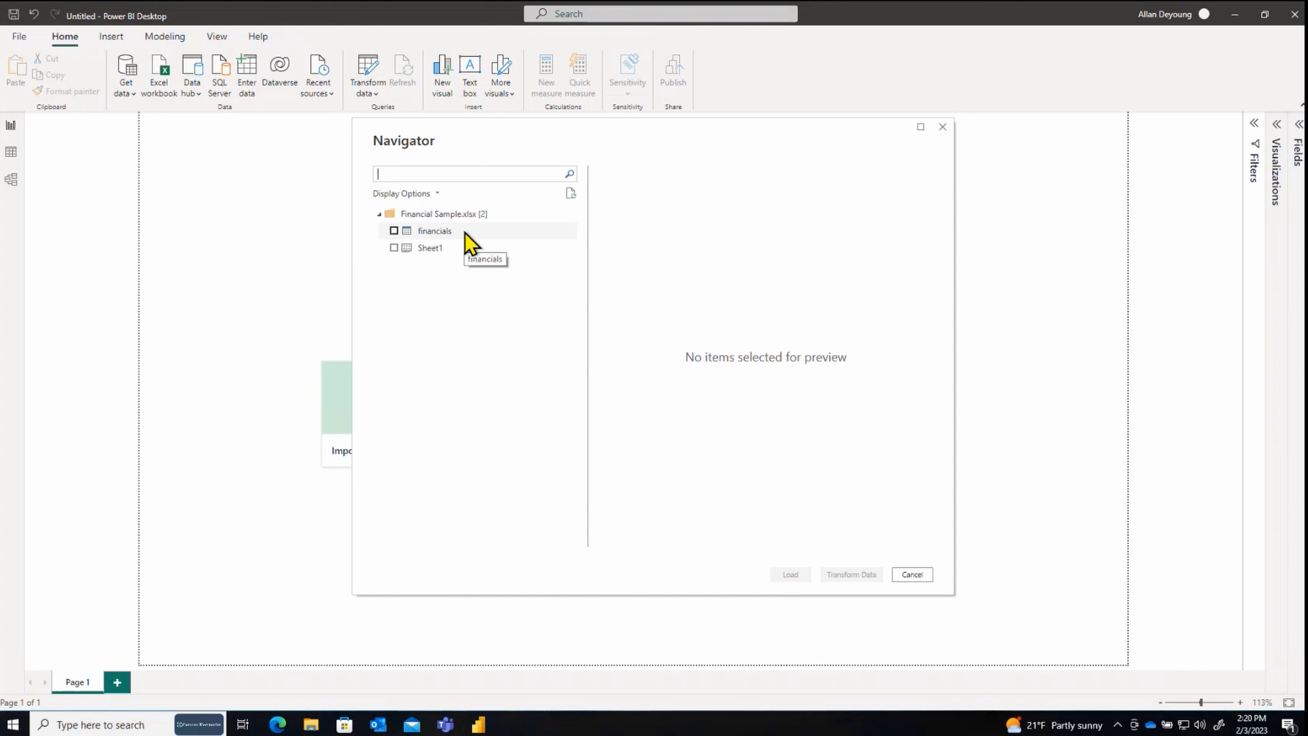
{"action": "left_click", "coordinate": [439, 253]}
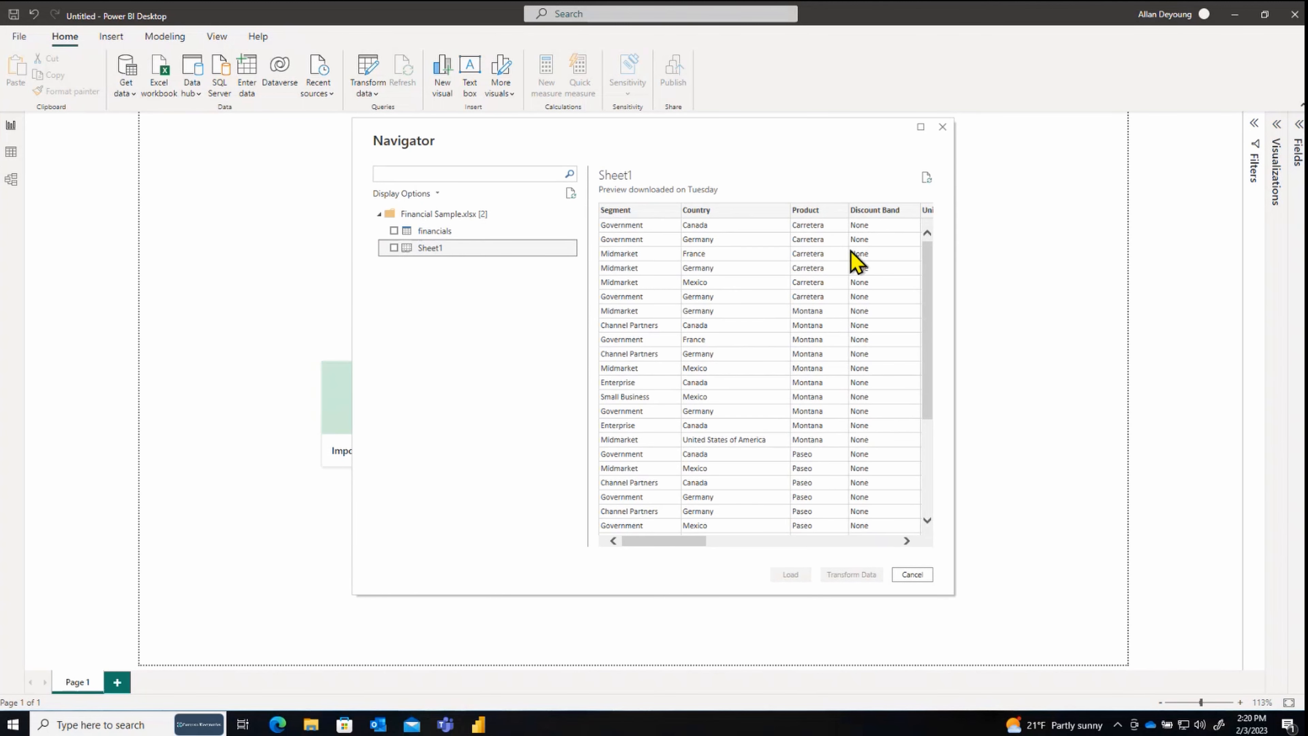
Step: Select the financials table instead of Sheet1, open it for transformation in the Power Query Editor, and refresh its data preview
{"action": "left_click_drag", "start_coordinate": [926, 277], "coordinate": [926, 247]}
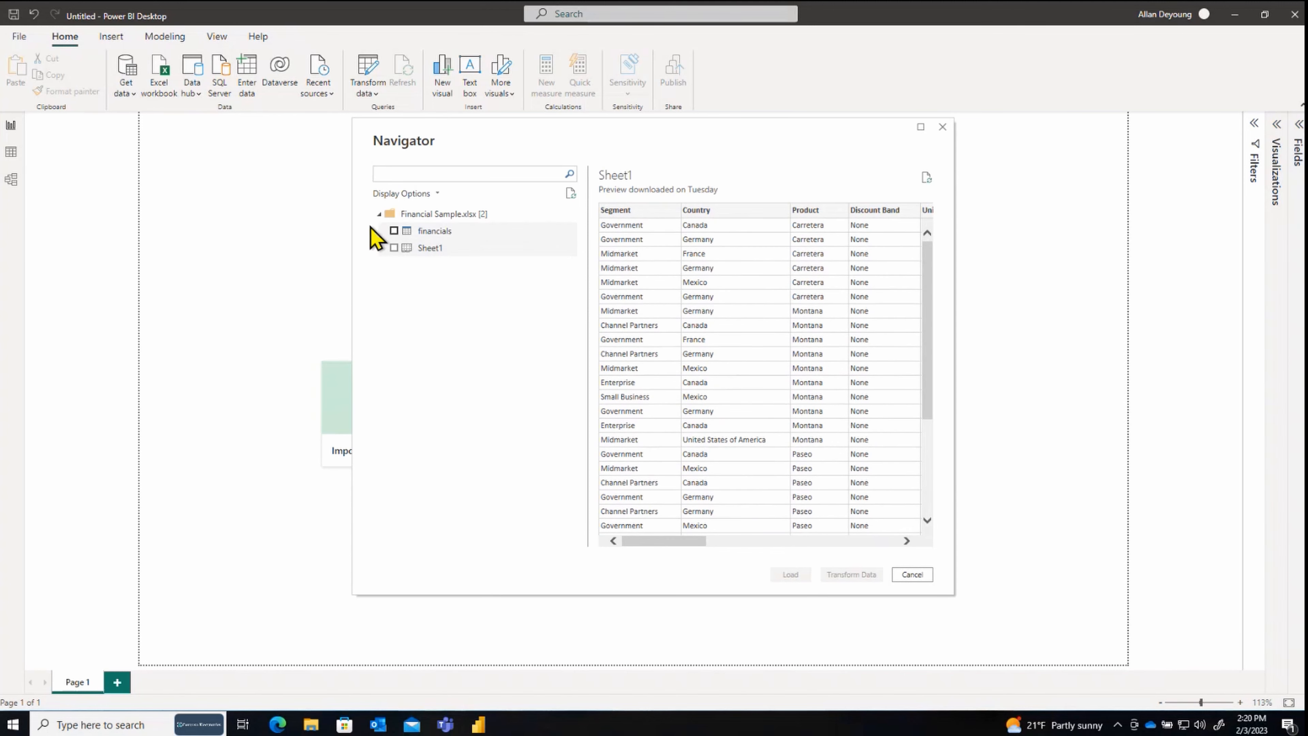
{"action": "left_click", "coordinate": [394, 233]}
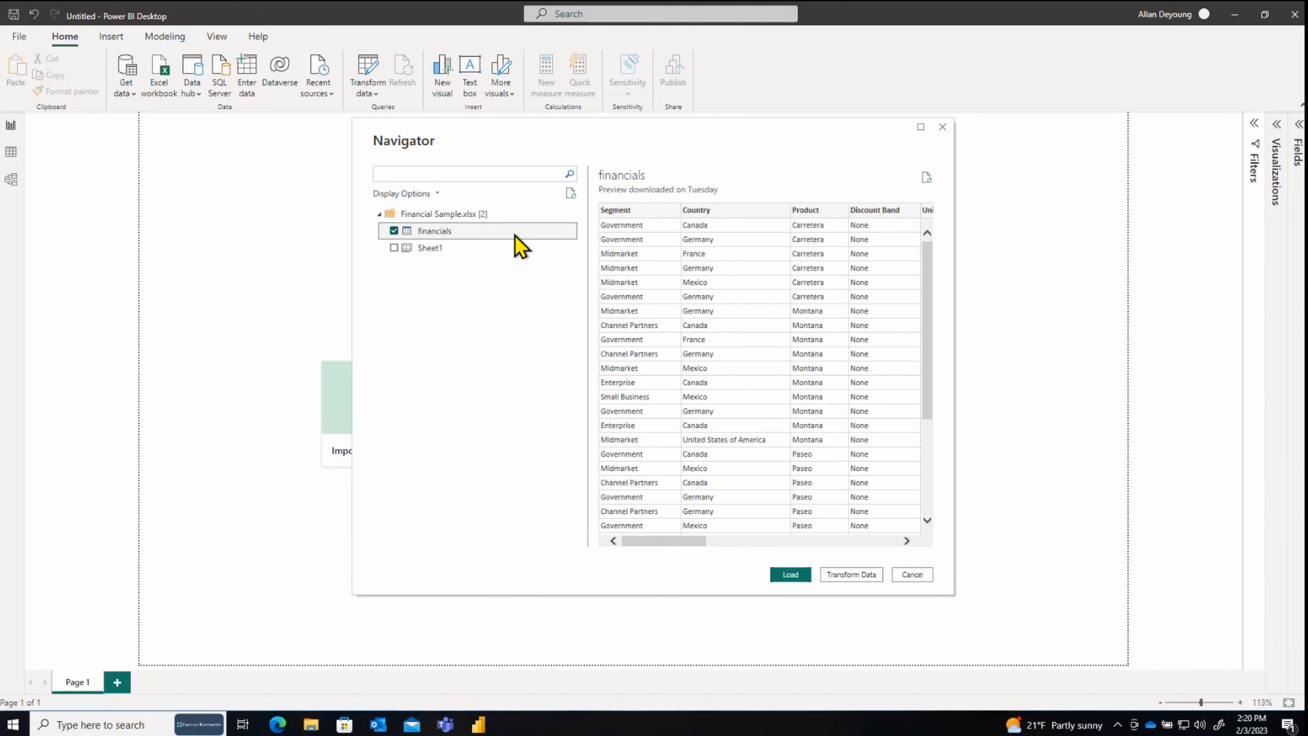
{"action": "left_click", "coordinate": [571, 194]}
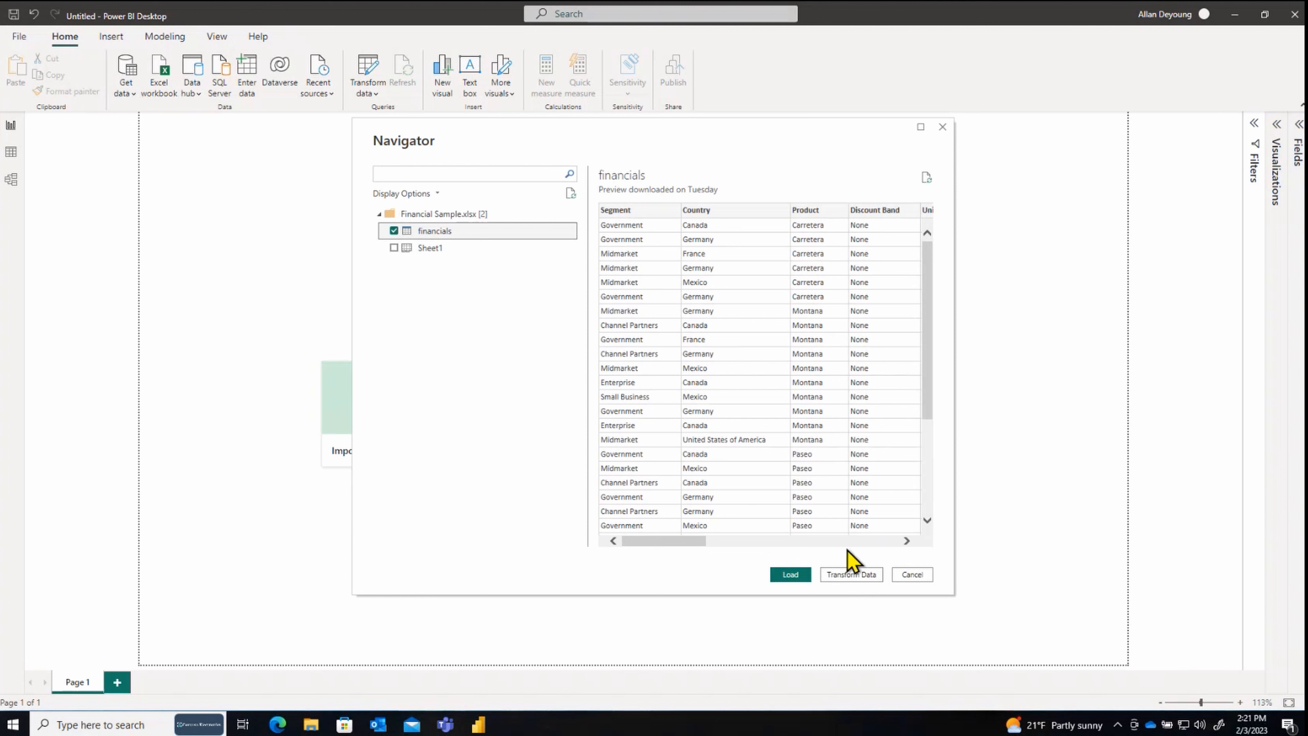
{"action": "left_click", "coordinate": [844, 574]}
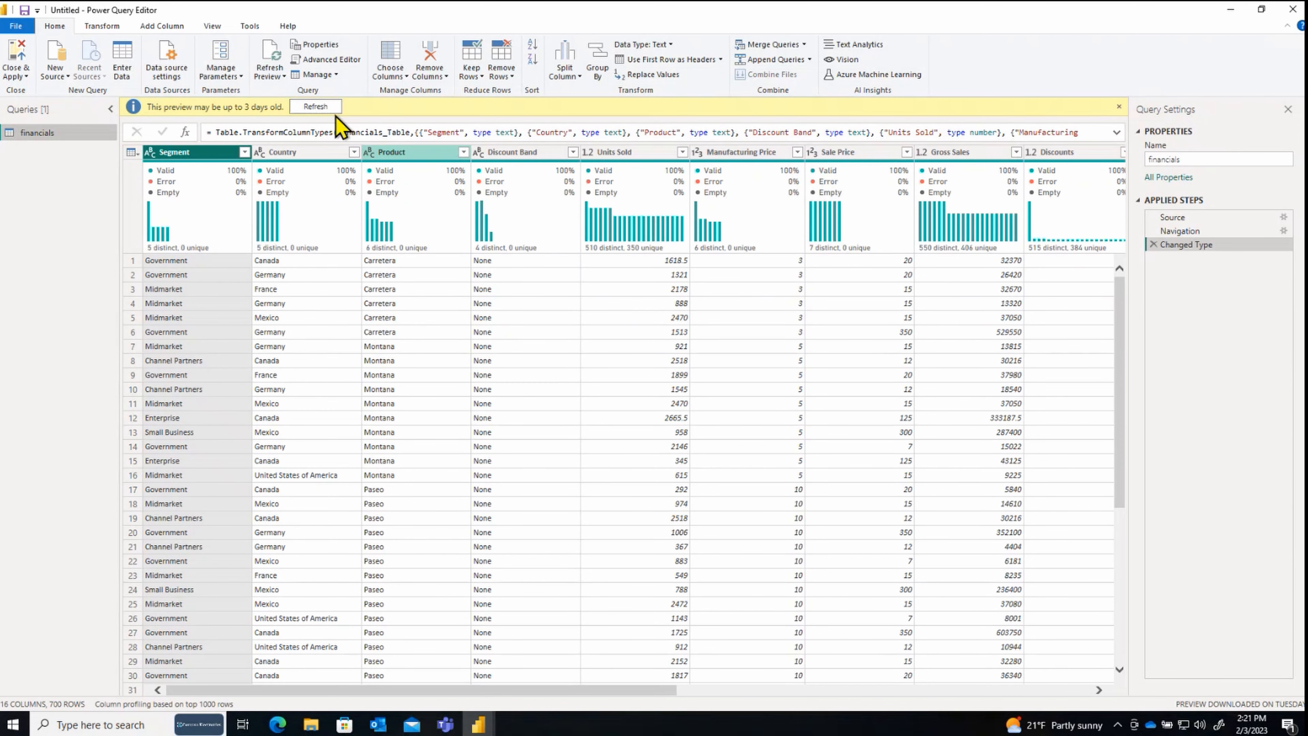
{"action": "left_click", "coordinate": [314, 106]}
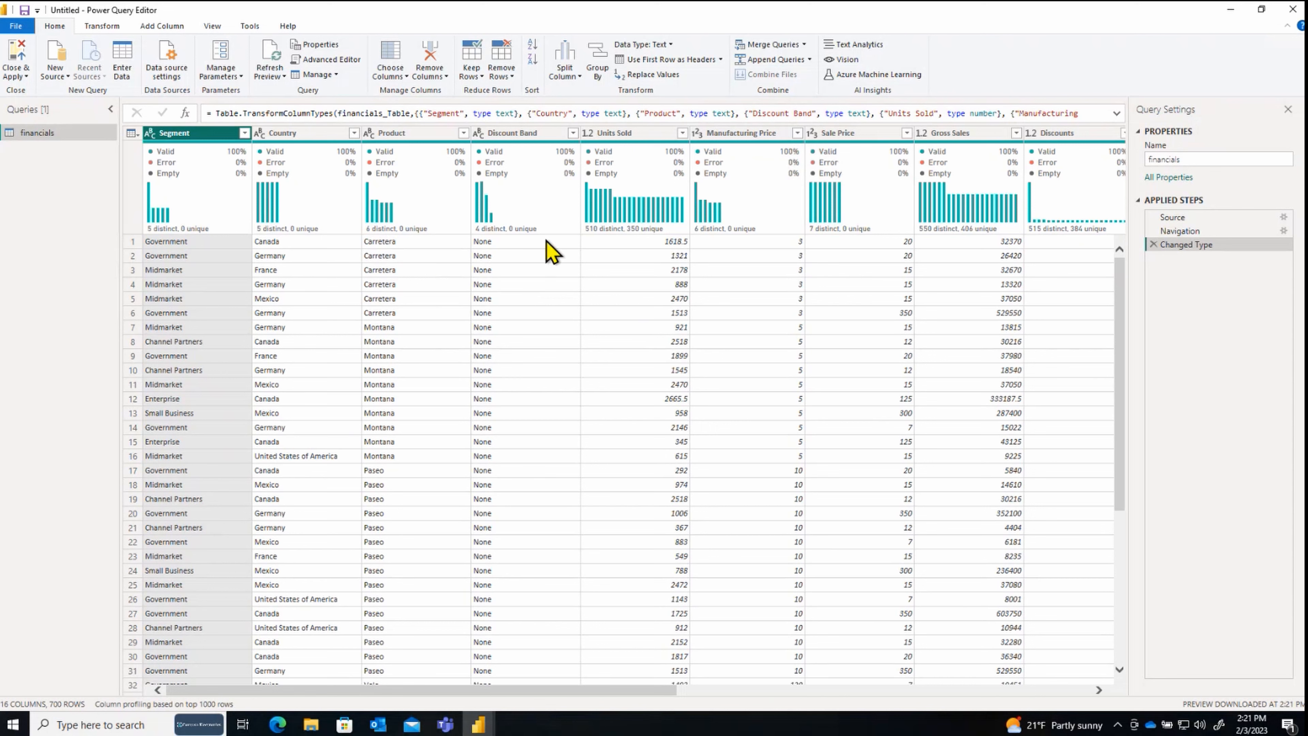
Step: Review the Transform, Add Column and View commands of the Power Query Editor
{"action": "mouse_move", "coordinate": [533, 228]}
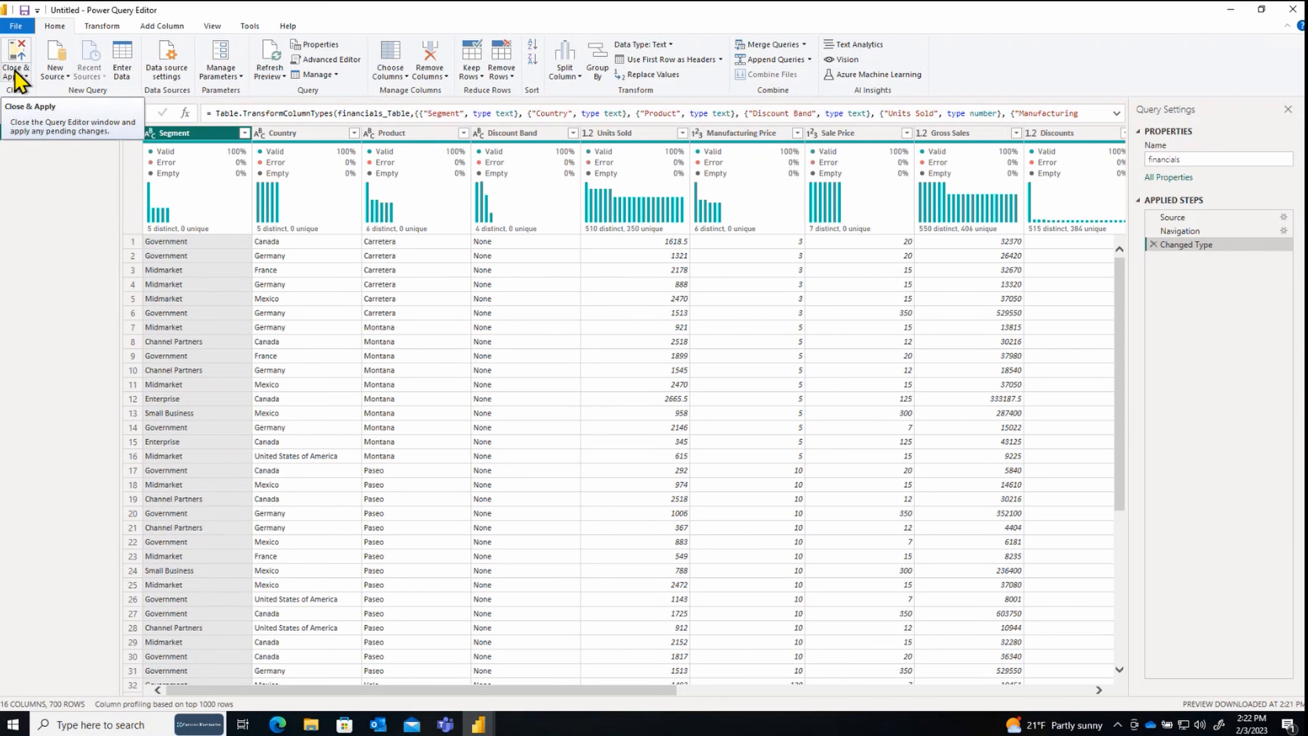
{"action": "left_click", "coordinate": [105, 27]}
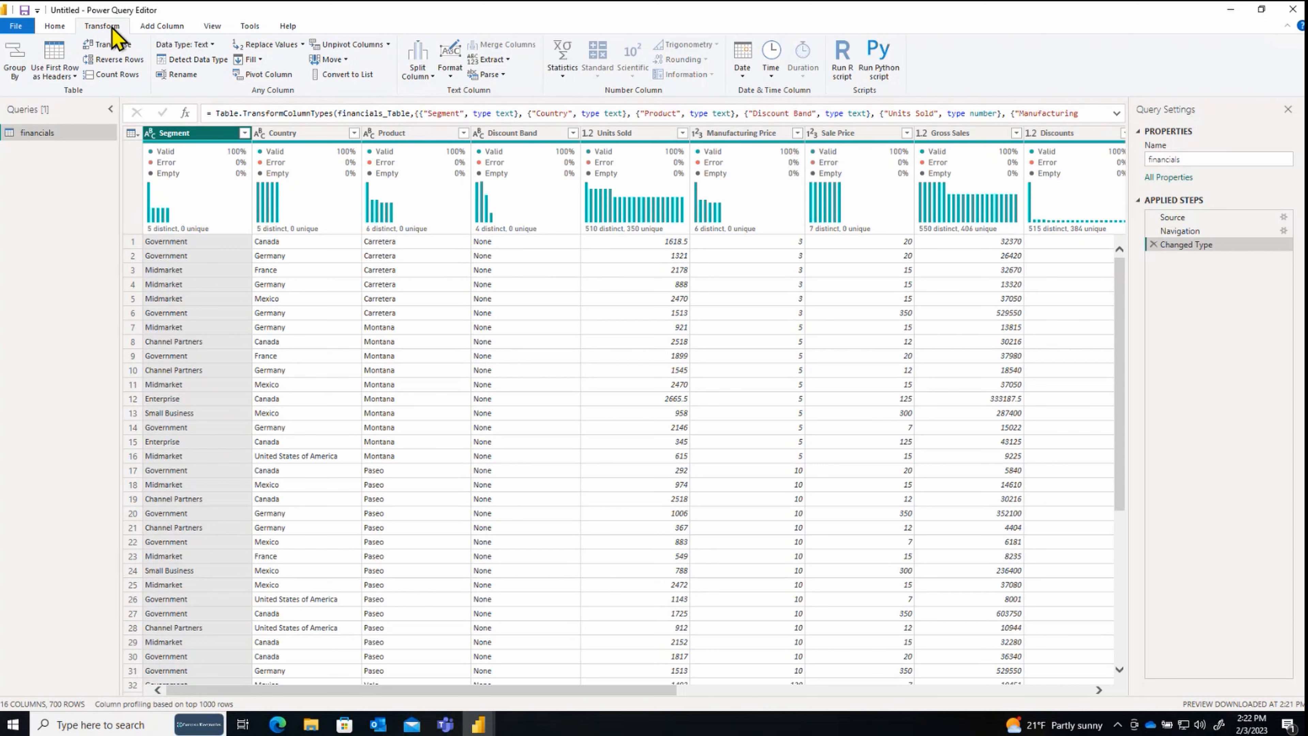
{"action": "left_click", "coordinate": [161, 27]}
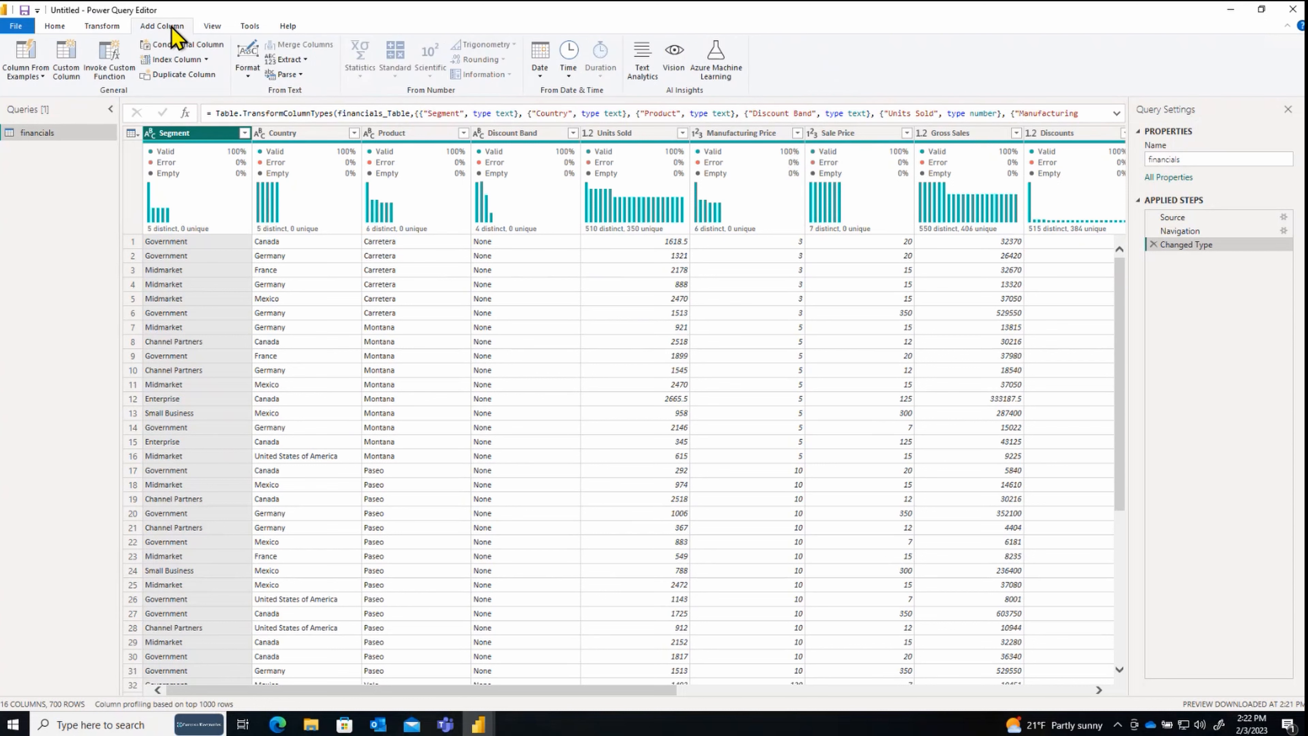
{"action": "left_click", "coordinate": [214, 27]}
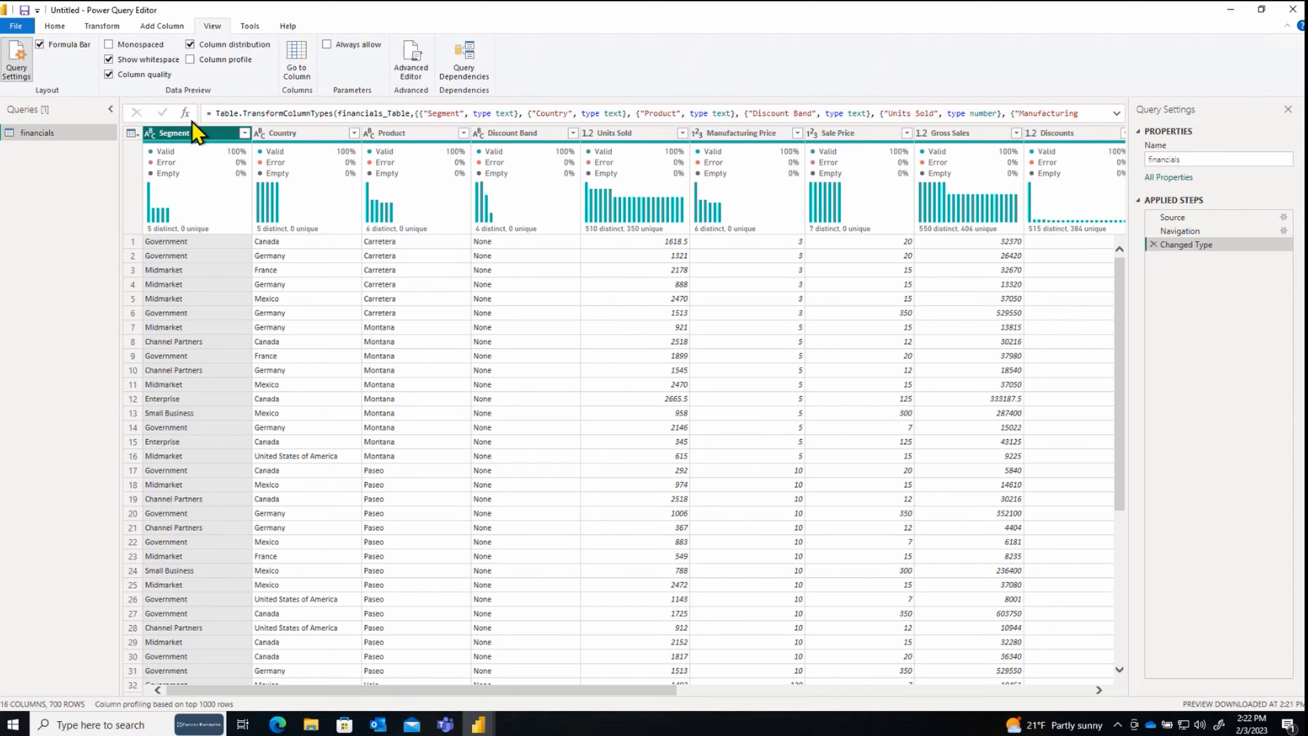
Step: Turn off column quality, whitespace display and column distribution in the data preview
{"action": "left_click", "coordinate": [110, 75]}
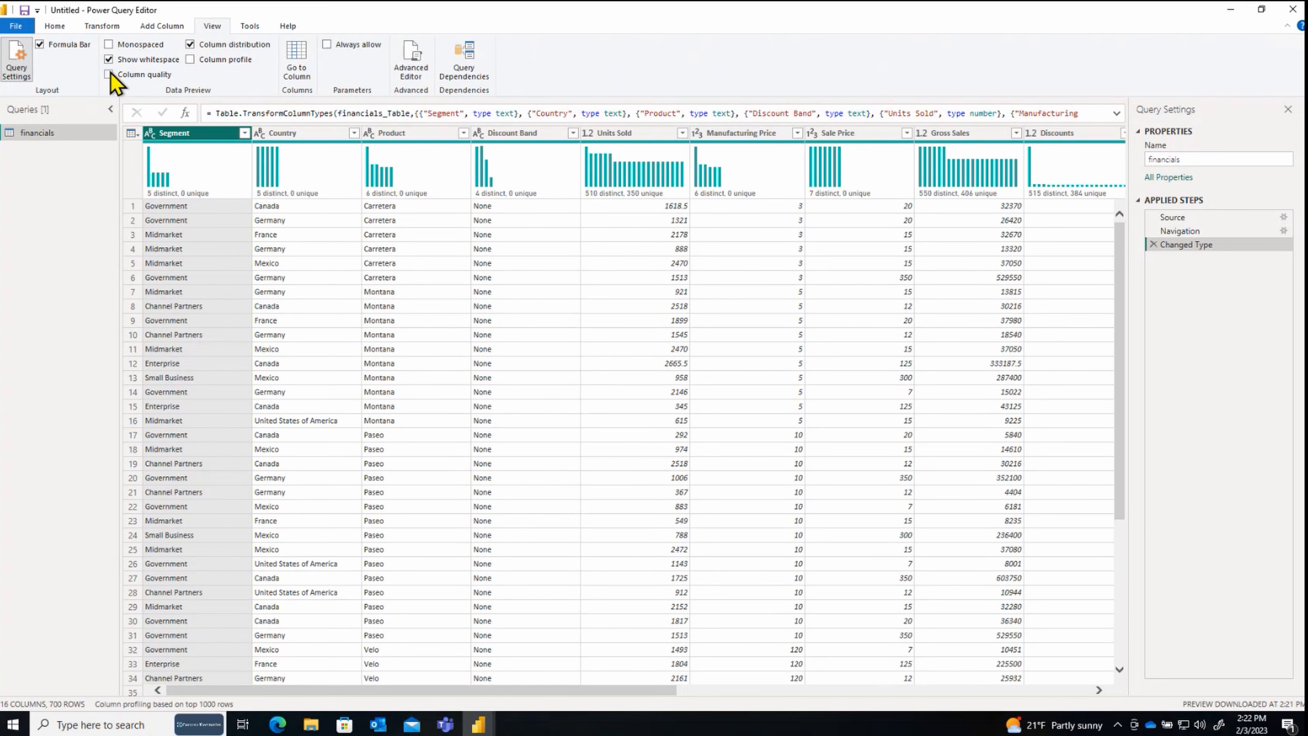
{"action": "left_click", "coordinate": [109, 59]}
{"action": "left_click", "coordinate": [190, 44]}
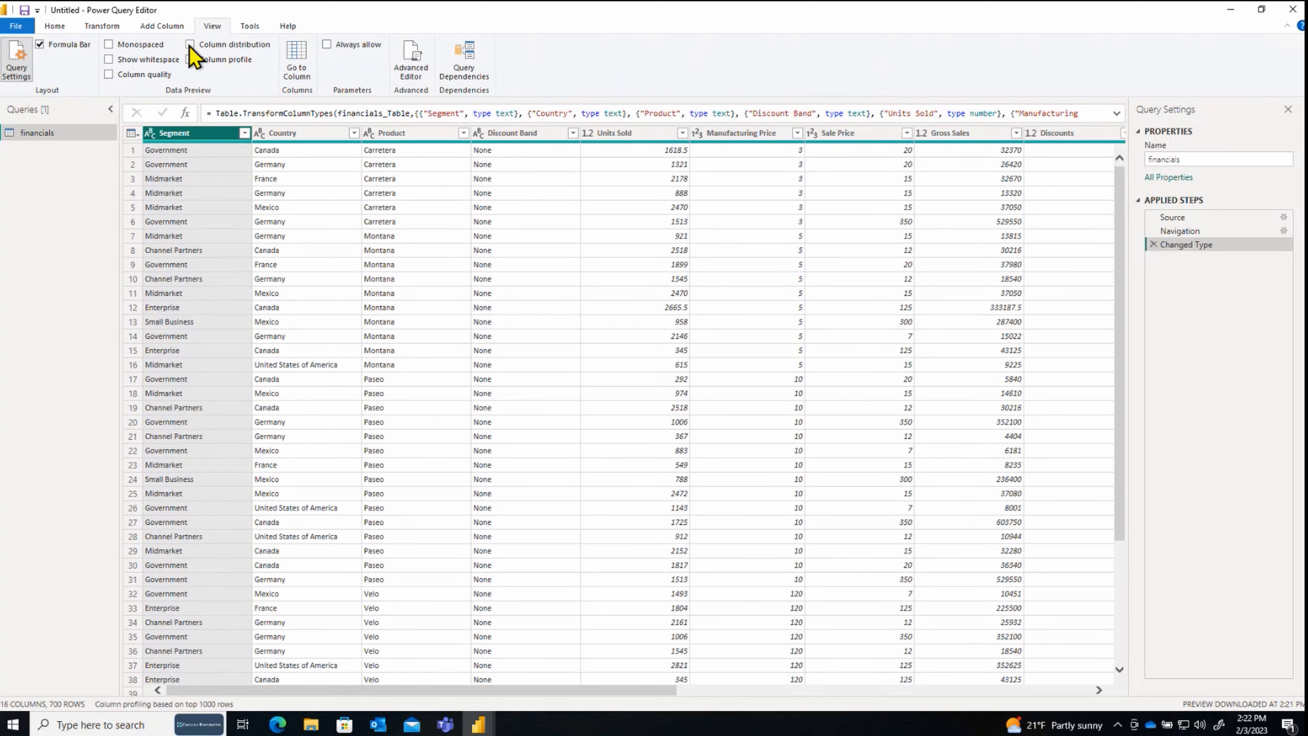
Step: Show column quality and column distribution in the data preview, leaving whitespace display off, and inspect them for the first columns
{"action": "left_click", "coordinate": [109, 74]}
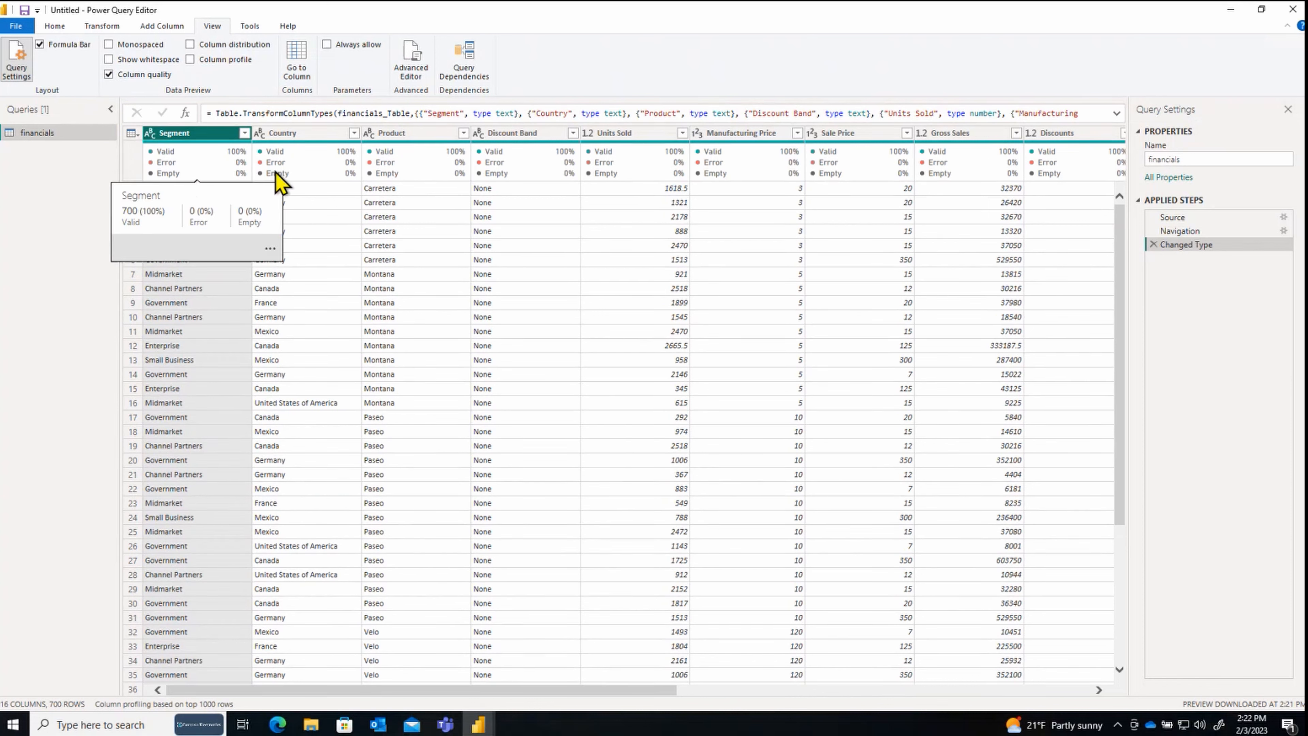
{"action": "mouse_move", "coordinate": [329, 181]}
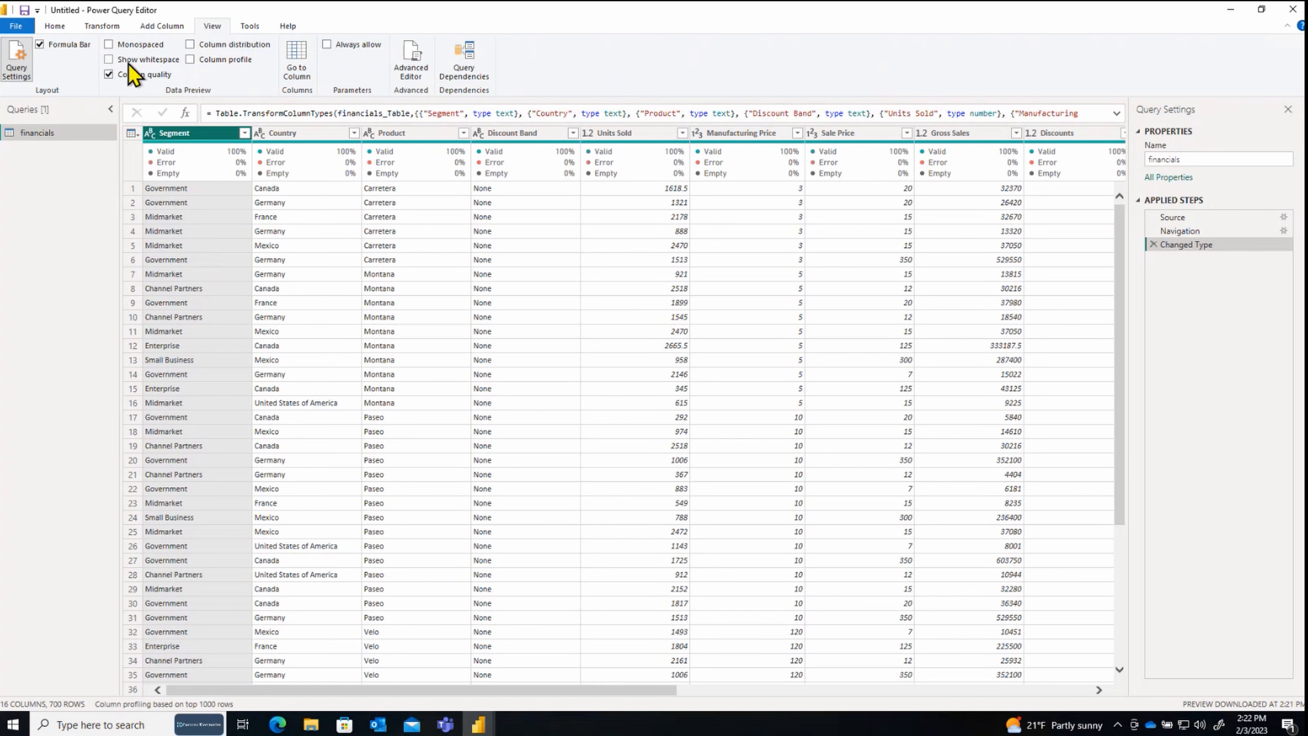
{"action": "left_click", "coordinate": [109, 60]}
{"action": "left_click", "coordinate": [109, 59]}
{"action": "left_click", "coordinate": [191, 45]}
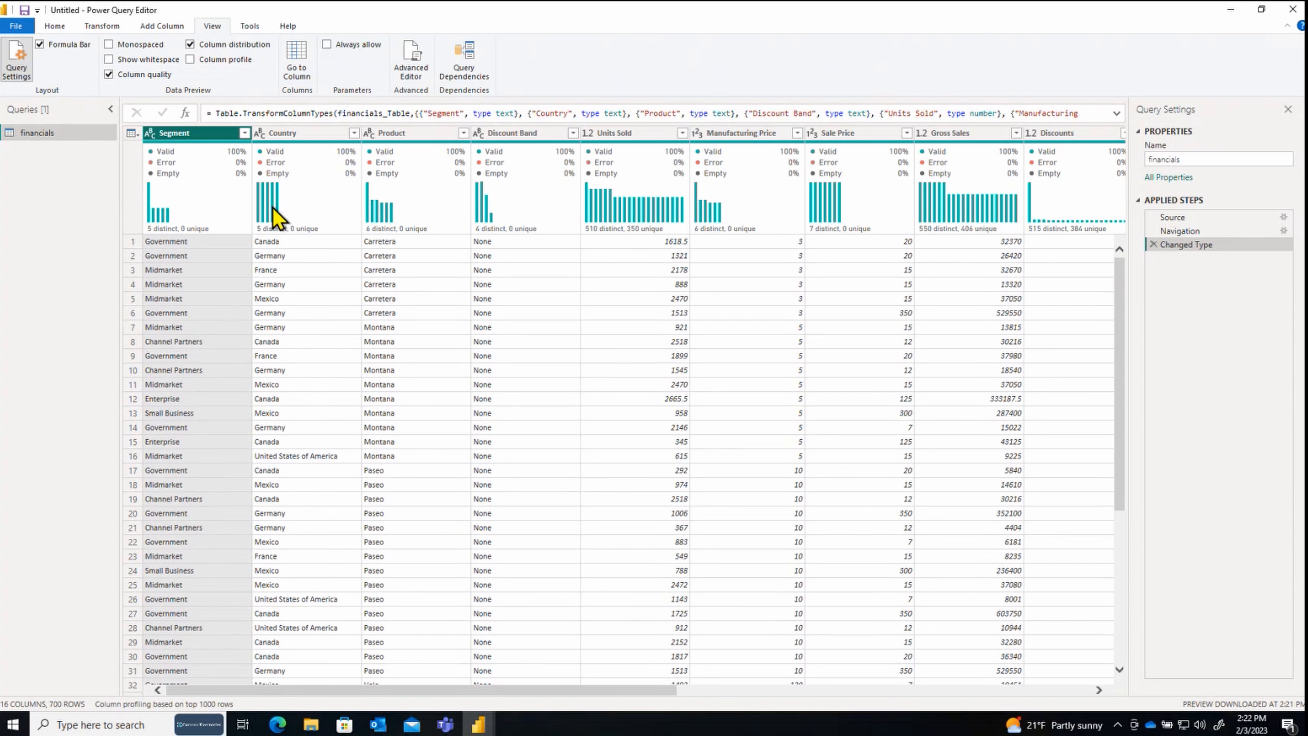
{"action": "mouse_move", "coordinate": [374, 215]}
Step: Turn on the column profile and examine the statistics and value distribution of the Country, Product and Discount Band columns
{"action": "left_click", "coordinate": [189, 59]}
{"action": "left_click", "coordinate": [300, 133]}
{"action": "left_click", "coordinate": [395, 135]}
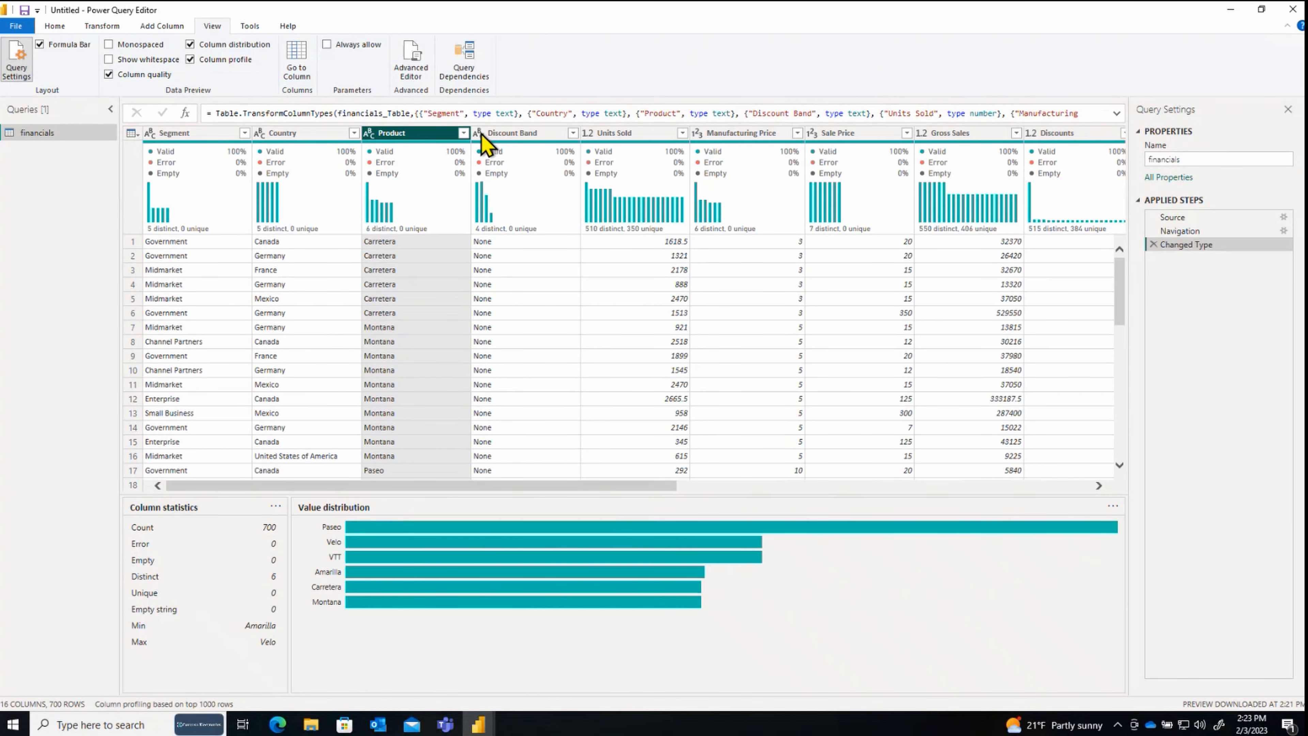
{"action": "left_click", "coordinate": [499, 135]}
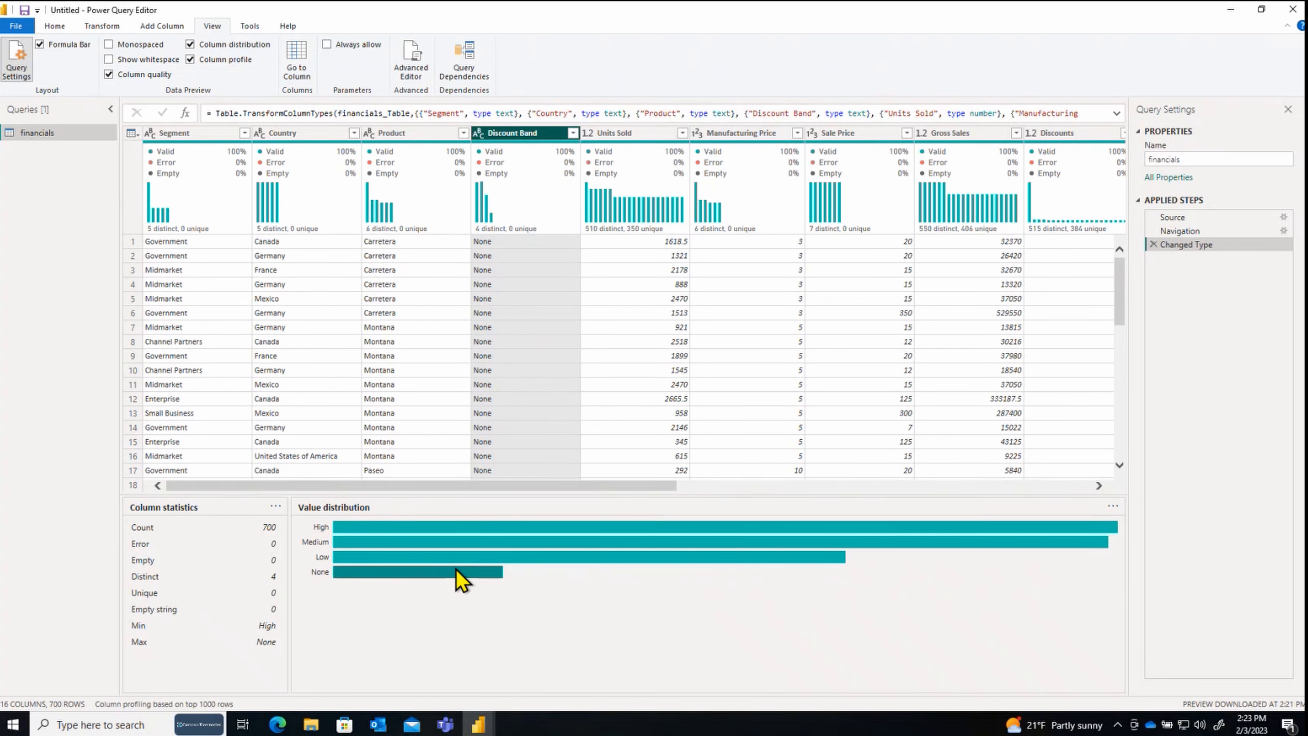
{"action": "mouse_move", "coordinate": [458, 572]}
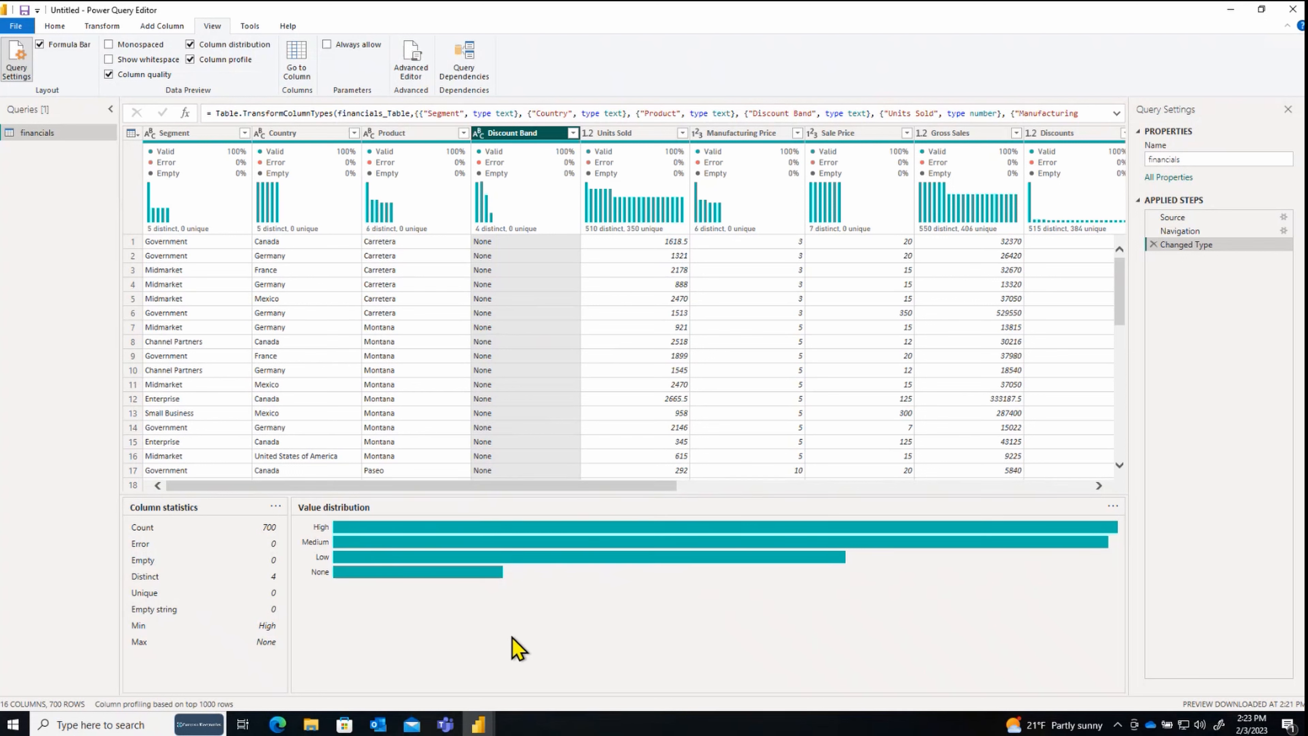
Step: Turn off column distribution, column profile and column quality in the data preview
{"action": "left_click", "coordinate": [190, 45]}
{"action": "left_click", "coordinate": [190, 59]}
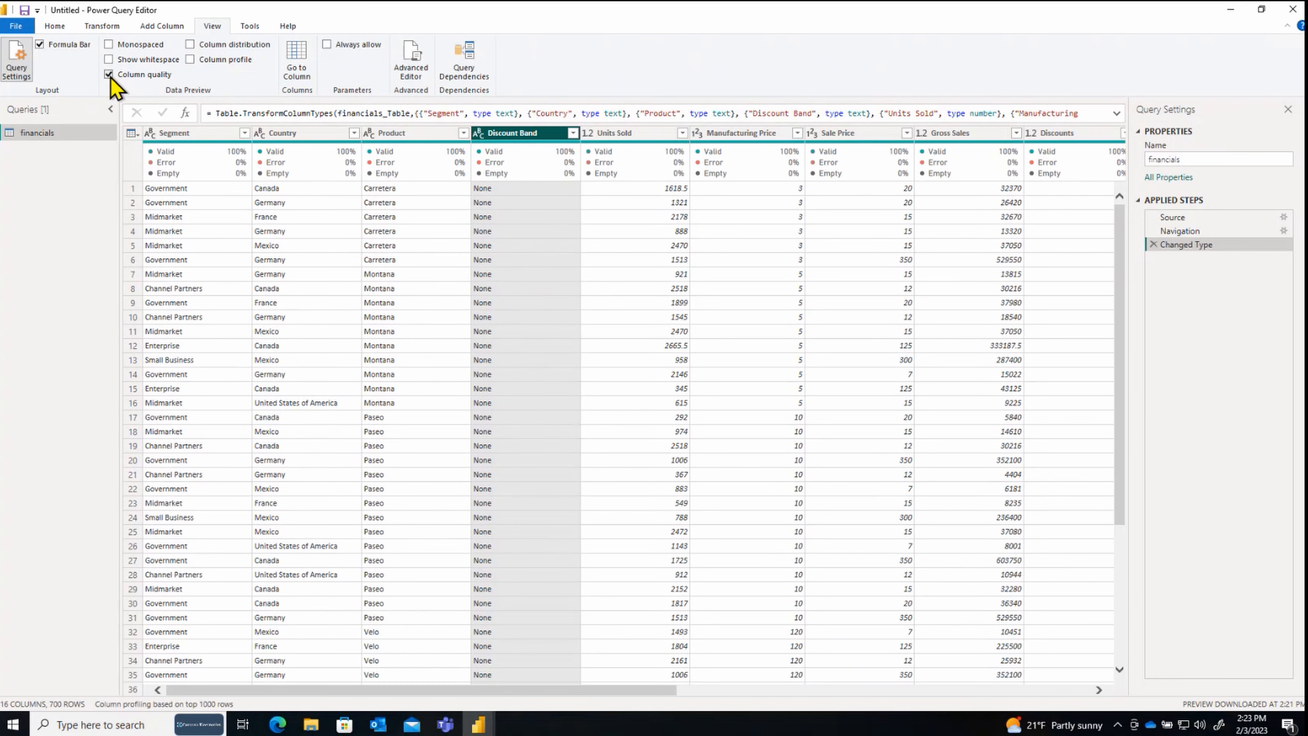
{"action": "left_click", "coordinate": [108, 74]}
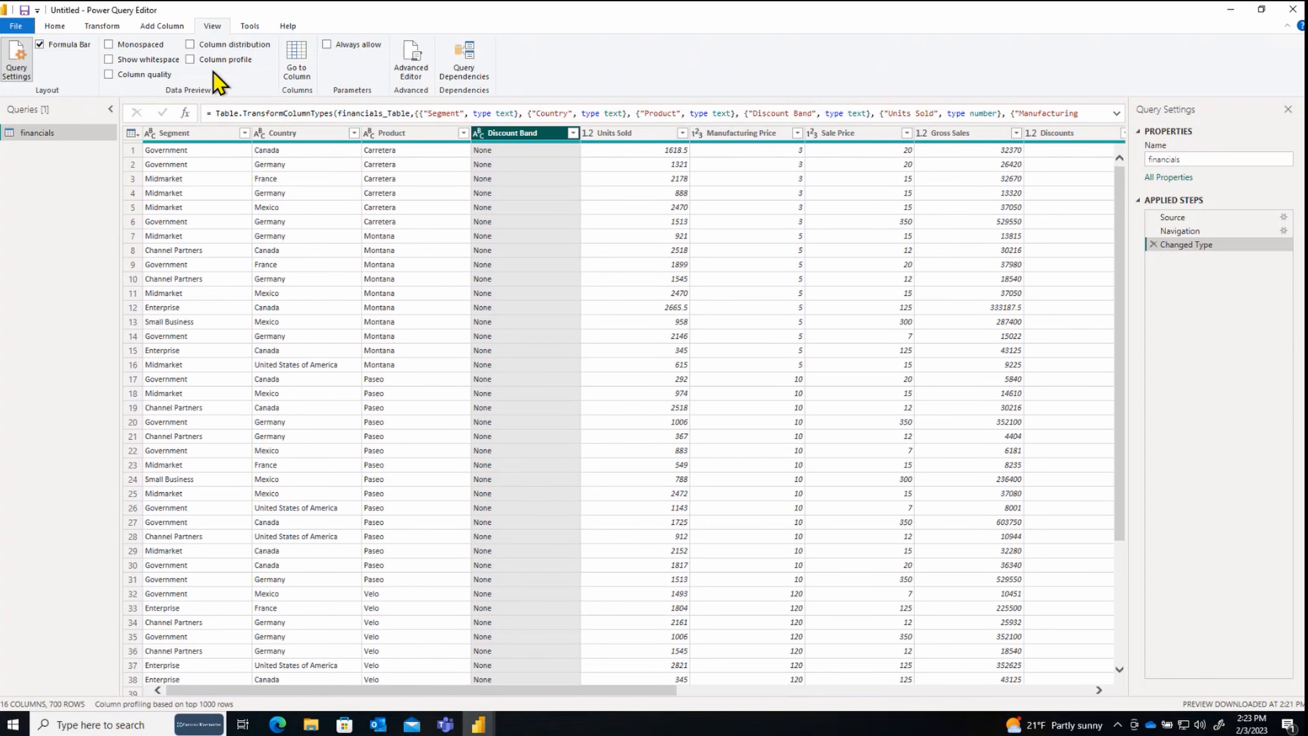
Step: Review the Tools and Help commands of the Power Query Editor and return to the Home commands
{"action": "left_click", "coordinate": [251, 27]}
{"action": "left_click", "coordinate": [288, 27]}
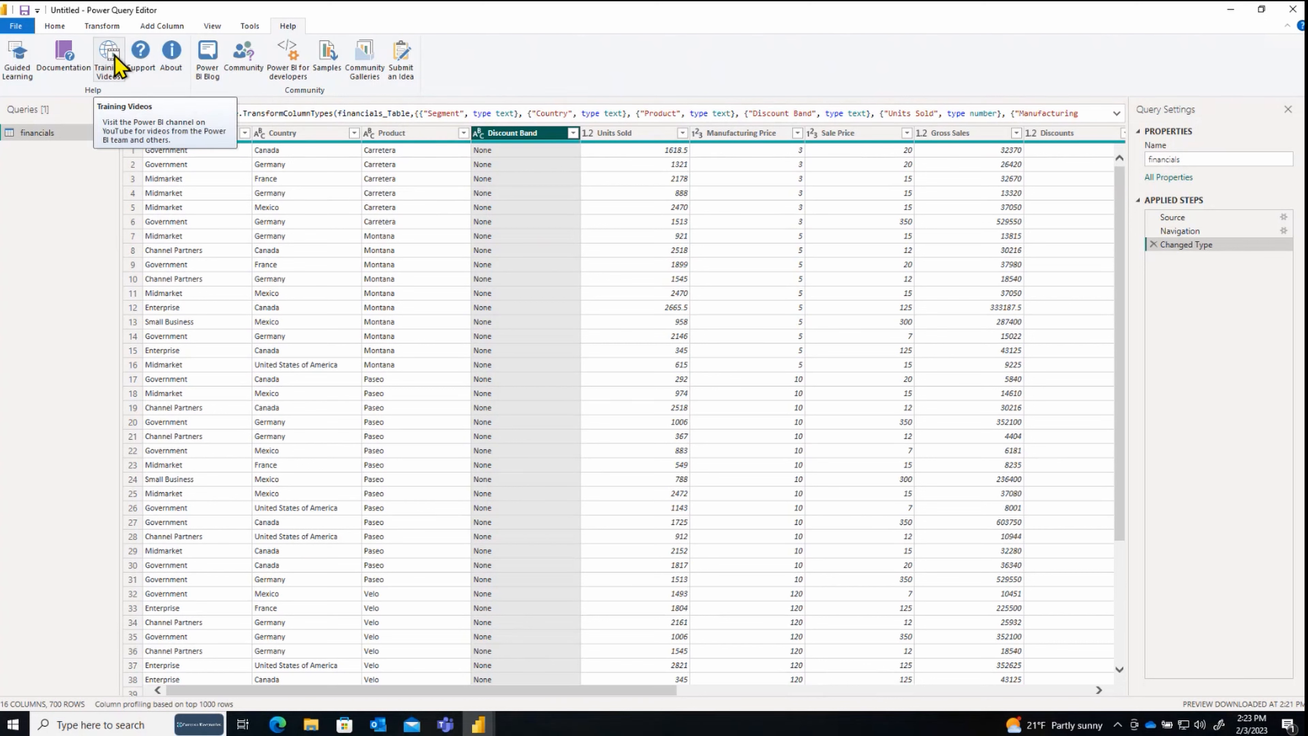
{"action": "left_click", "coordinate": [54, 26]}
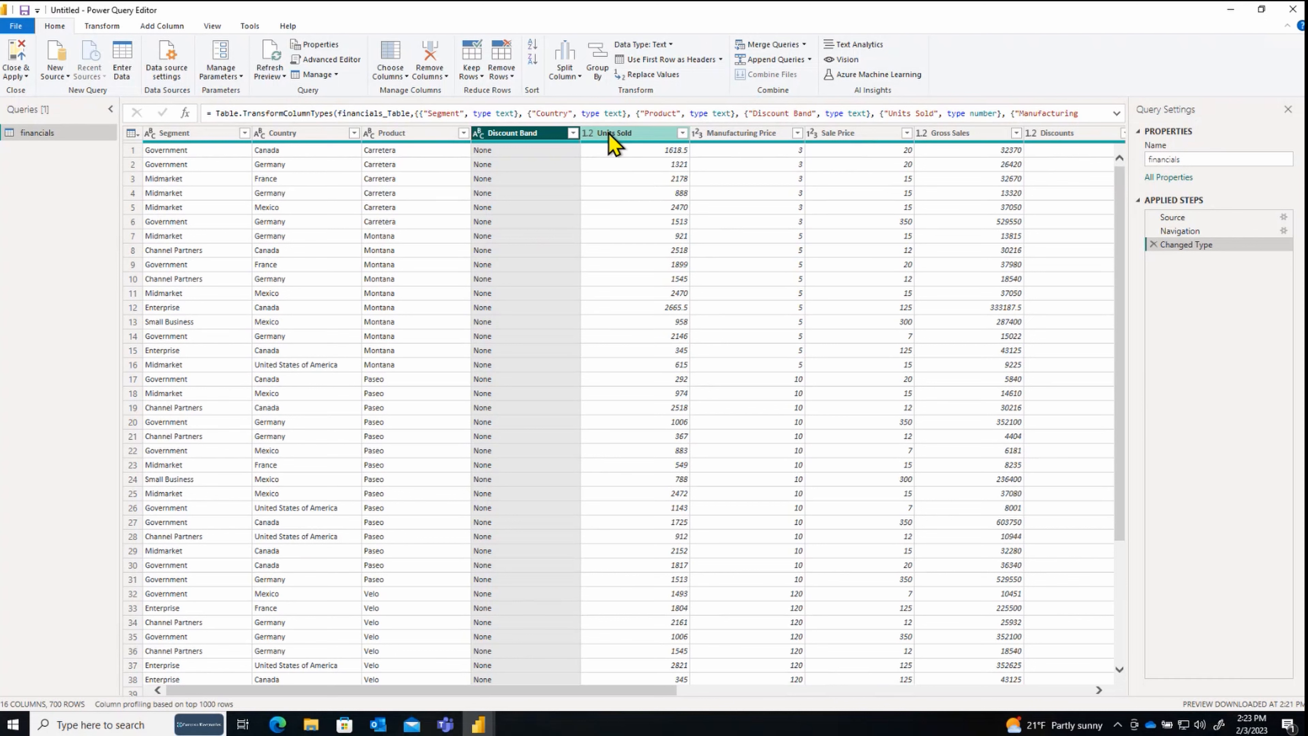
Step: Change the Units Sold column's data type to Whole Number, replacing the current type conversion
{"action": "left_click", "coordinate": [631, 135]}
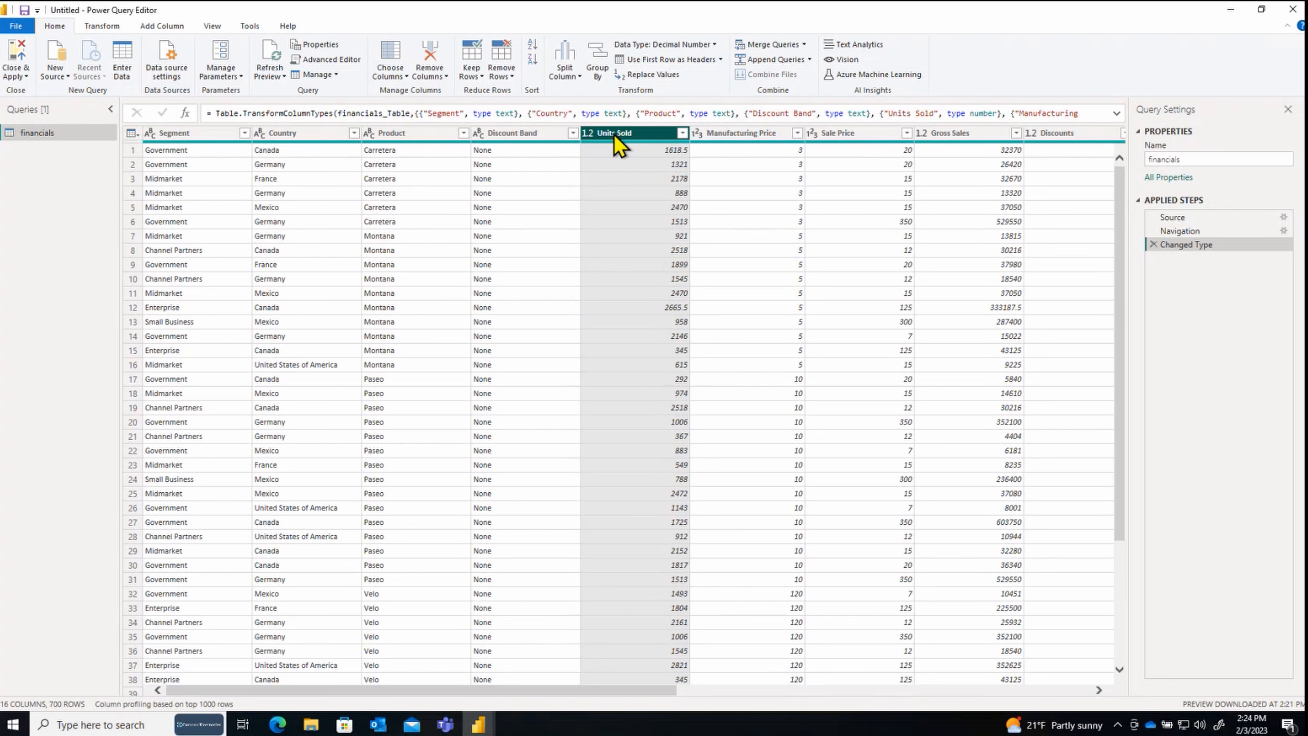
{"action": "left_click", "coordinate": [587, 133]}
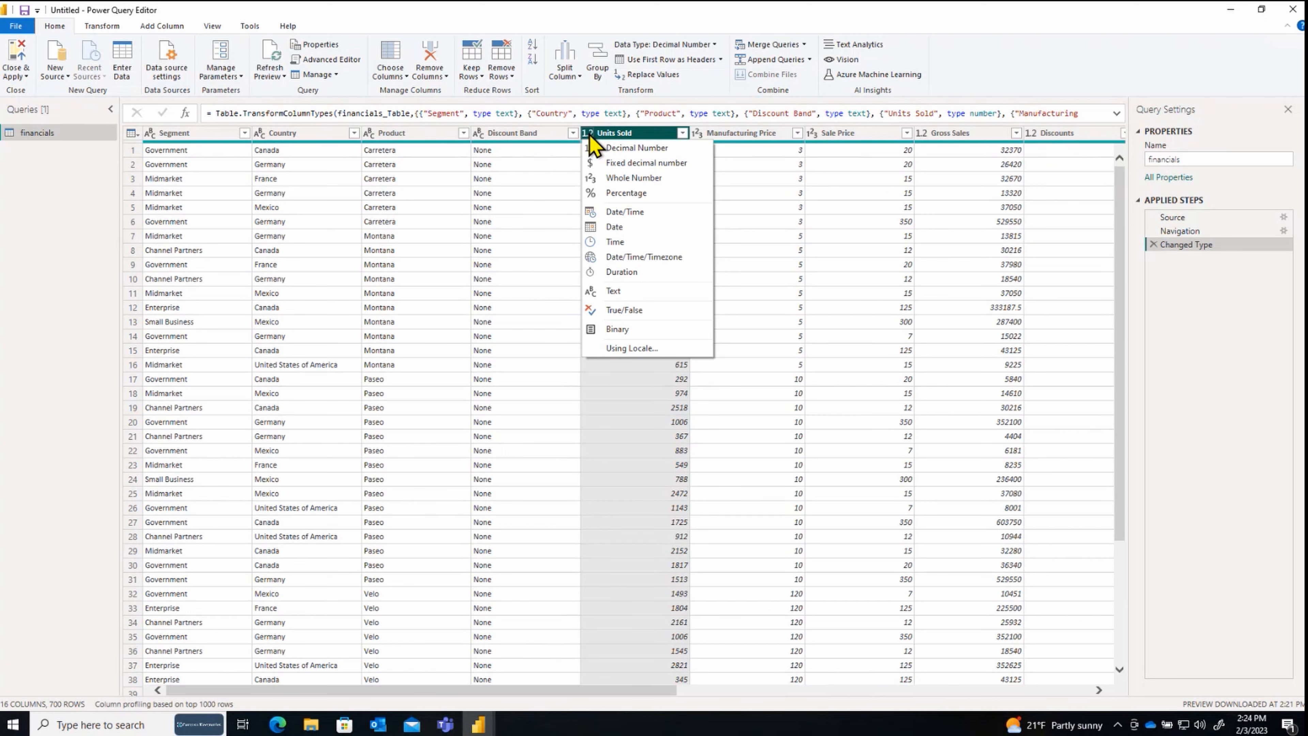
{"action": "left_click", "coordinate": [644, 180]}
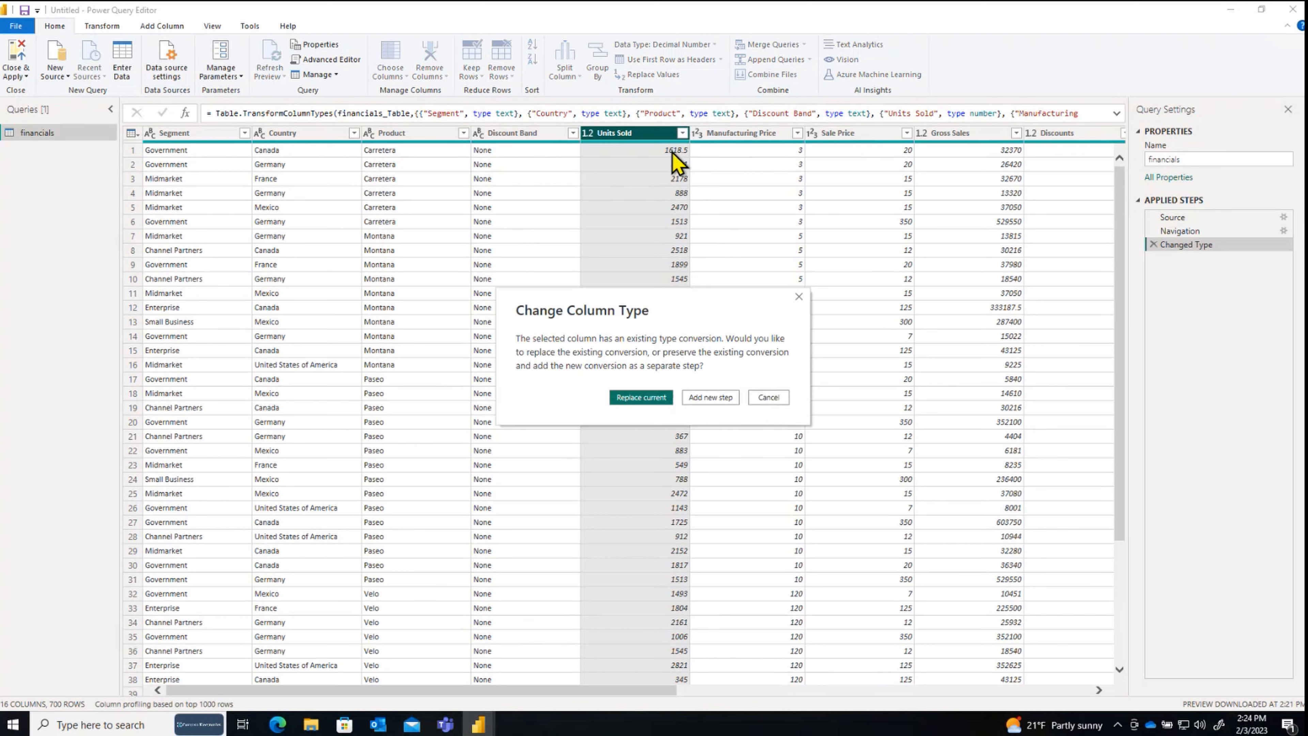
{"action": "left_click", "coordinate": [643, 400]}
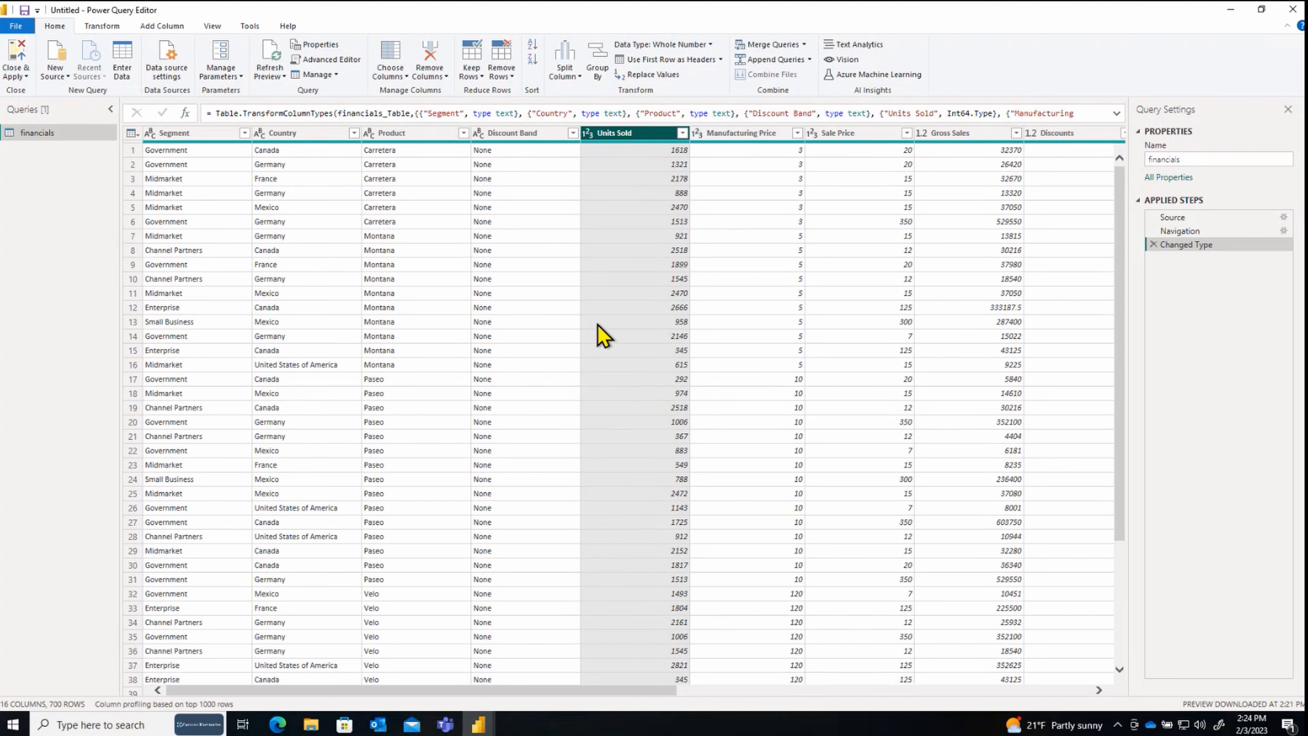
Step: Convert the text in the Segment column to UPPERCASE
{"action": "left_click", "coordinate": [199, 139]}
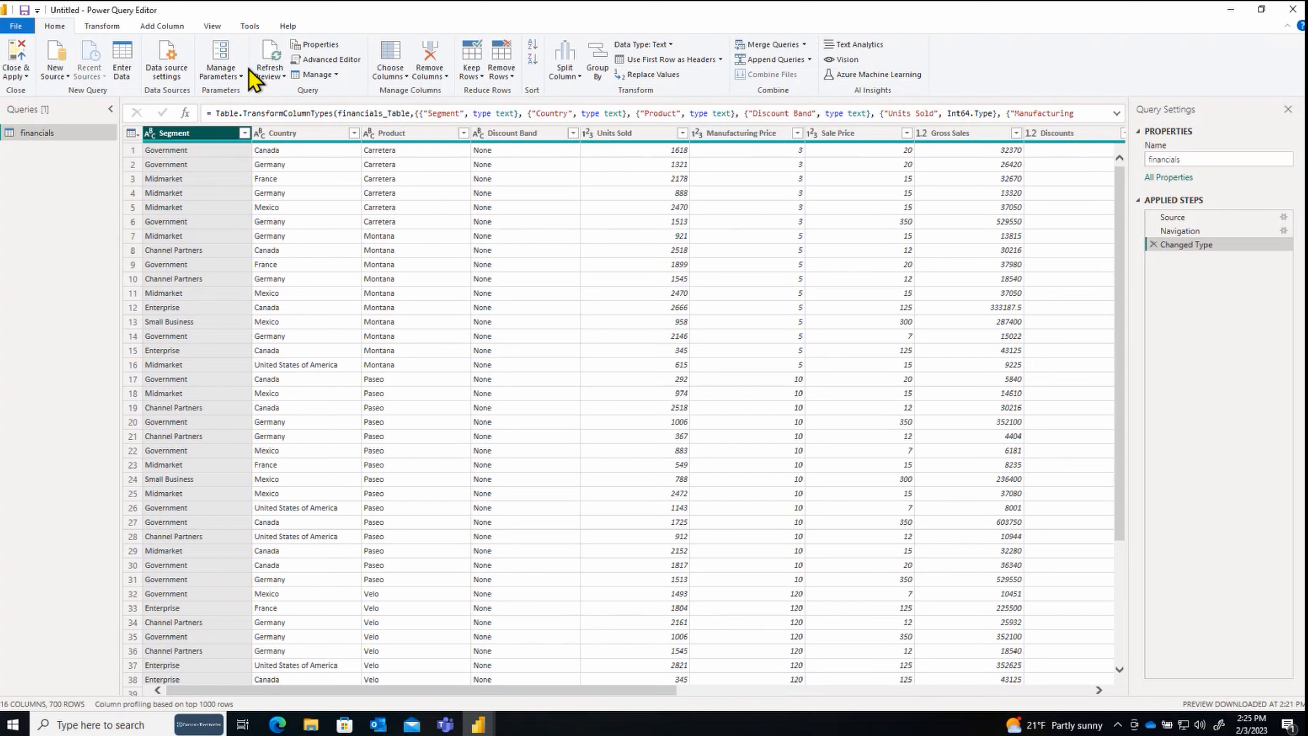
{"action": "left_click", "coordinate": [102, 29]}
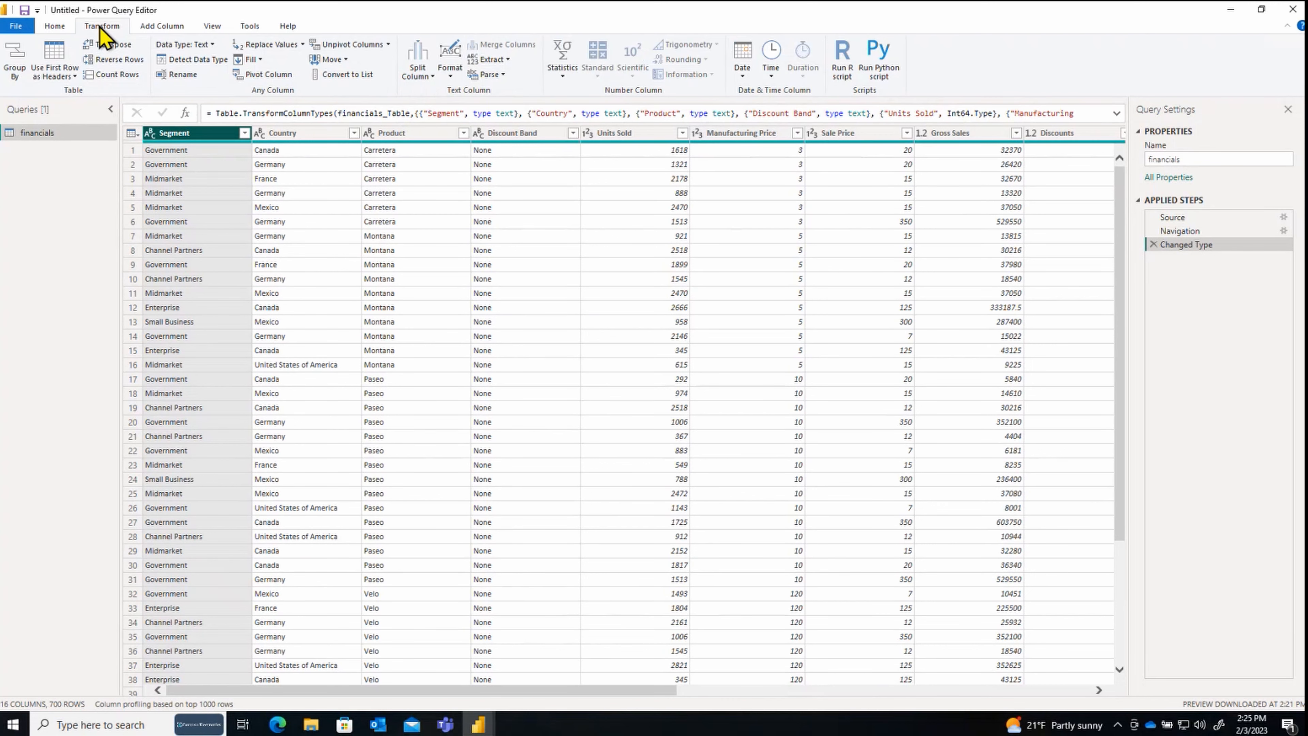
{"action": "left_click", "coordinate": [453, 72]}
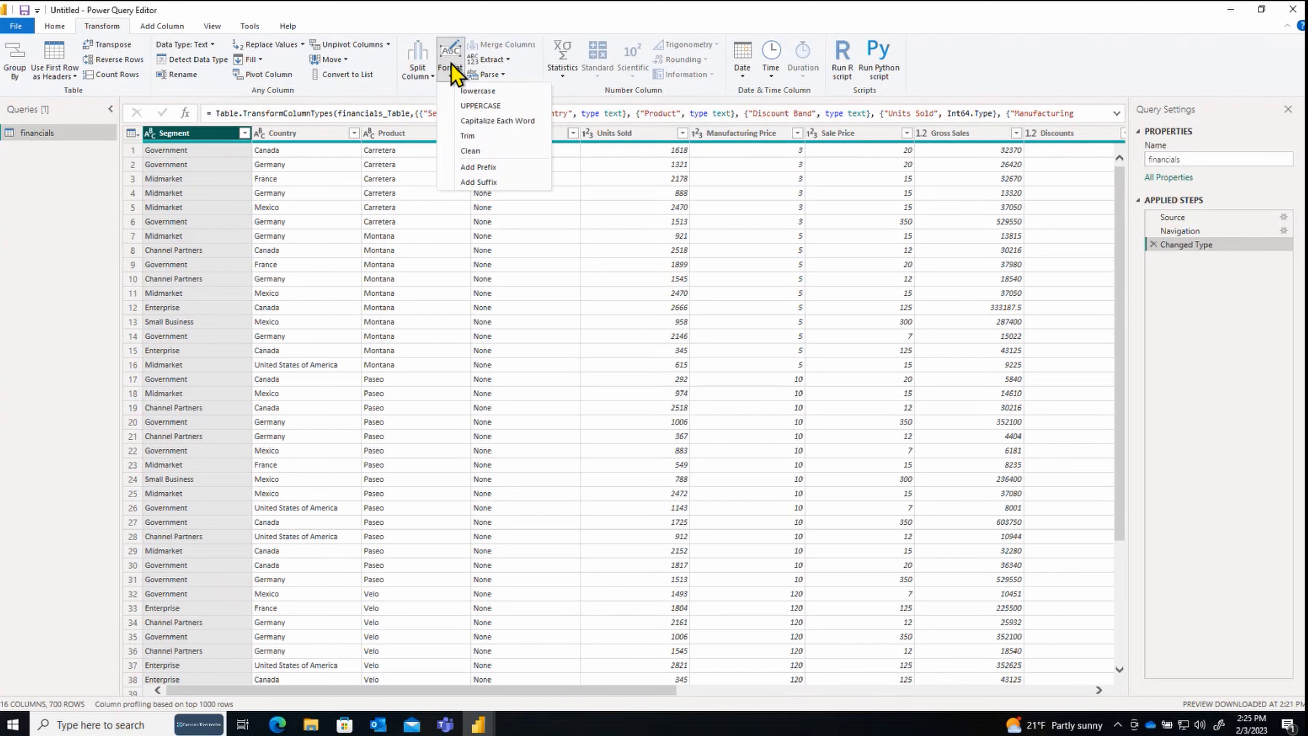
{"action": "left_click", "coordinate": [480, 106]}
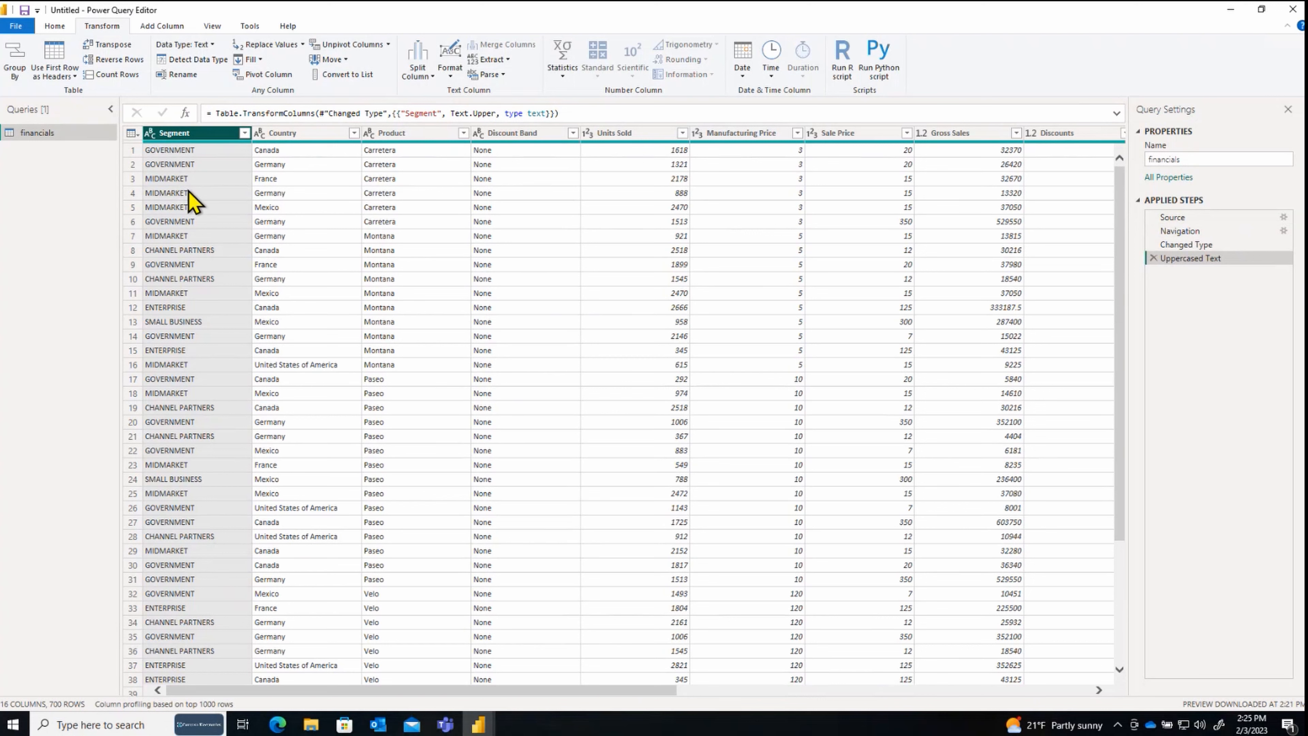
Step: Rename the applied step for the uppercase conversion as "Uppercased Text - Segment"
{"action": "right_click", "coordinate": [1202, 260]}
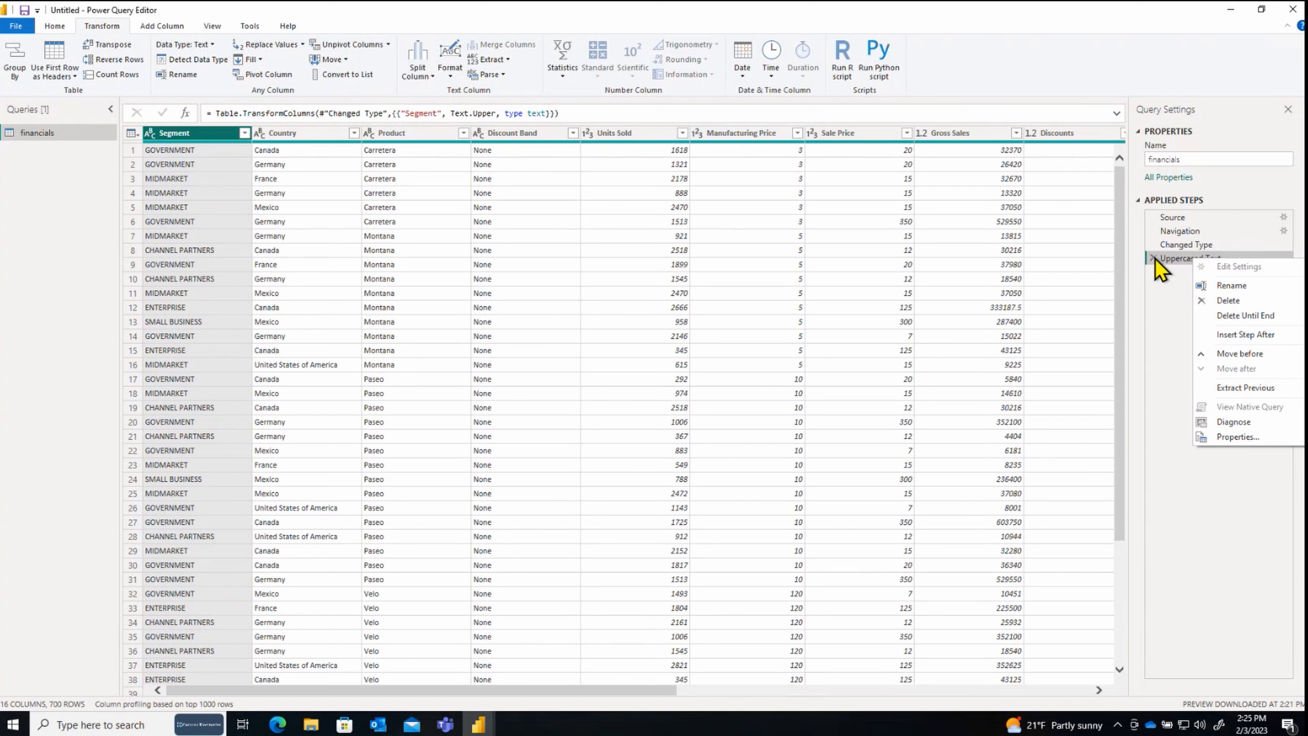
{"action": "left_click", "coordinate": [1242, 287]}
{"action": "left_click", "coordinate": [1228, 258]}
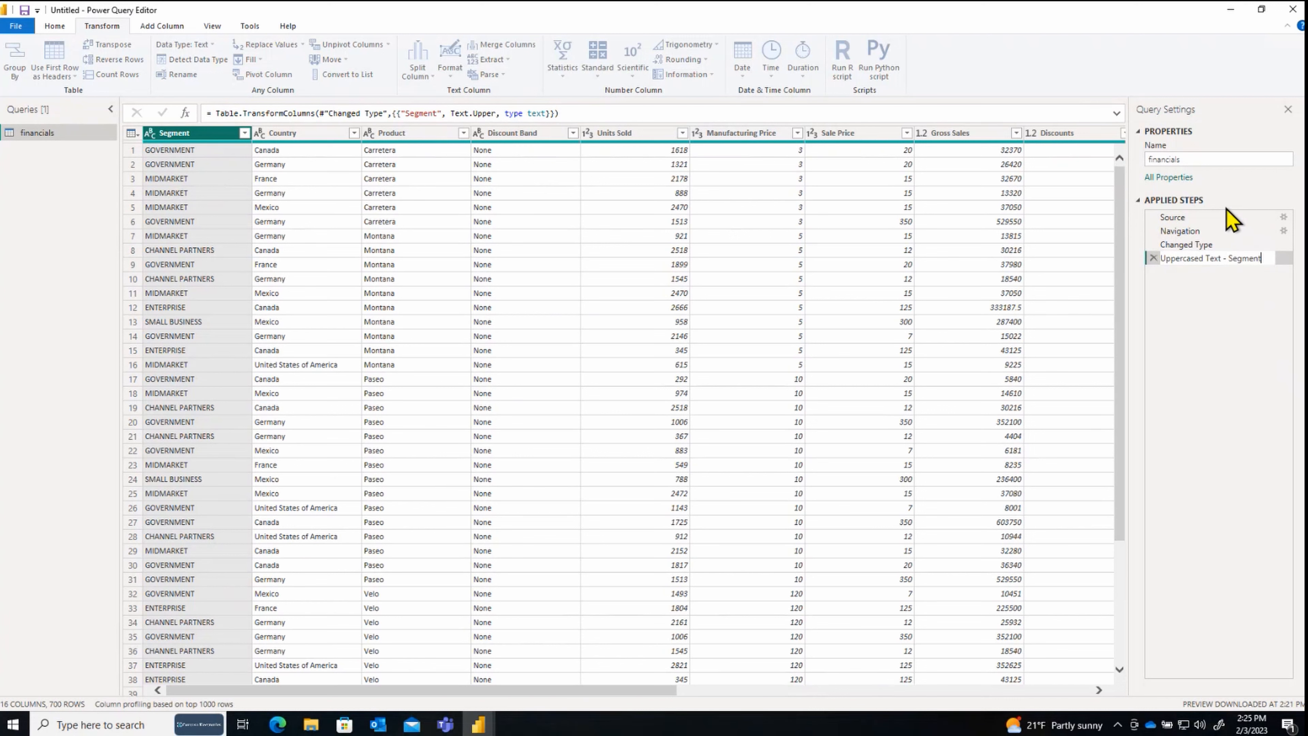
{"action": "left_click", "coordinate": [1231, 308]}
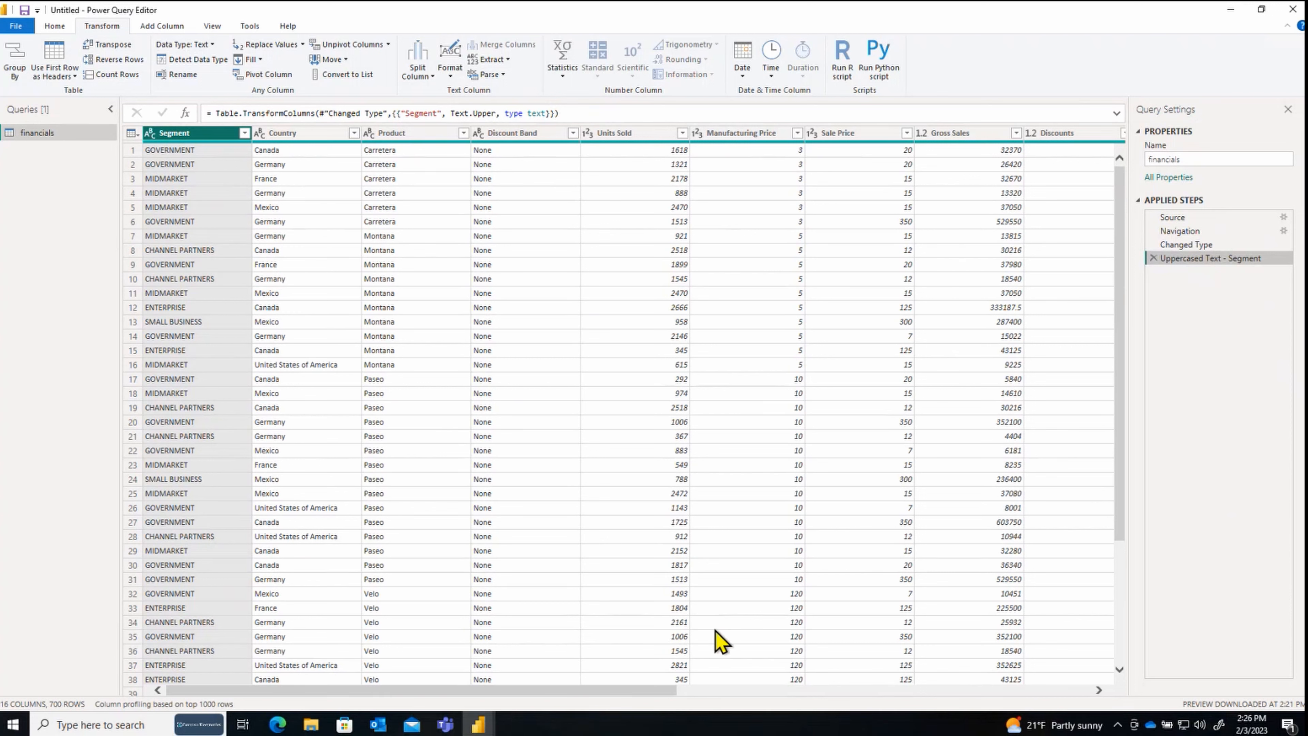
Step: Rename the Month Name column as "Month"
{"action": "left_click_drag", "start_coordinate": [608, 691], "coordinate": [979, 688]}
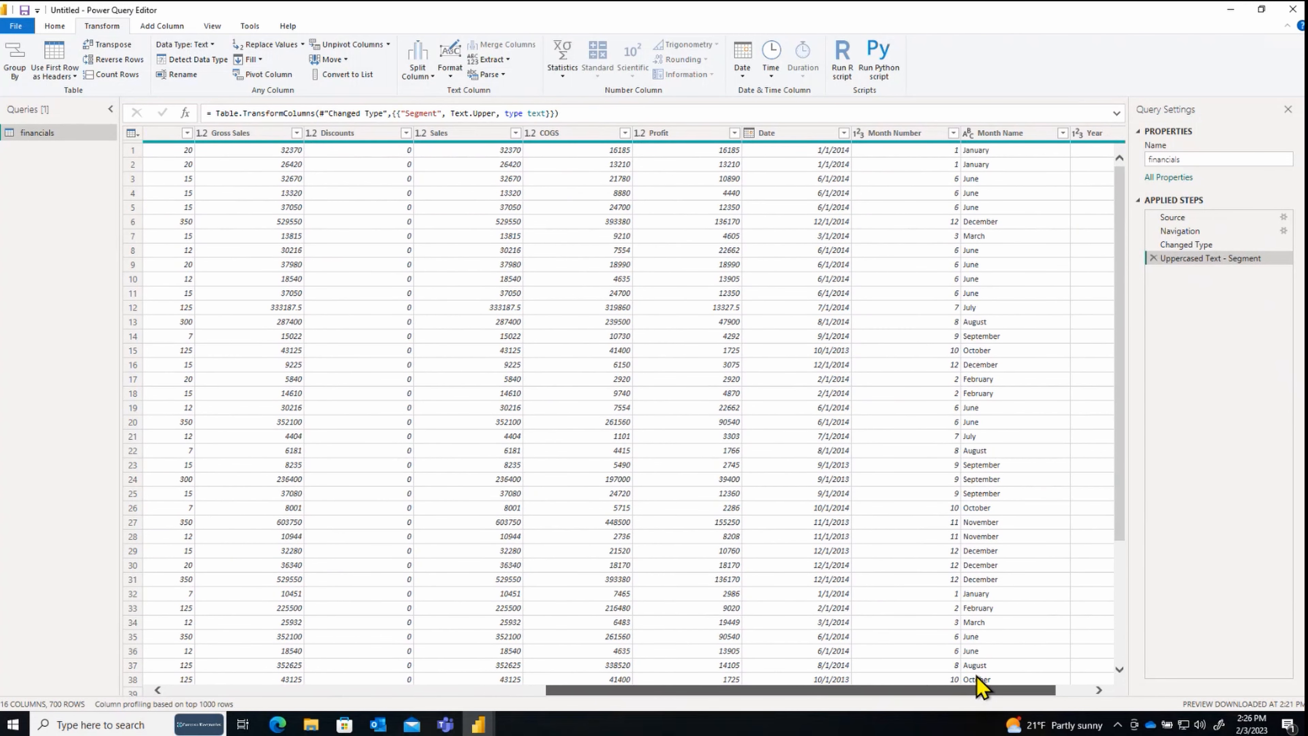
{"action": "left_click", "coordinate": [898, 134]}
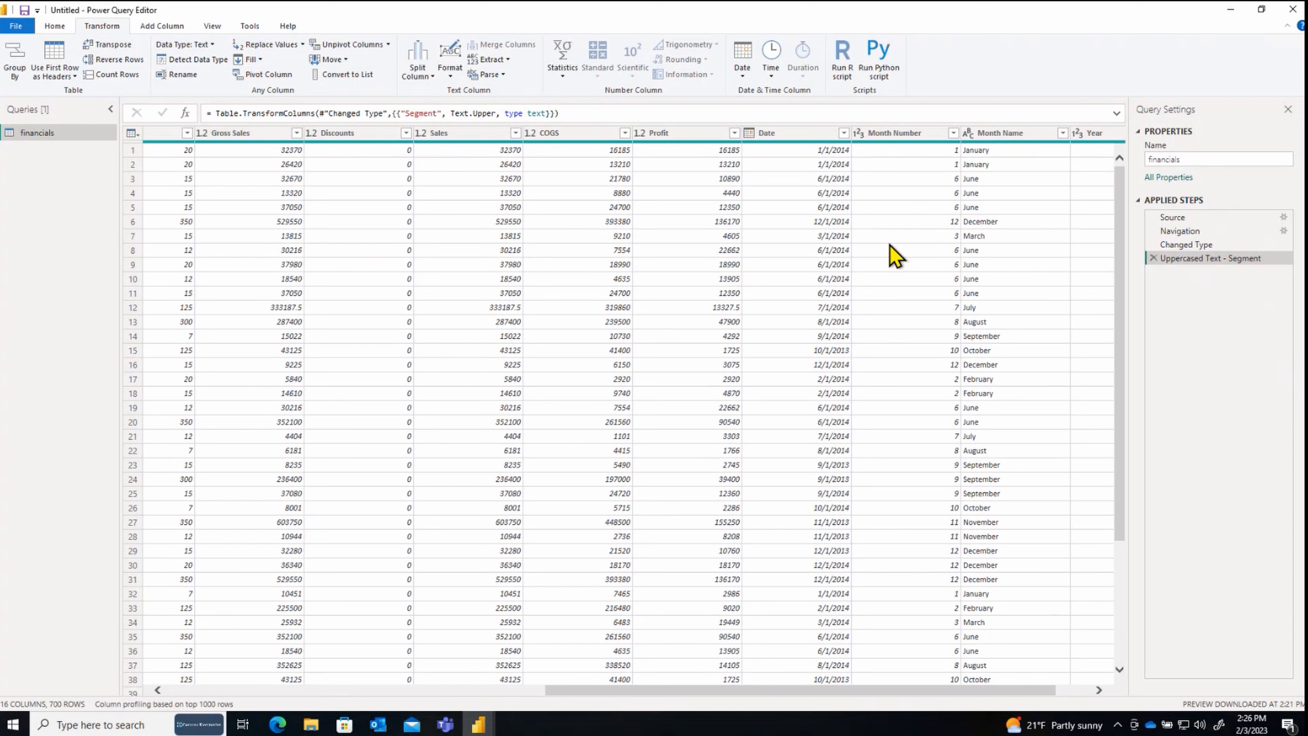
{"action": "right_click", "coordinate": [1041, 135]}
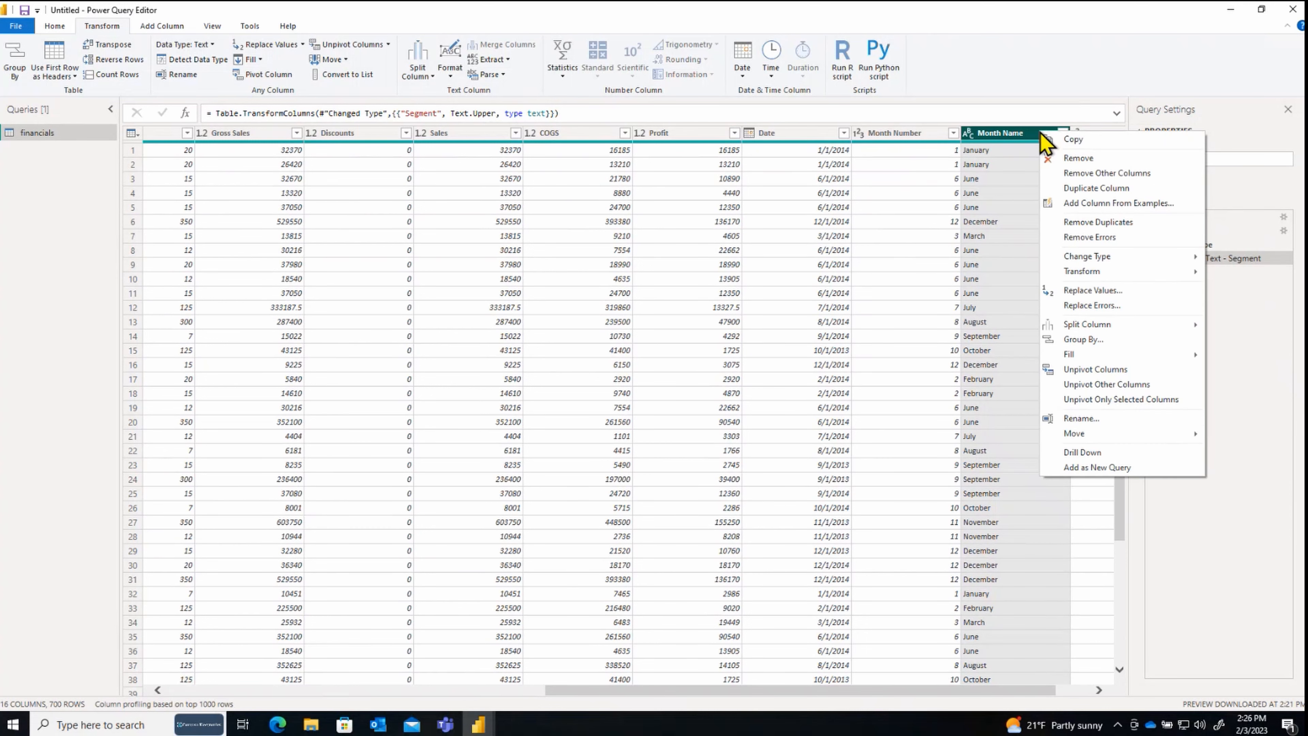
{"action": "left_click", "coordinate": [1278, 344]}
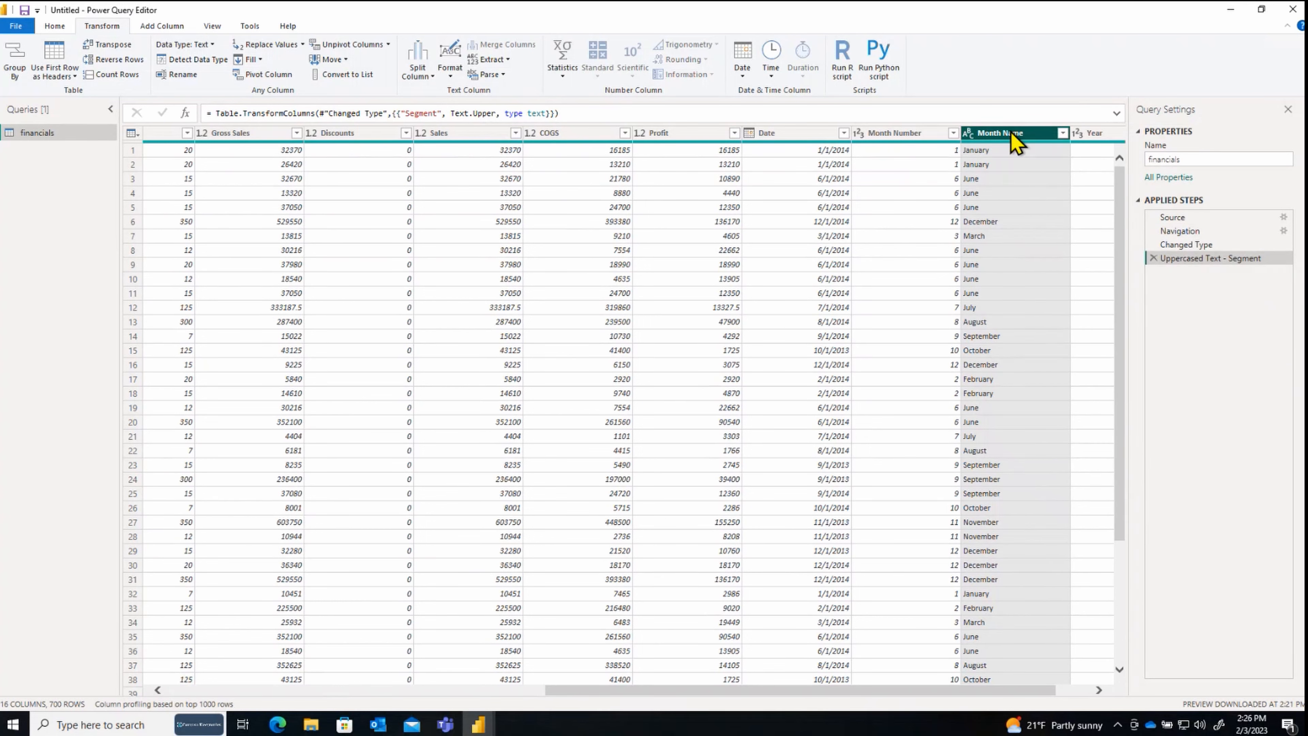
{"action": "right_click", "coordinate": [1014, 144]}
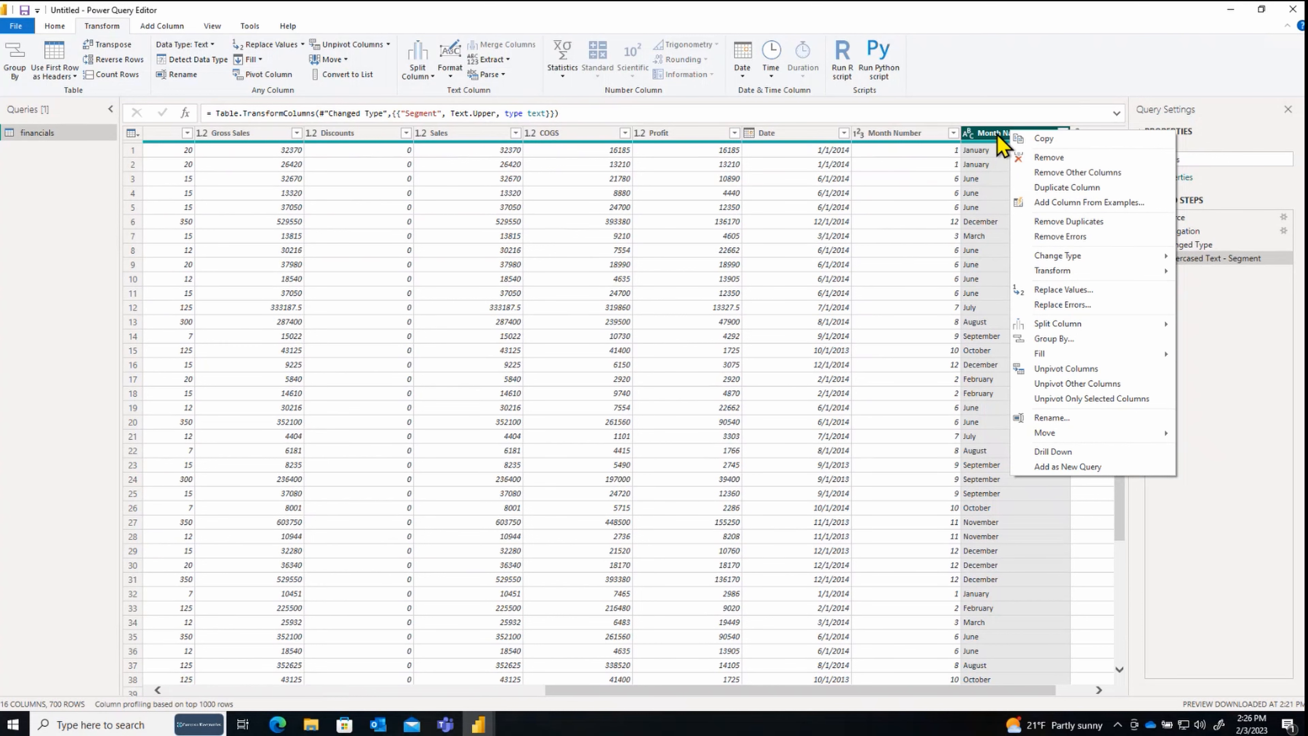
{"action": "left_click", "coordinate": [1020, 144]}
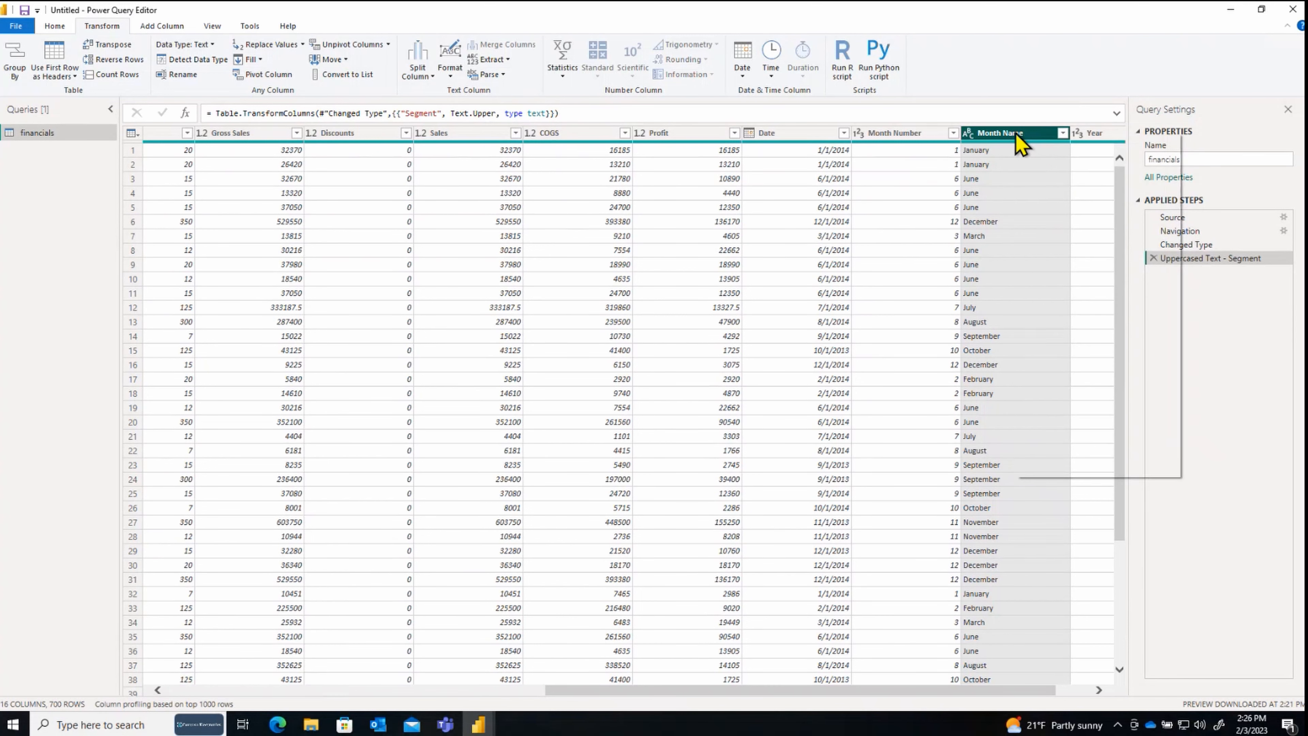
{"action": "right_click", "coordinate": [1017, 135]}
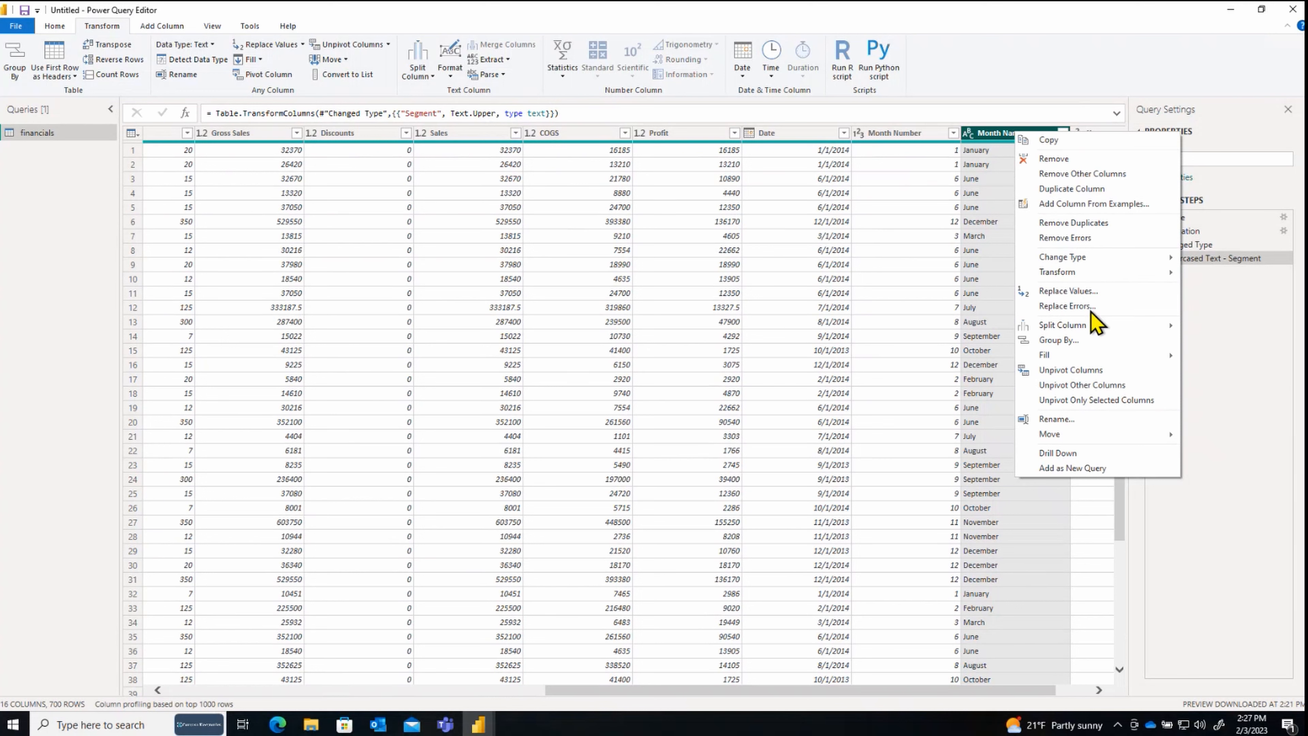
{"action": "left_click", "coordinate": [1078, 419]}
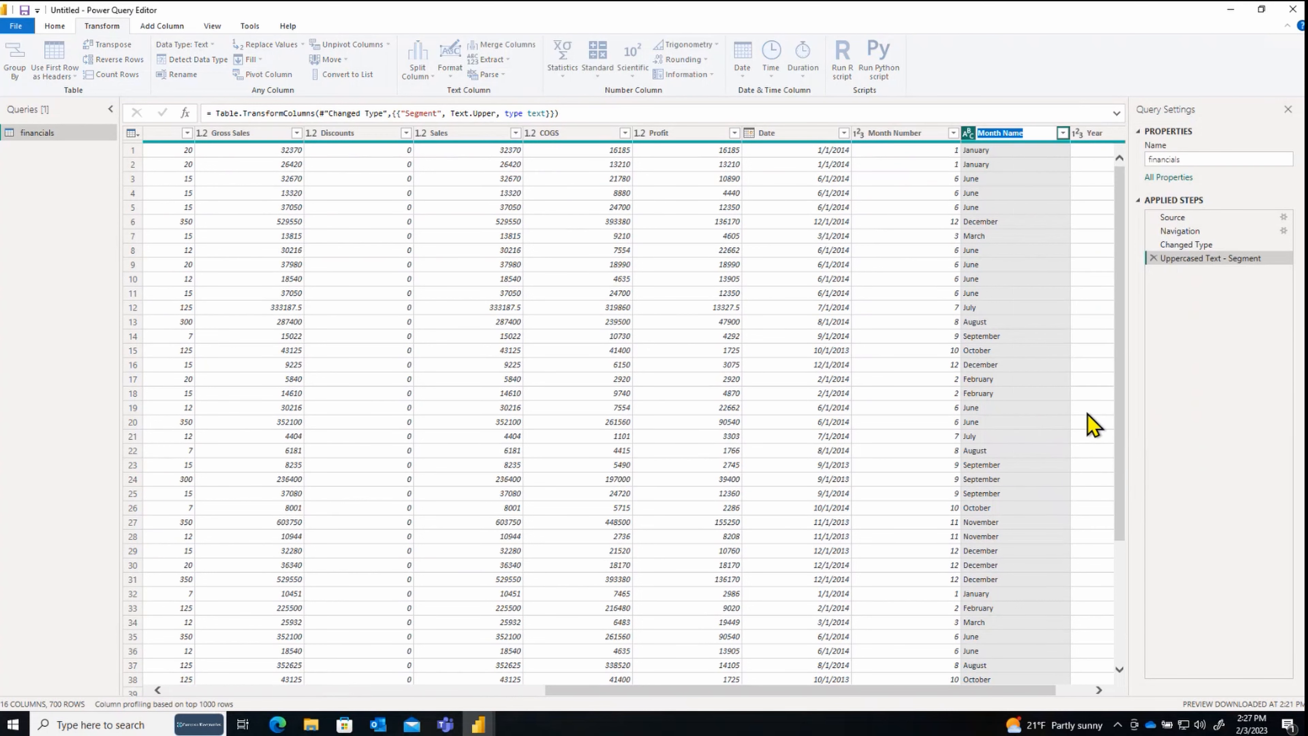
{"action": "left_click", "coordinate": [1031, 135]}
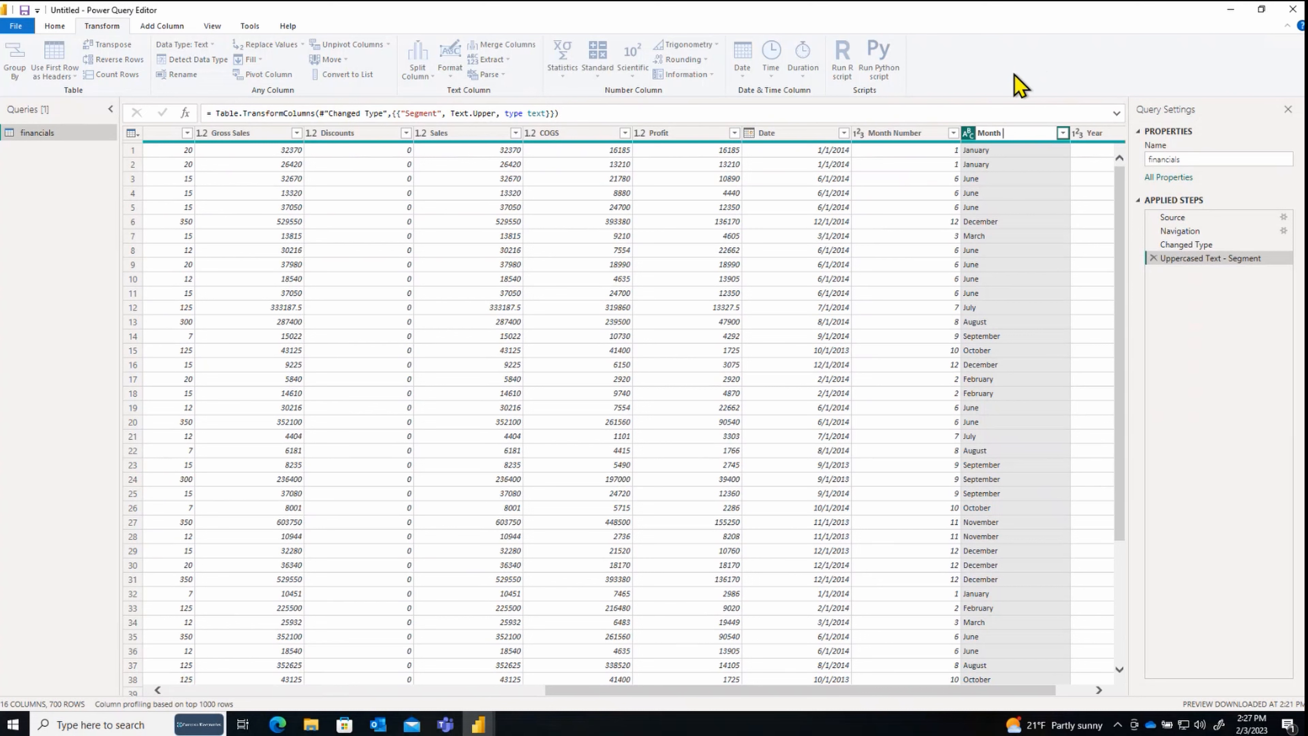
{"action": "key", "text": "Return"}
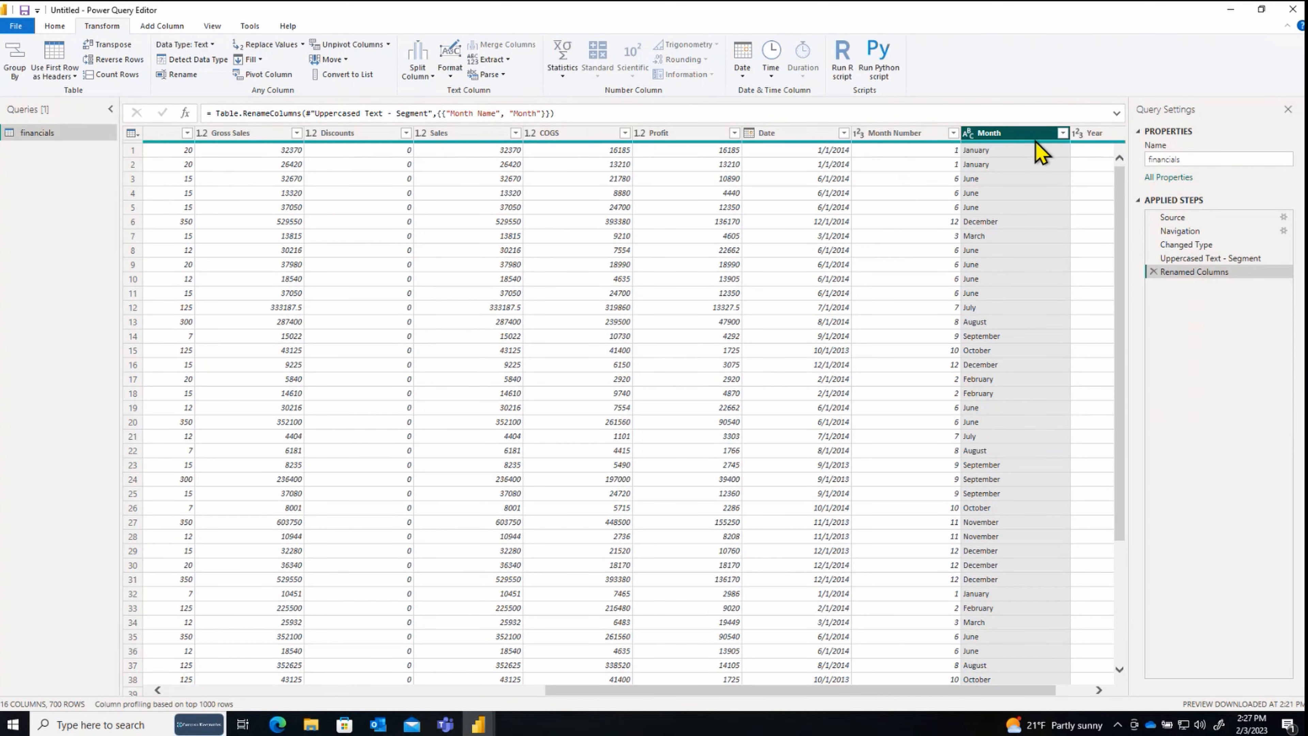
Step: Rename the applied step for the column renaming as "Renamed Columns - Month"
{"action": "right_click", "coordinate": [1225, 276]}
{"action": "left_click", "coordinate": [1233, 299]}
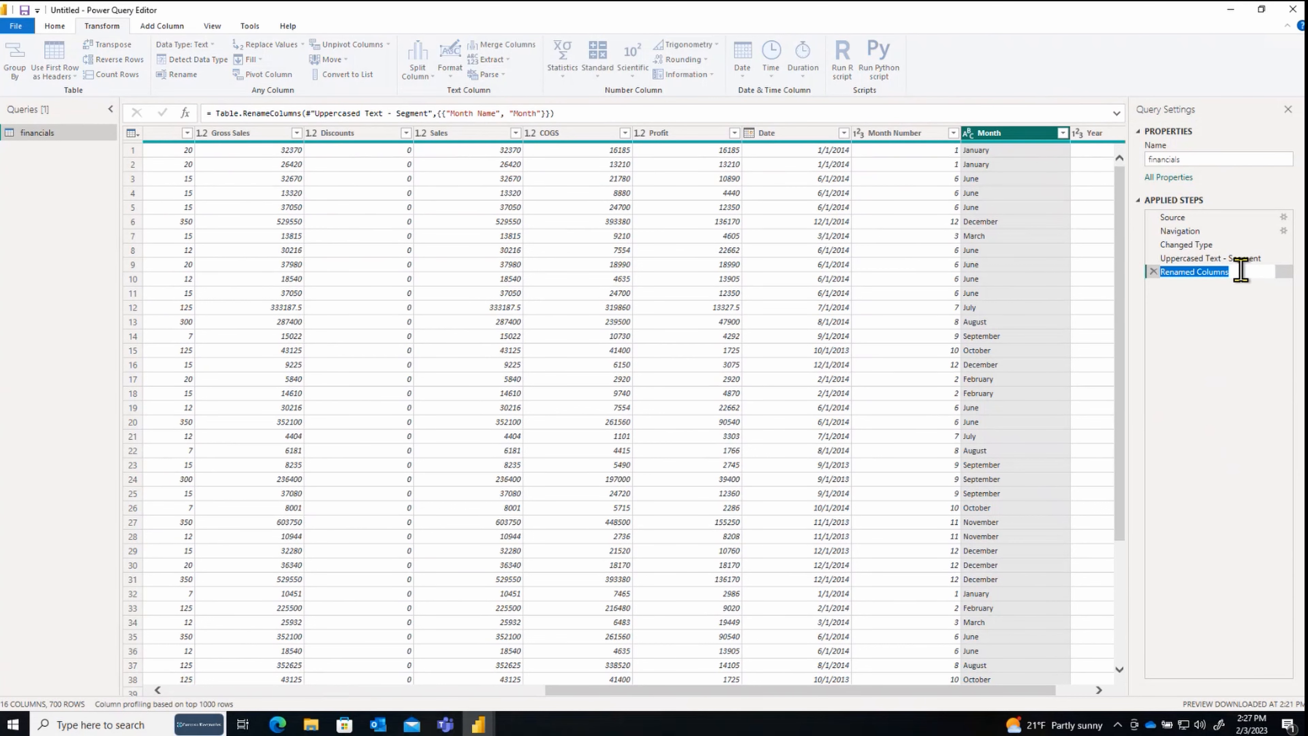
{"action": "left_click", "coordinate": [1241, 270]}
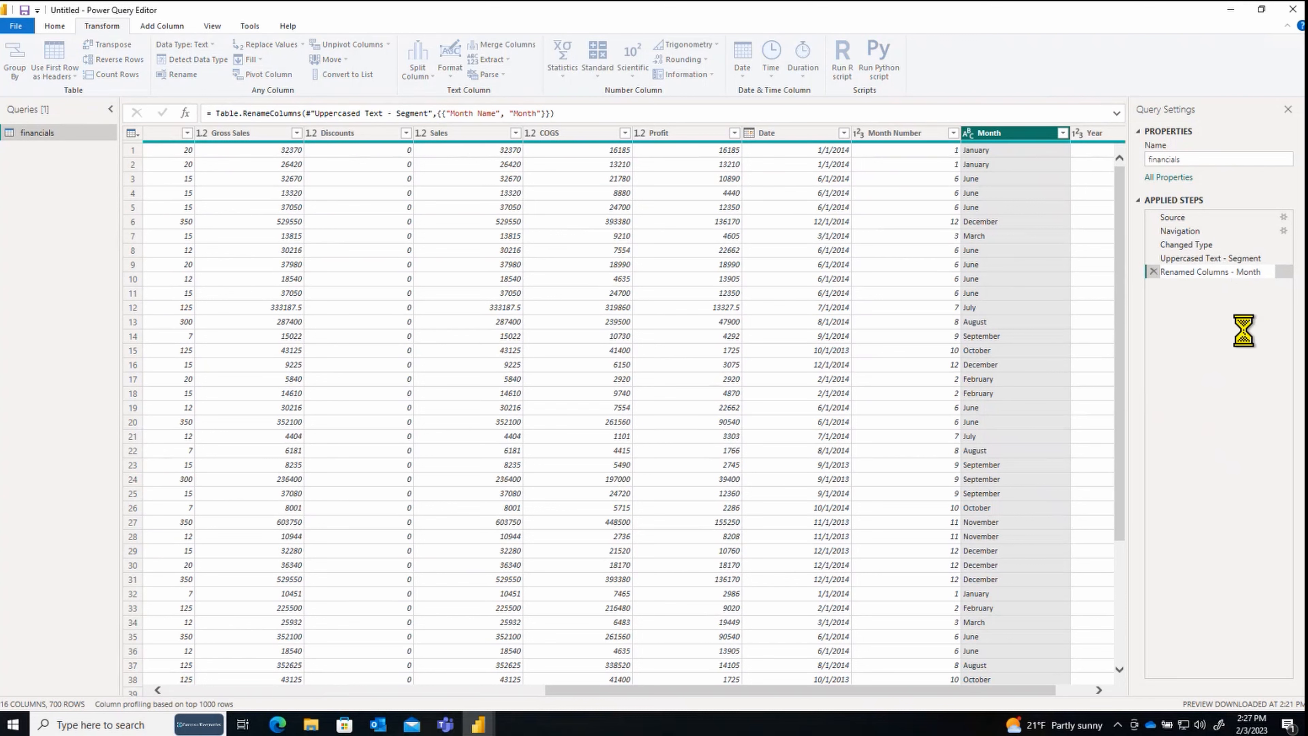
{"action": "key", "text": "Return"}
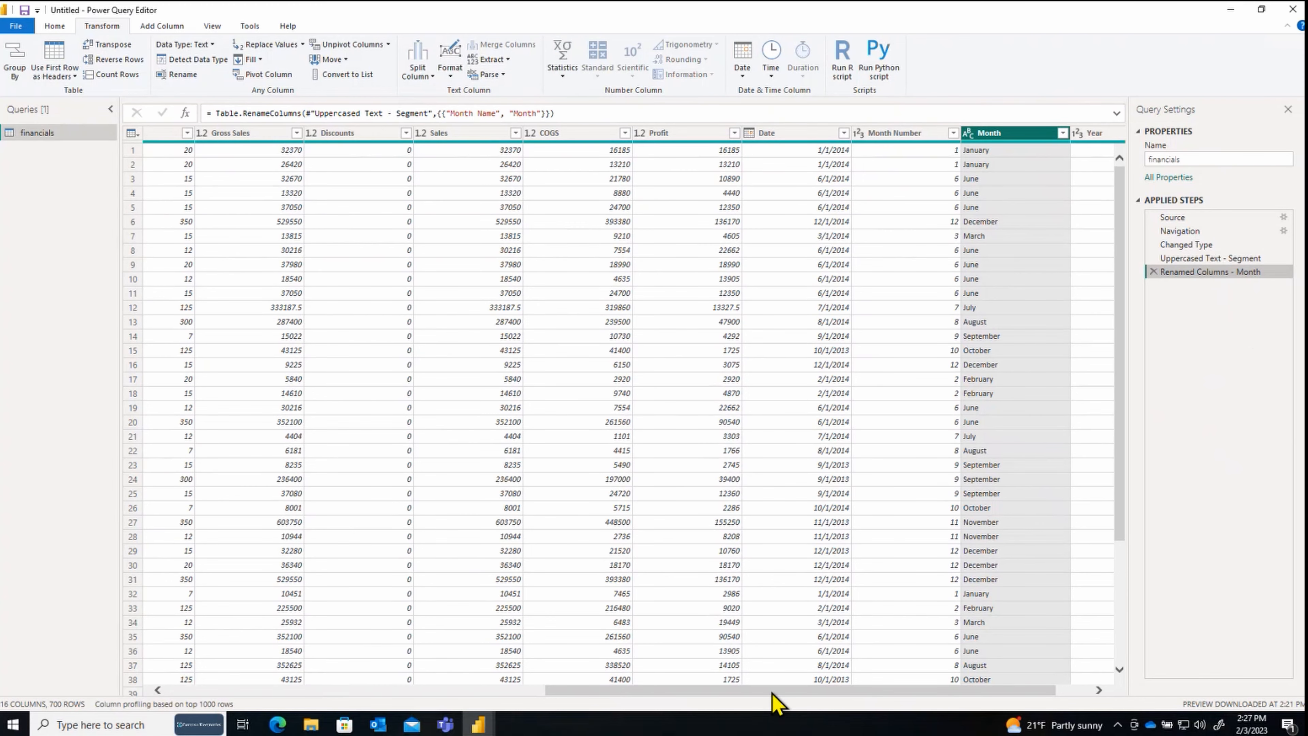
Step: Filter the Product column to exclude the Montana rows
{"action": "left_click_drag", "start_coordinate": [773, 690], "coordinate": [380, 689]}
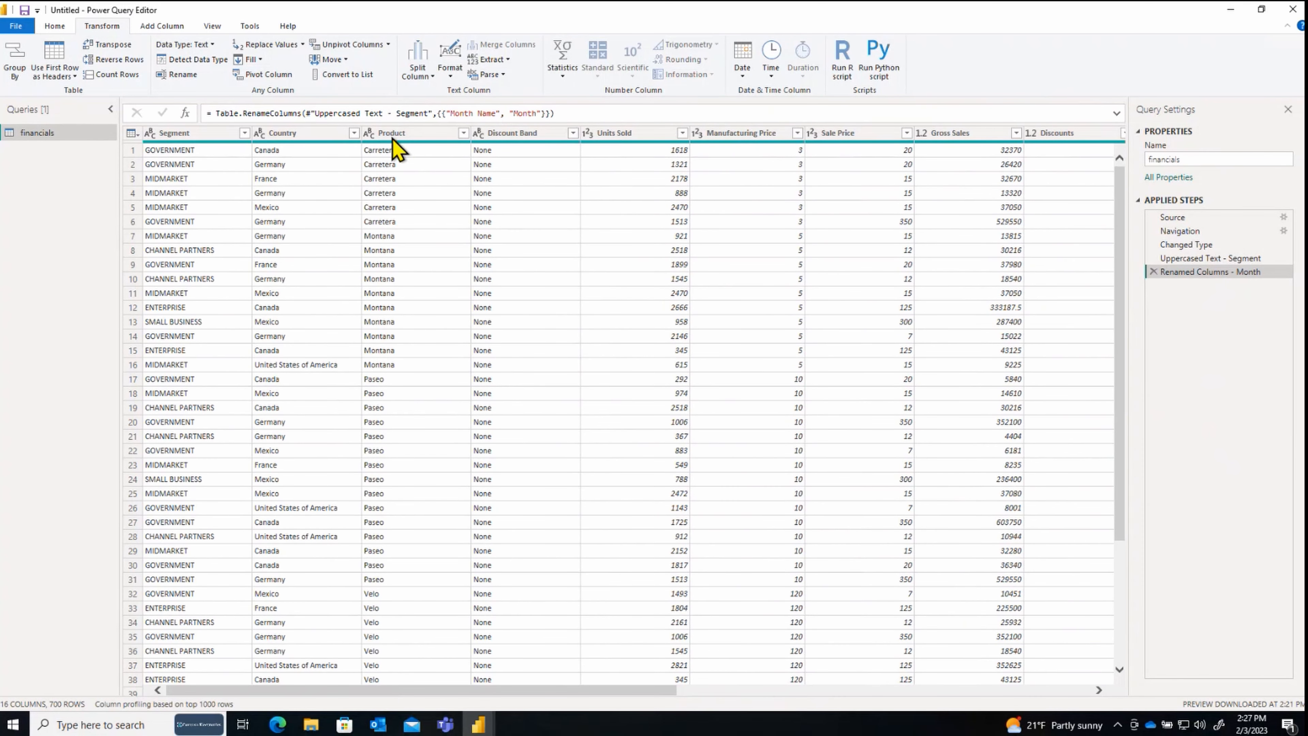
{"action": "scroll", "coordinate": [396, 486], "scroll_direction": "down", "scroll_amount": 2}
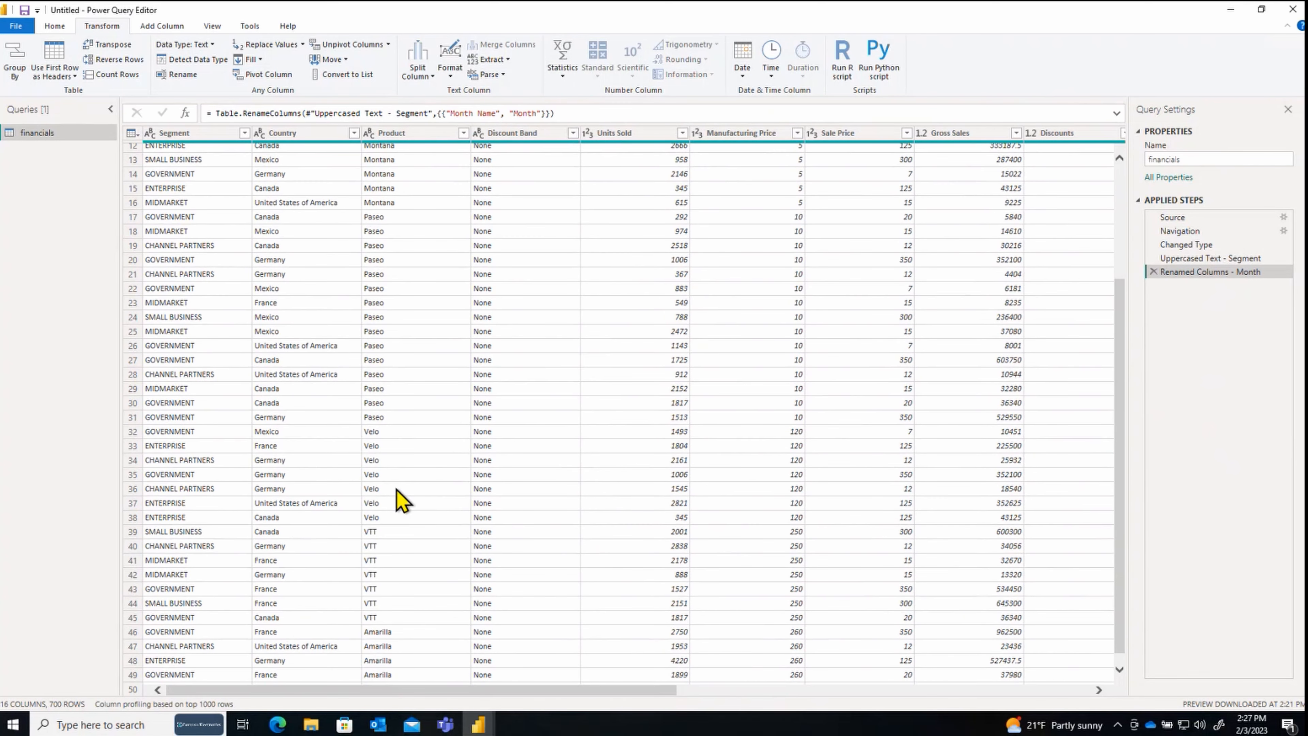
{"action": "scroll", "coordinate": [402, 554], "scroll_direction": "up", "scroll_amount": 2}
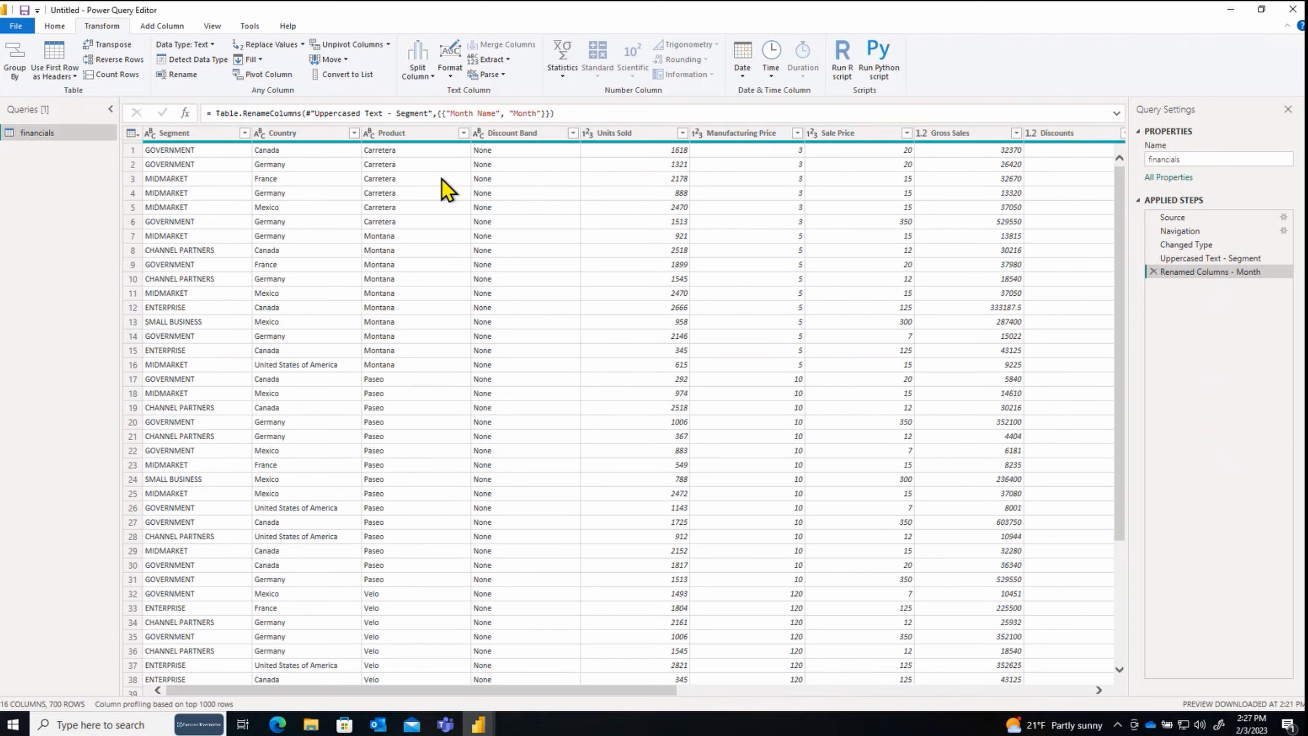
{"action": "left_click", "coordinate": [463, 134]}
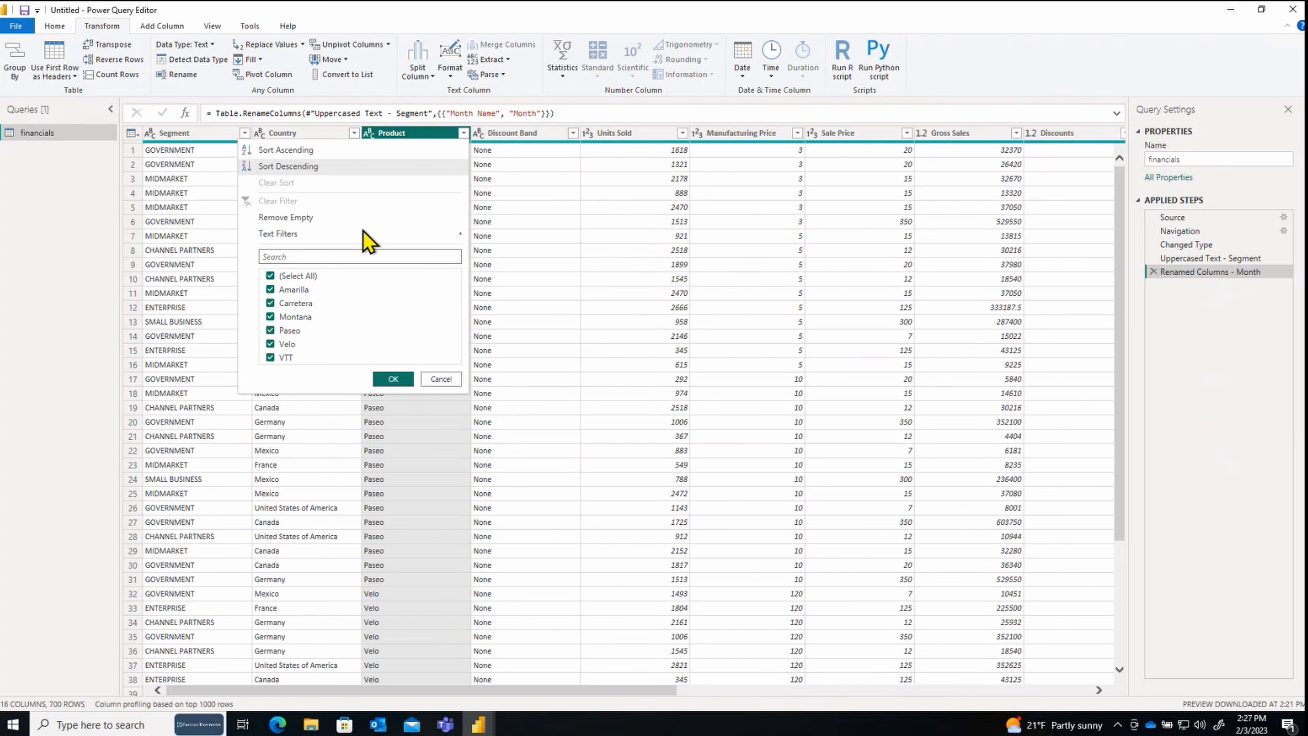
{"action": "left_click", "coordinate": [270, 317]}
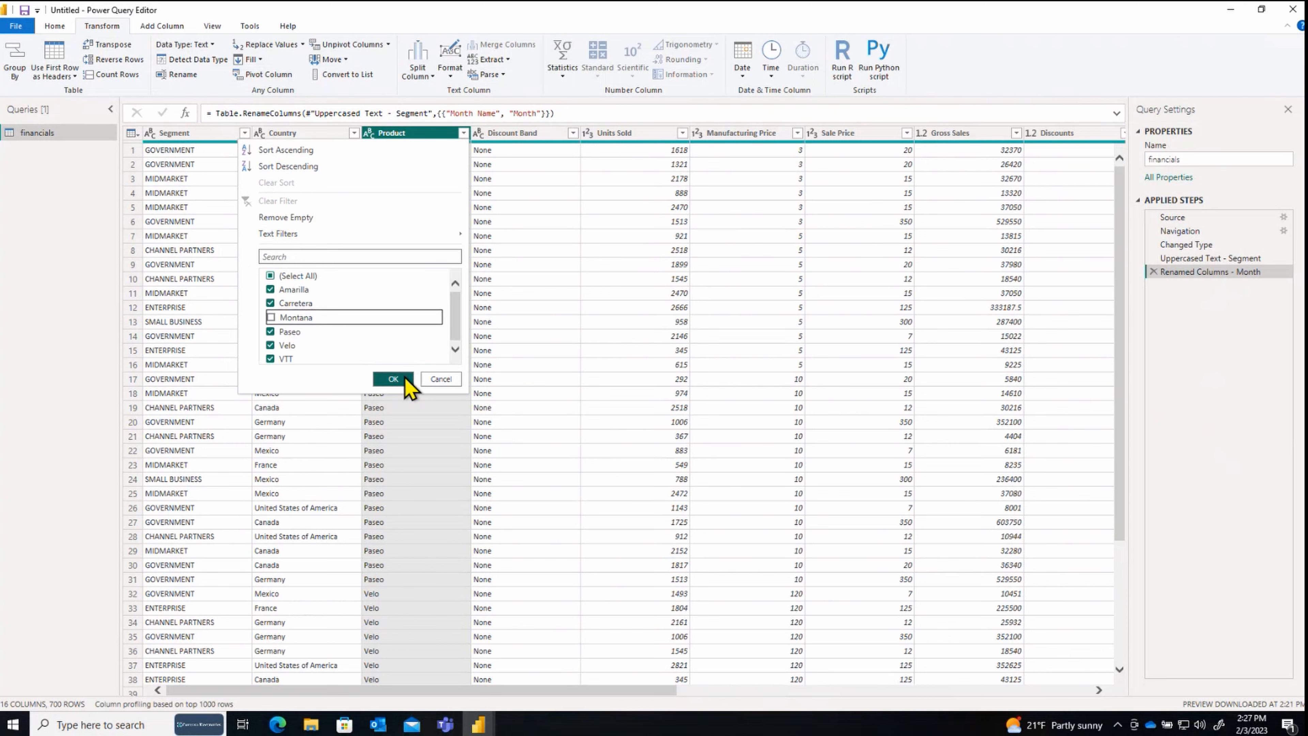
{"action": "left_click", "coordinate": [393, 380]}
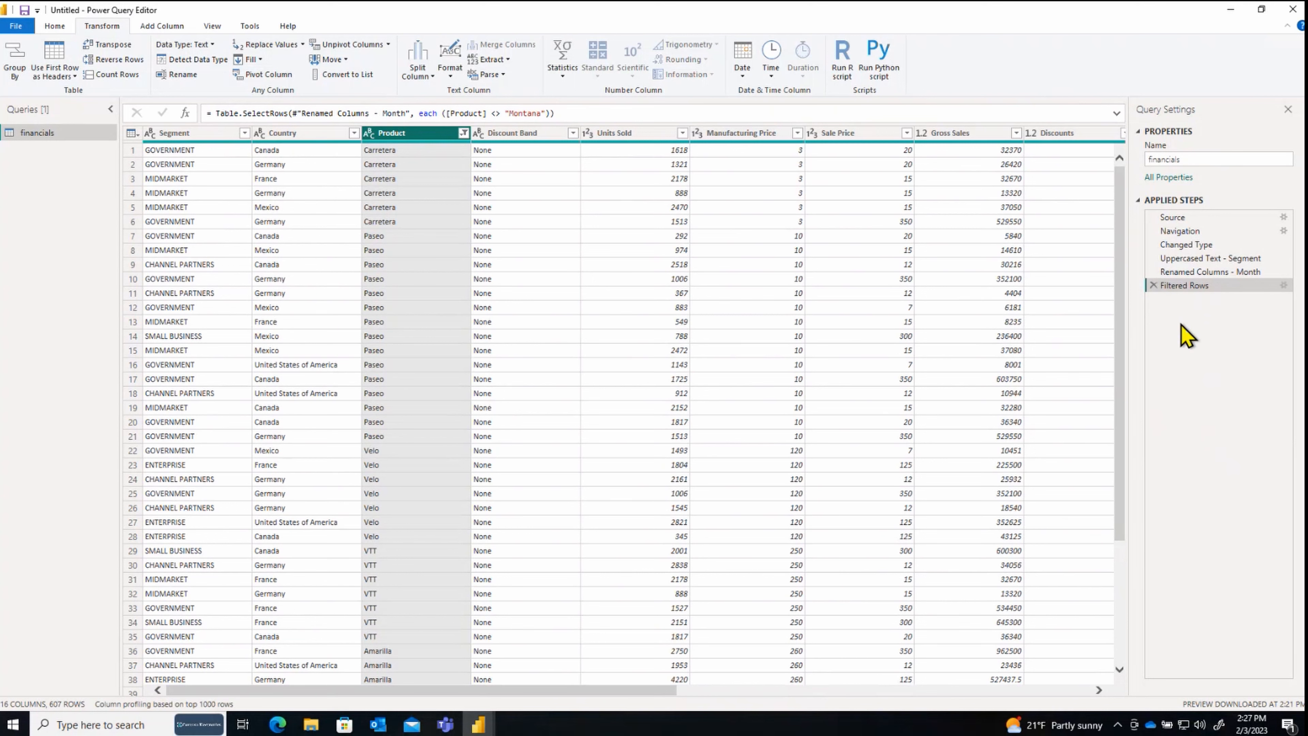
Step: Rename the applied step for the product filter as "Filtered Rows - Montana"
{"action": "right_click", "coordinate": [1214, 288]}
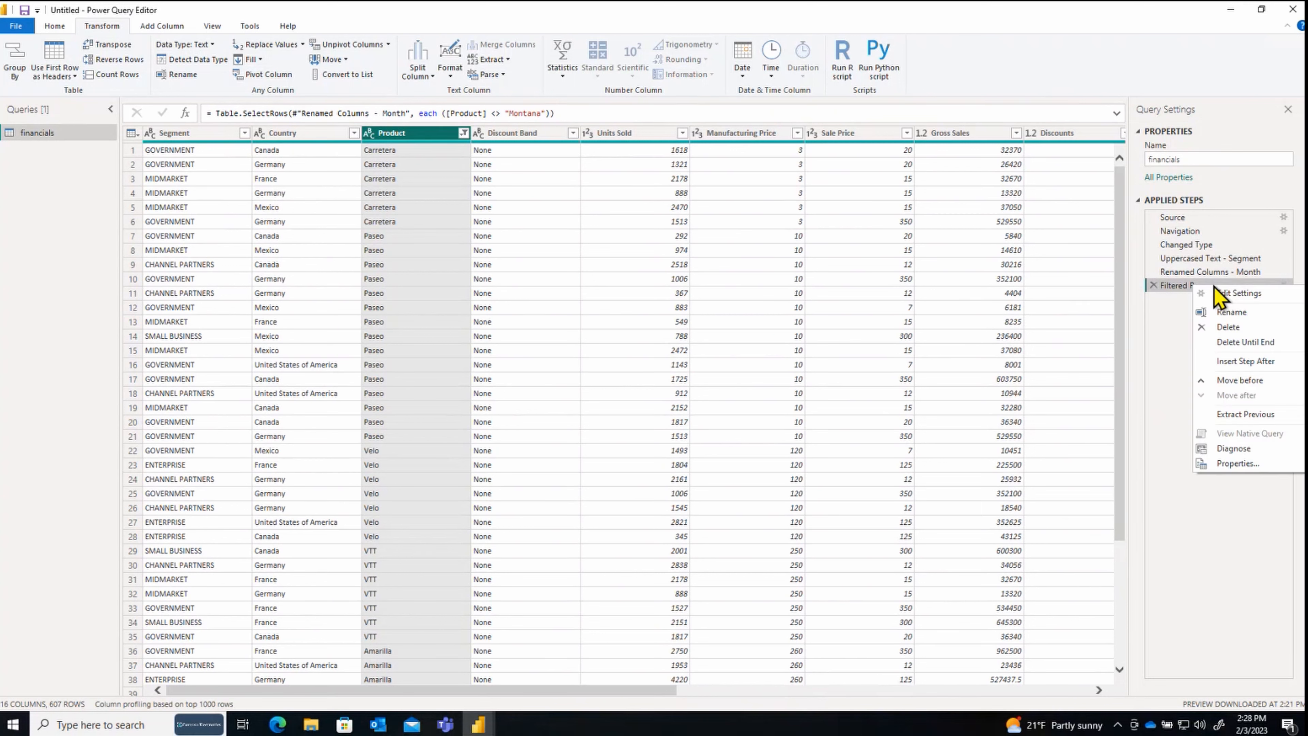
{"action": "left_click", "coordinate": [1229, 314]}
{"action": "left_click", "coordinate": [1223, 283]}
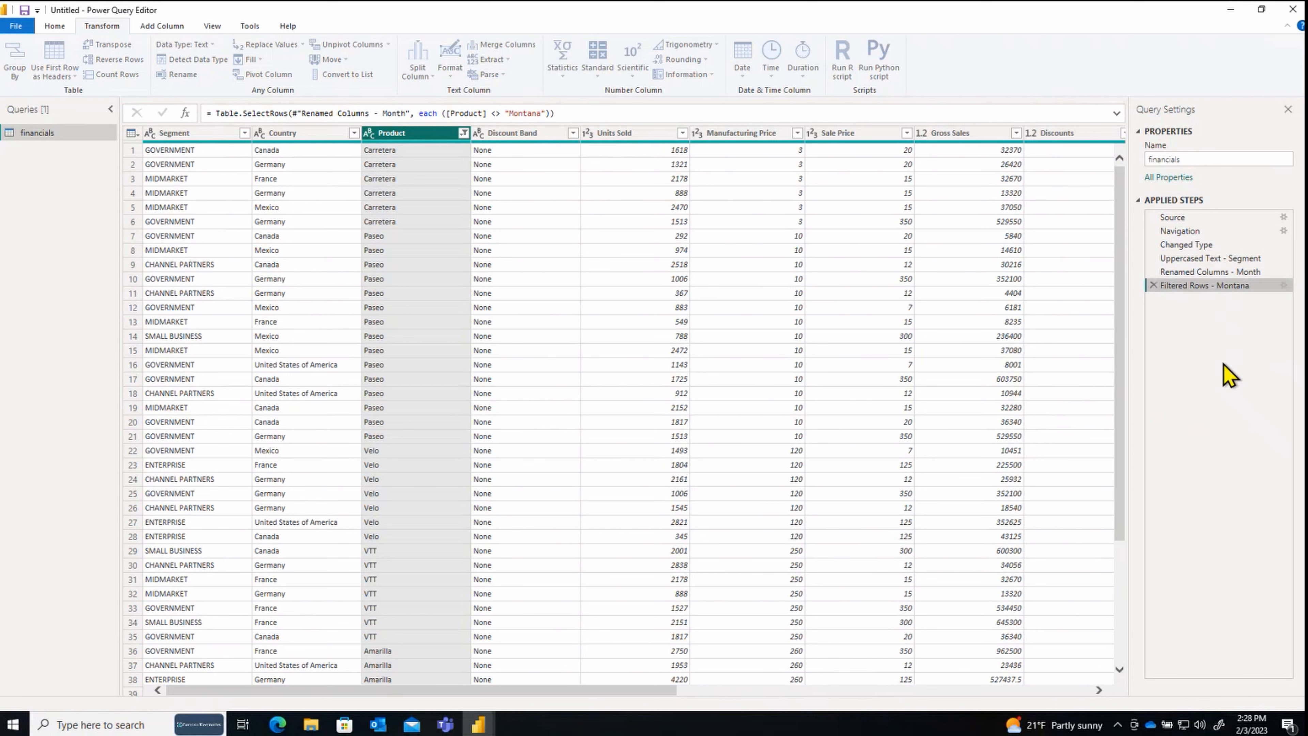
{"action": "key", "text": "Return"}
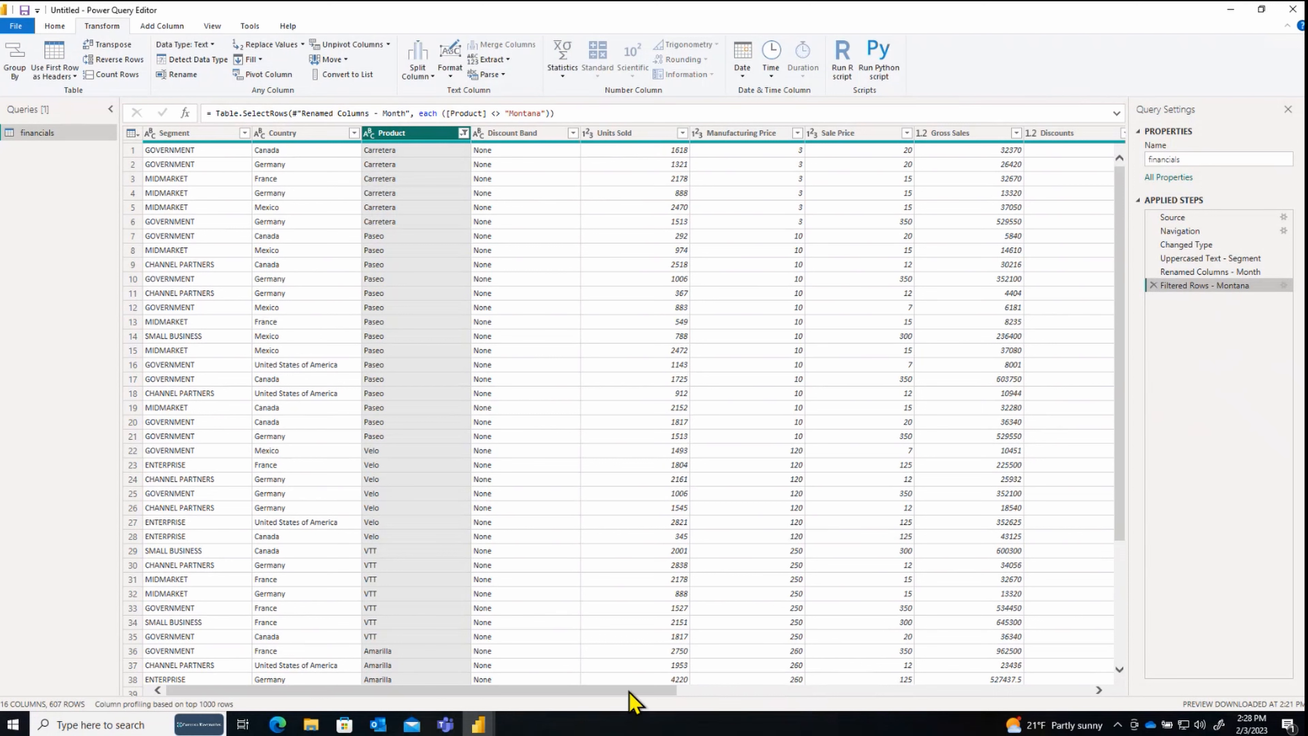
Step: Apply the query changes to the data model and close the Power Query Editor
{"action": "left_click_drag", "start_coordinate": [616, 689], "coordinate": [547, 673]}
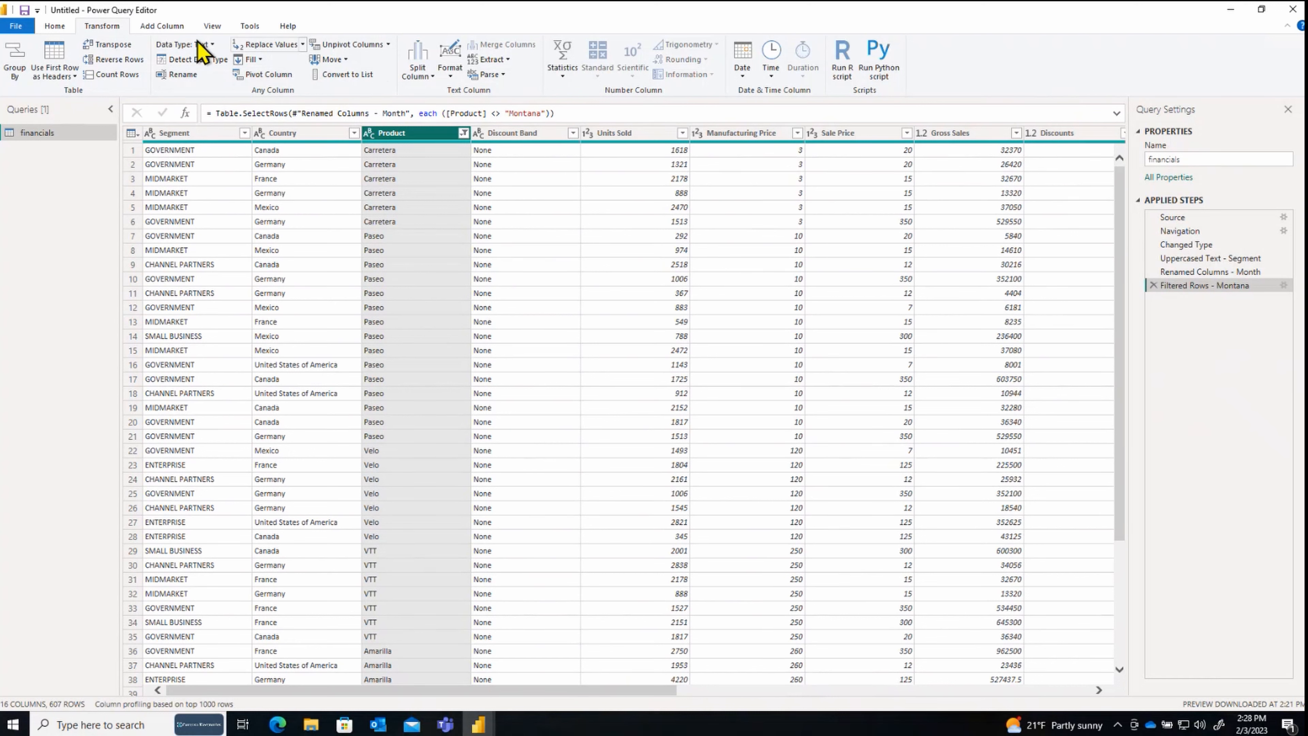
{"action": "left_click", "coordinate": [64, 28]}
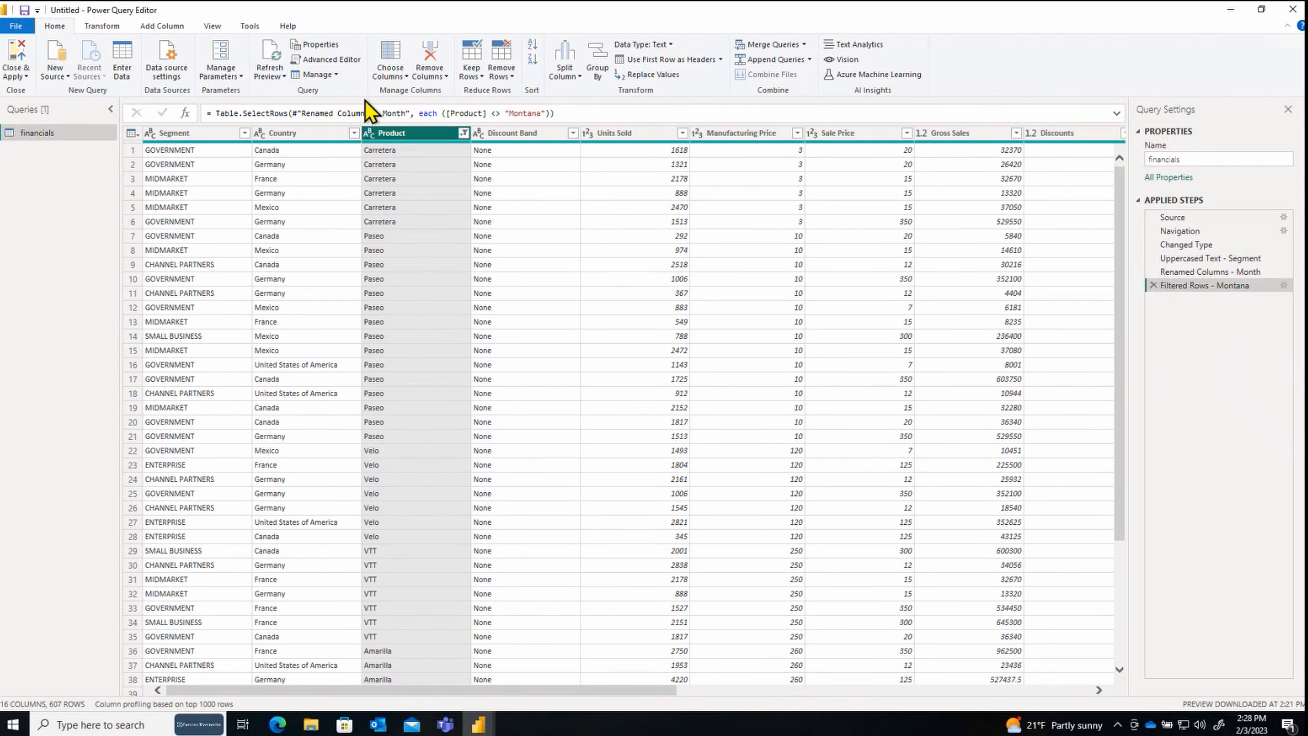
{"action": "left_click", "coordinate": [498, 77]}
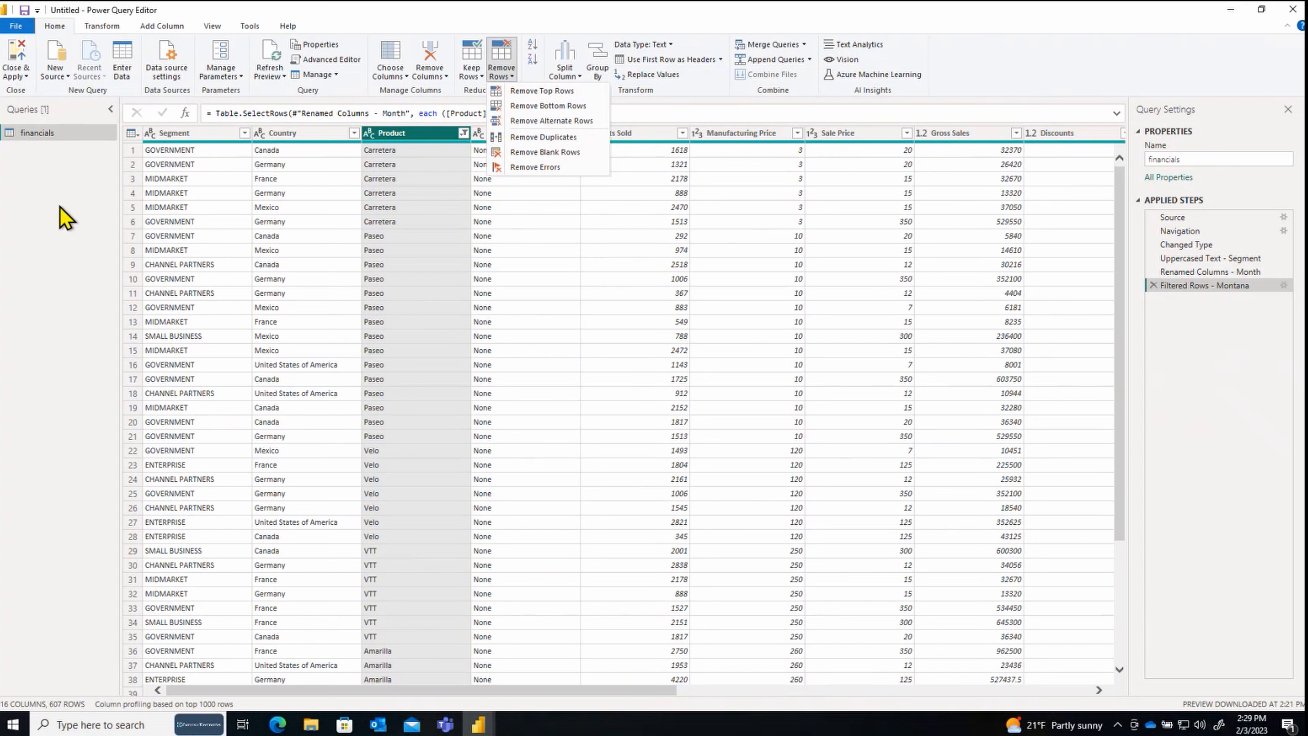
{"action": "left_click", "coordinate": [66, 203]}
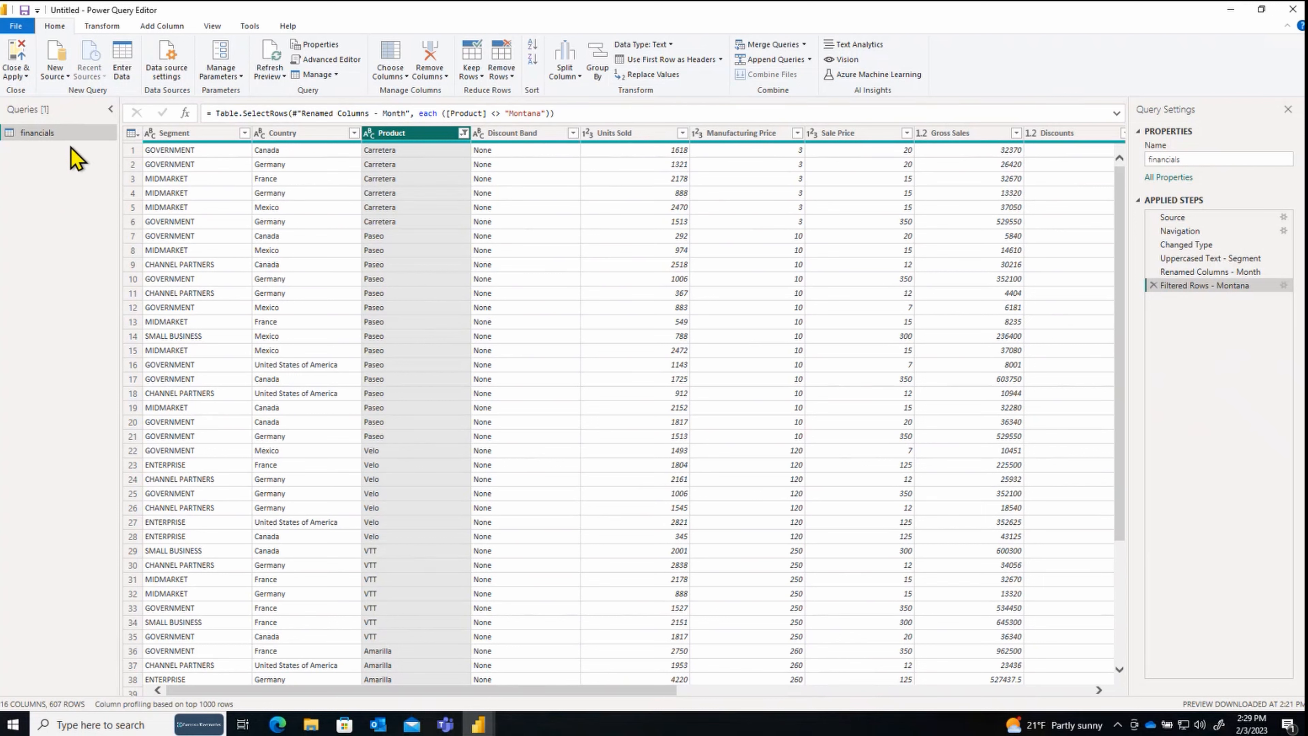
{"action": "left_click", "coordinate": [24, 73]}
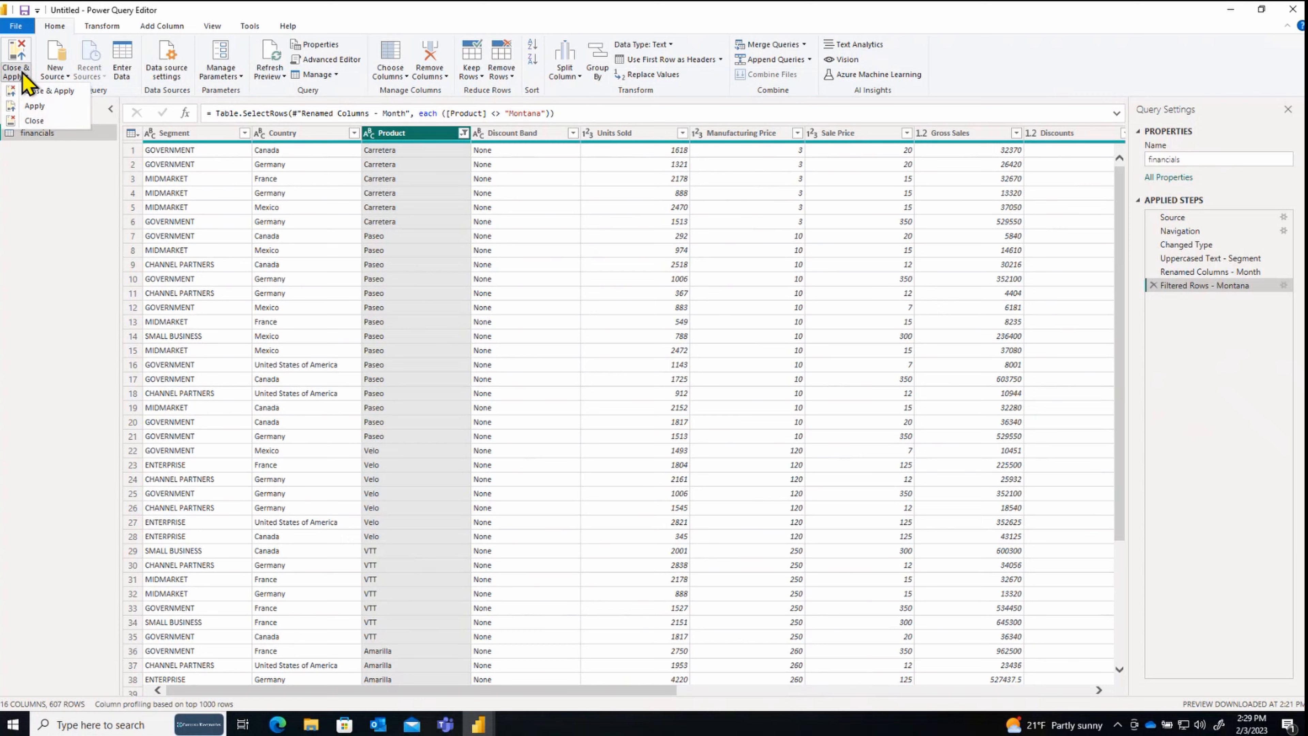
{"action": "left_click", "coordinate": [68, 93]}
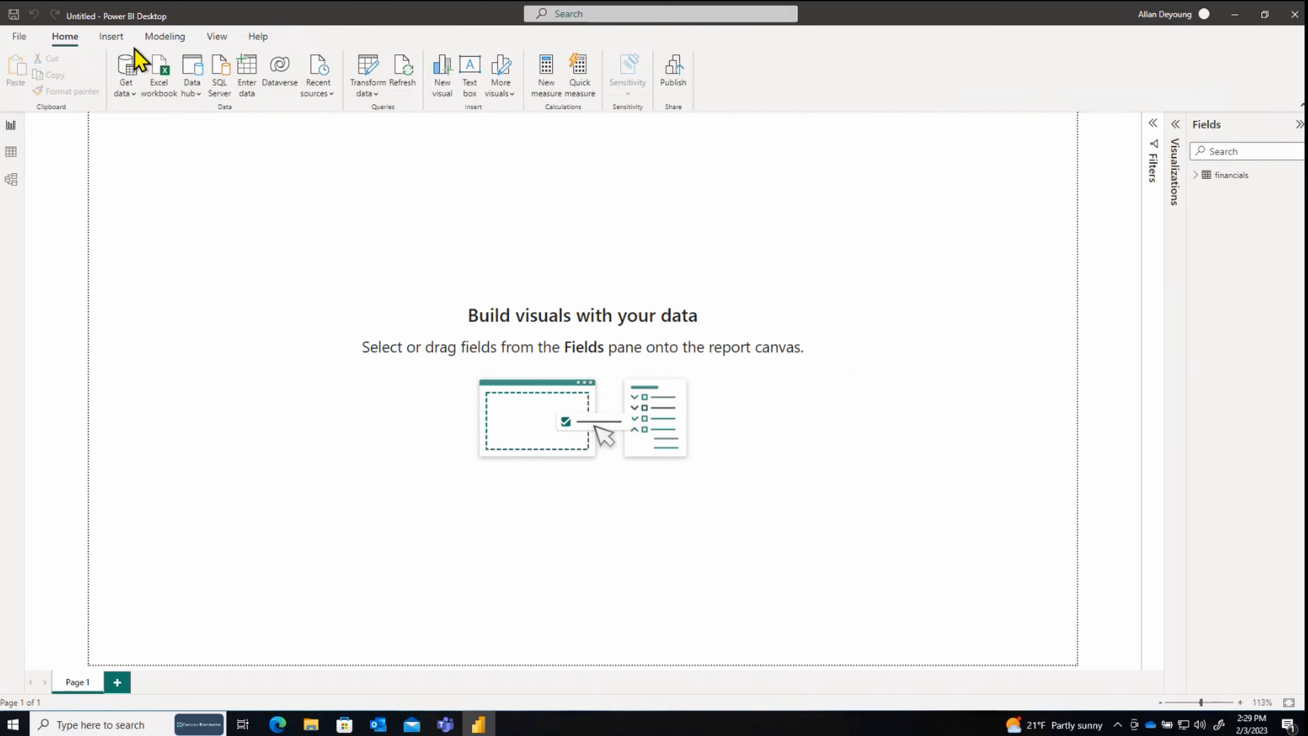
Step: Review the loaded financials table in the Data view and the Model view, and return to the Report view
{"action": "left_click", "coordinate": [165, 37]}
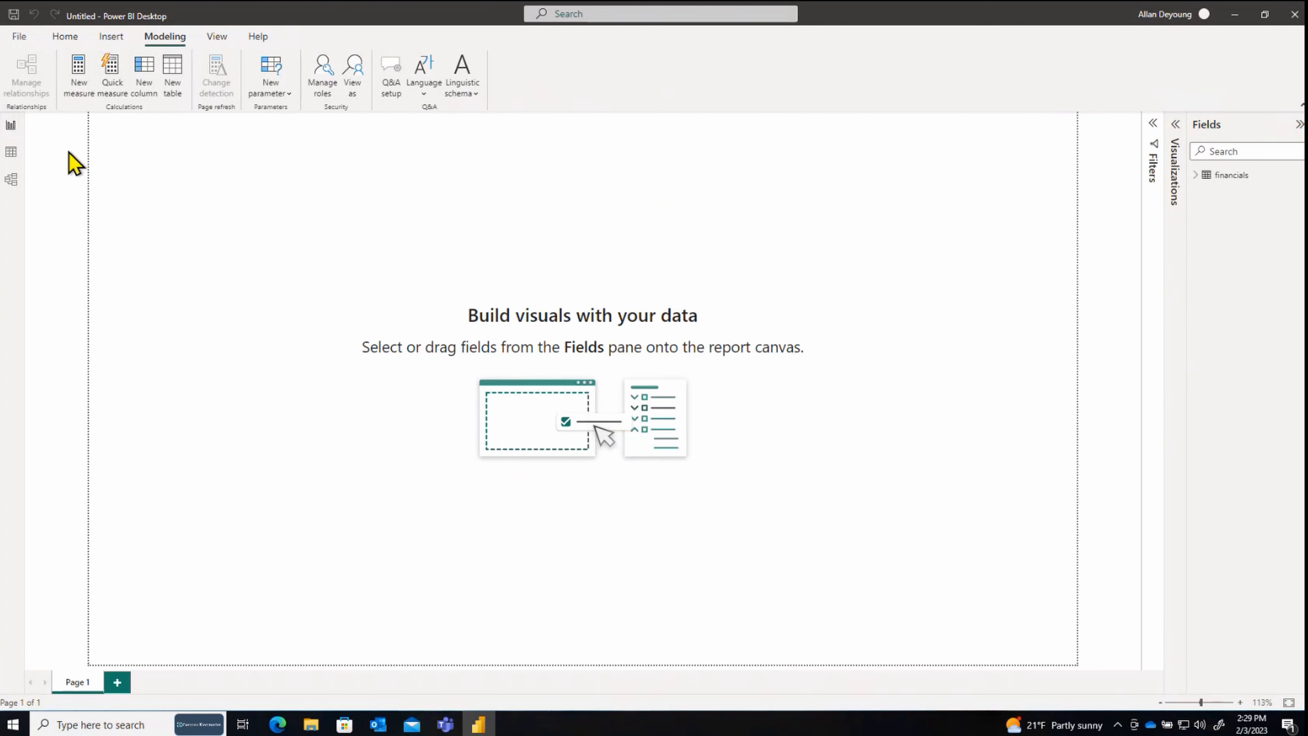
{"action": "left_click", "coordinate": [11, 154]}
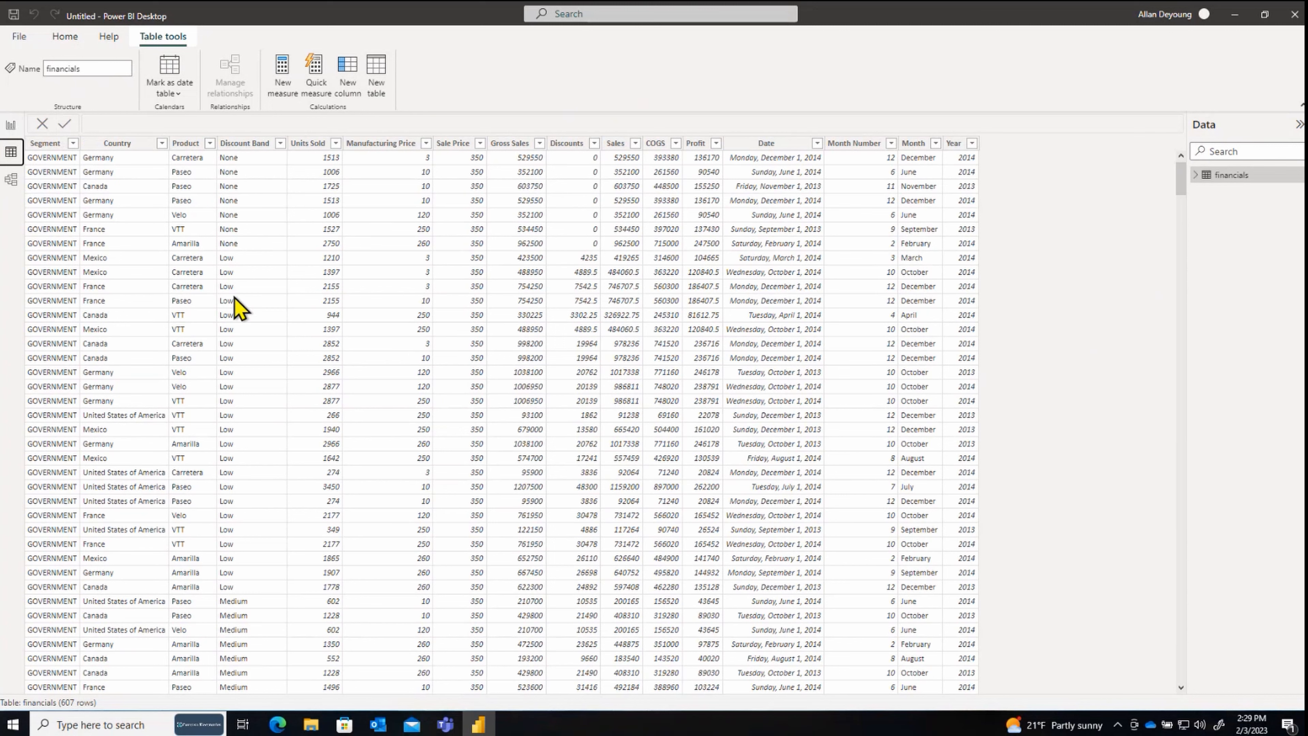
{"action": "left_click", "coordinate": [11, 180]}
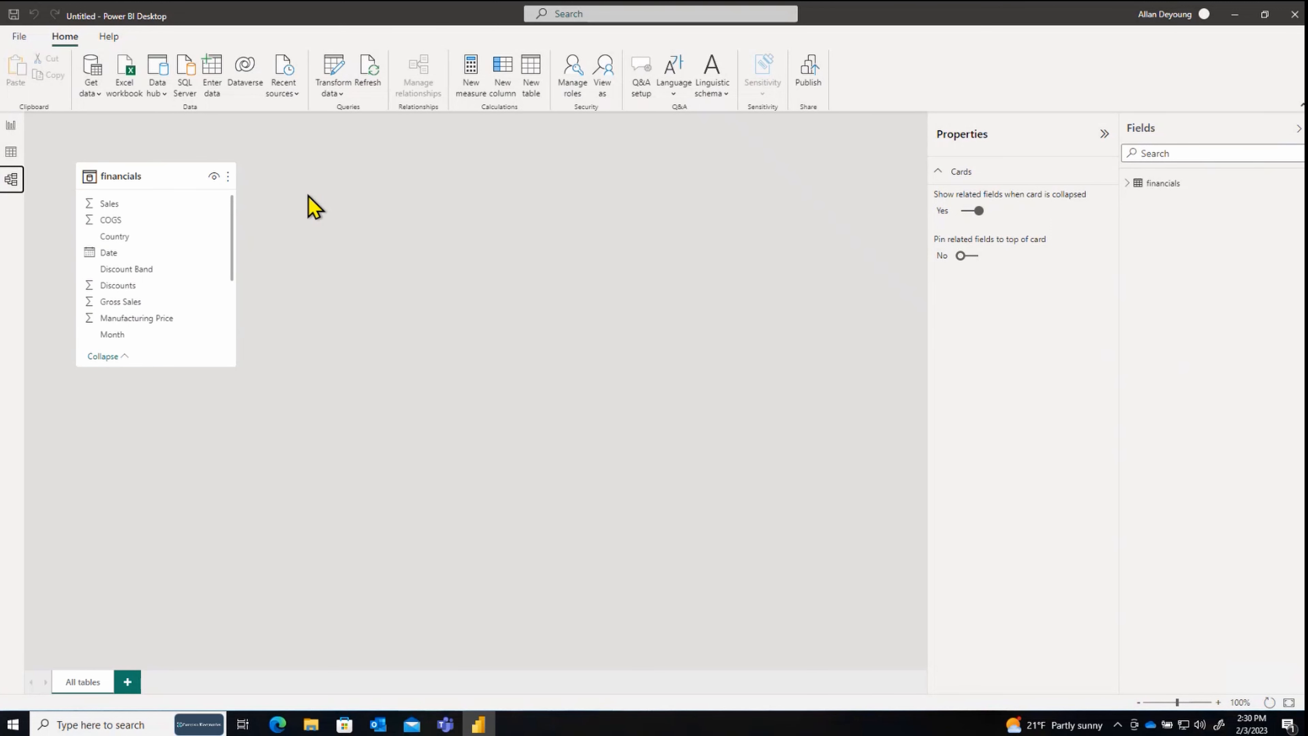
{"action": "left_click", "coordinate": [11, 125]}
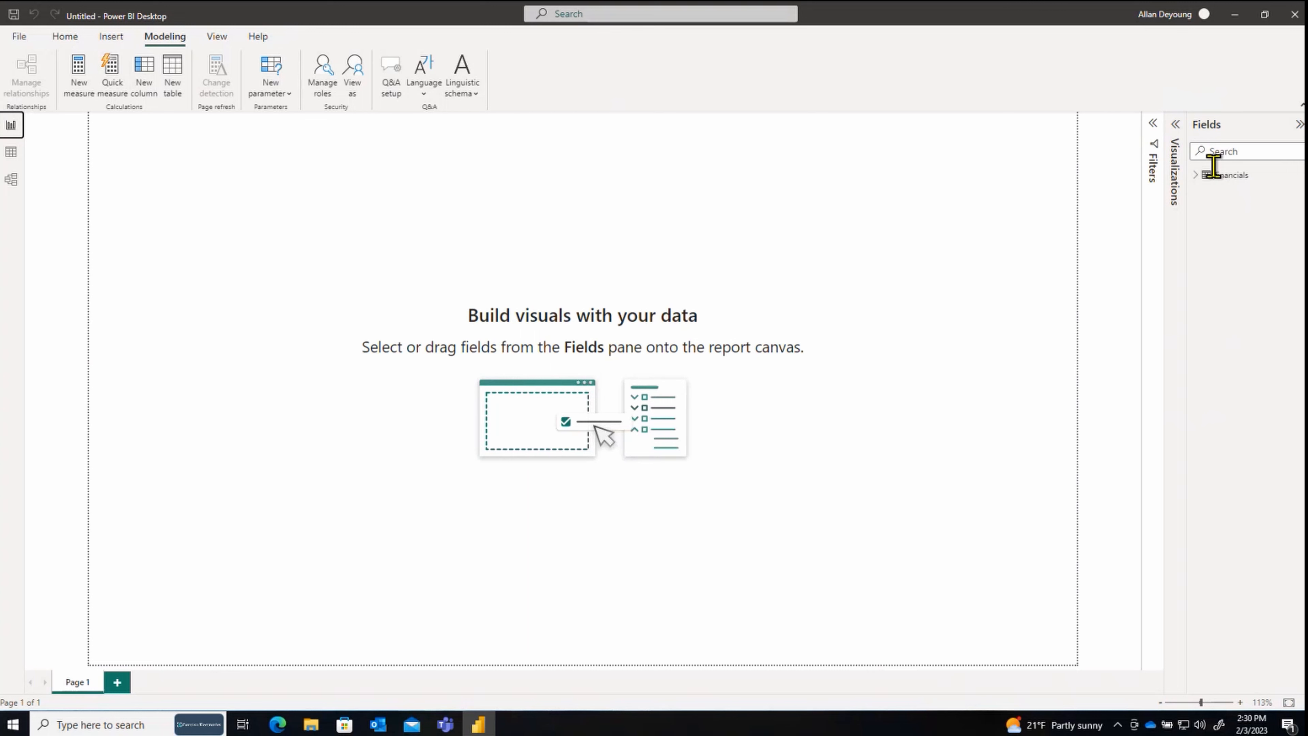
Step: Create a measure named Total Units Sold in the financials table and begin its formula with the SUM function
{"action": "left_click", "coordinate": [1193, 175]}
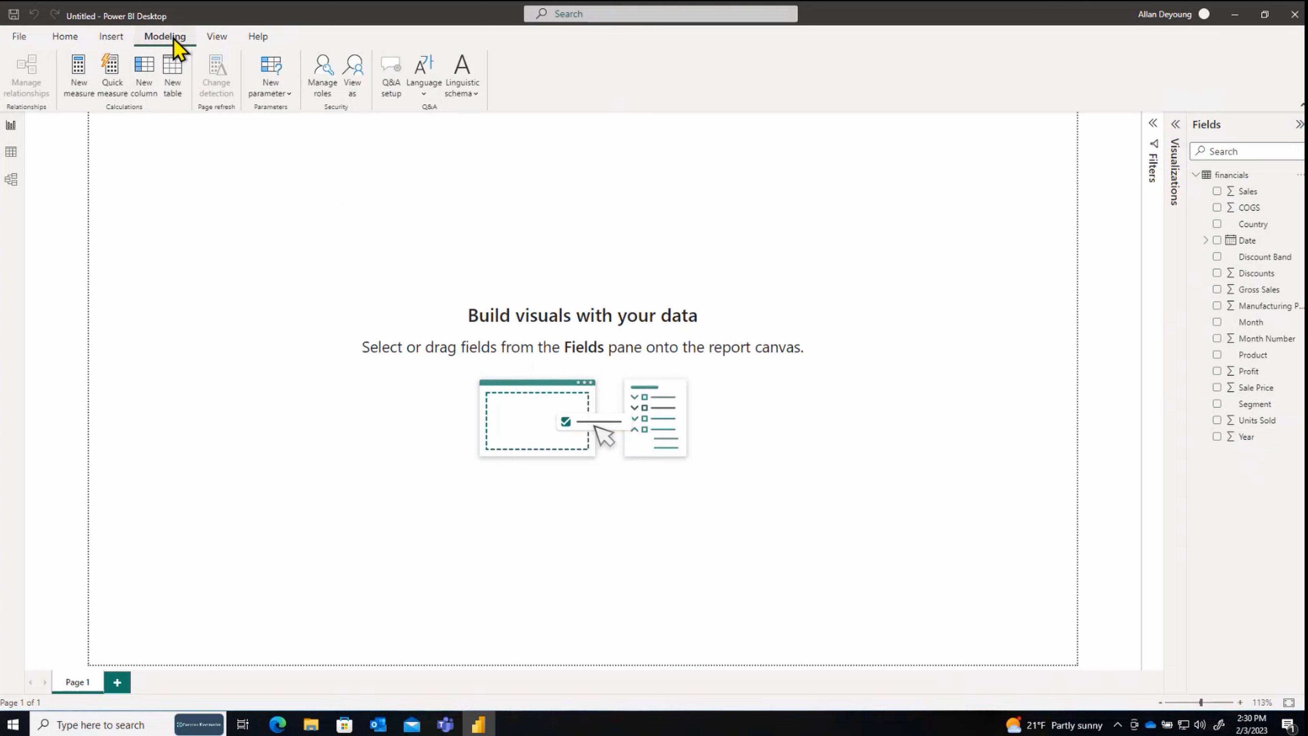
{"action": "left_click", "coordinate": [90, 95]}
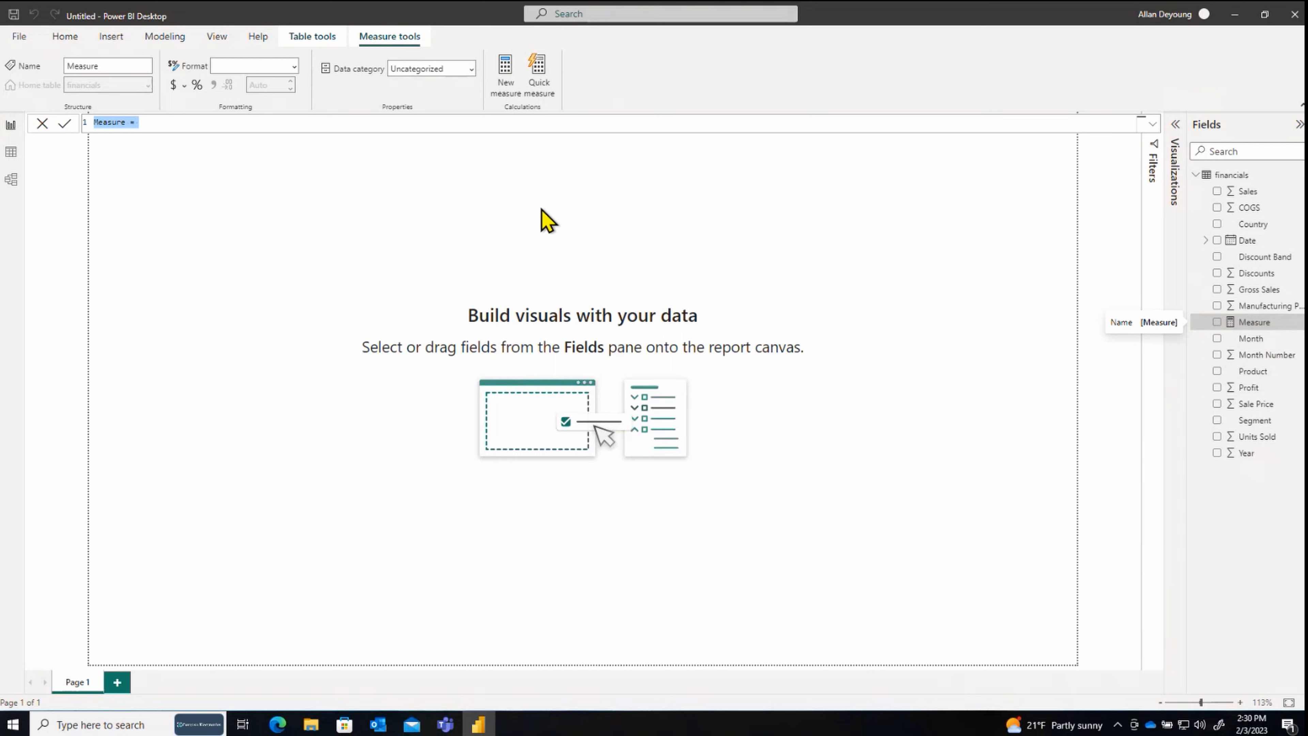
{"action": "type", "text": "Total Units Sold"}
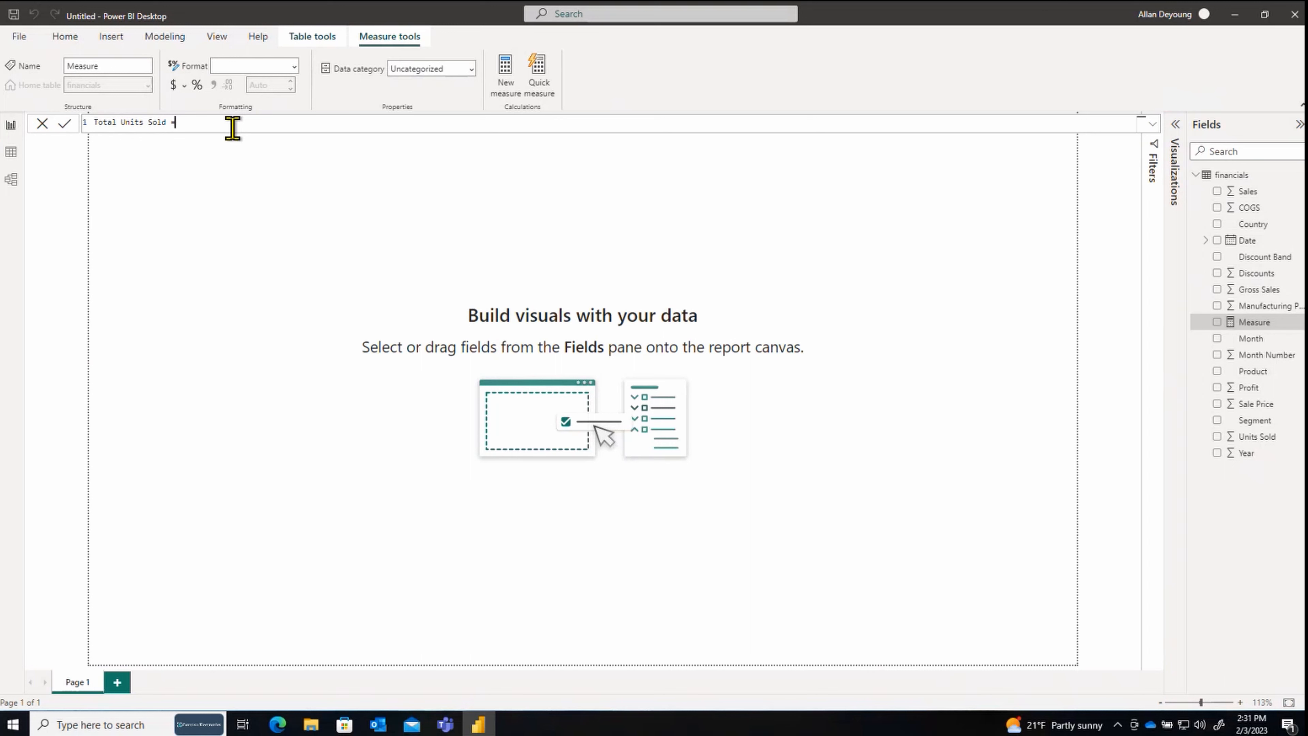
{"action": "type", "text": "su"}
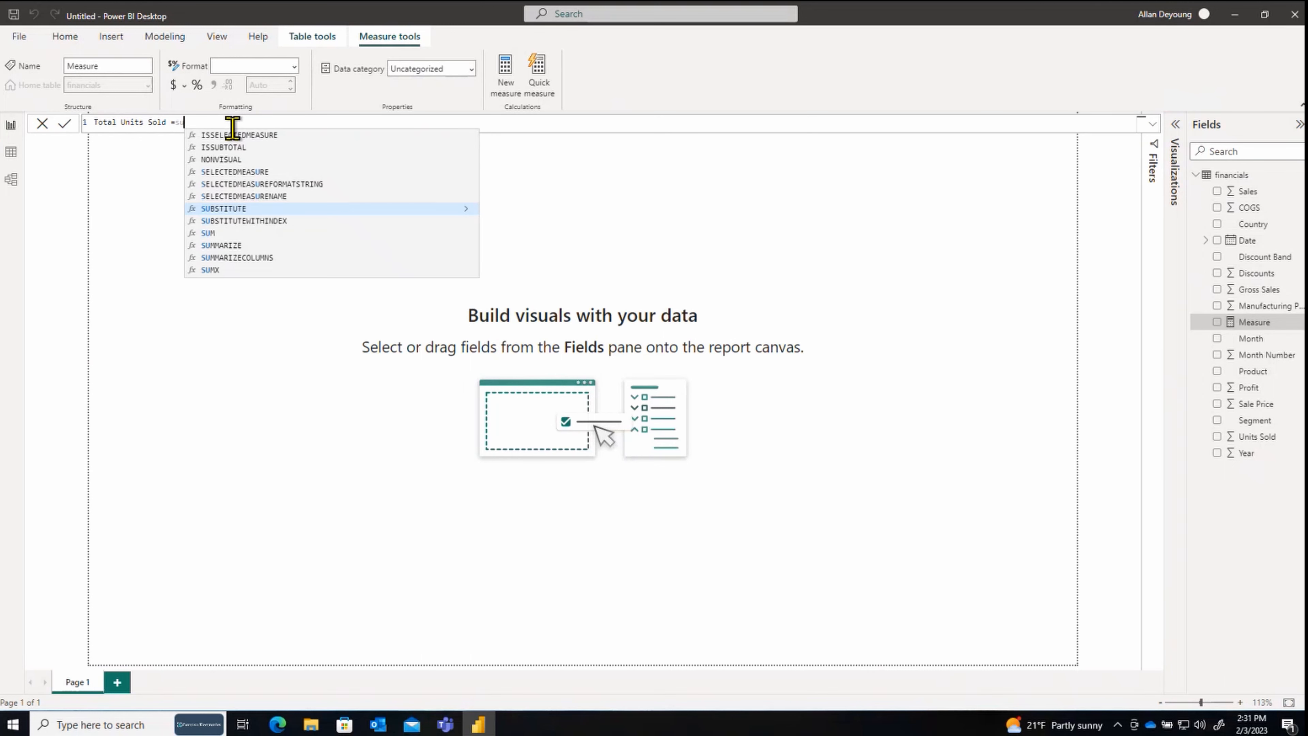
{"action": "type", "text": "m"}
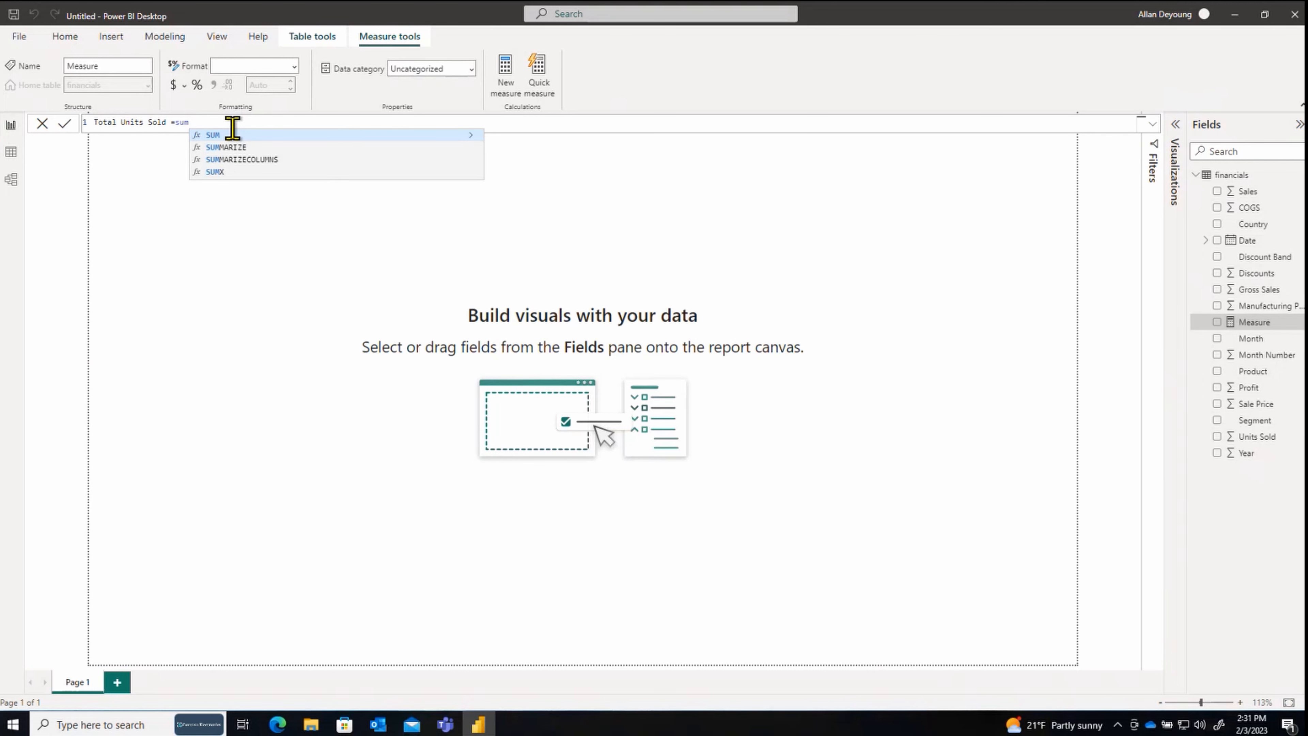
{"action": "double_click", "coordinate": [234, 136]}
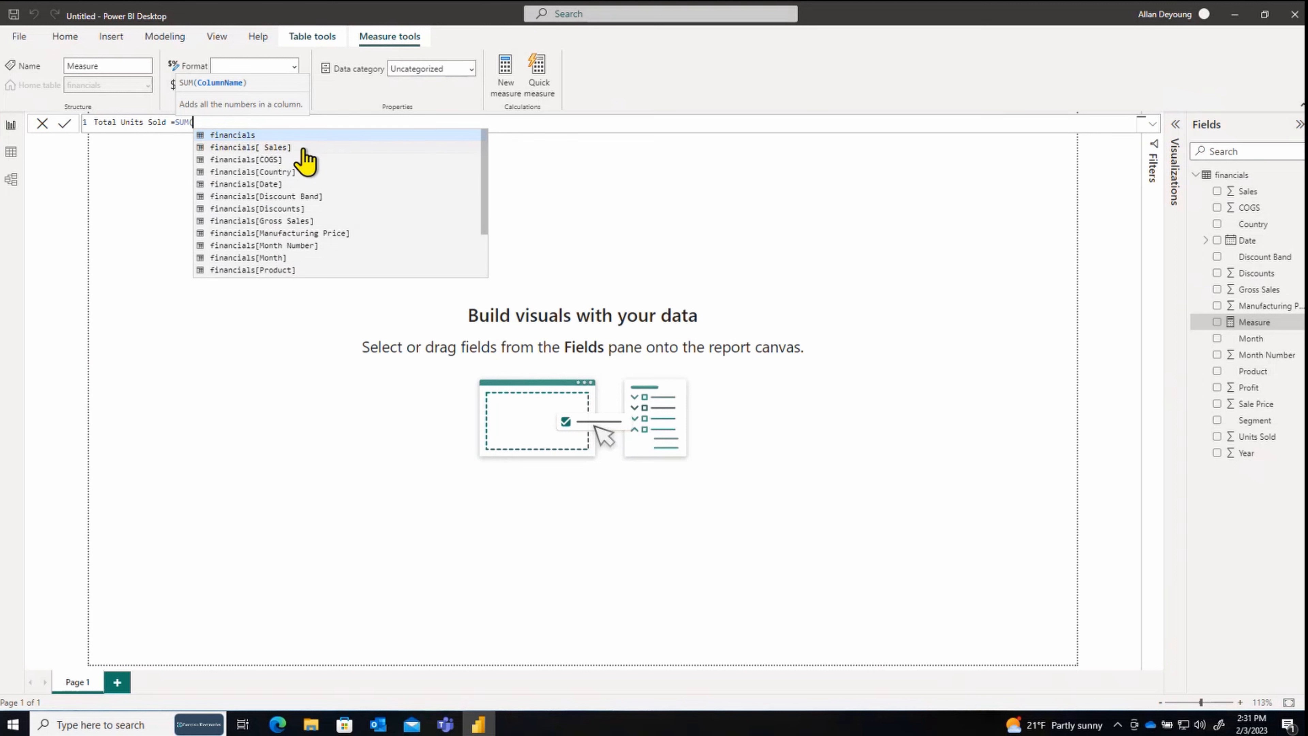
Step: Complete the SUM formula with the financials[Units Sold] column and commit the measure
{"action": "type", "text": "fi"}
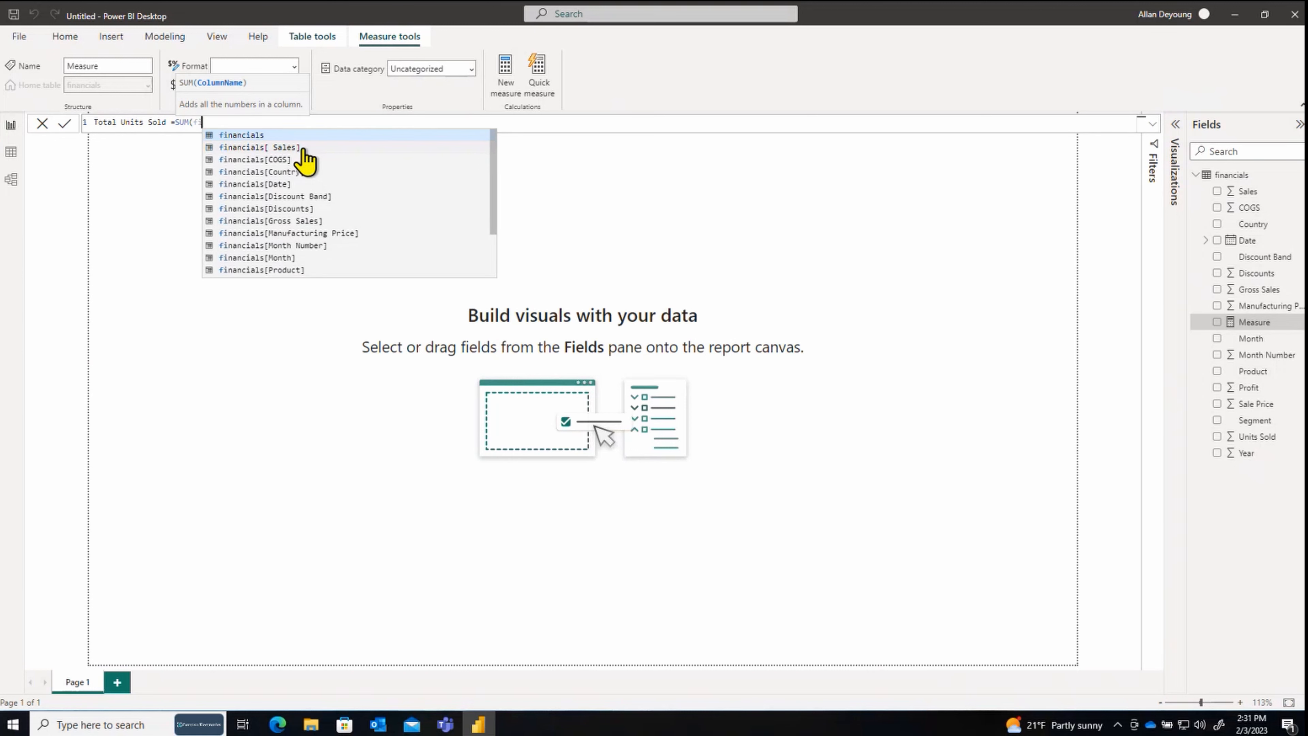
{"action": "type", "text": "na"}
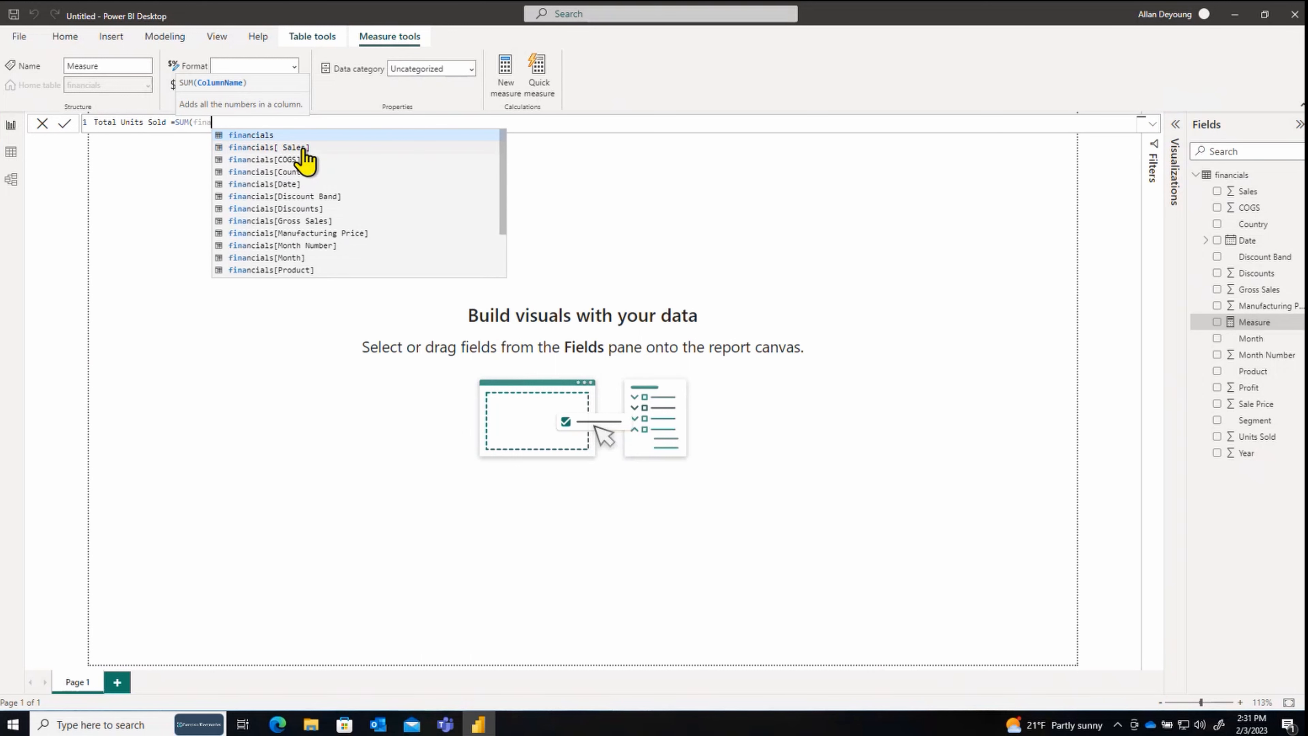
{"action": "type", "text": "ncials"}
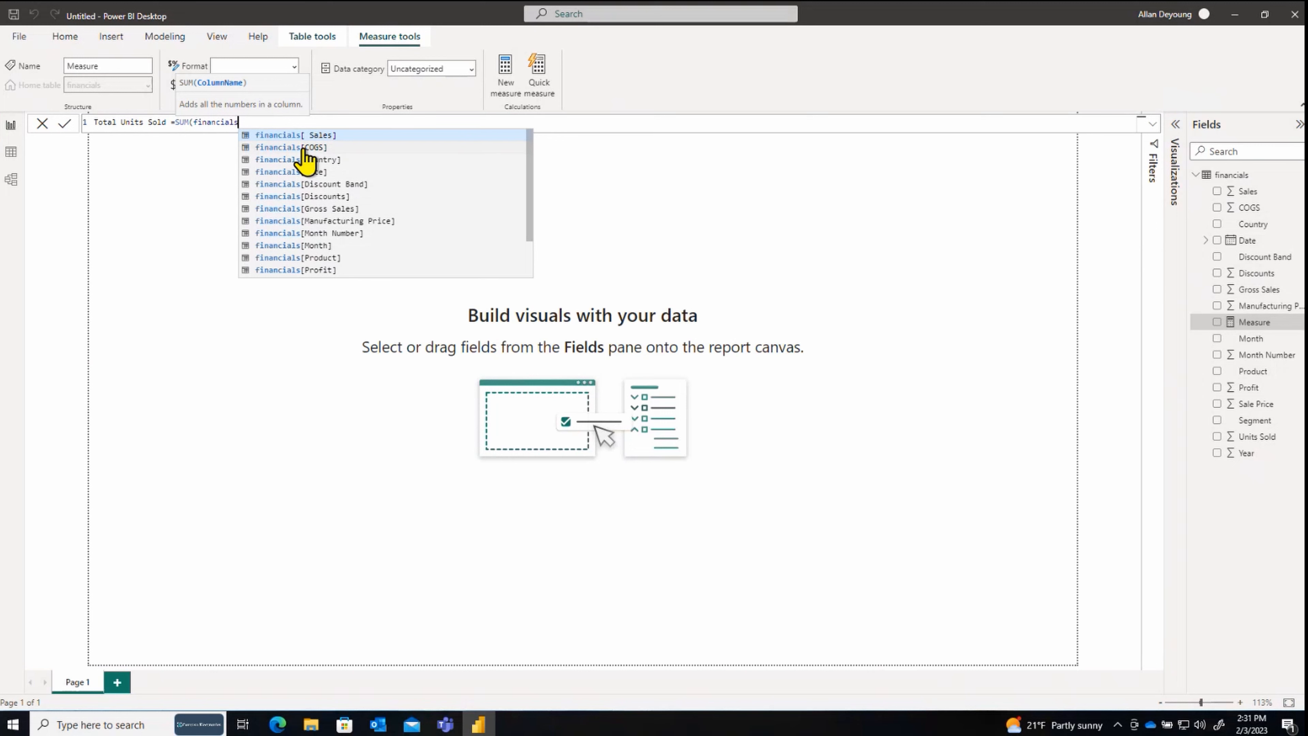
{"action": "type", "text": "["}
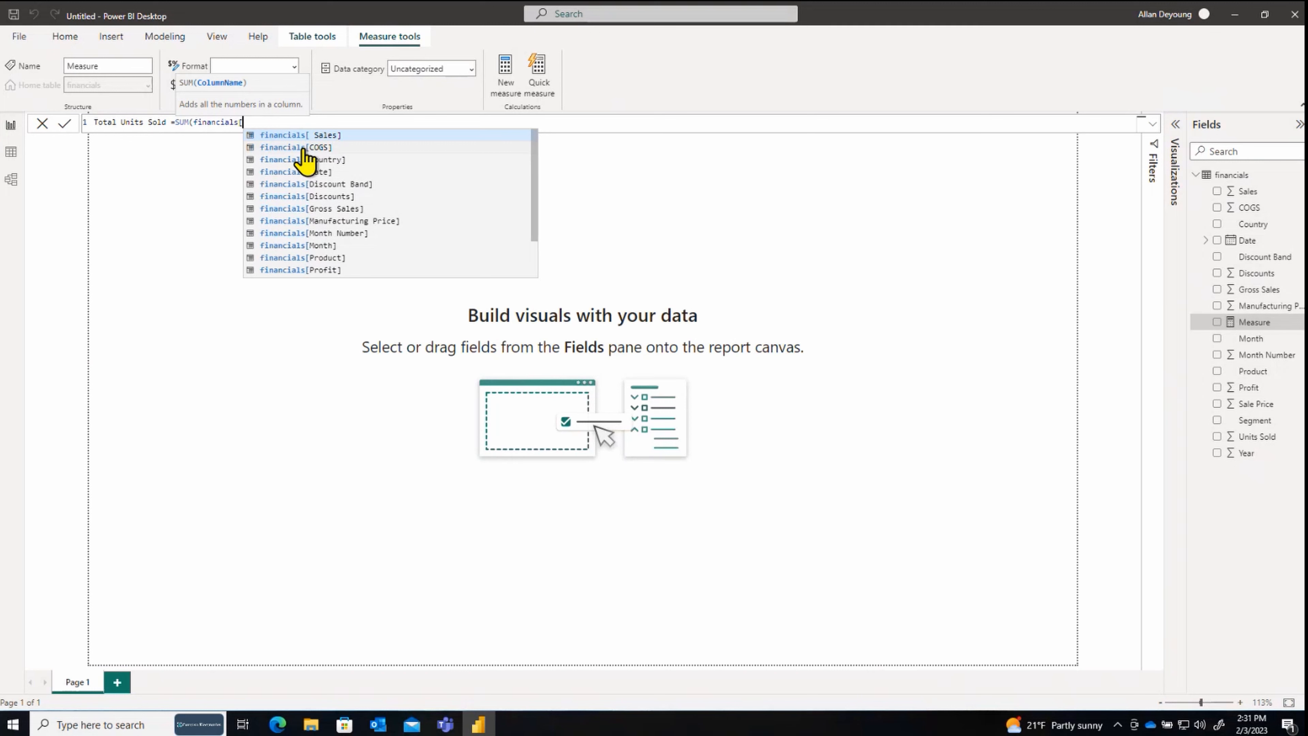
{"action": "type", "text": "tot"}
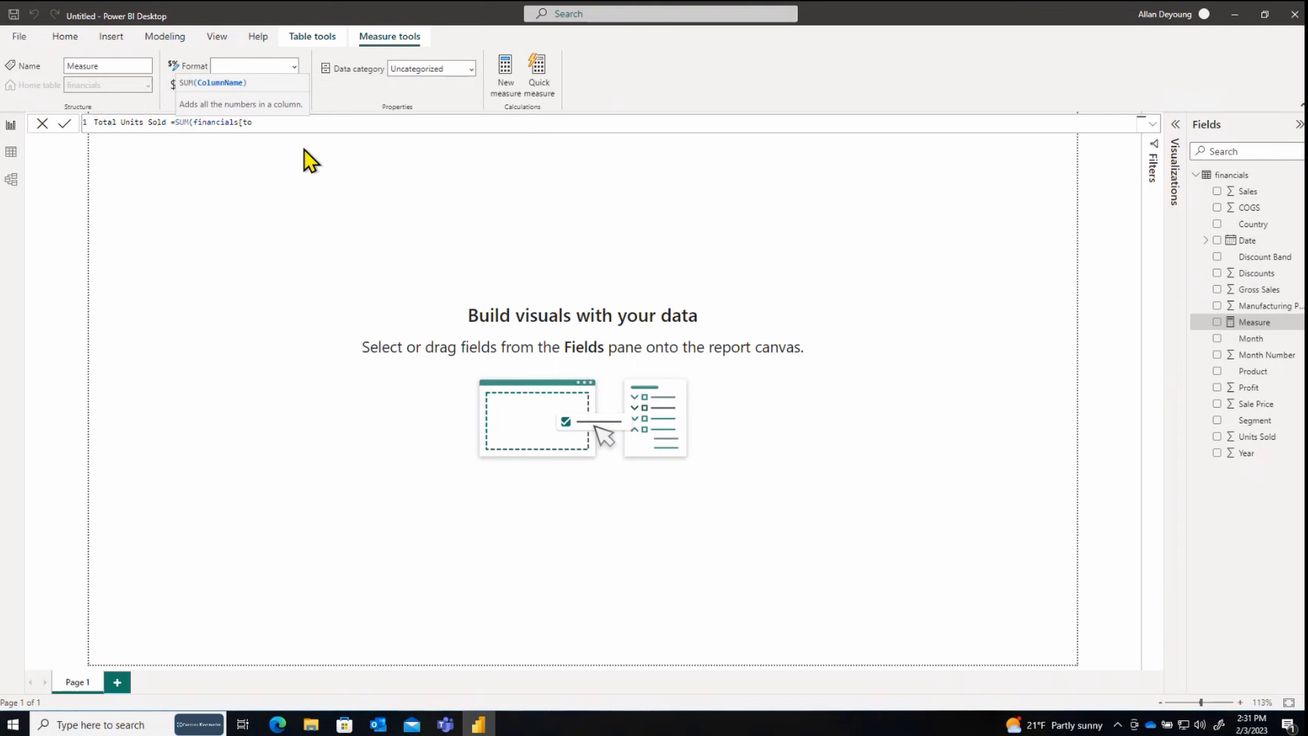
{"action": "key", "text": "BackSpace"}
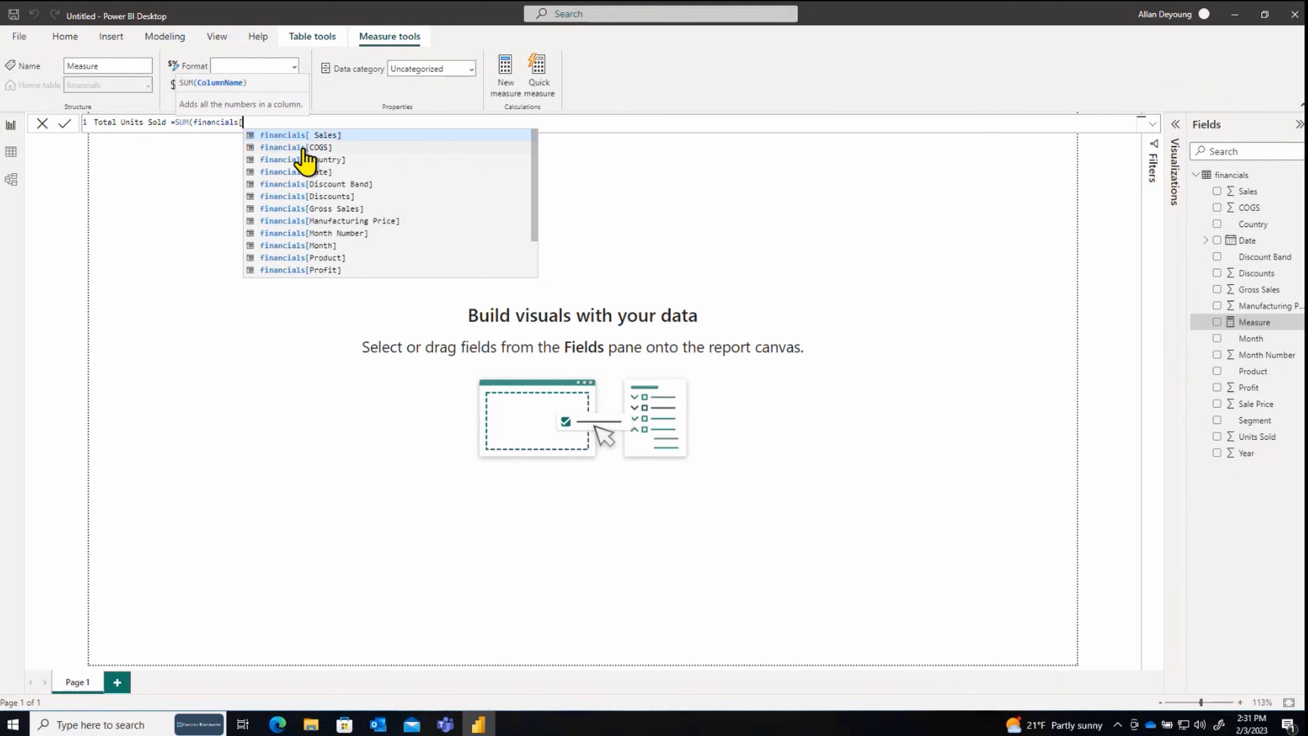
{"action": "type", "text": "uni"}
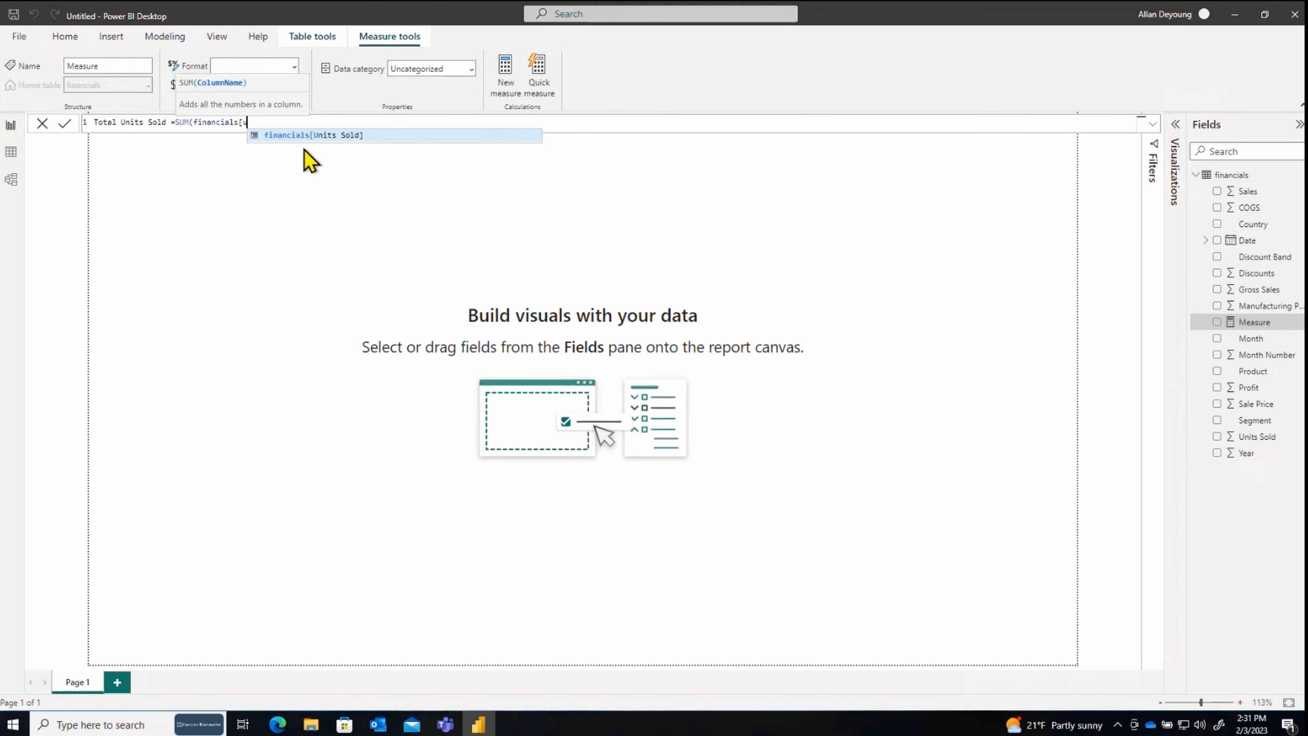
{"action": "left_click", "coordinate": [355, 136]}
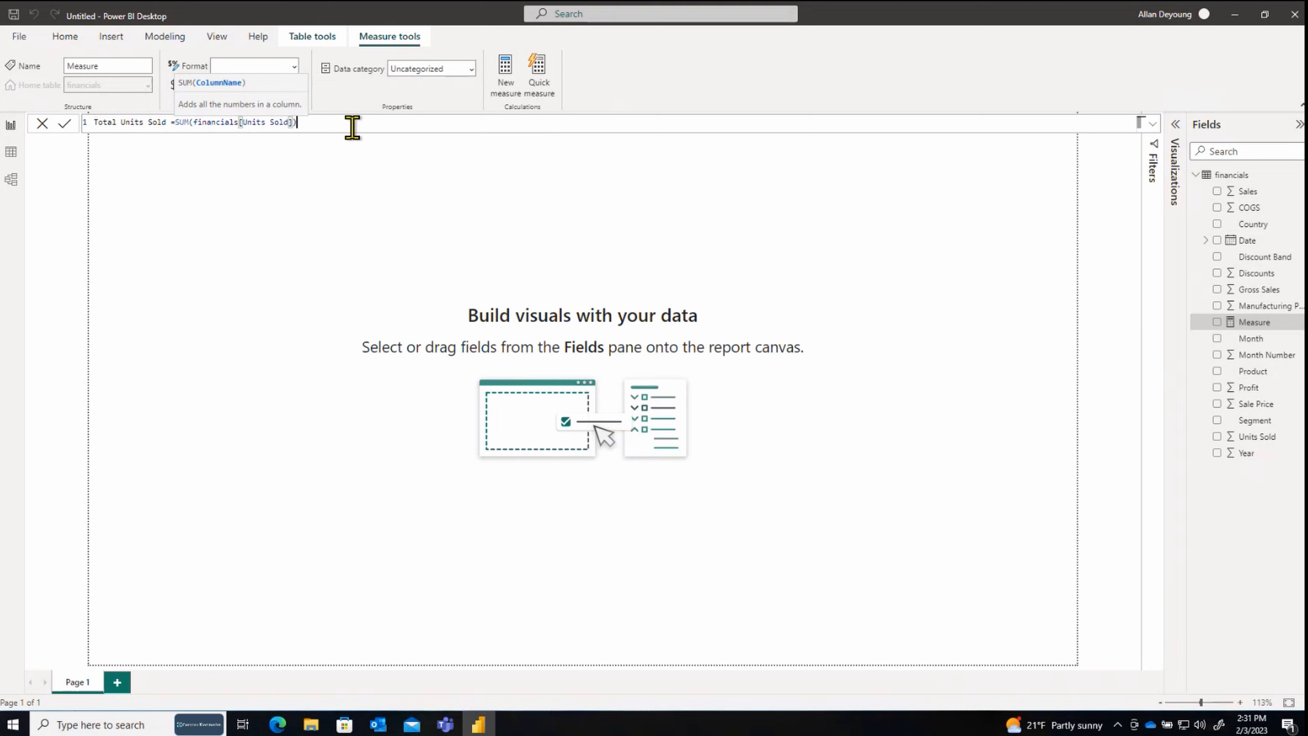
{"action": "type", "text": ")"}
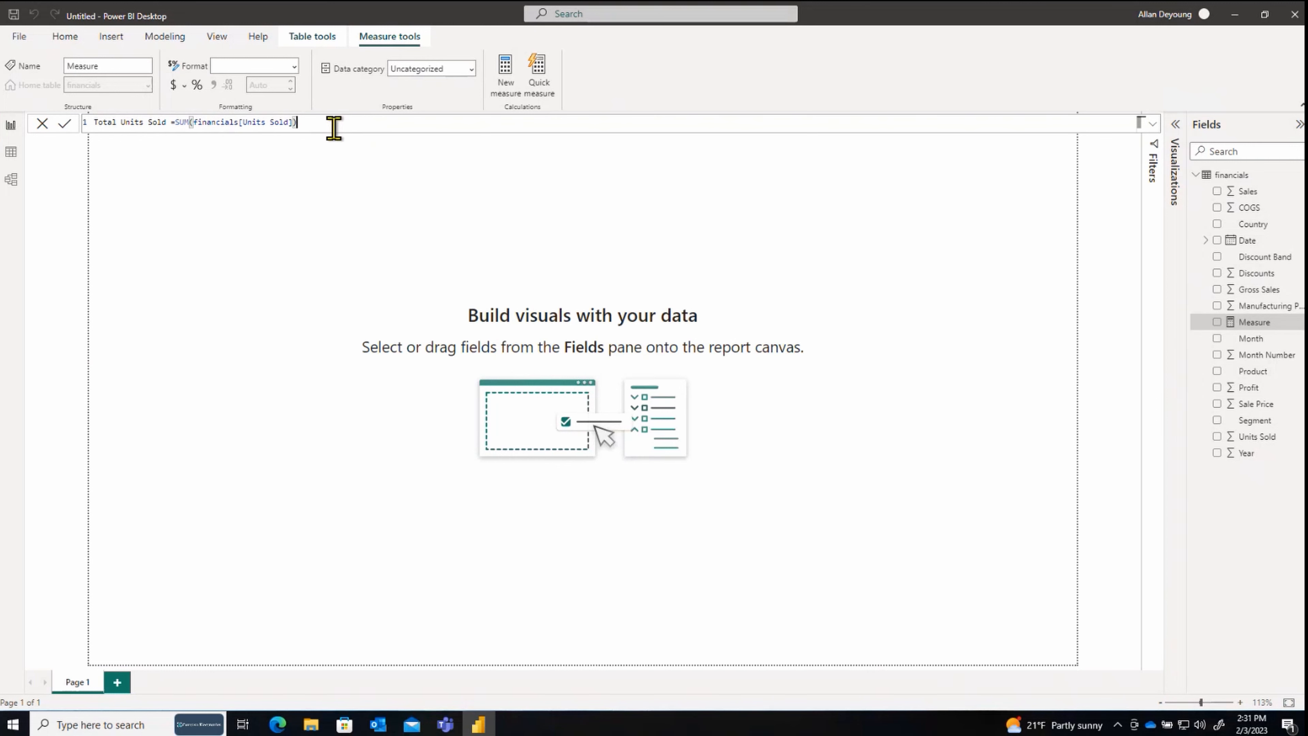
{"action": "left_click", "coordinate": [64, 124]}
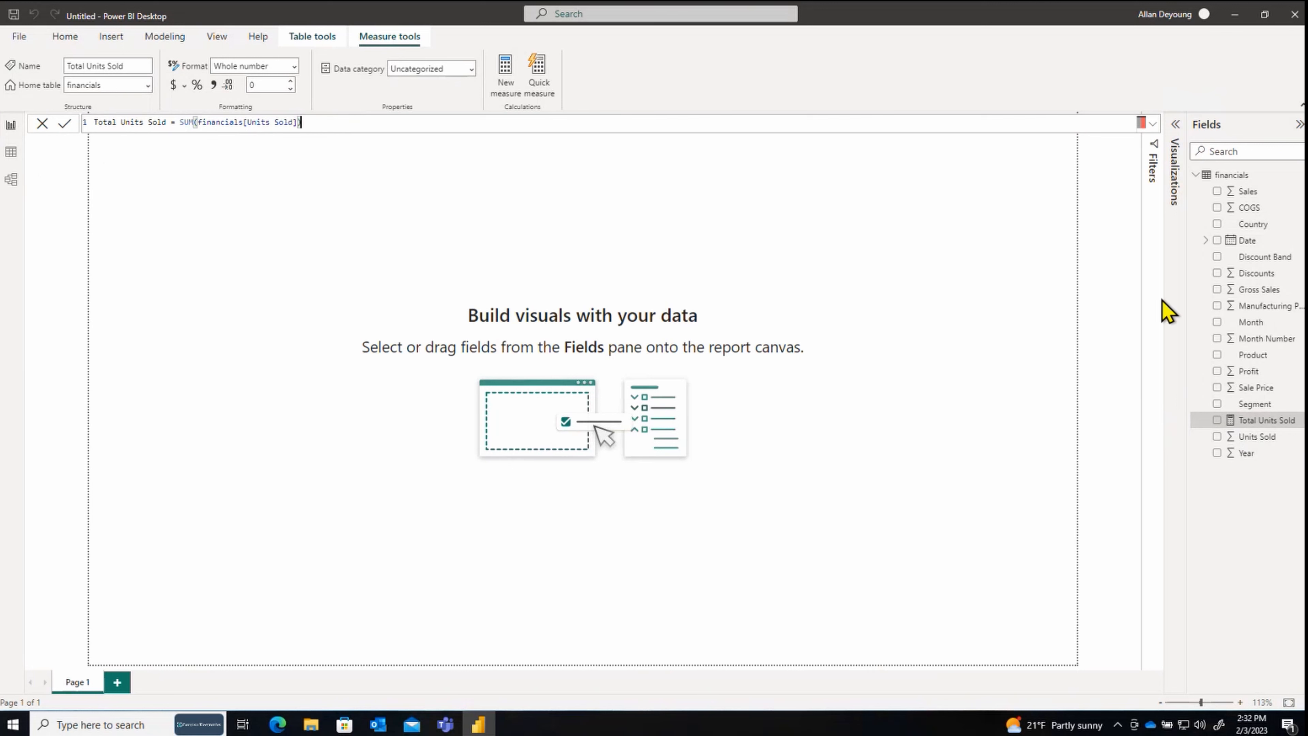
Step: Check the Total Units Sold measure's formula and the financials rows in the Data view, and return to the Report view
{"action": "left_click", "coordinate": [1176, 308]}
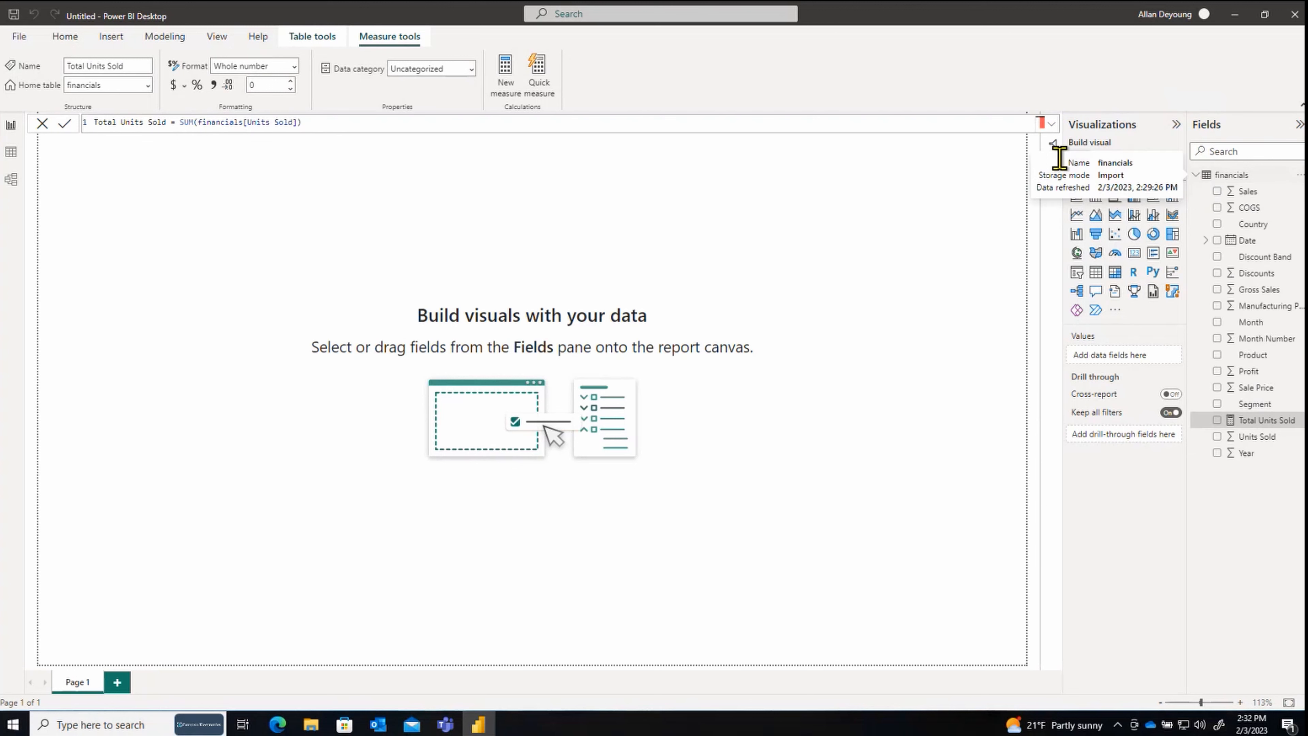
{"action": "left_click", "coordinate": [1176, 125]}
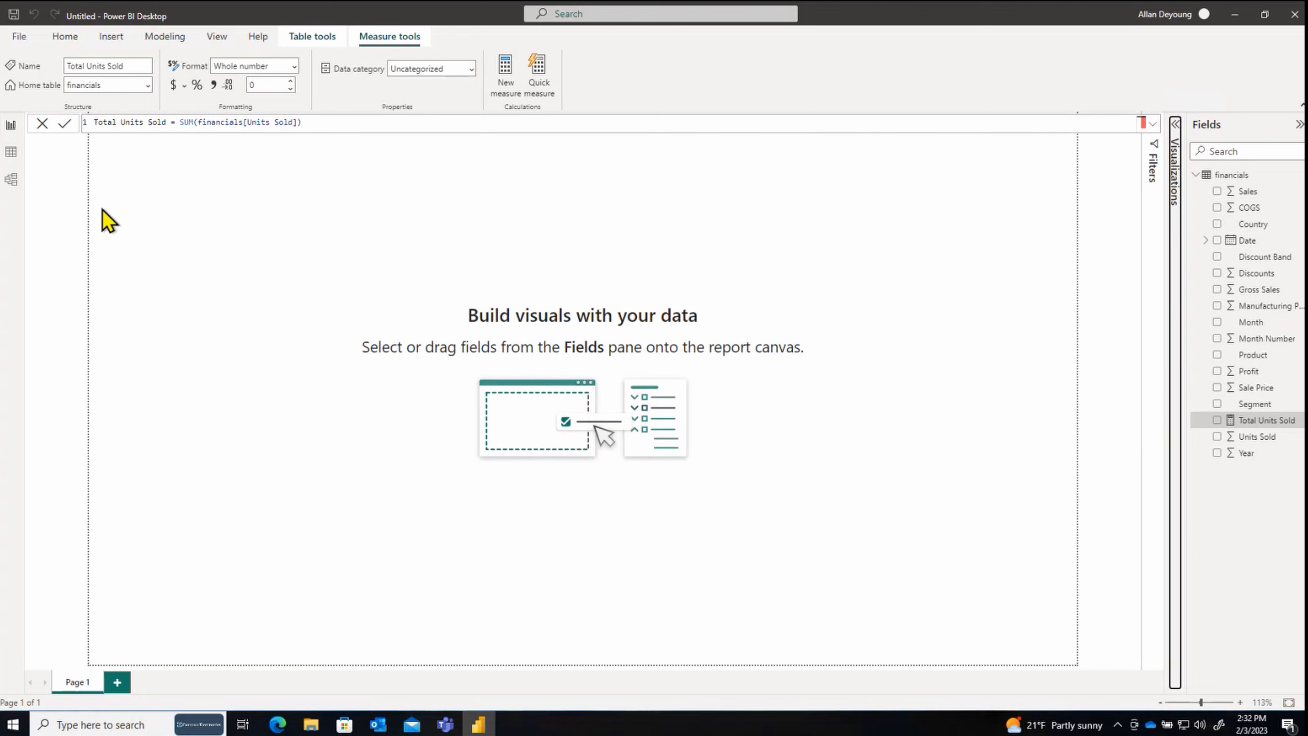
{"action": "left_click", "coordinate": [10, 151]}
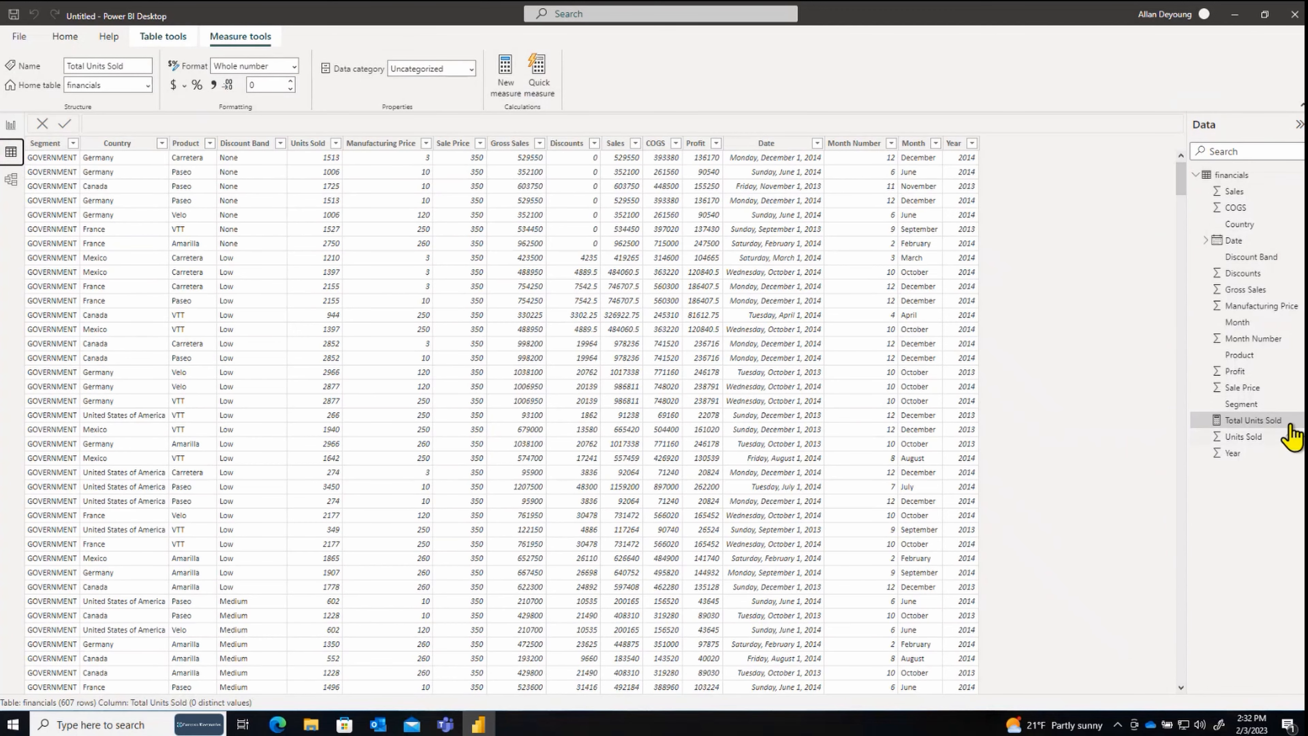
{"action": "left_click", "coordinate": [1291, 421]}
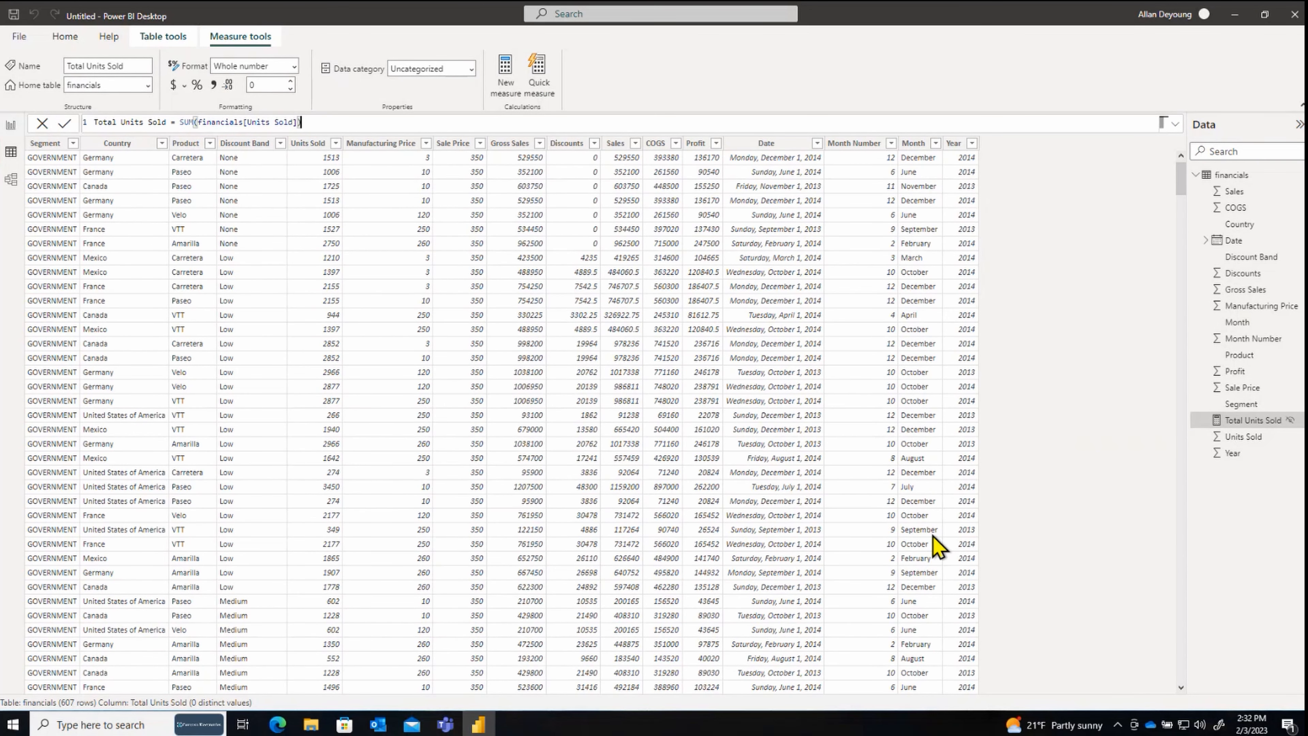
{"action": "scroll", "coordinate": [935, 547], "scroll_direction": "down", "scroll_amount": 9}
{"action": "scroll", "coordinate": [935, 547], "scroll_direction": "up", "scroll_amount": 9}
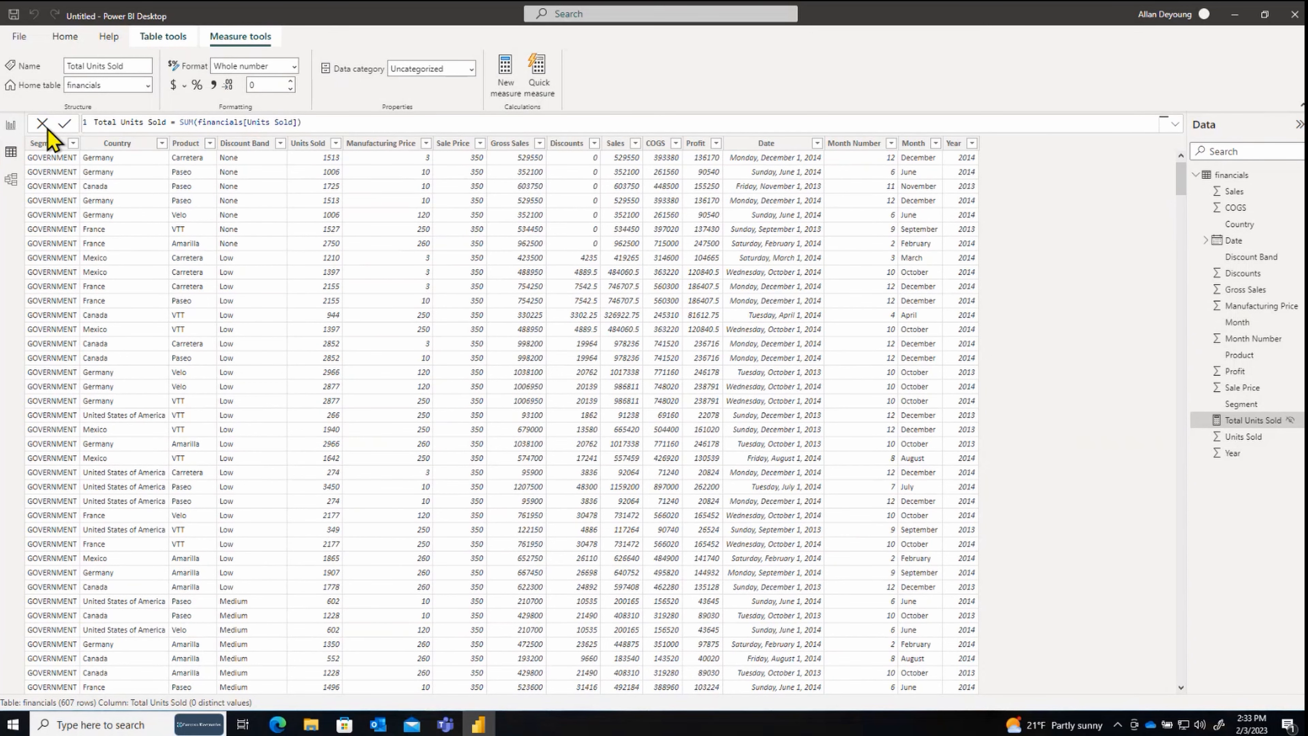
{"action": "left_click", "coordinate": [11, 127]}
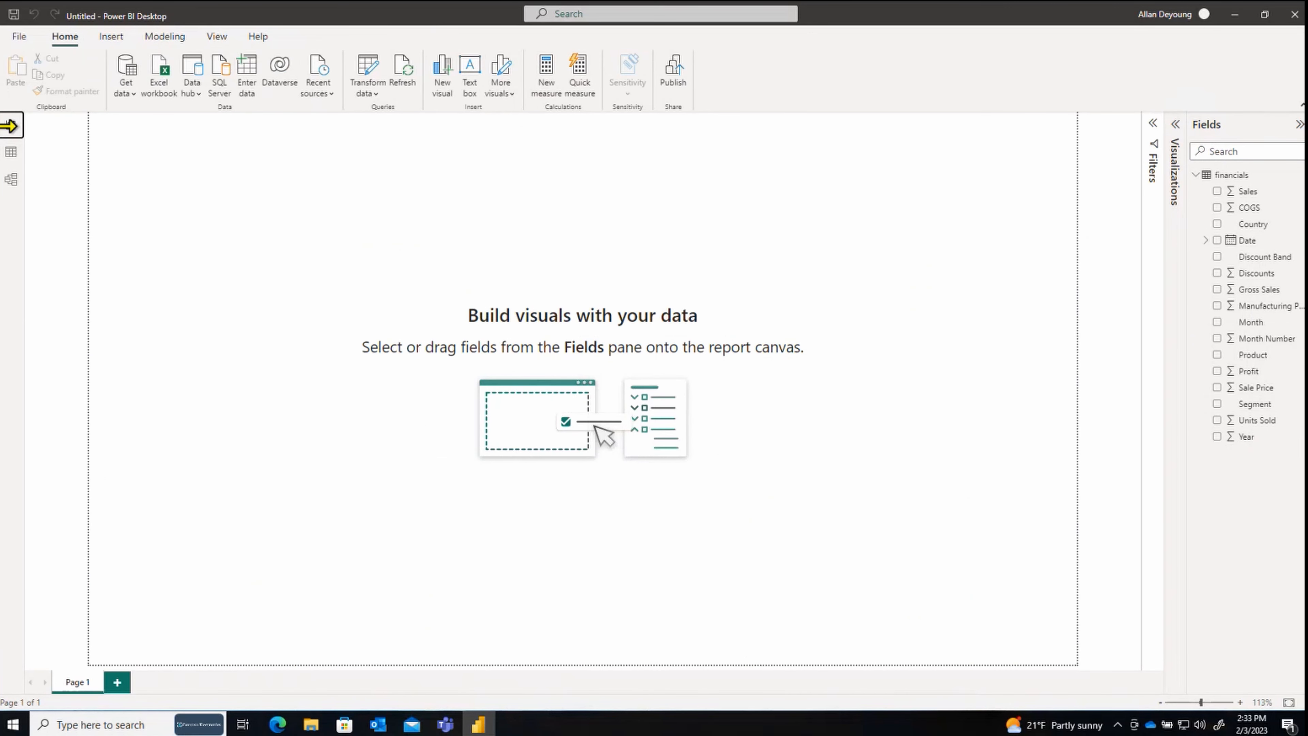
Step: Create a calculated table with the formula Calendar = CALENDARAUTO() and commit it
{"action": "left_click", "coordinate": [170, 44]}
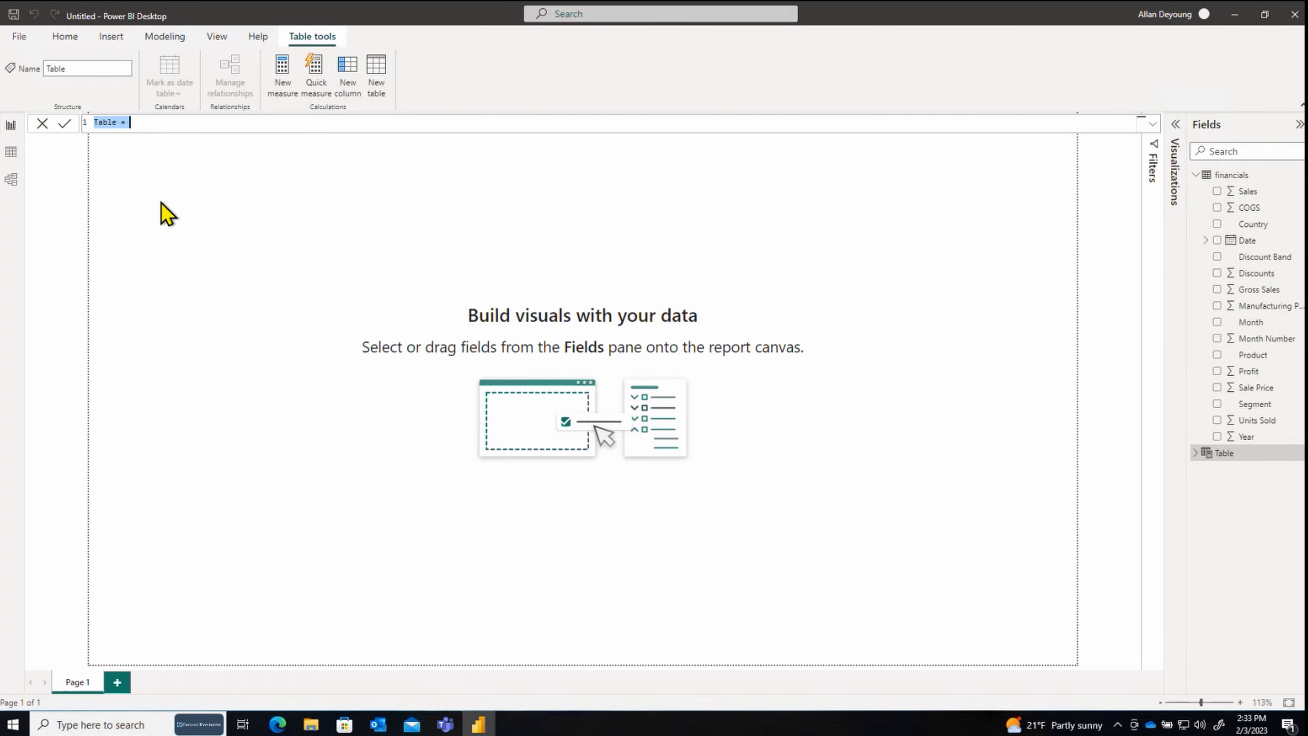
{"action": "type", "text": "C"}
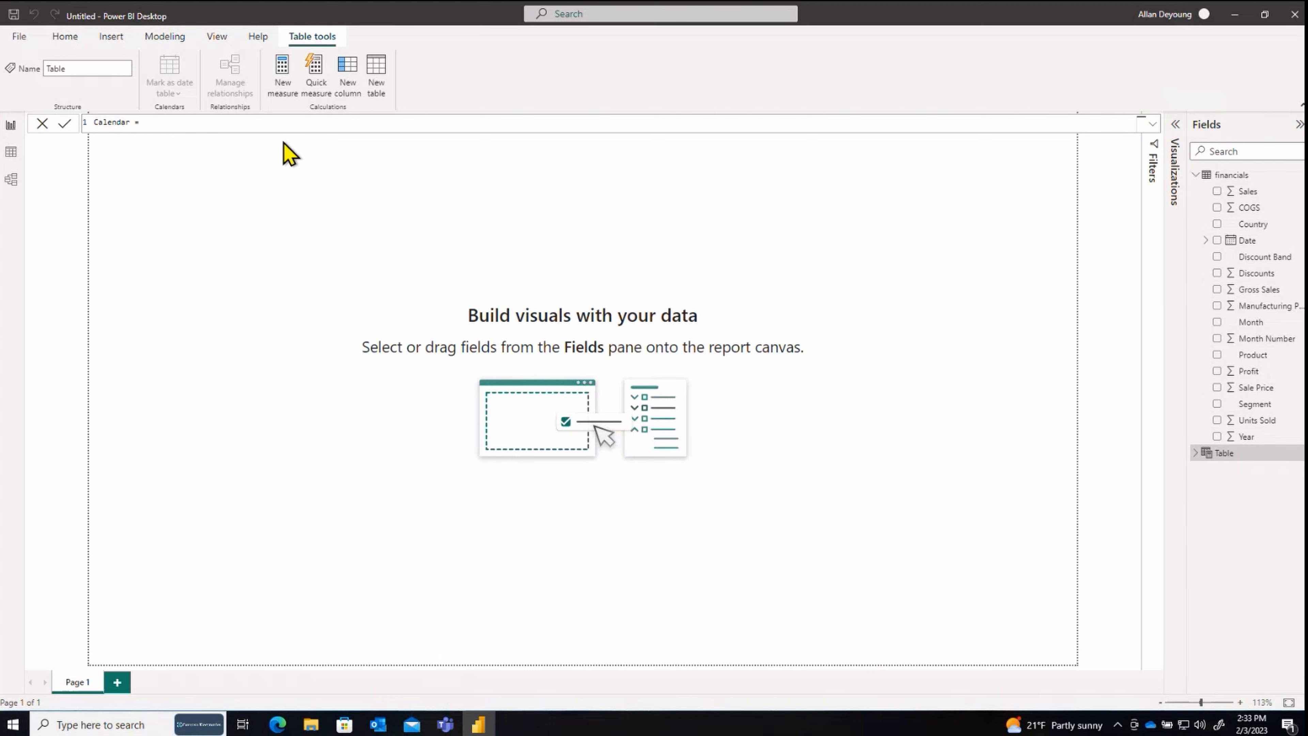
{"action": "type", "text": "ca"}
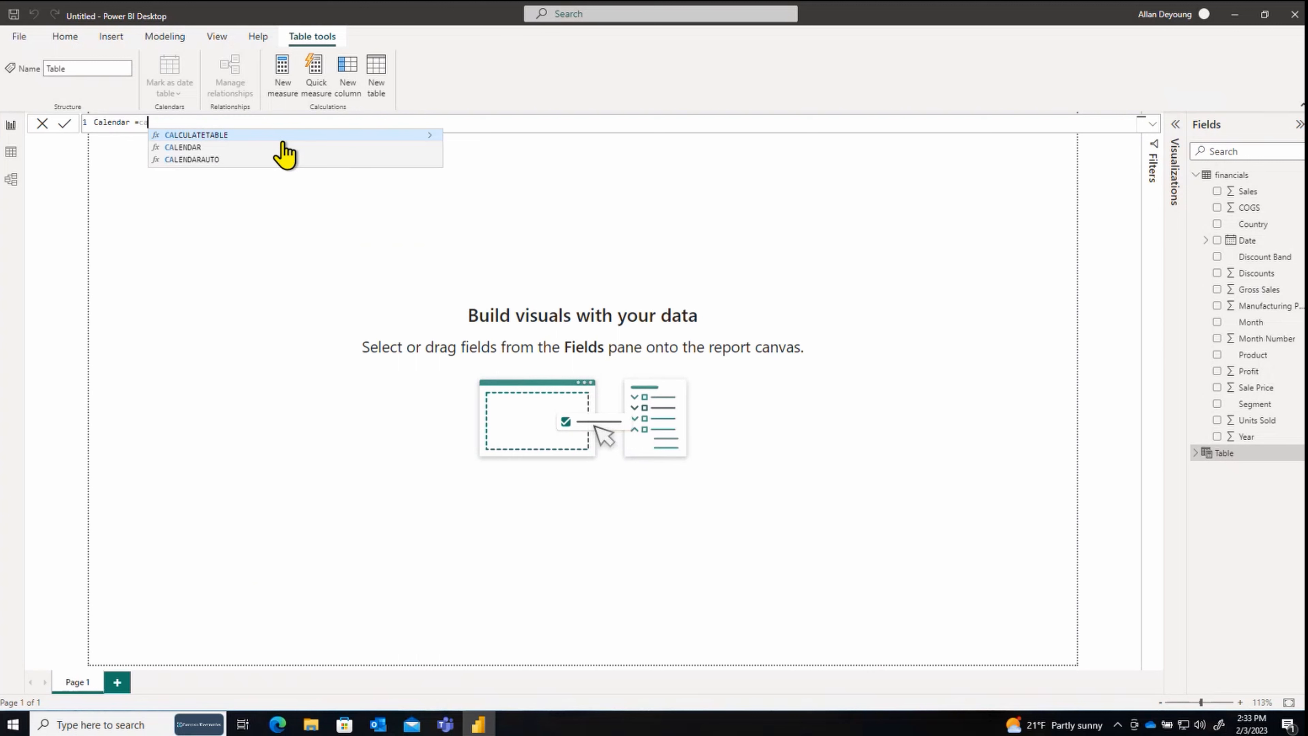
{"action": "left_click", "coordinate": [205, 159]}
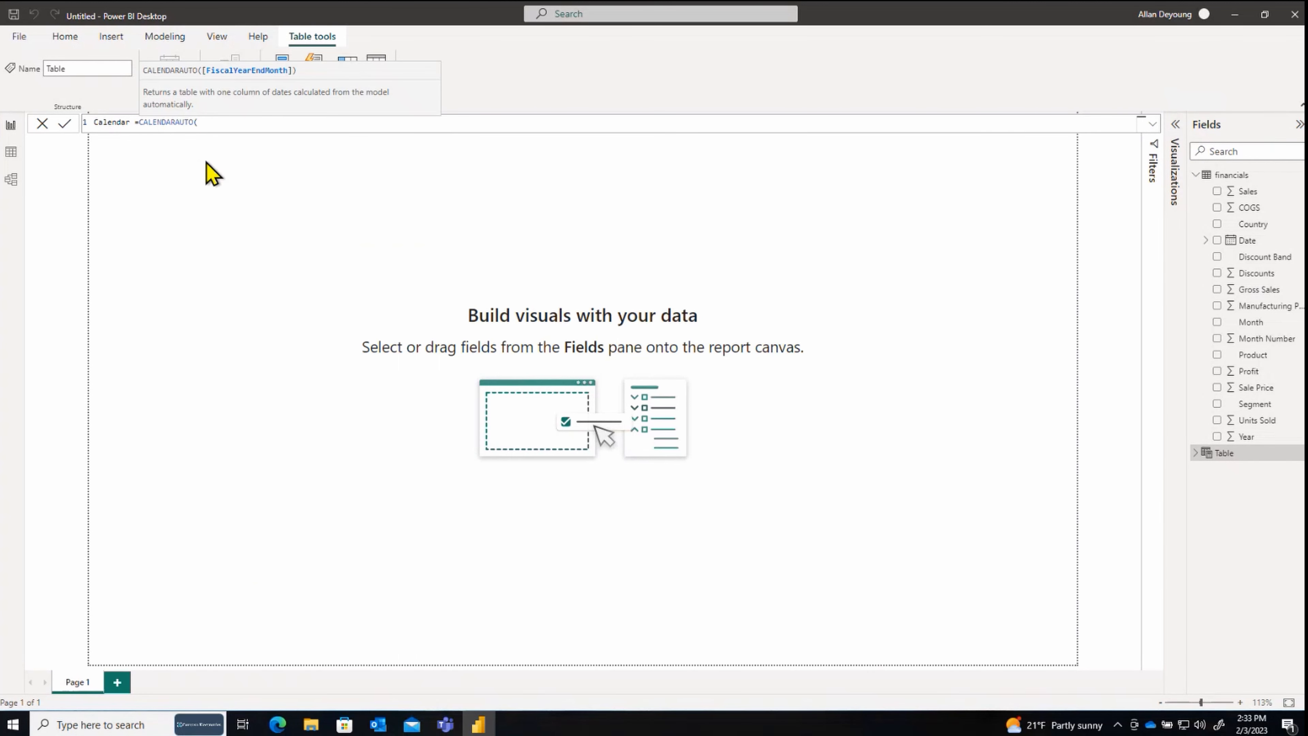
{"action": "type", "text": ")"}
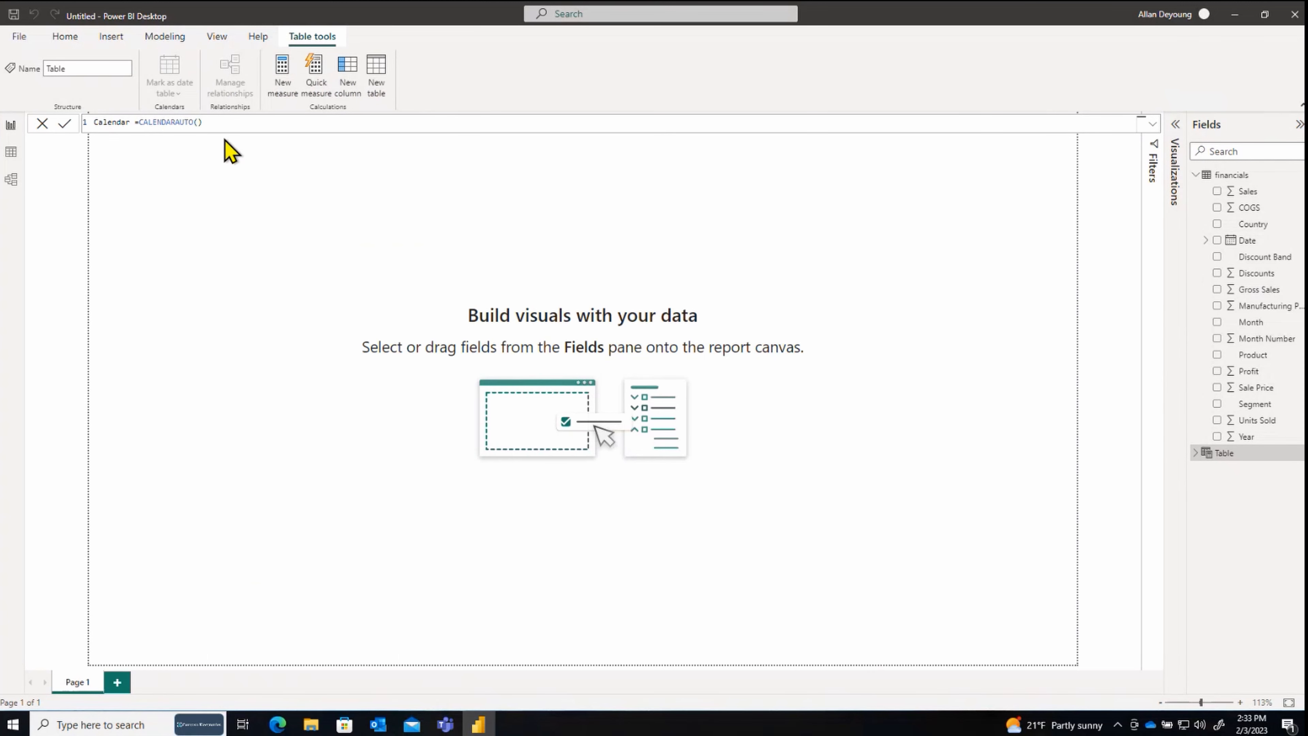
{"action": "key", "text": "Return"}
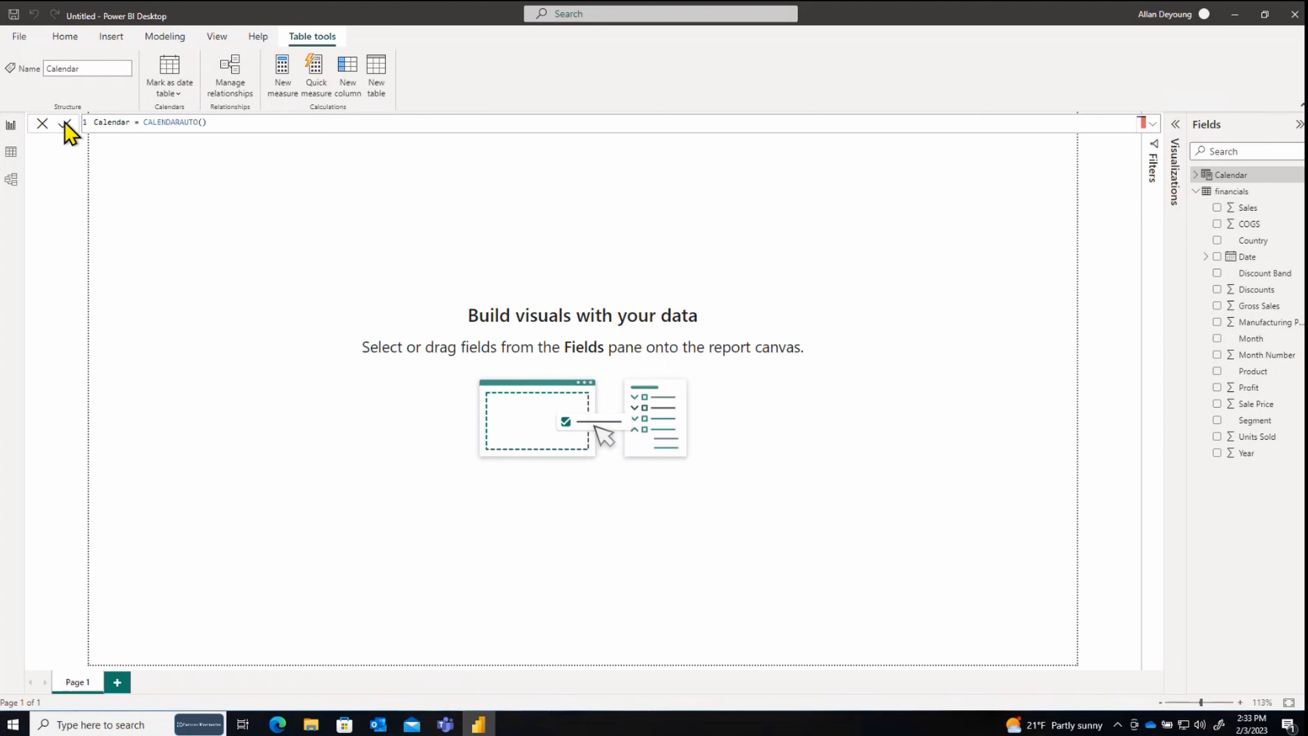
{"action": "left_click", "coordinate": [309, 219]}
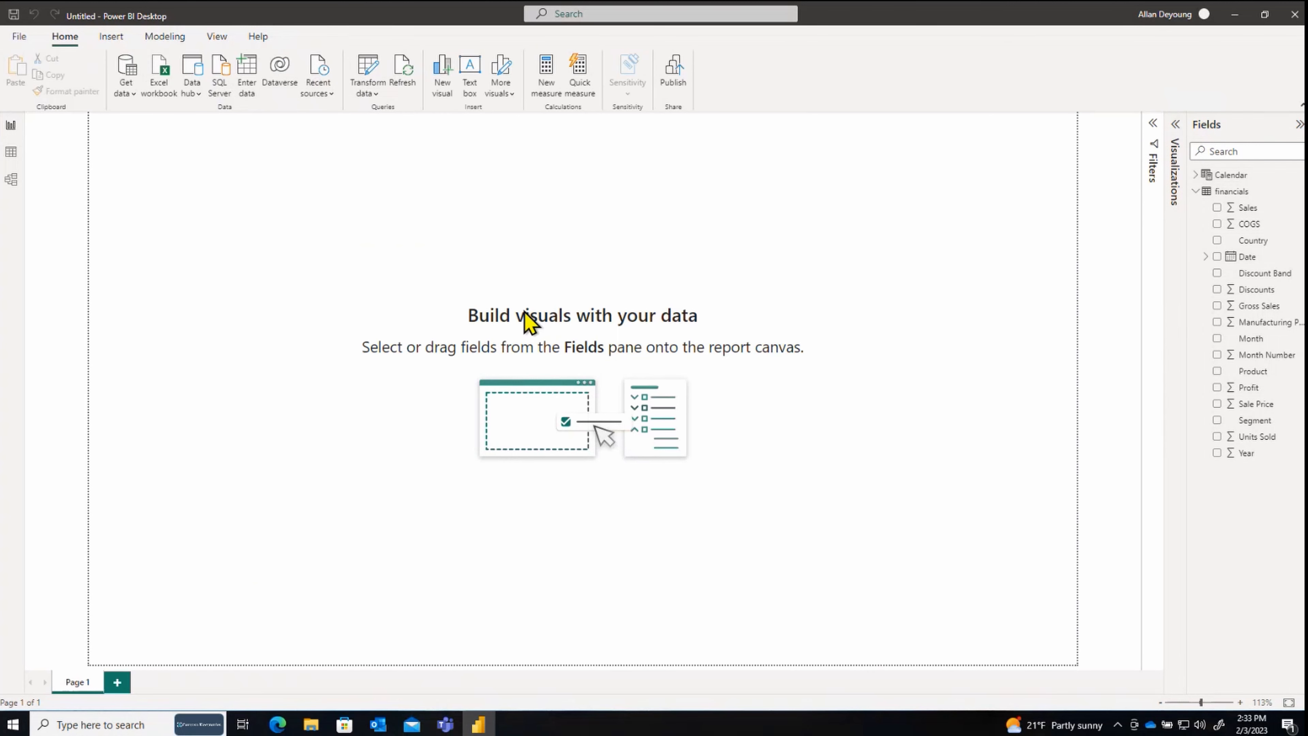
{"action": "left_click", "coordinate": [164, 37]}
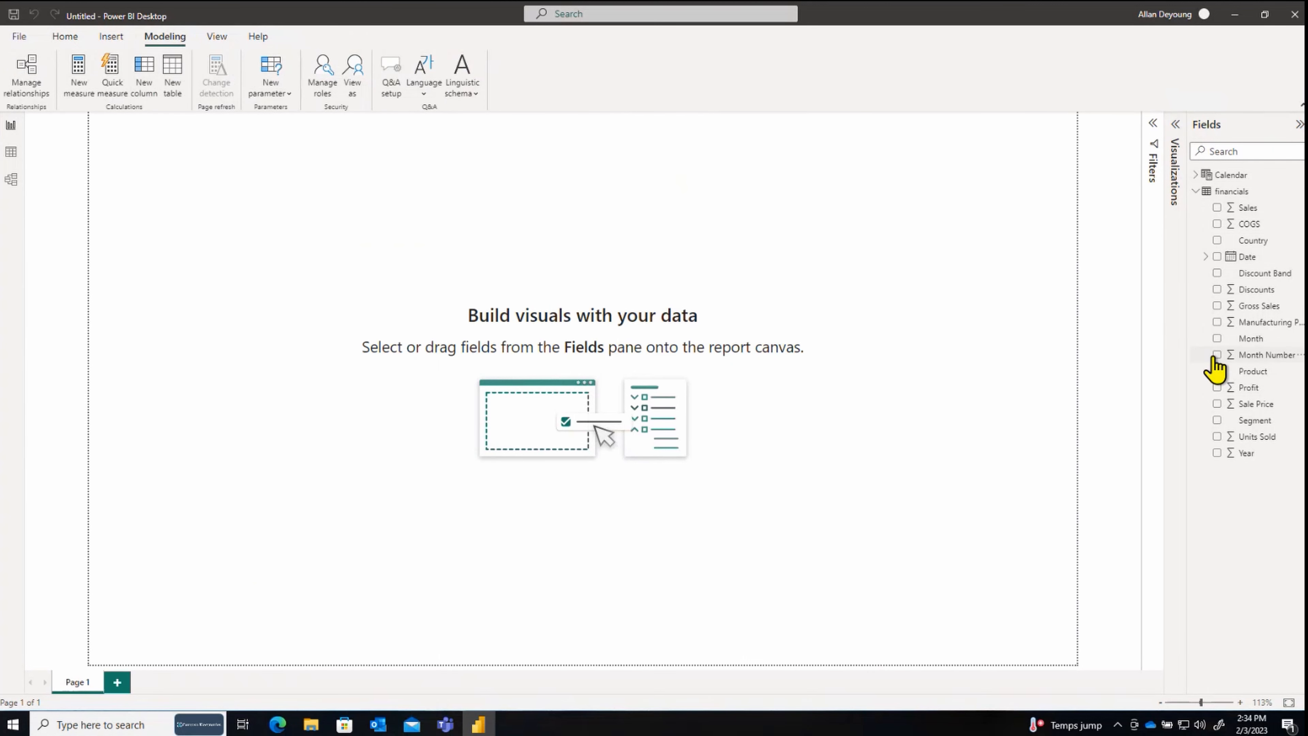
{"action": "left_click", "coordinate": [181, 85]}
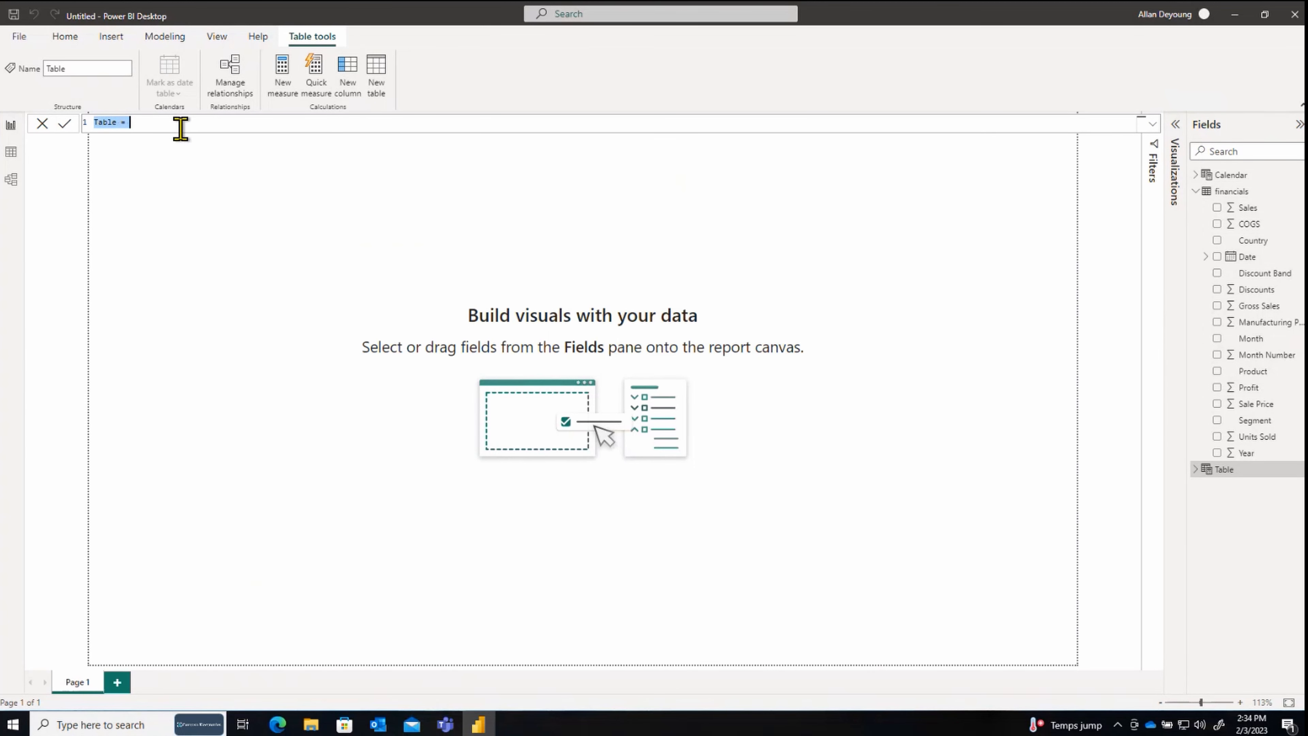
{"action": "type", "text": "Calendar = "}
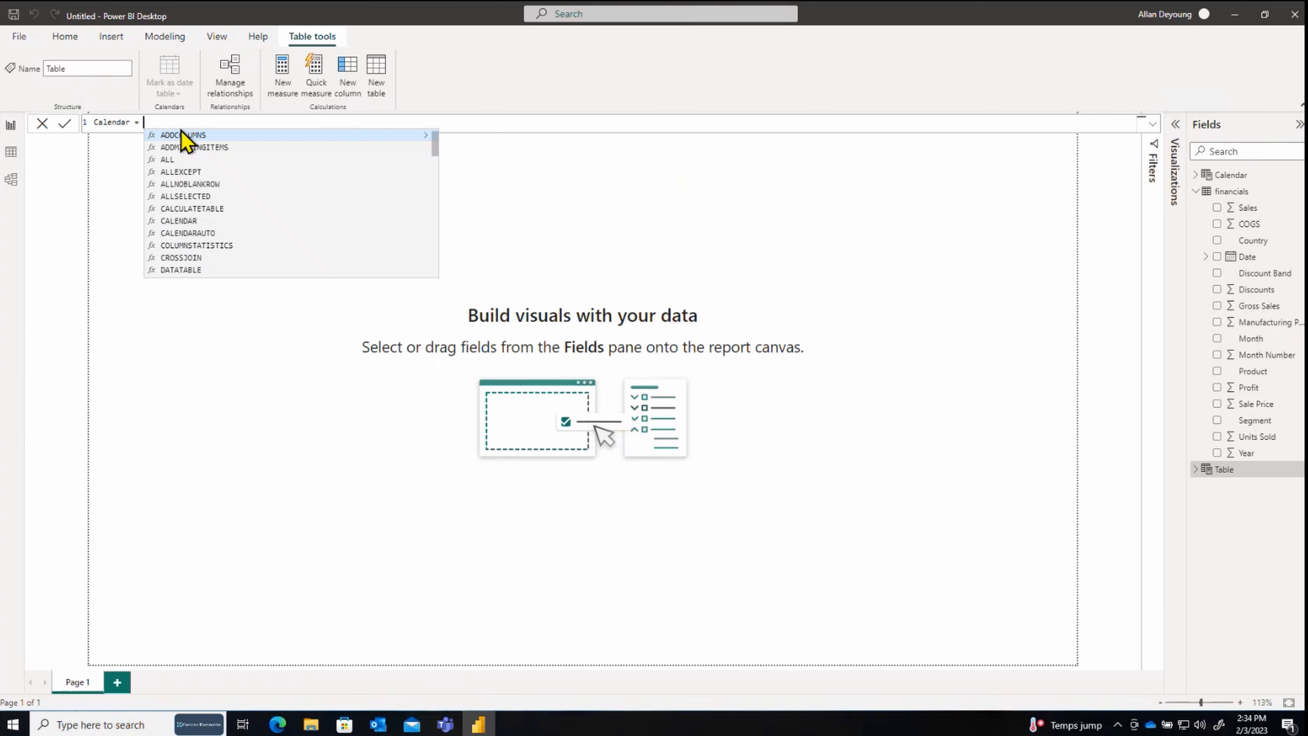
{"action": "type", "text": "Cale"}
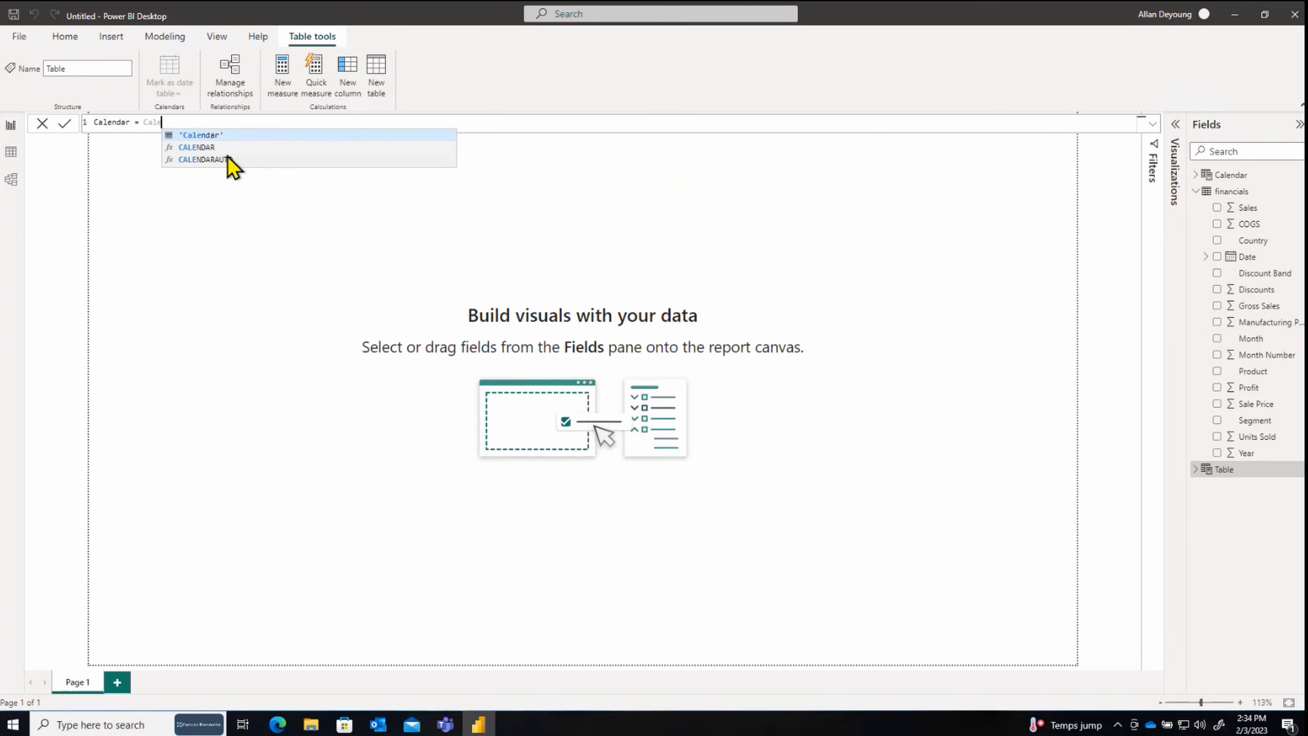
{"action": "left_click", "coordinate": [227, 158]}
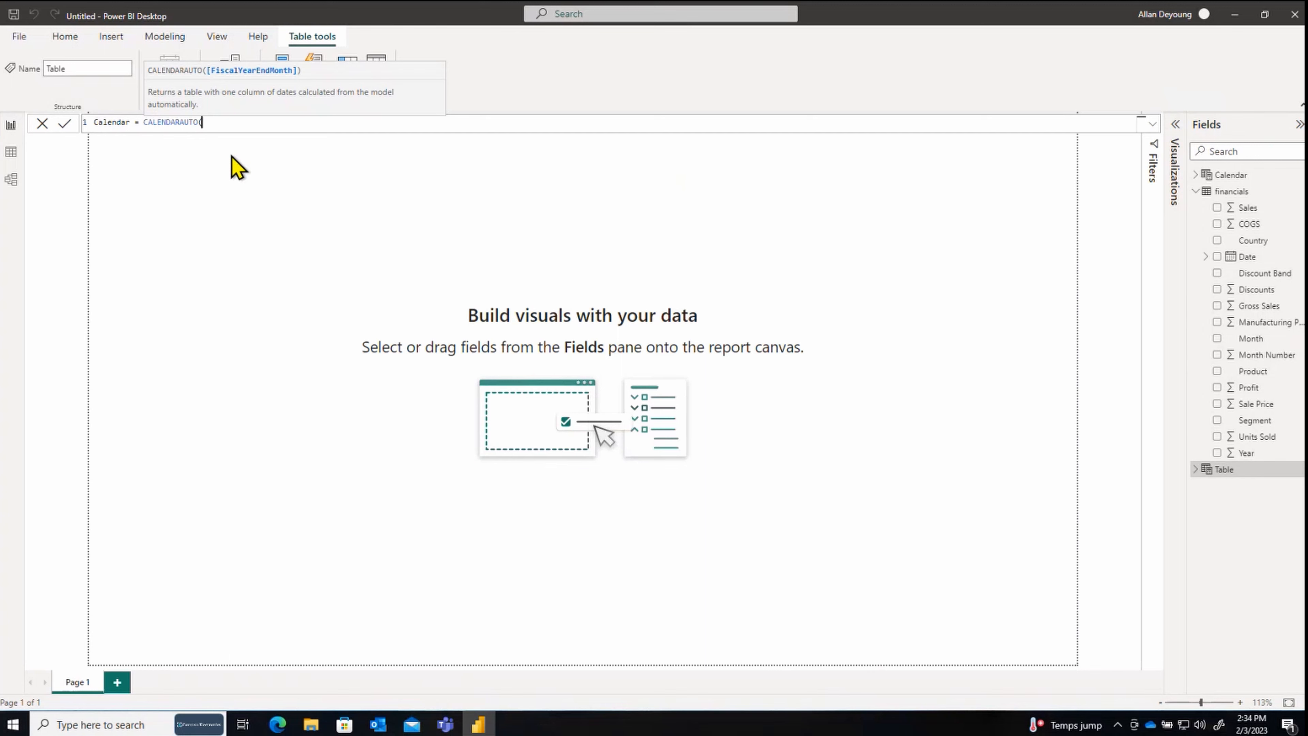
{"action": "type", "text": ")"}
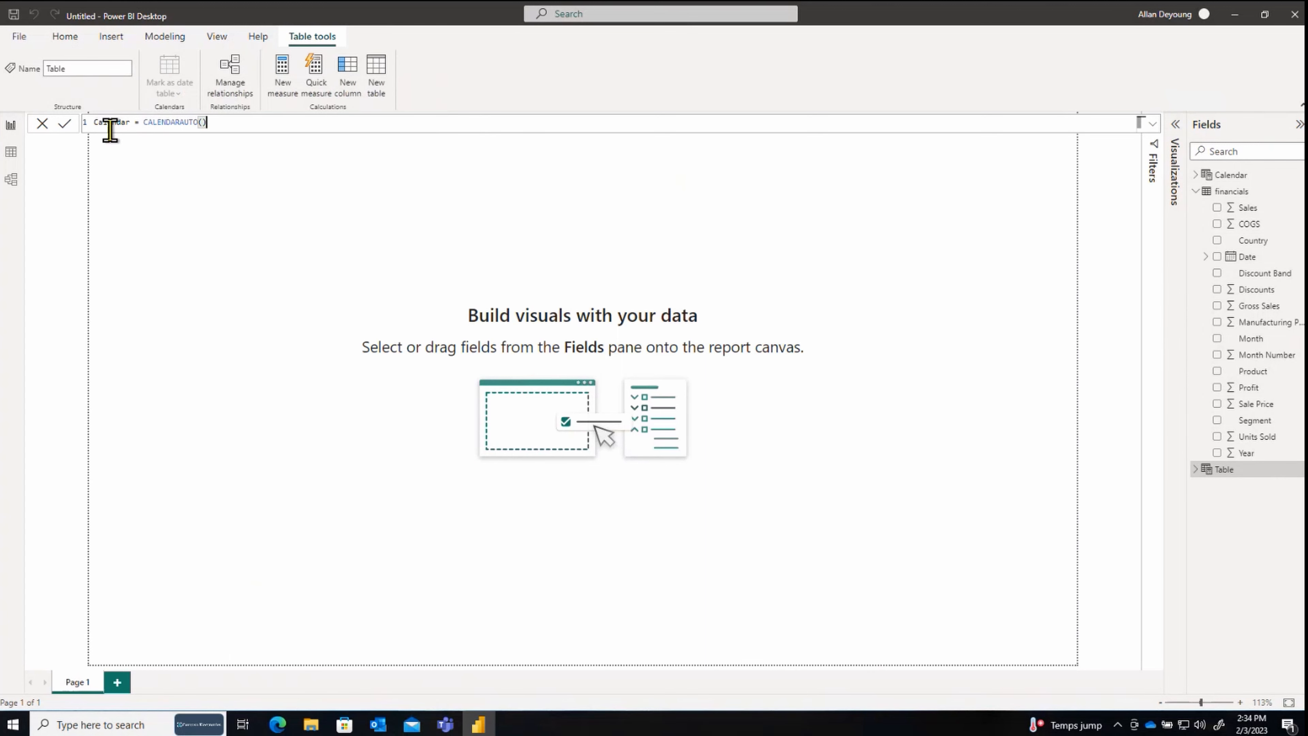
{"action": "left_click", "coordinate": [64, 123]}
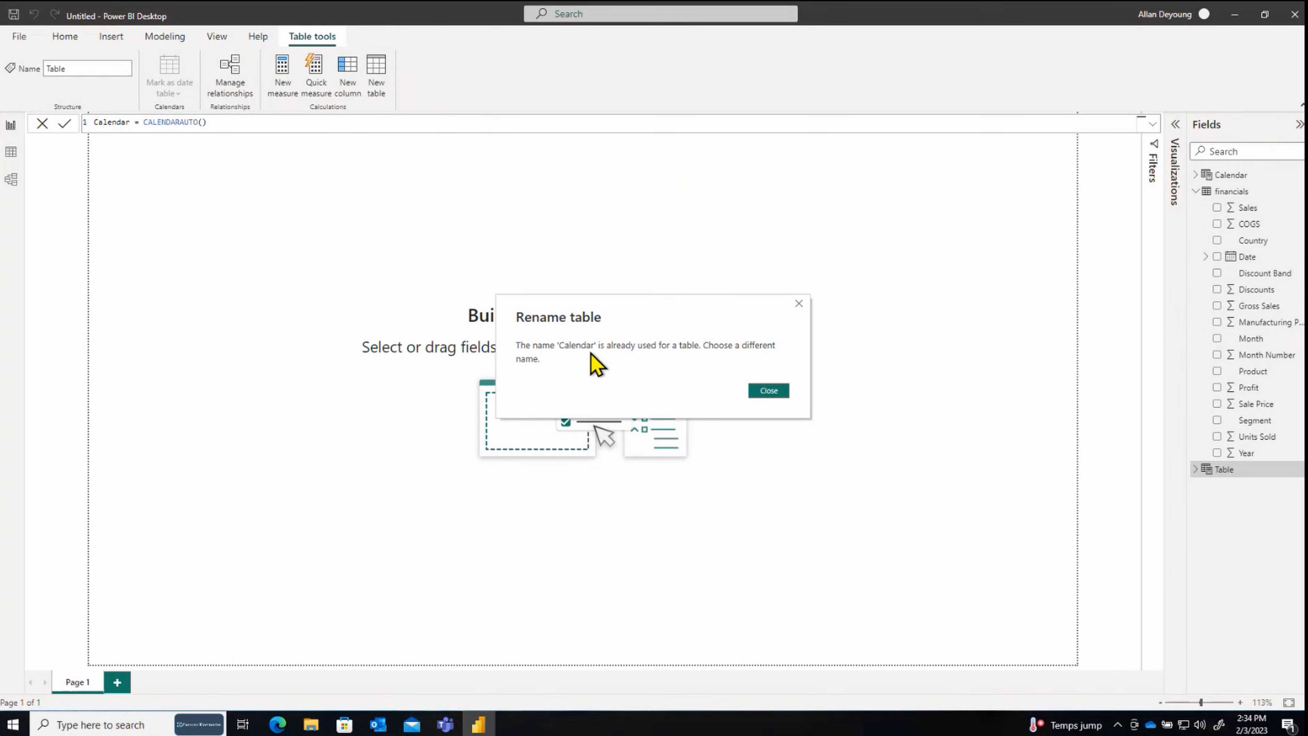
{"action": "left_click", "coordinate": [800, 304]}
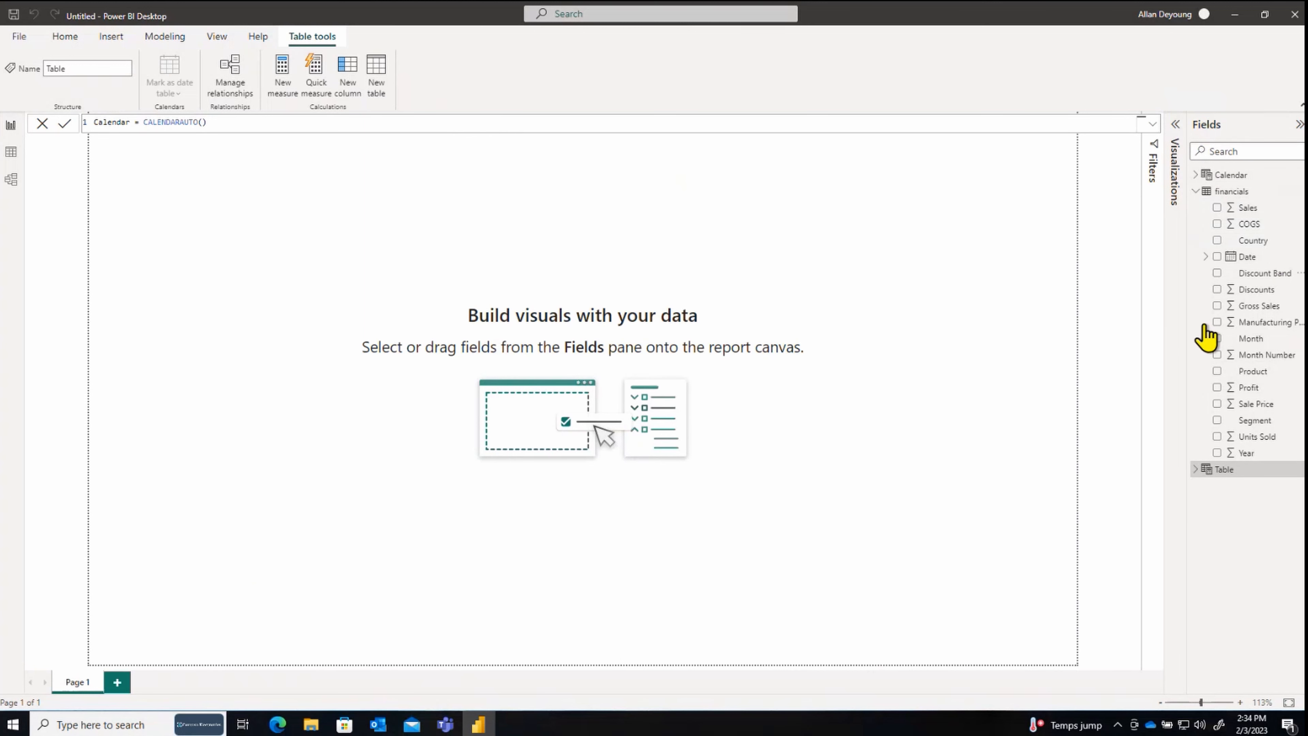
{"action": "left_click", "coordinate": [42, 123]}
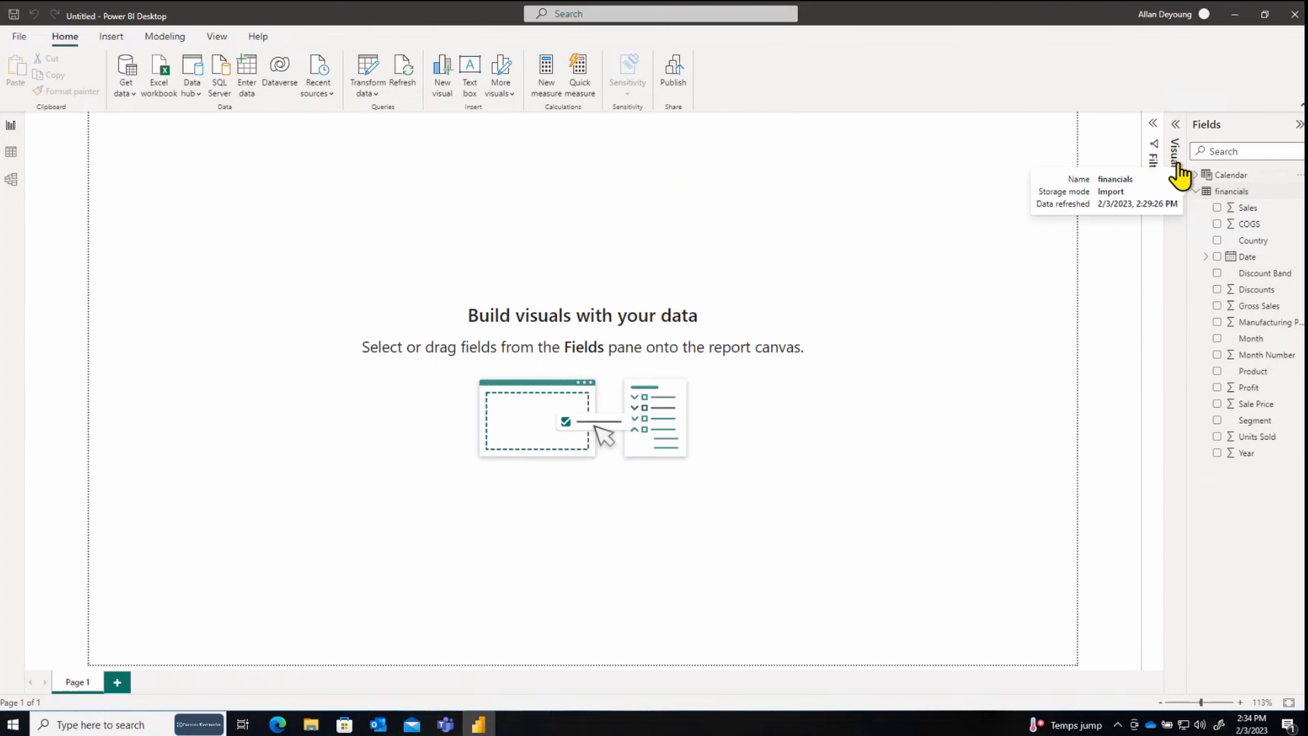
Step: Select the Calendar table and look through its Date rows in the Data view
{"action": "left_click", "coordinate": [1201, 176]}
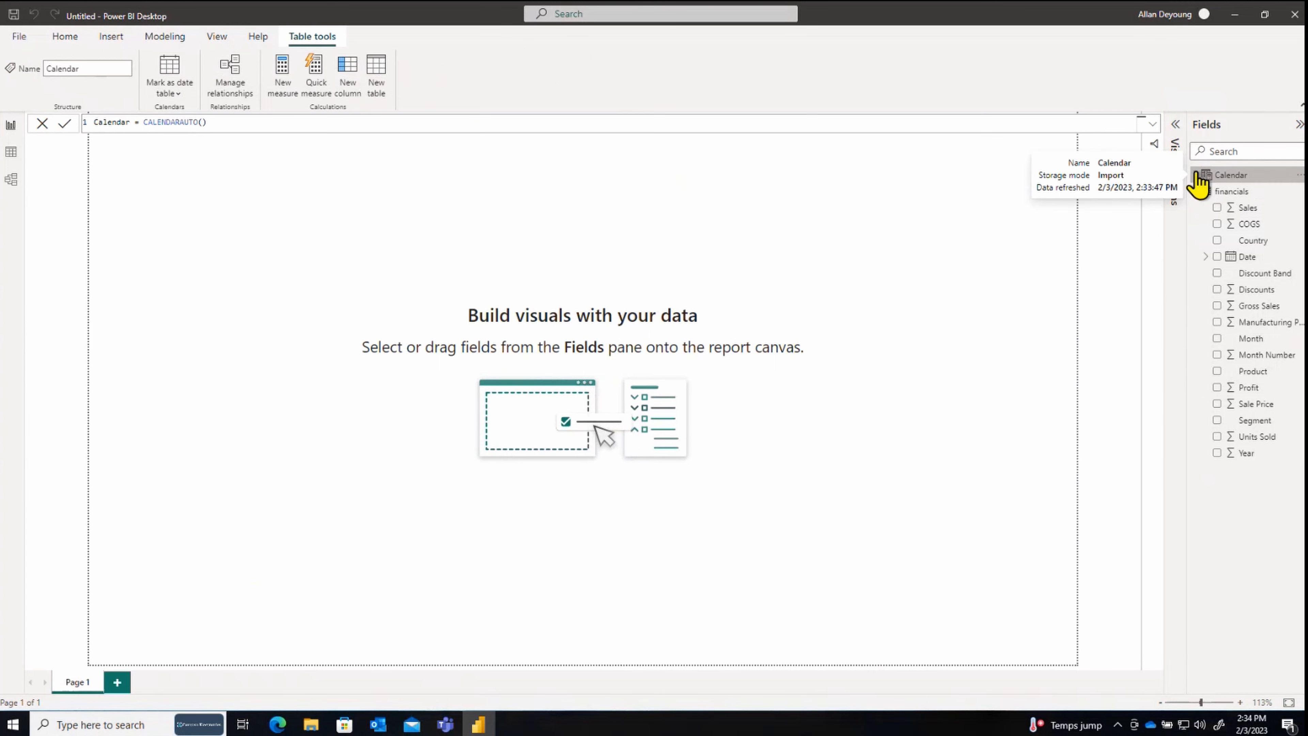
{"action": "left_click", "coordinate": [1196, 175]}
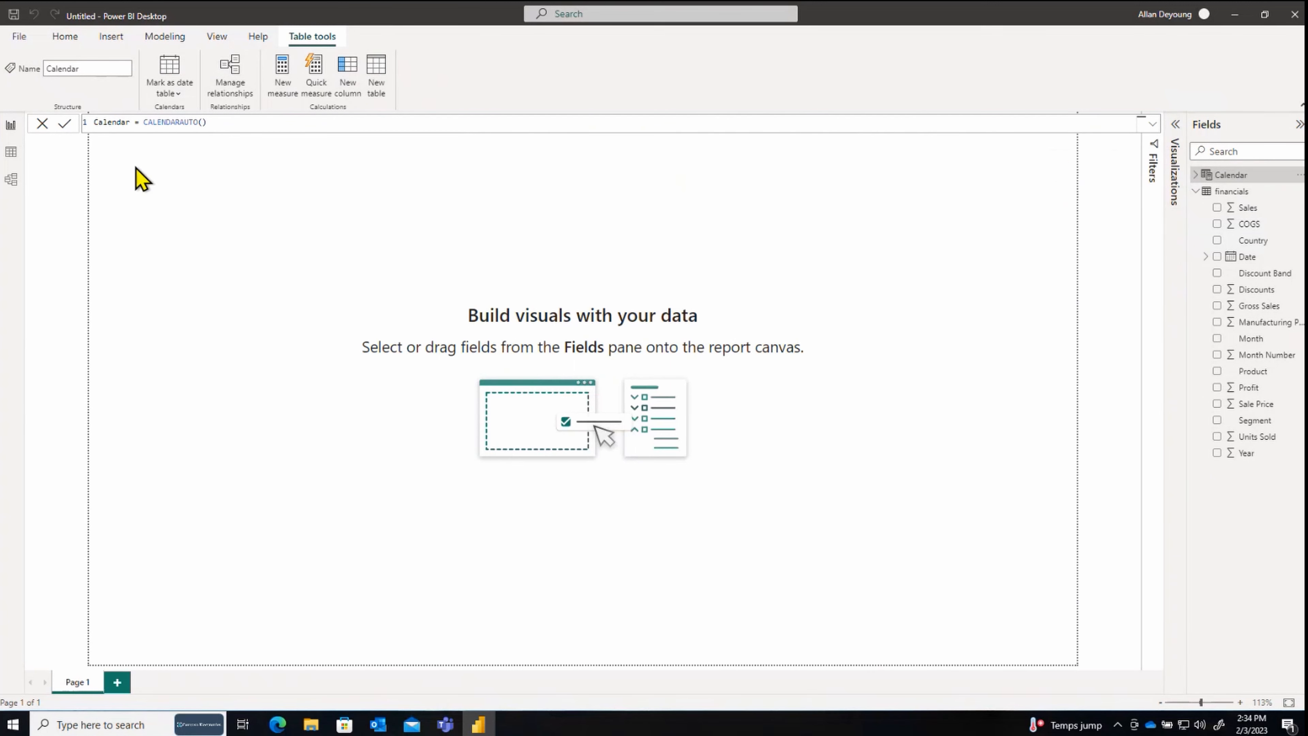
{"action": "left_click", "coordinate": [11, 153]}
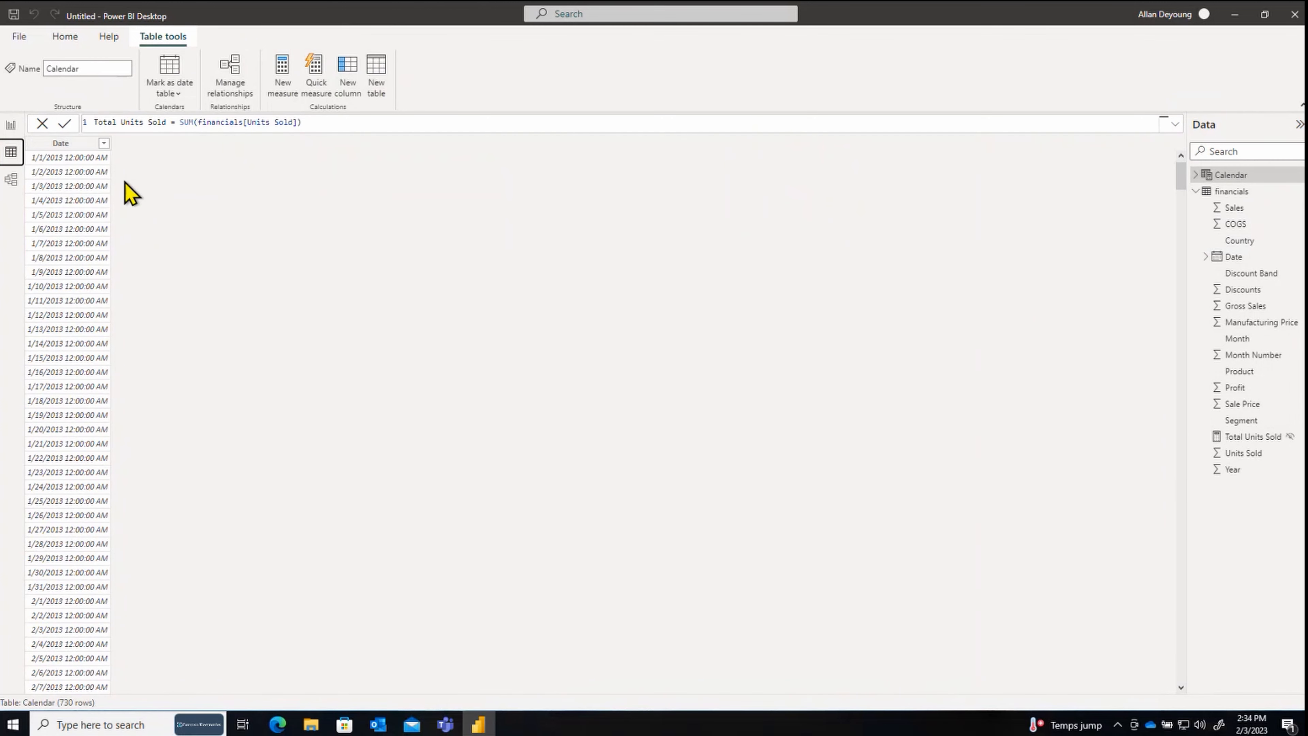
{"action": "scroll", "coordinate": [91, 292], "scroll_direction": "down", "scroll_amount": 9}
{"action": "scroll", "coordinate": [97, 338], "scroll_direction": "down", "scroll_amount": 17}
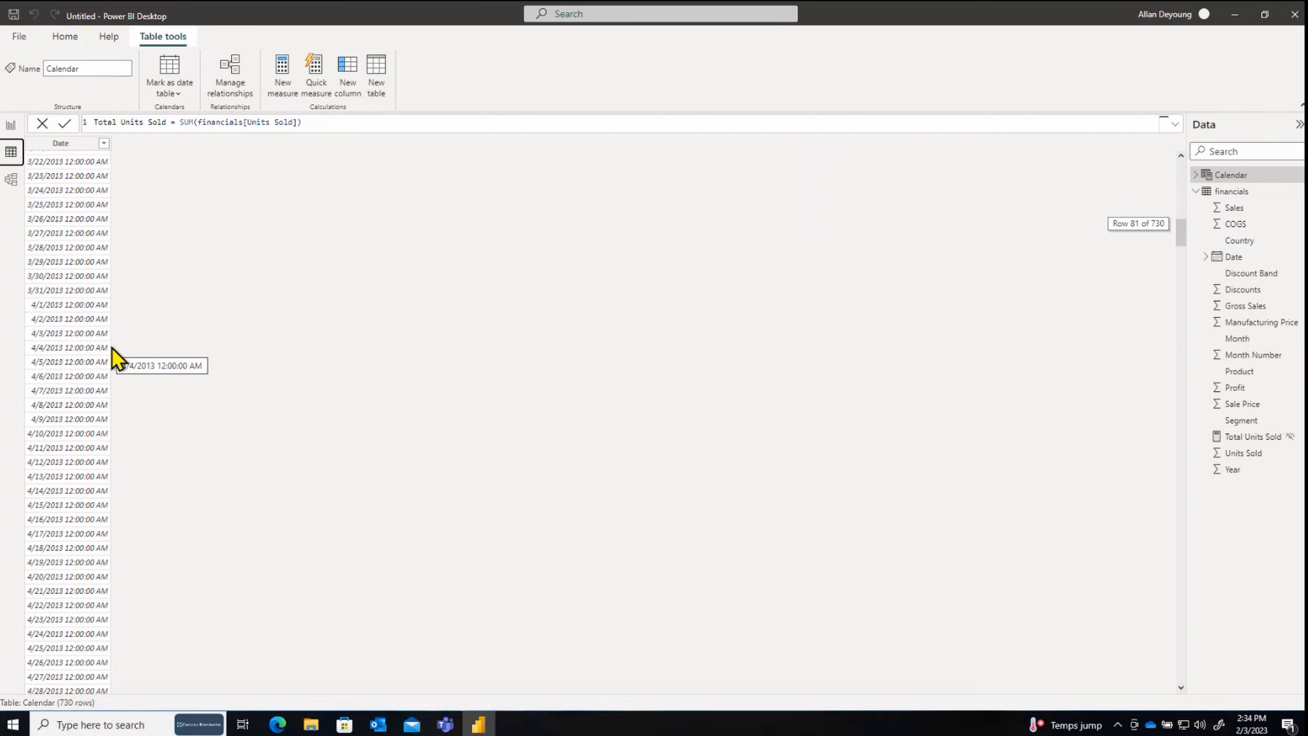
{"action": "scroll", "coordinate": [114, 354], "scroll_direction": "up", "scroll_amount": 10}
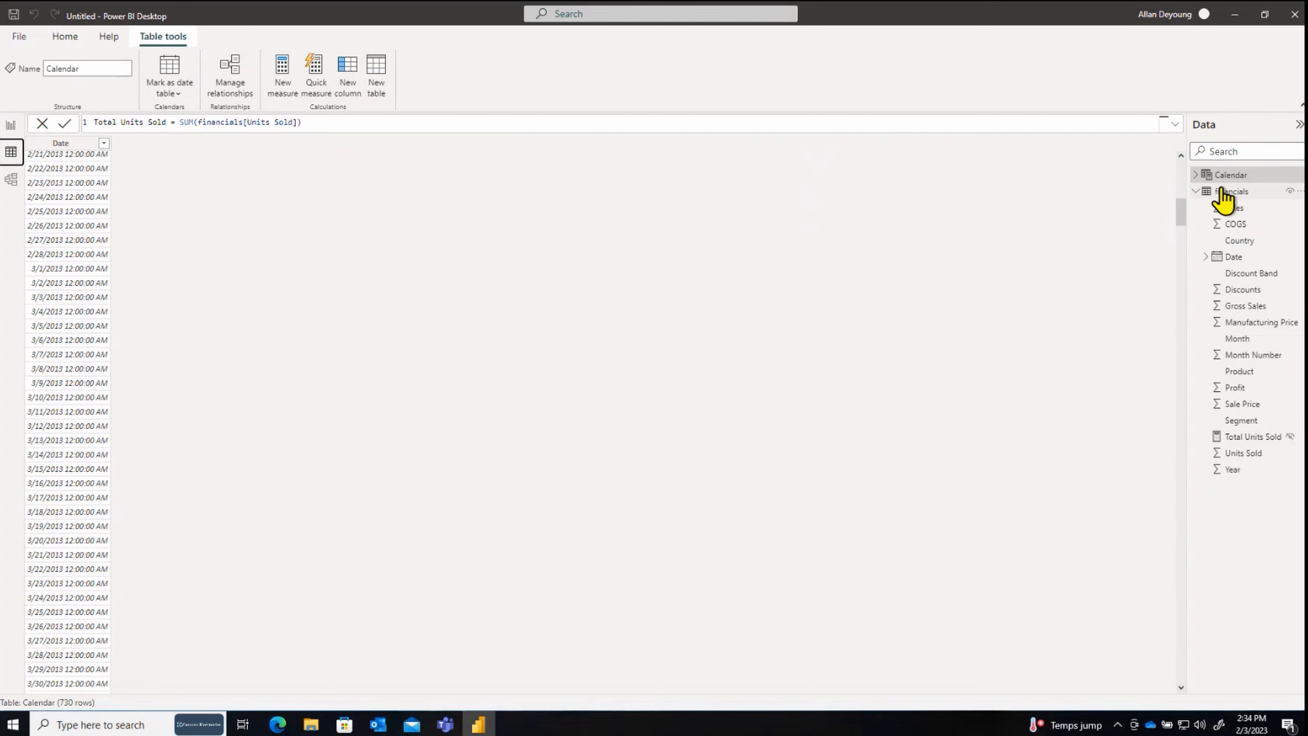
{"action": "scroll", "coordinate": [214, 303], "scroll_direction": "up", "scroll_amount": 9}
{"action": "scroll", "coordinate": [212, 294], "scroll_direction": "up", "scroll_amount": 8}
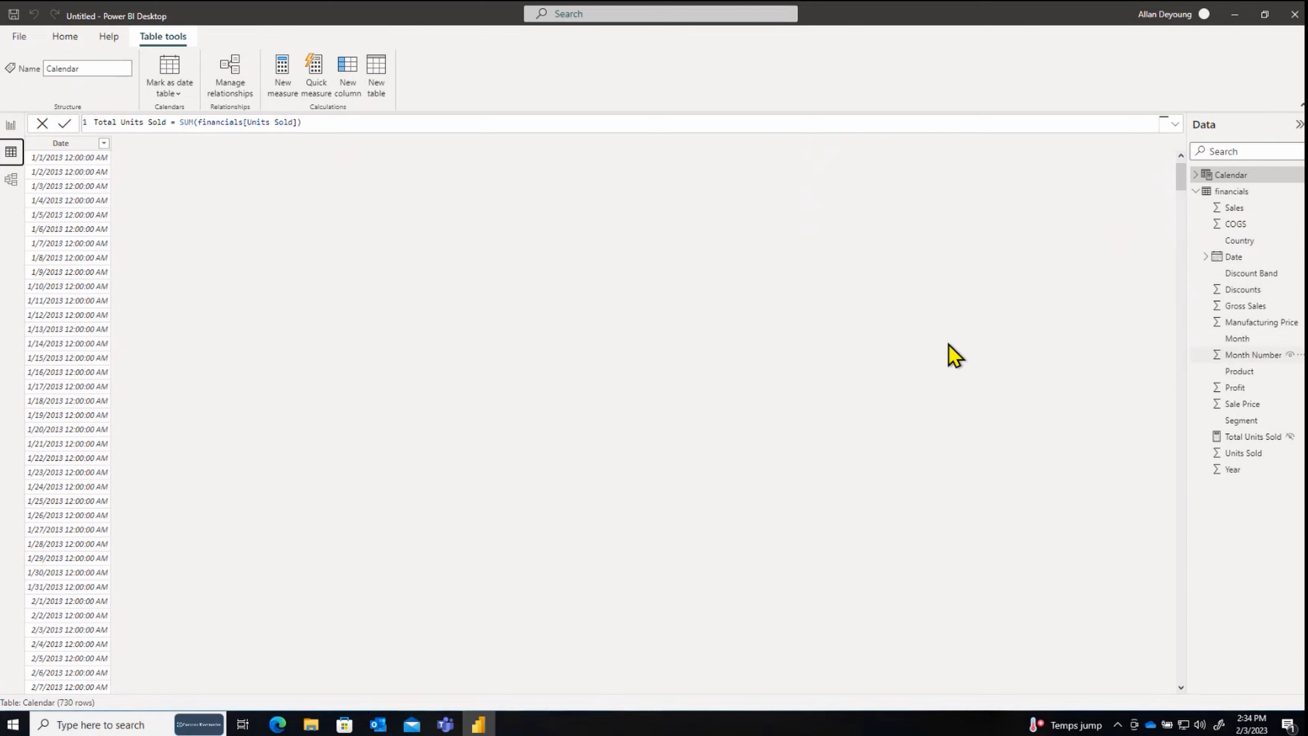
Step: In the Model view, create a relationship from the financials Date field to the Calendar Date field
{"action": "left_click", "coordinate": [10, 180]}
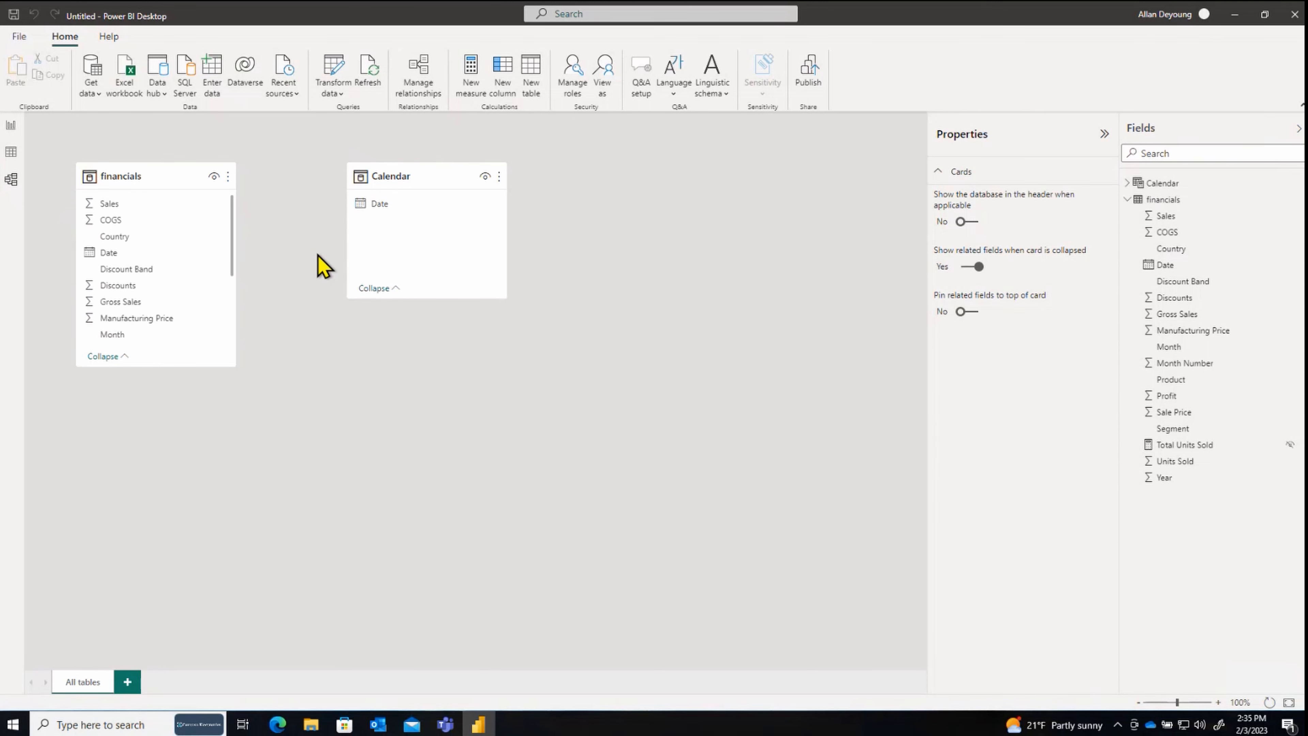
{"action": "left_click", "coordinate": [1103, 135]}
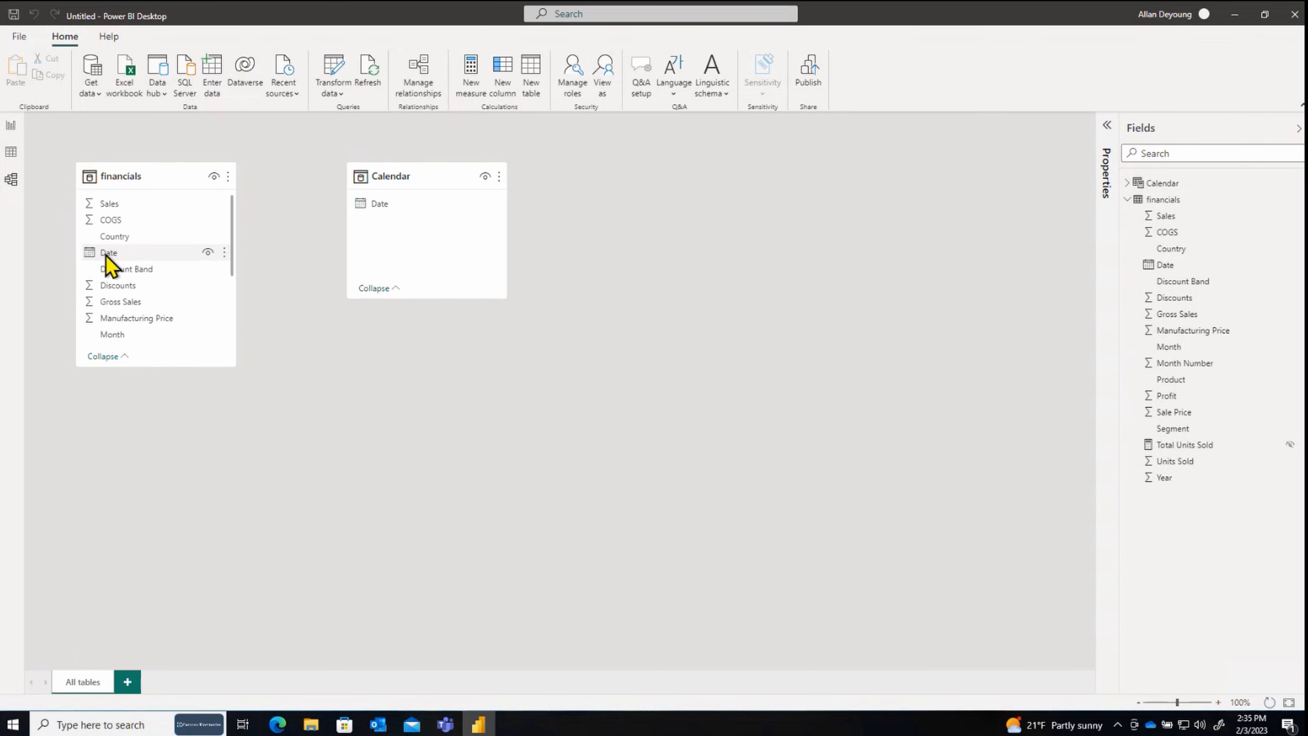
{"action": "left_click_drag", "start_coordinate": [106, 254], "coordinate": [415, 211]}
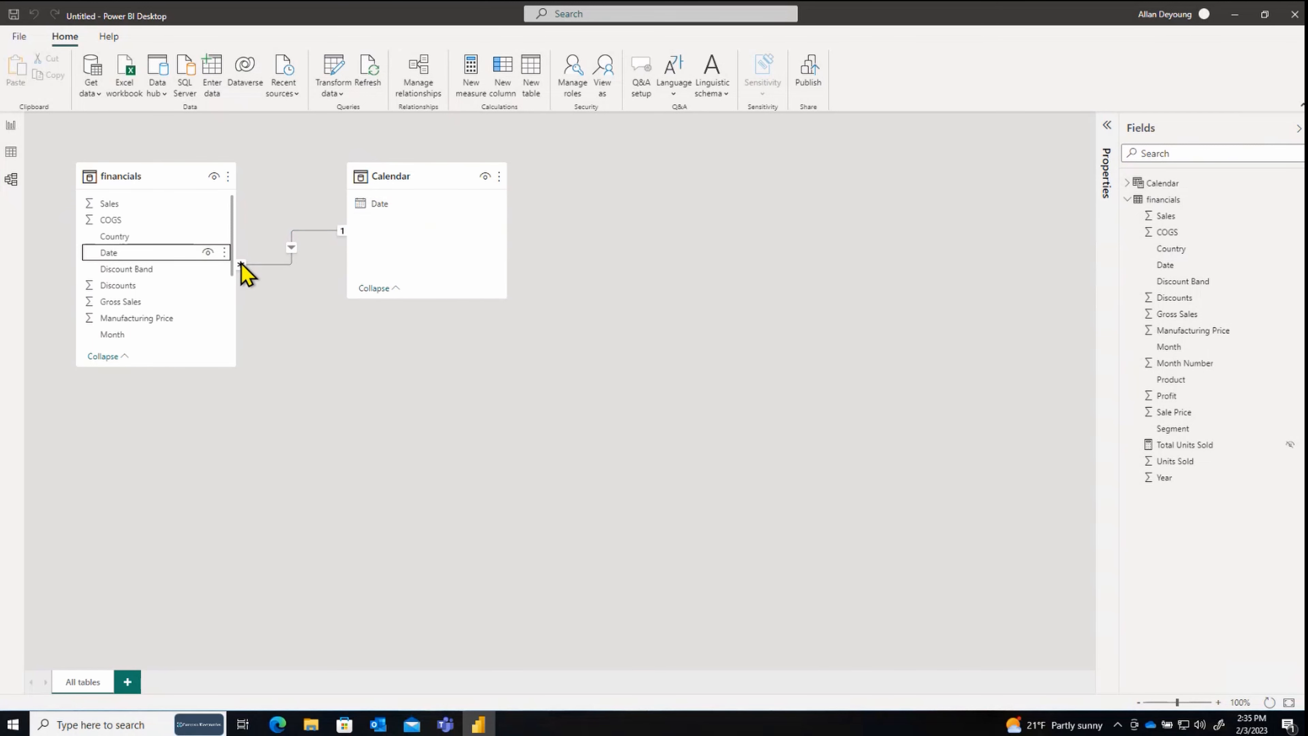
{"action": "right_click", "coordinate": [291, 247]}
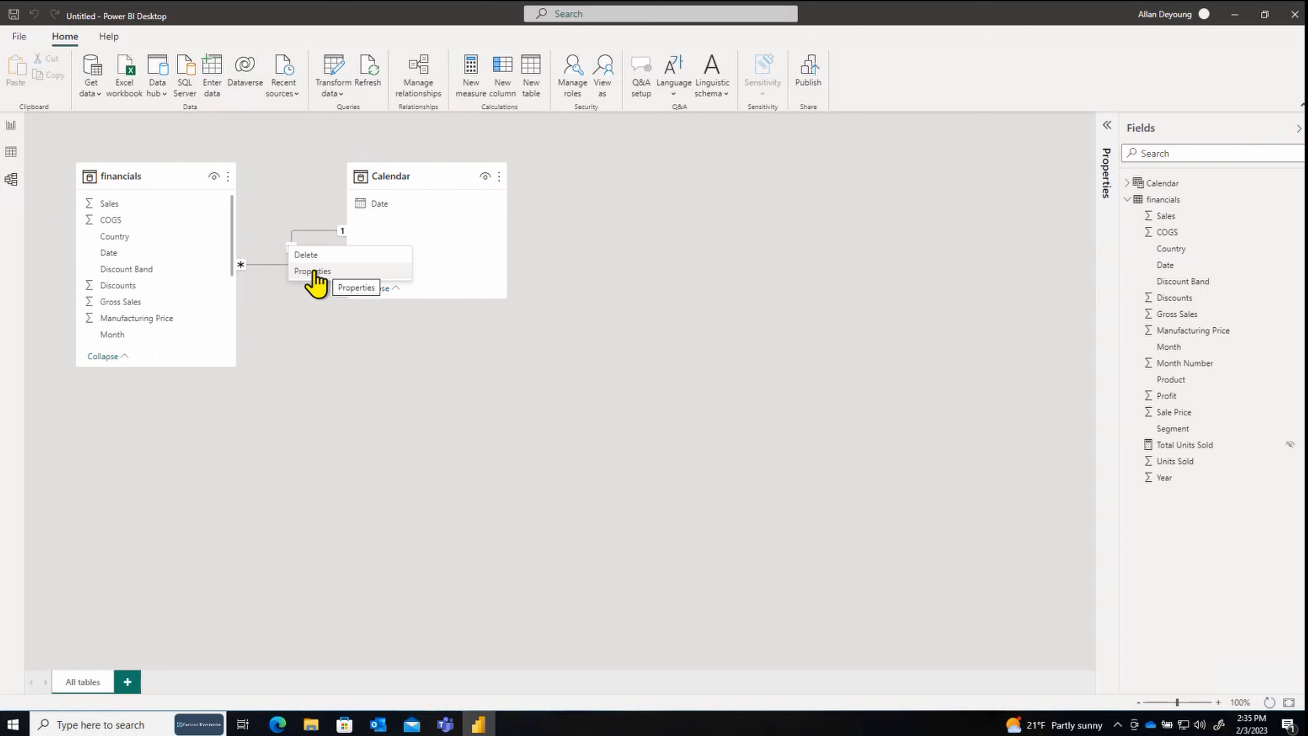
{"action": "left_click", "coordinate": [290, 306]}
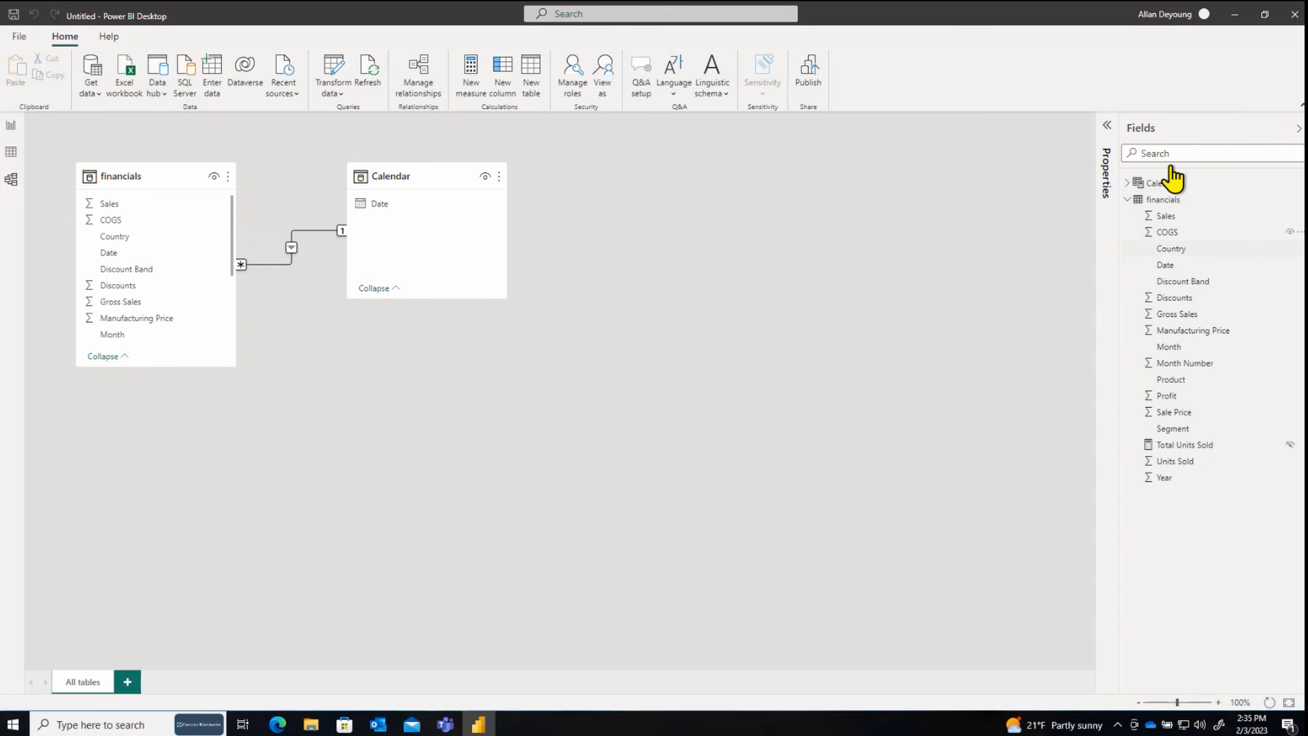
Step: Hide the Date field of the financials table from the report view, and return to the Report view
{"action": "left_click", "coordinate": [1147, 183]}
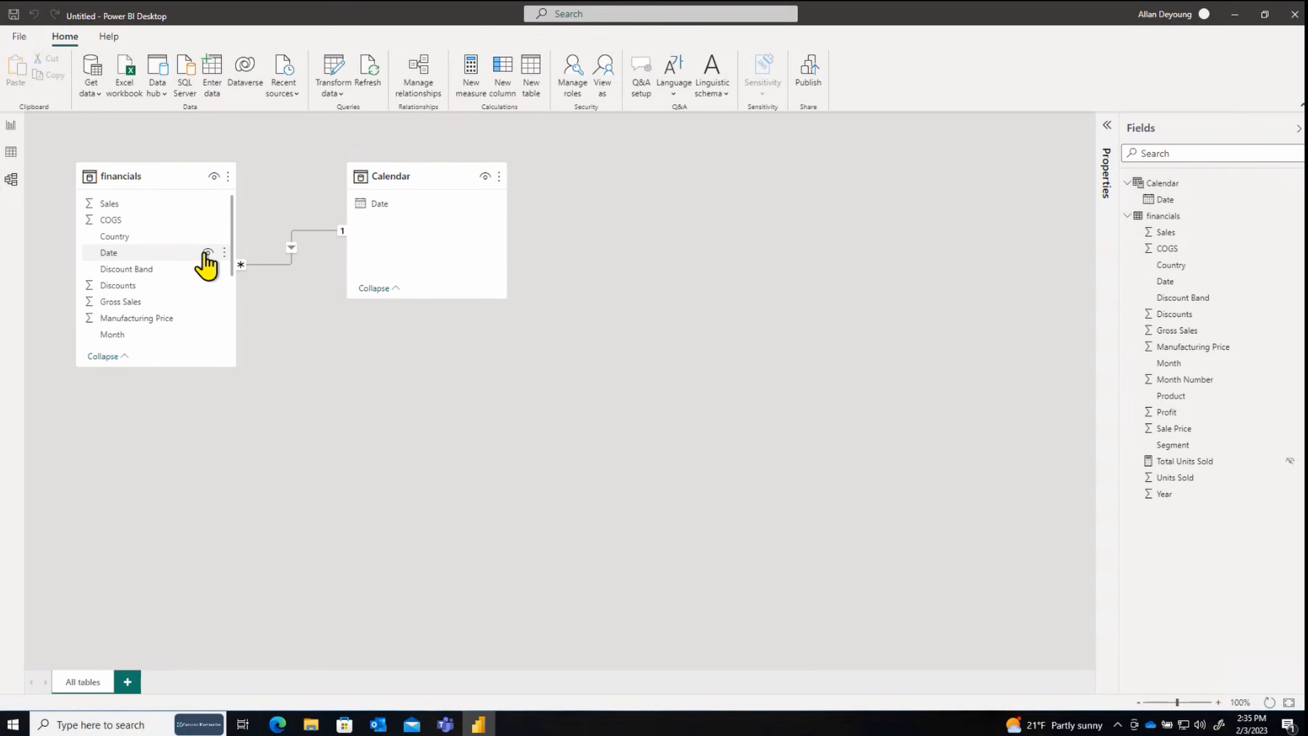
{"action": "left_click", "coordinate": [207, 253]}
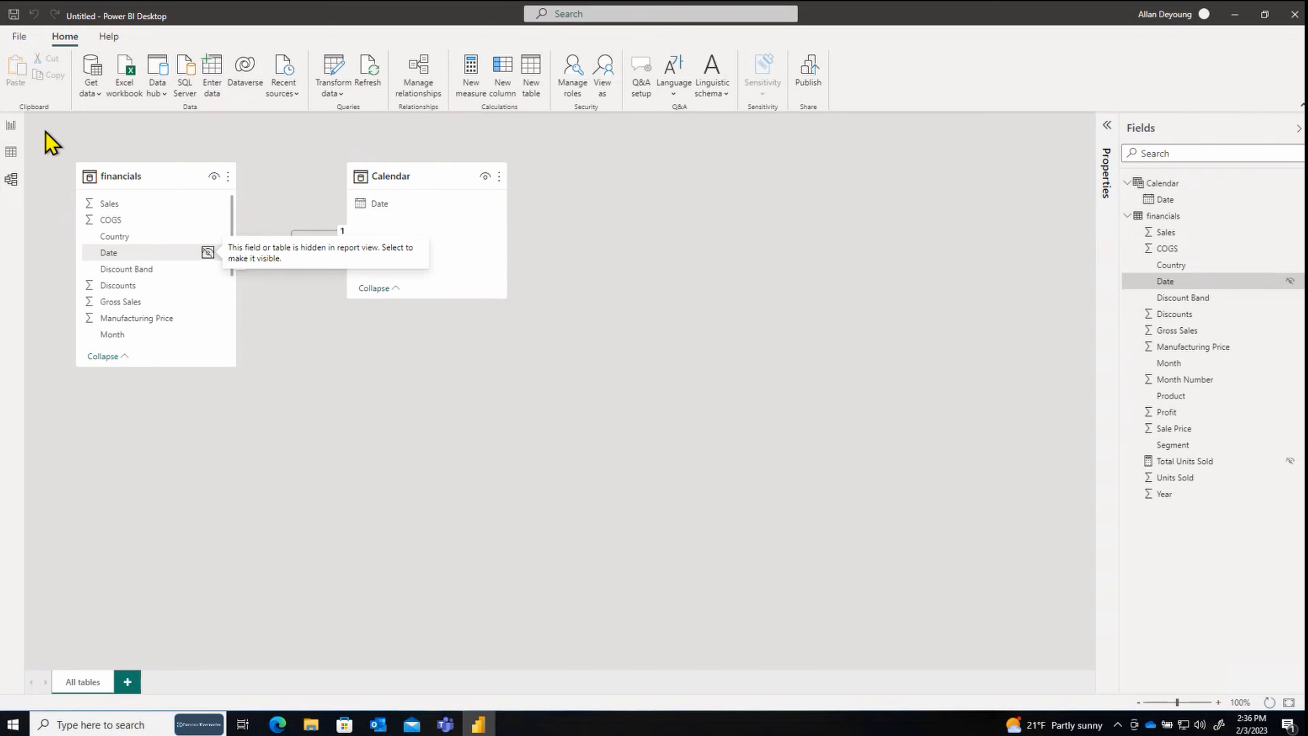
{"action": "left_click", "coordinate": [13, 126]}
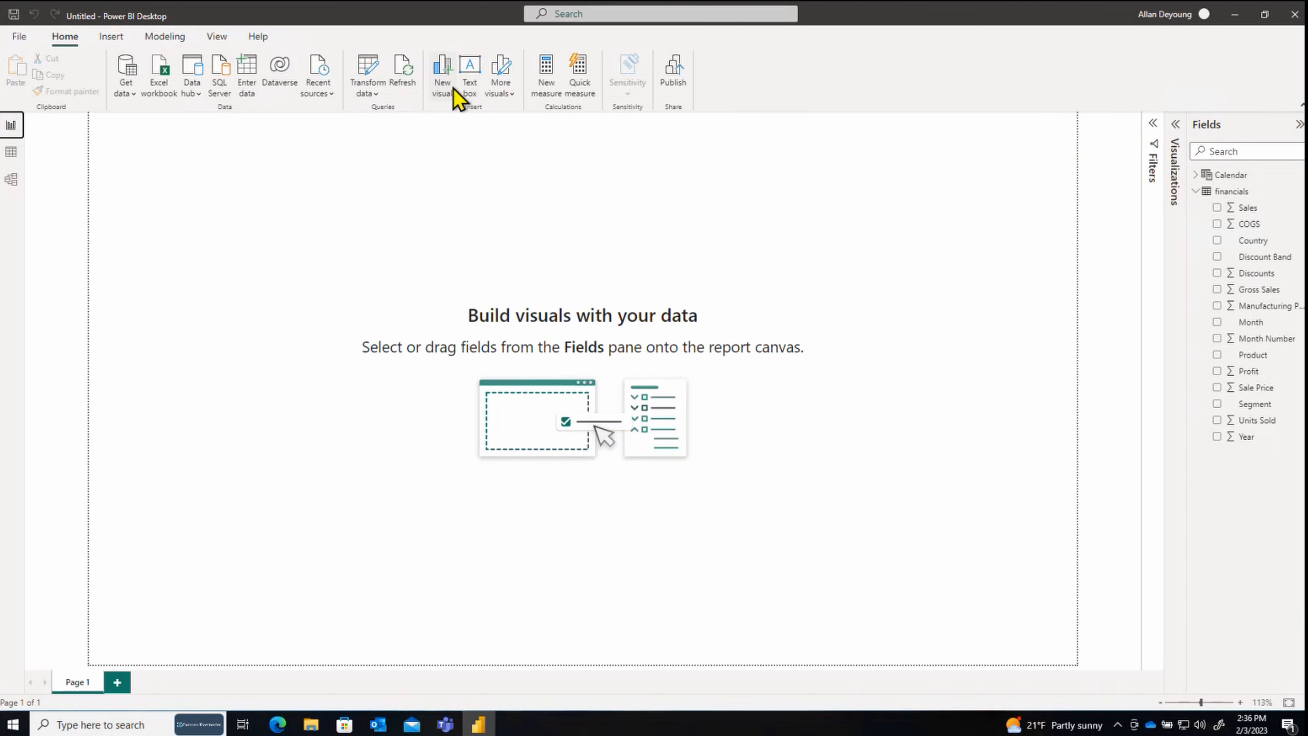
Step: Insert a text box on Page 1 and size it as a full-width banner along the page's upper edge, about 1271 by 73
{"action": "left_click", "coordinate": [470, 77]}
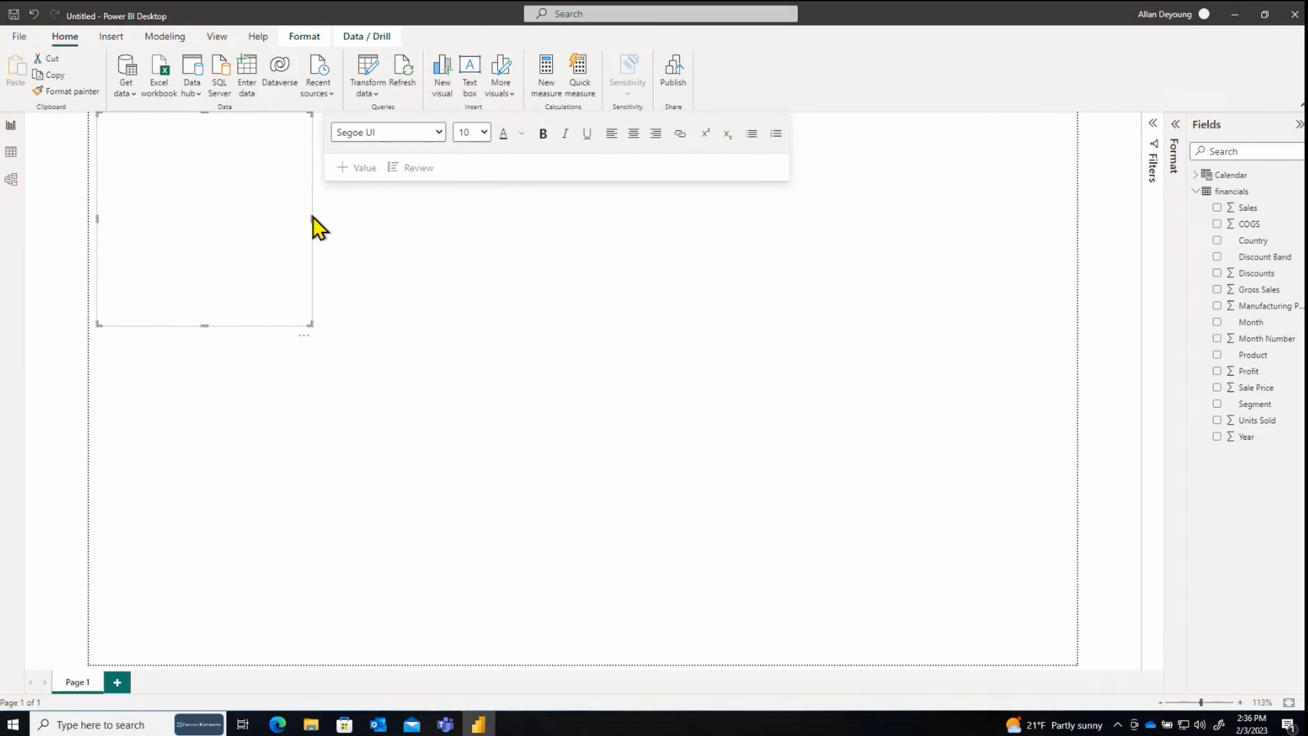
{"action": "left_click_drag", "start_coordinate": [313, 217], "coordinate": [1077, 227]}
{"action": "left_click_drag", "start_coordinate": [587, 324], "coordinate": [590, 166]}
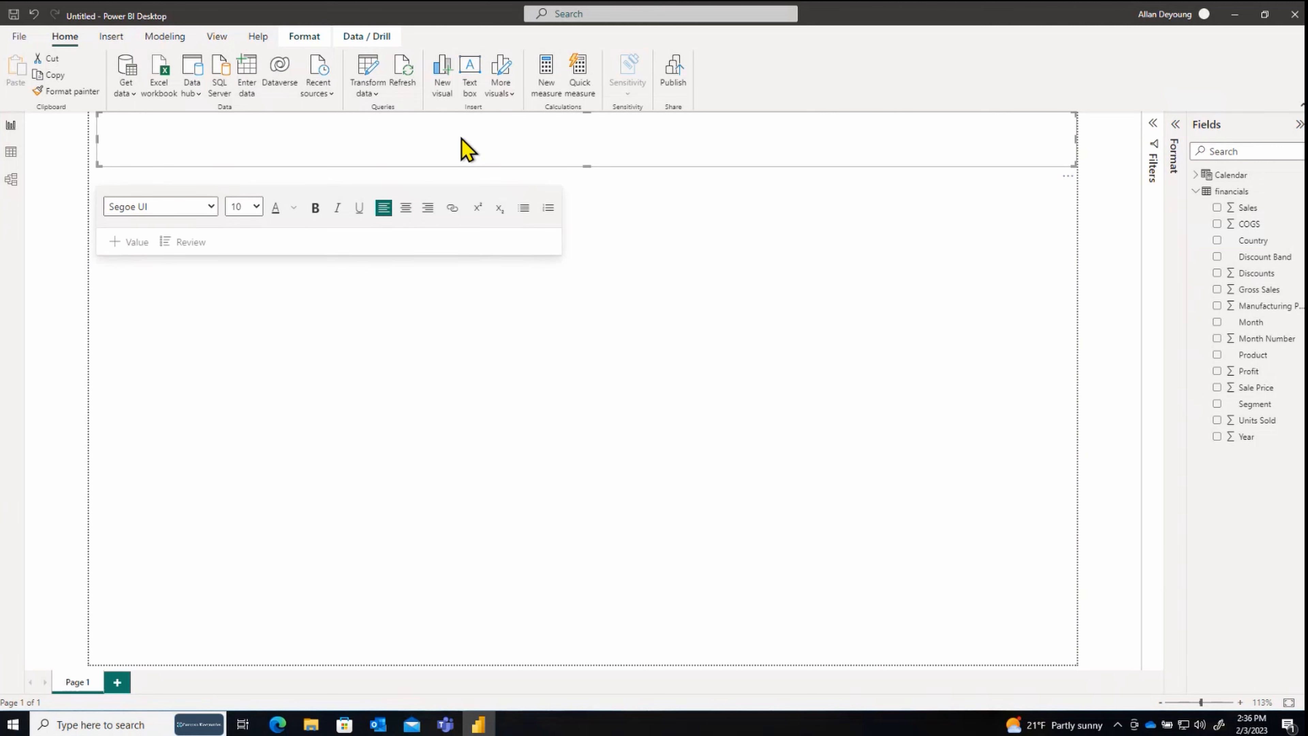
Step: Enter the title "Executive Summery - Financial Report" in the banner text box, correcting the spelling of Executive
{"action": "left_click", "coordinate": [467, 150]}
{"action": "left_click", "coordinate": [468, 150]}
{"action": "right_click", "coordinate": [123, 124]}
{"action": "left_click", "coordinate": [118, 125]}
{"action": "right_click", "coordinate": [121, 124]}
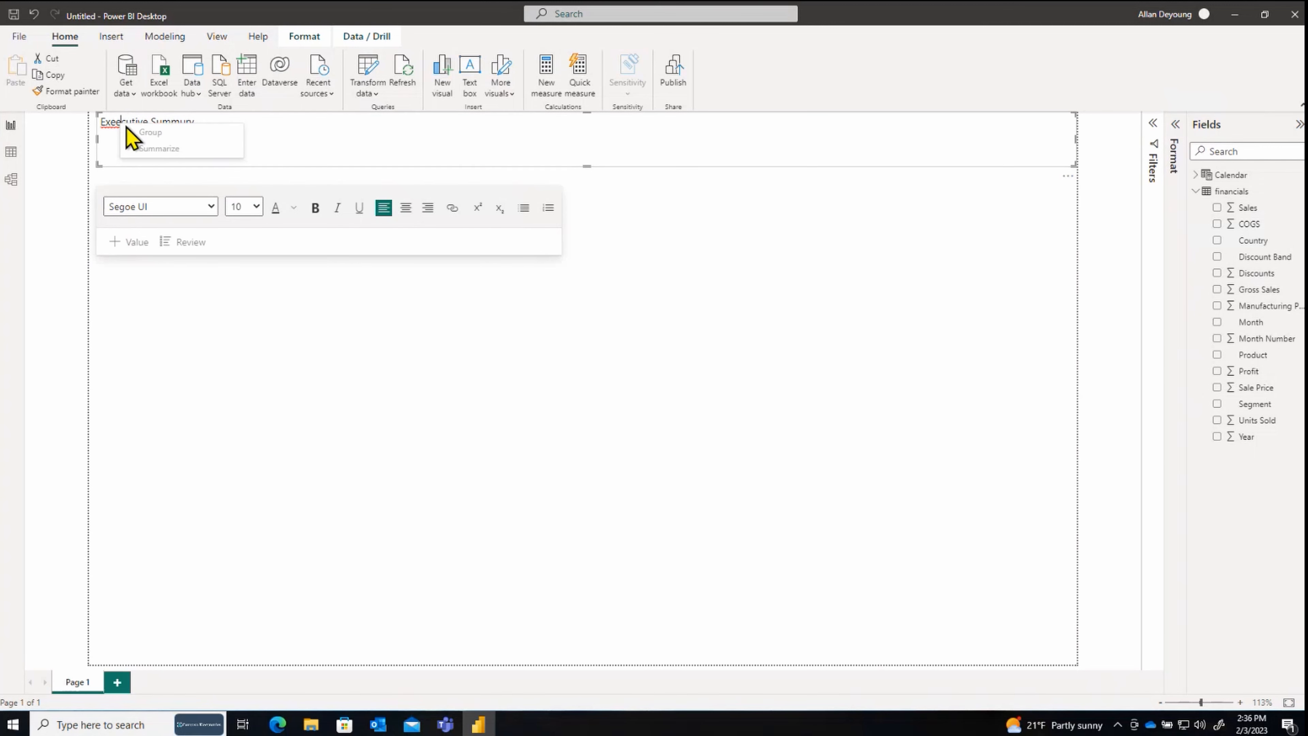
{"action": "left_click", "coordinate": [144, 117]}
{"action": "left_click_drag", "start_coordinate": [202, 123], "coordinate": [100, 129]}
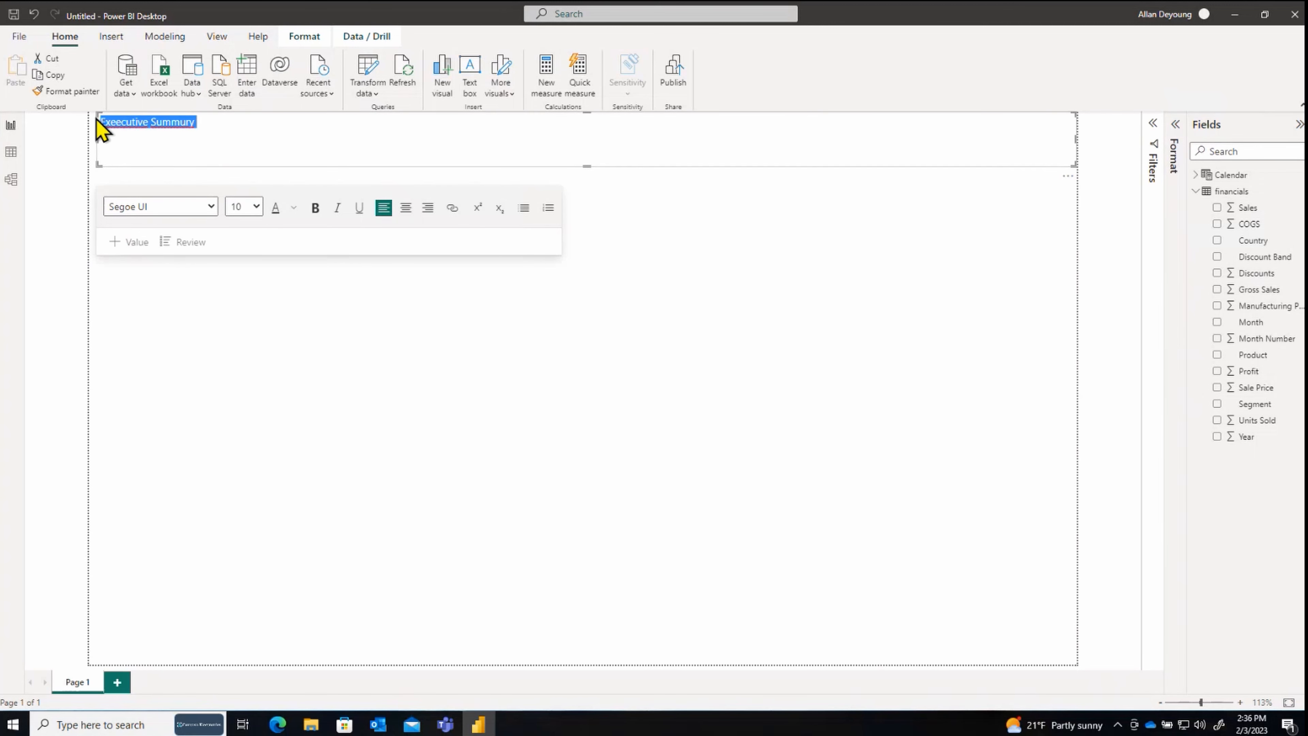
{"action": "type", "text": "E"}
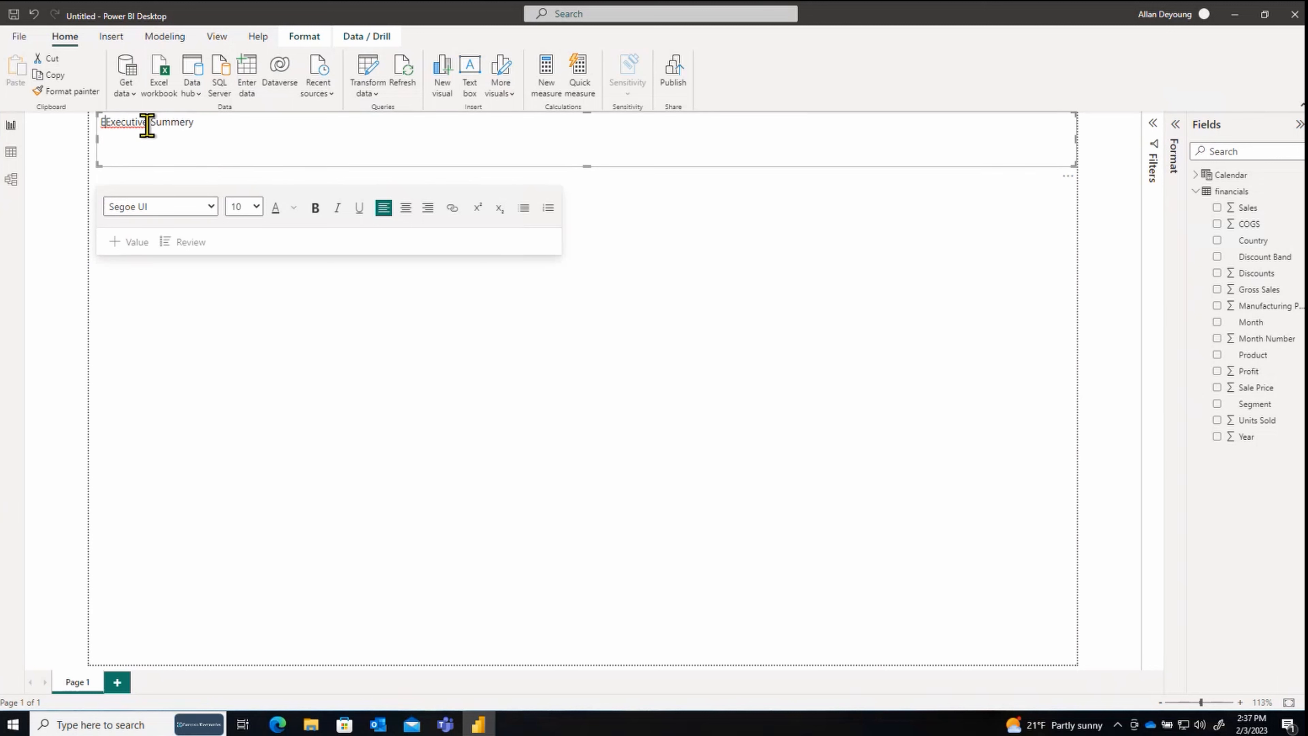
{"action": "key", "text": "BackSpace"}
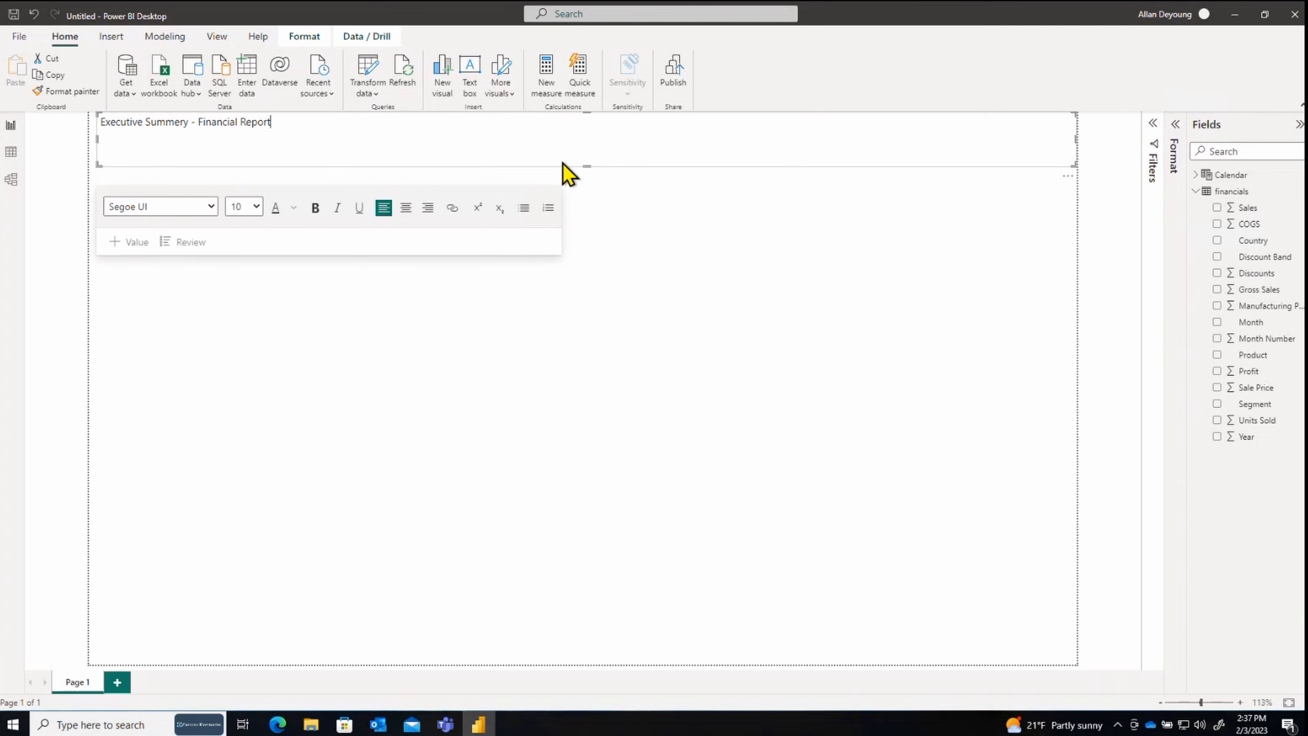
Step: Fill the background of the banner text box with the dark blue theme color
{"action": "left_click", "coordinate": [1177, 125]}
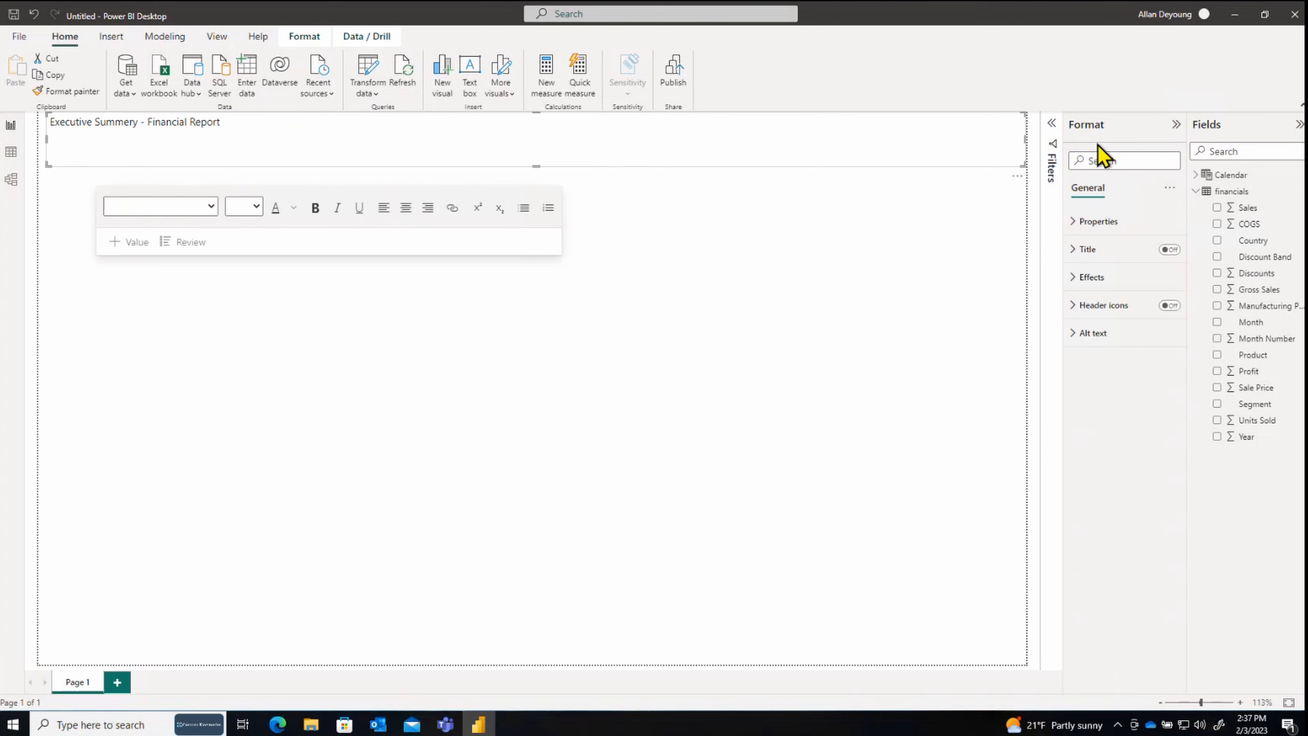
{"action": "left_click", "coordinate": [230, 142]}
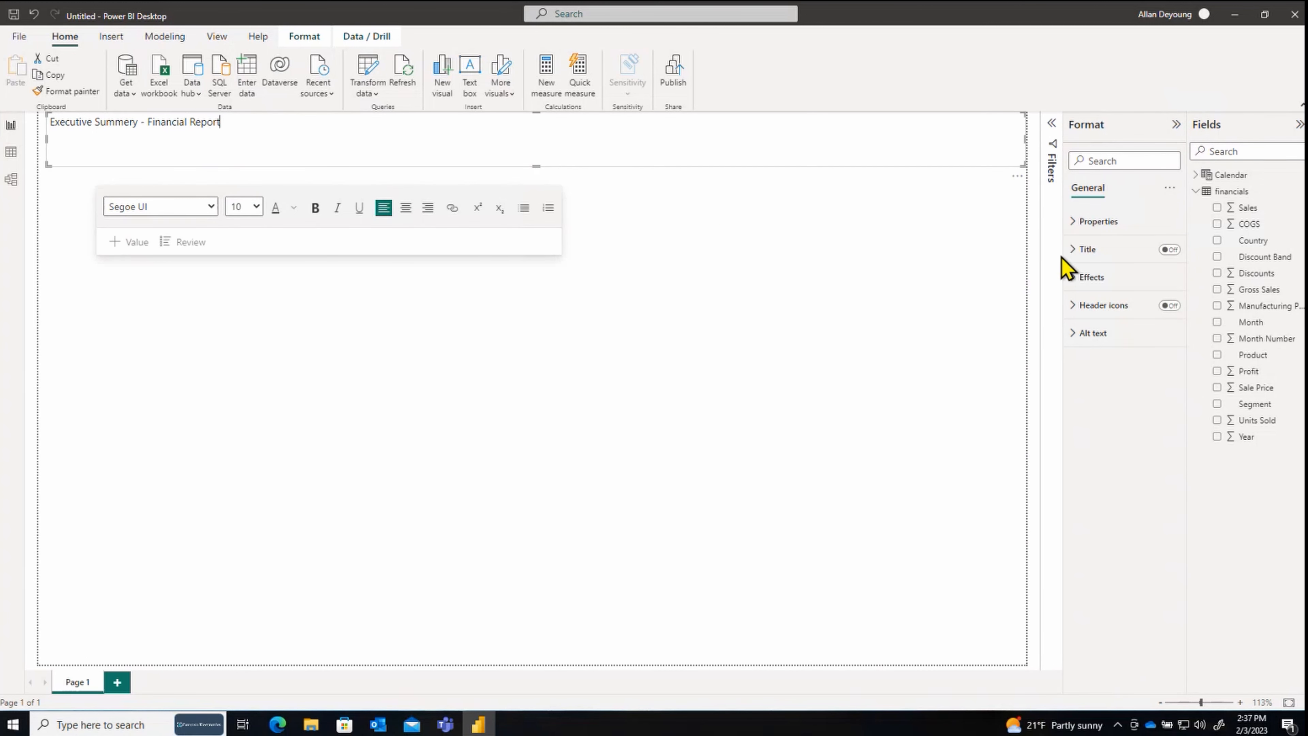
{"action": "left_click", "coordinate": [1073, 222]}
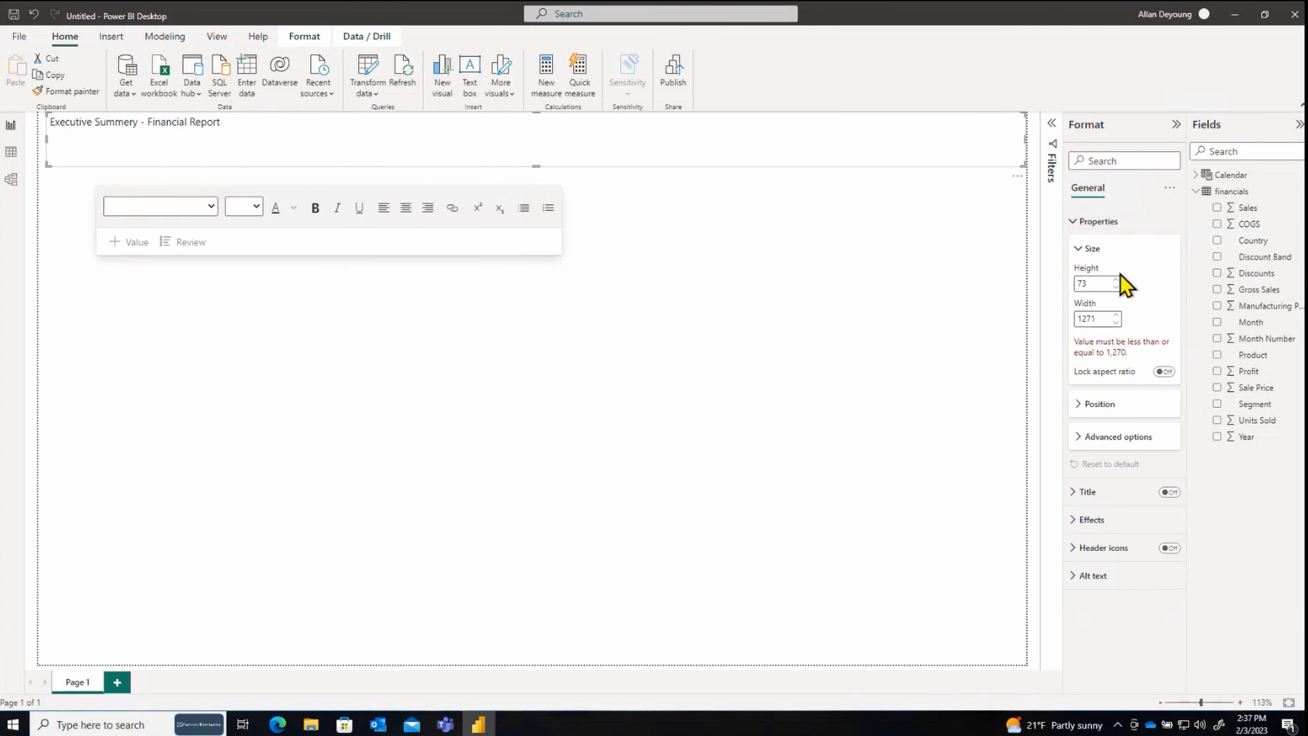
{"action": "left_click", "coordinate": [1074, 223]}
{"action": "left_click", "coordinate": [1073, 252]}
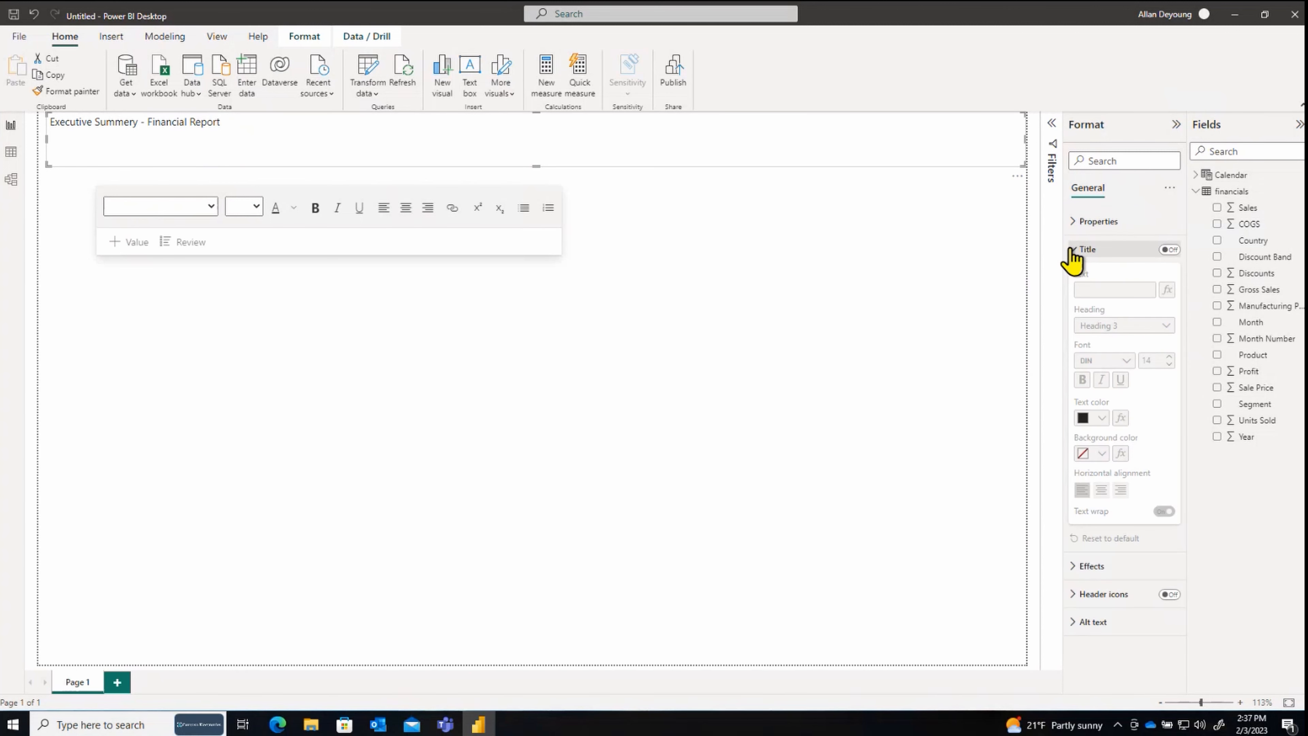
{"action": "left_click", "coordinate": [1073, 252]}
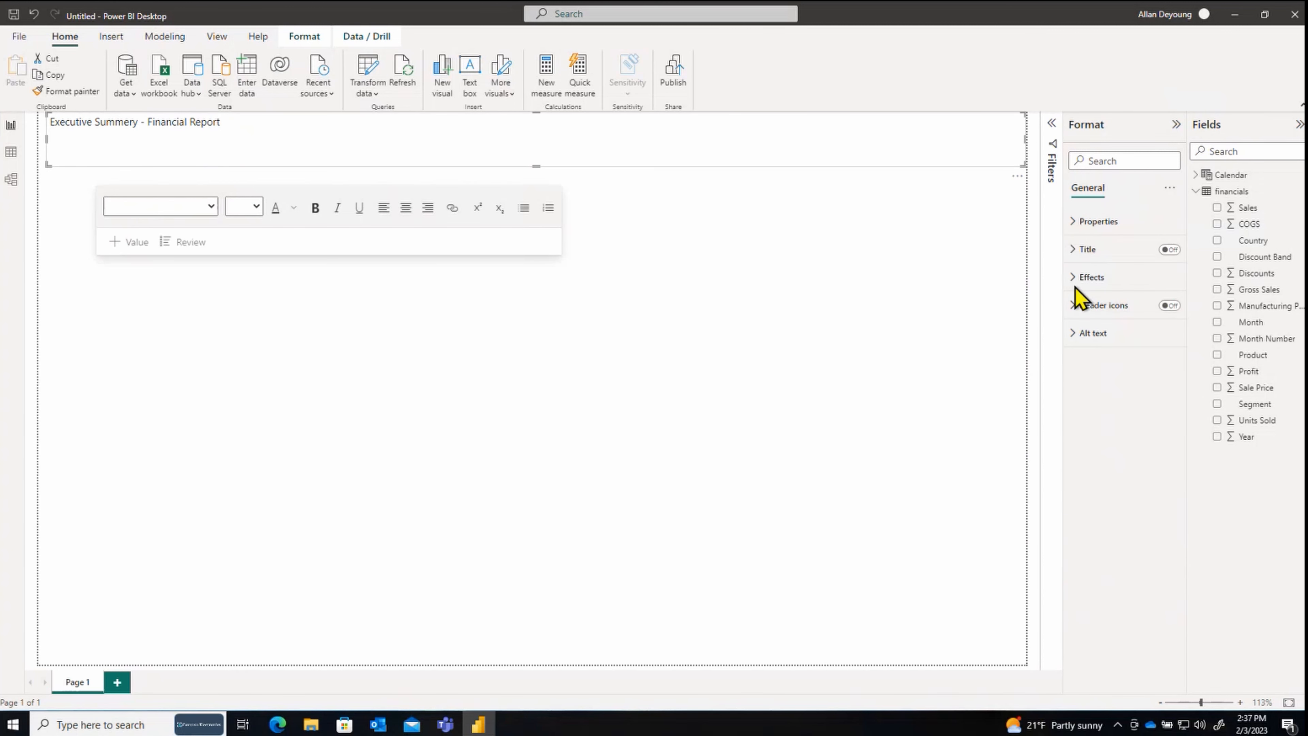
{"action": "left_click", "coordinate": [1073, 279]}
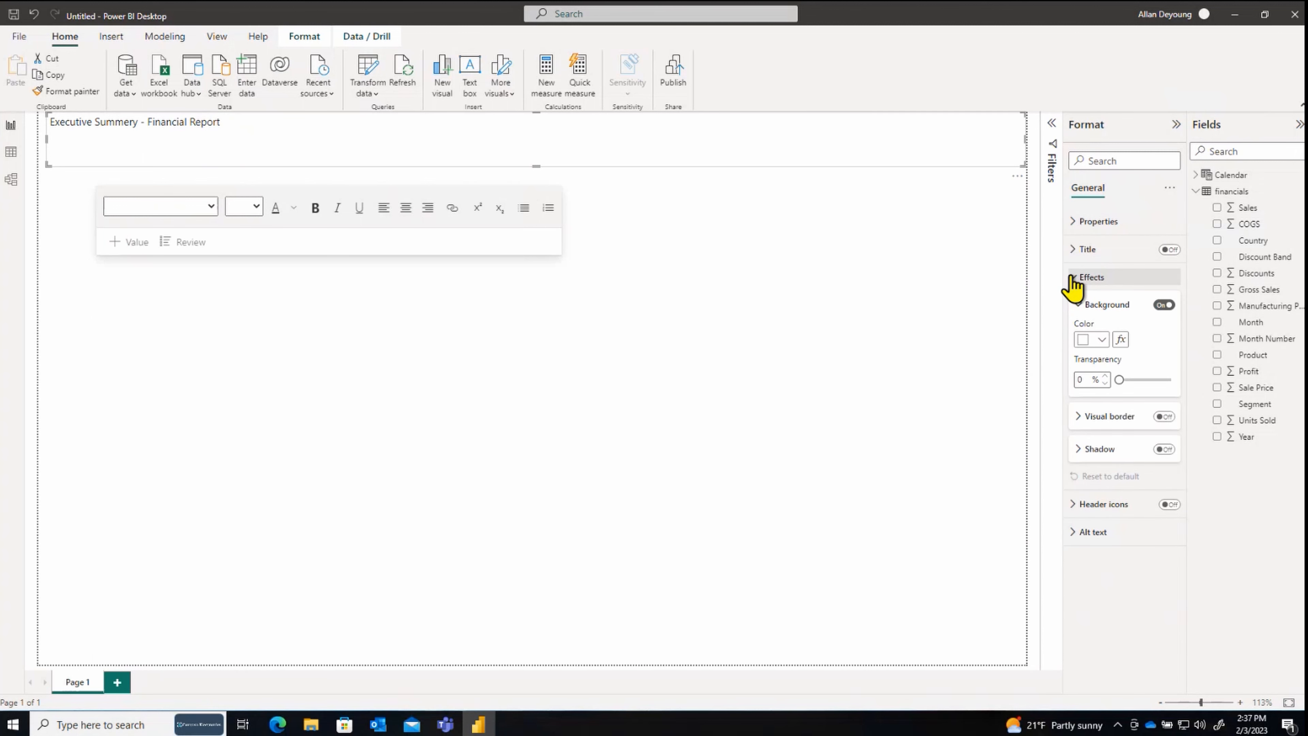
{"action": "left_click", "coordinate": [1102, 340]}
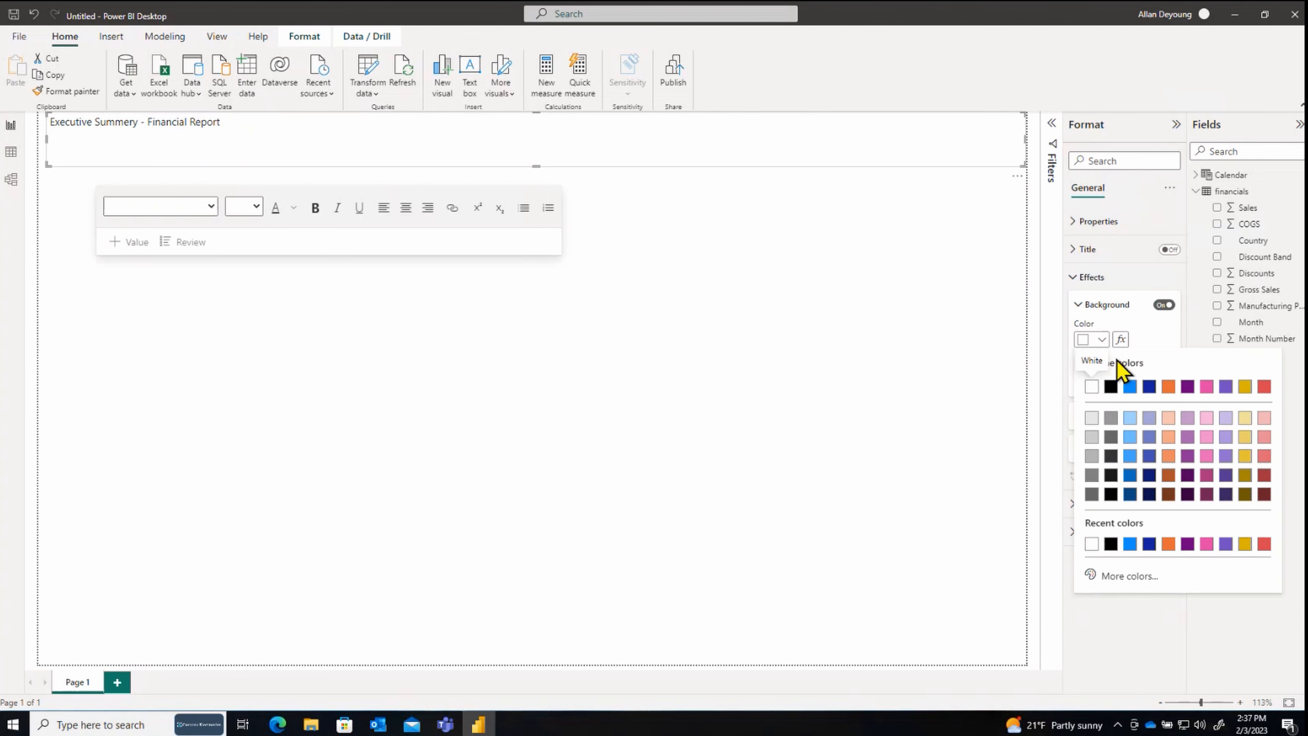
{"action": "left_click", "coordinate": [1147, 387]}
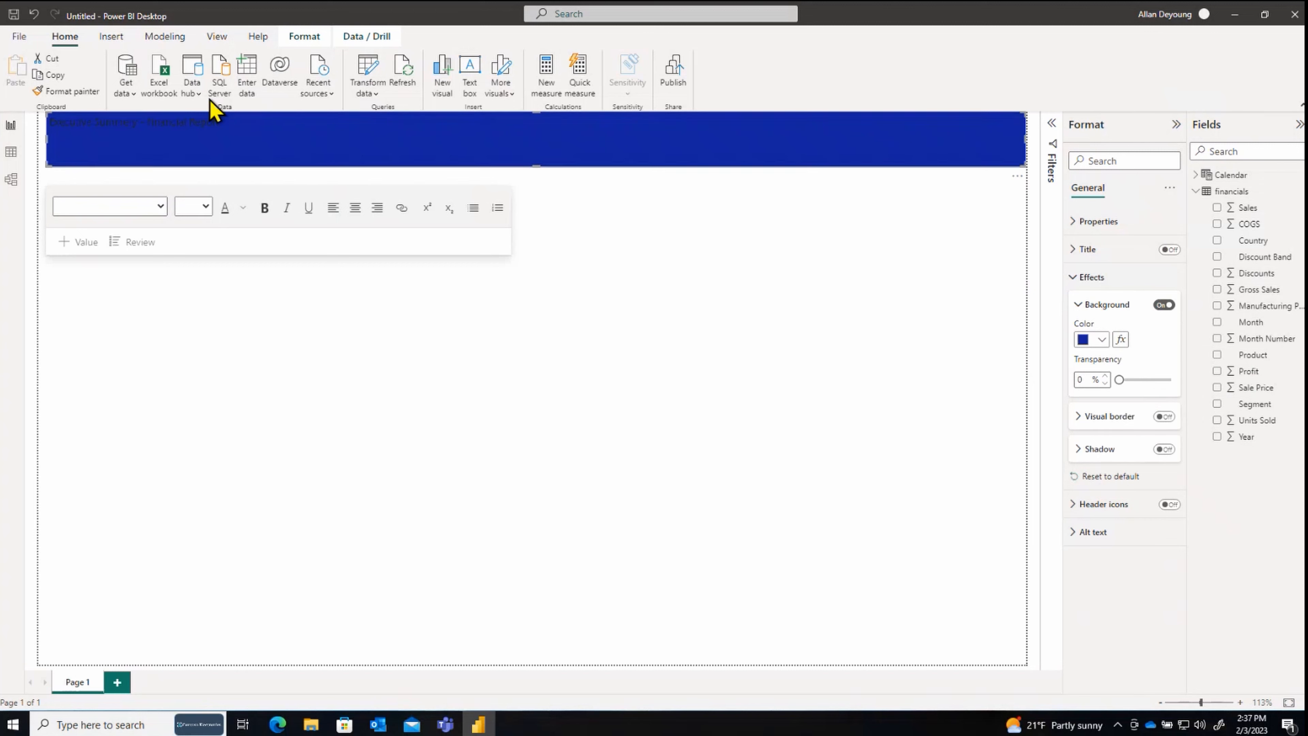
Step: Change the font color of the whole banner title to white
{"action": "left_click", "coordinate": [265, 209]}
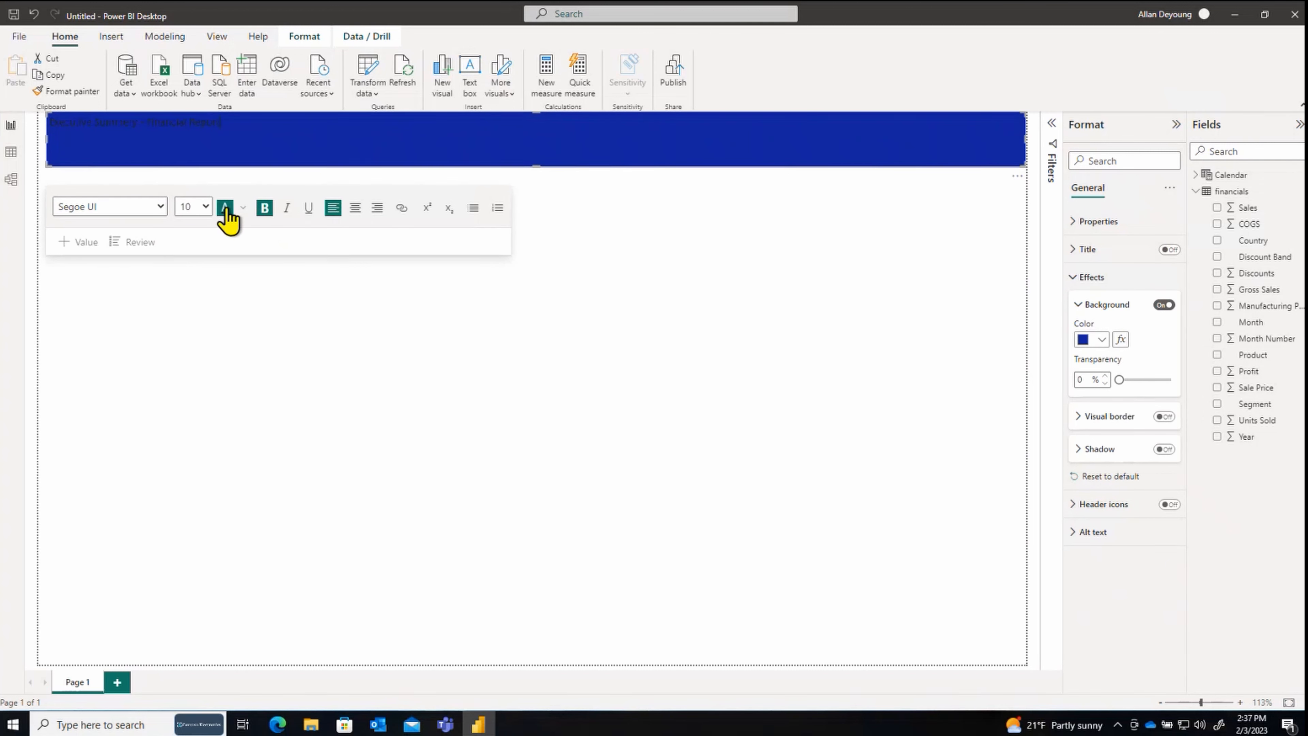
{"action": "left_click", "coordinate": [242, 208]}
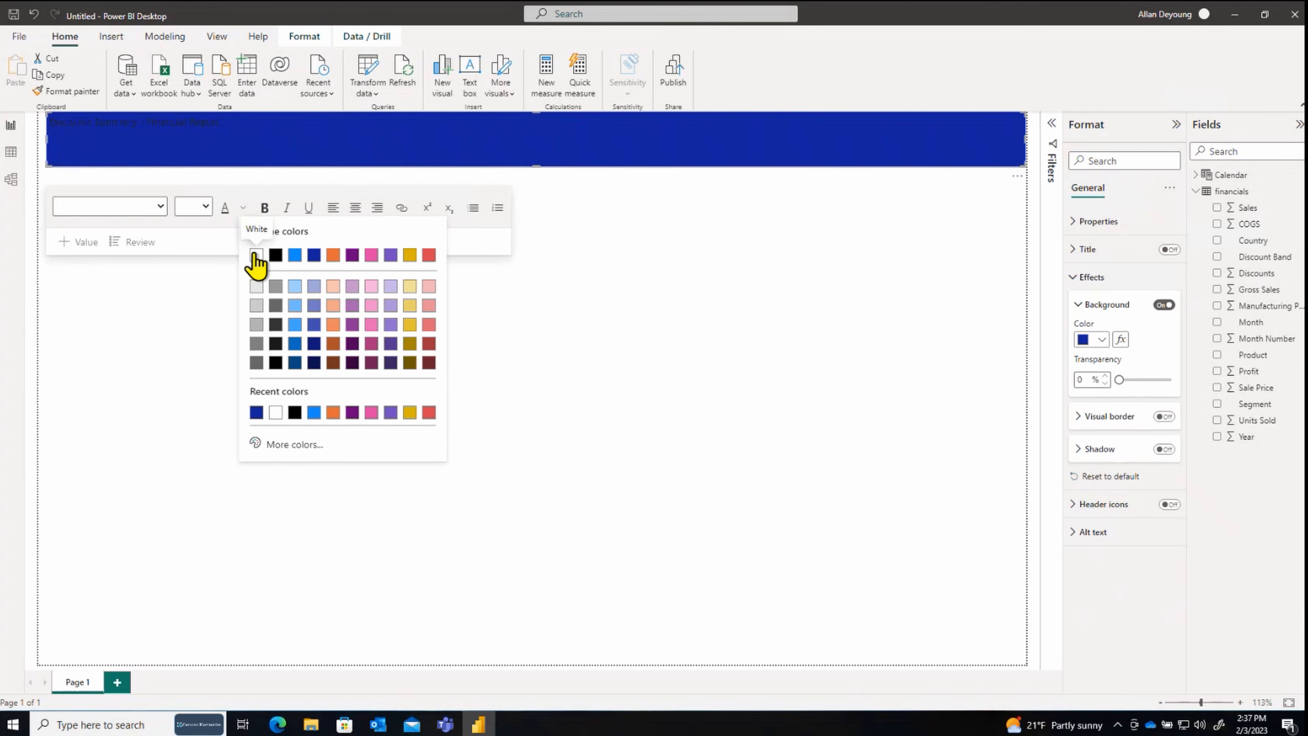
{"action": "left_click", "coordinate": [256, 255]}
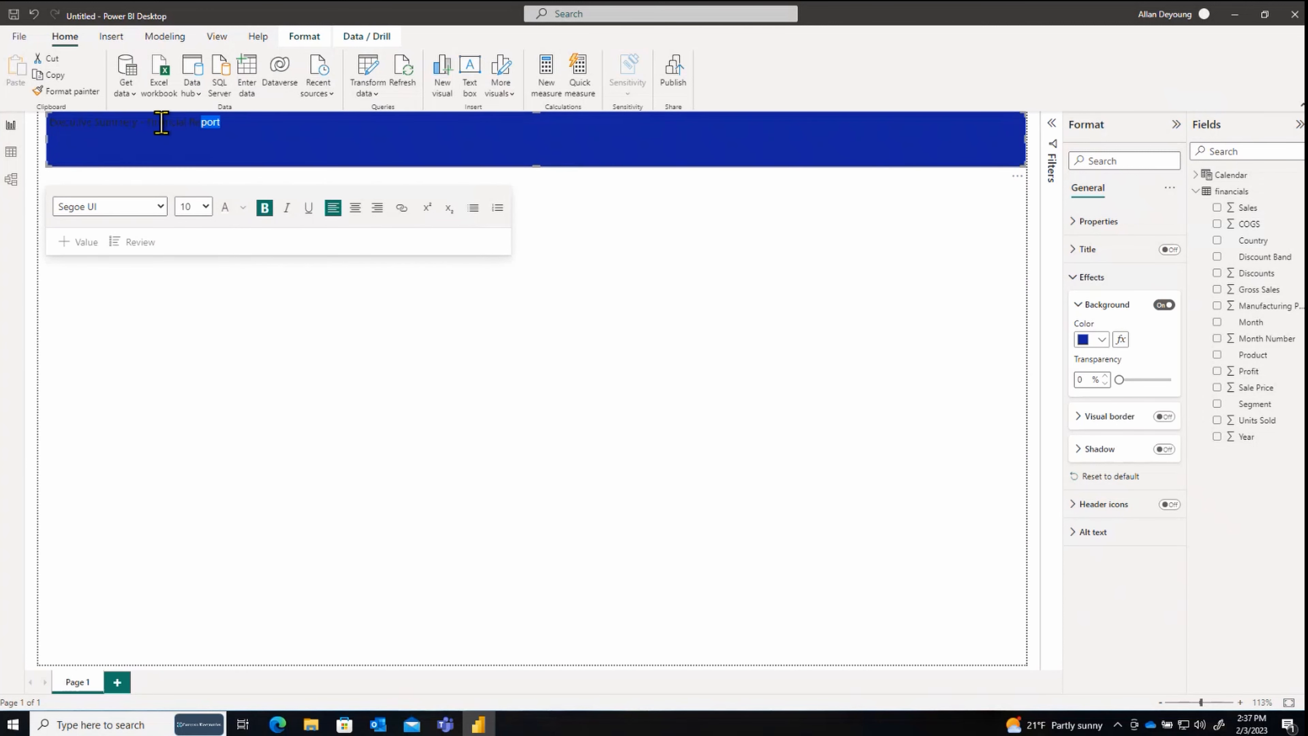
{"action": "left_click_drag", "start_coordinate": [161, 123], "coordinate": [24, 132]}
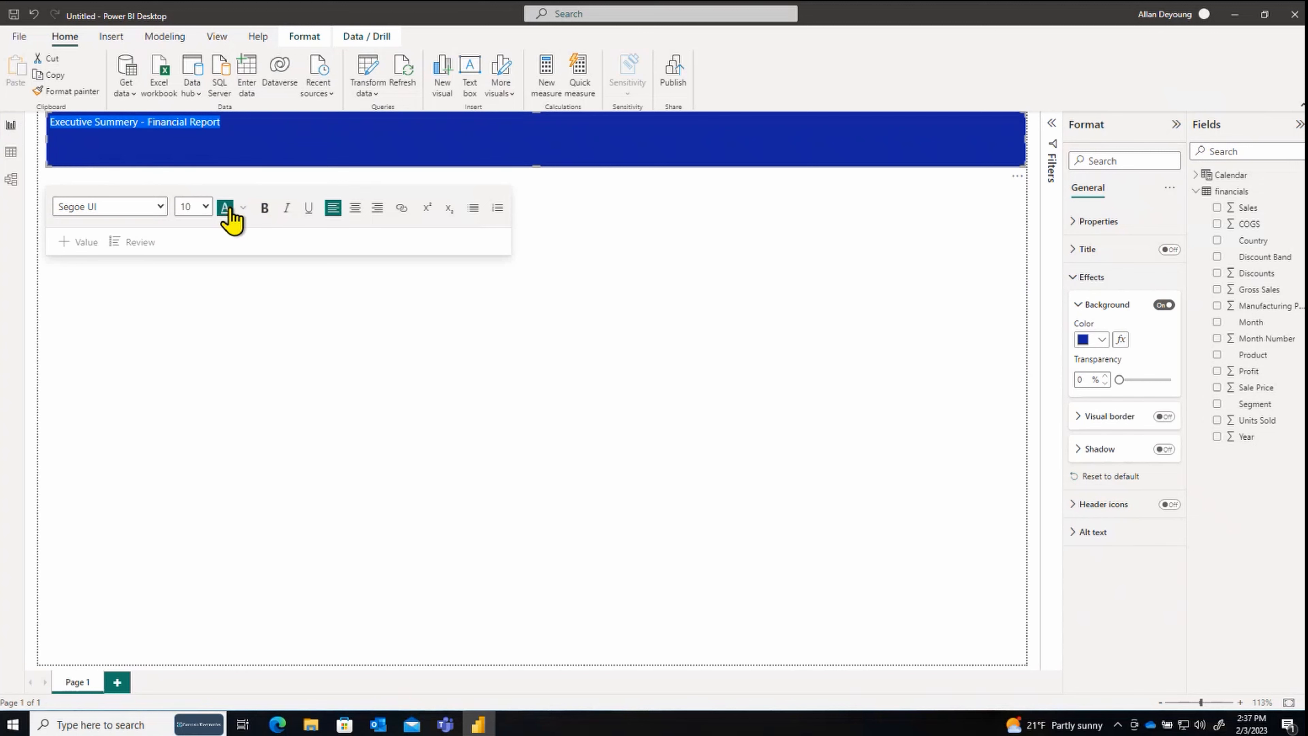
{"action": "left_click", "coordinate": [206, 242]}
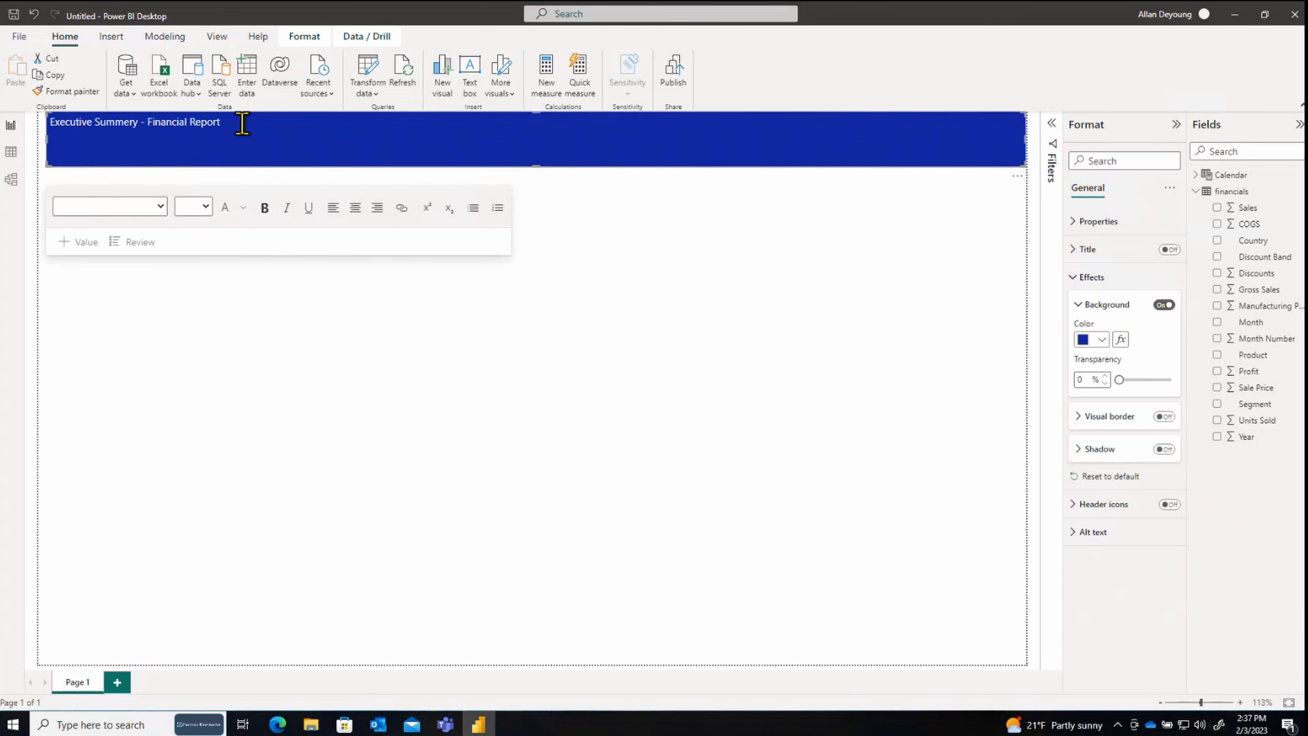
Step: Set the banner title's font size to 20 and center the text
{"action": "left_click_drag", "start_coordinate": [243, 123], "coordinate": [6, 132]}
{"action": "left_click", "coordinate": [206, 207]}
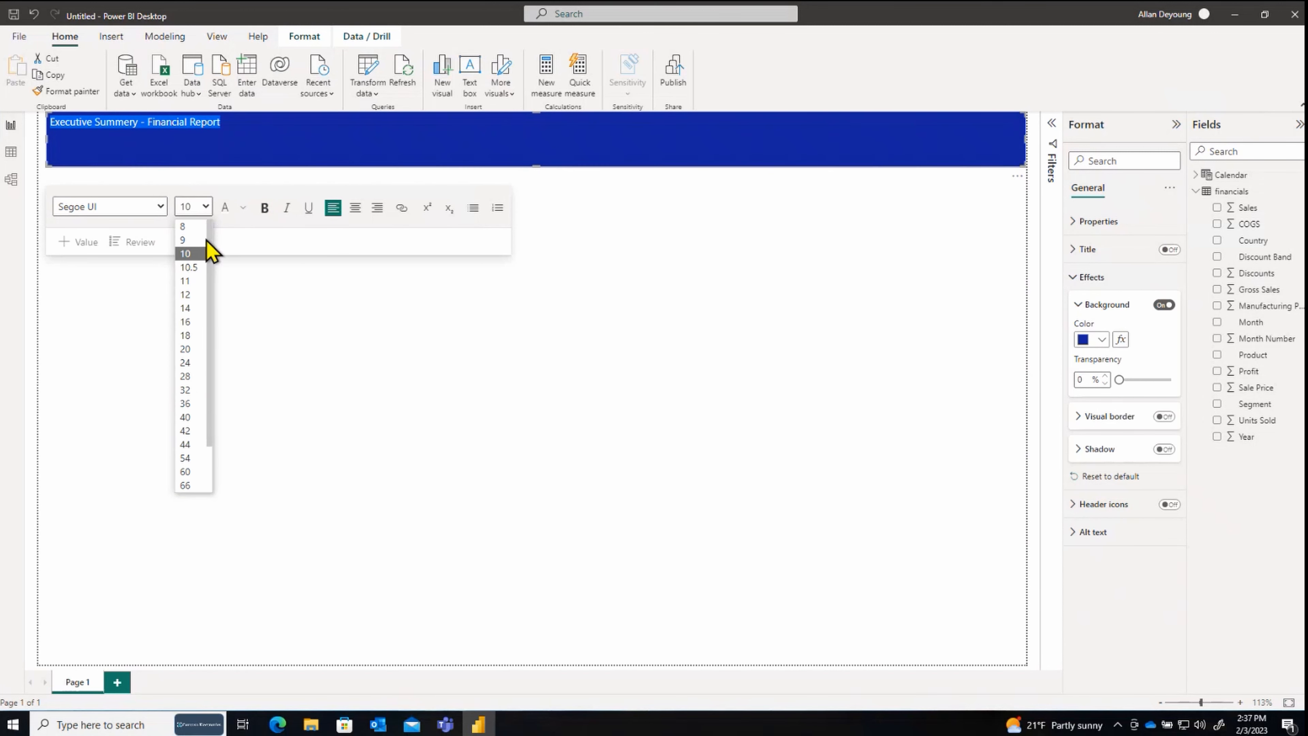
{"action": "left_click", "coordinate": [191, 392]}
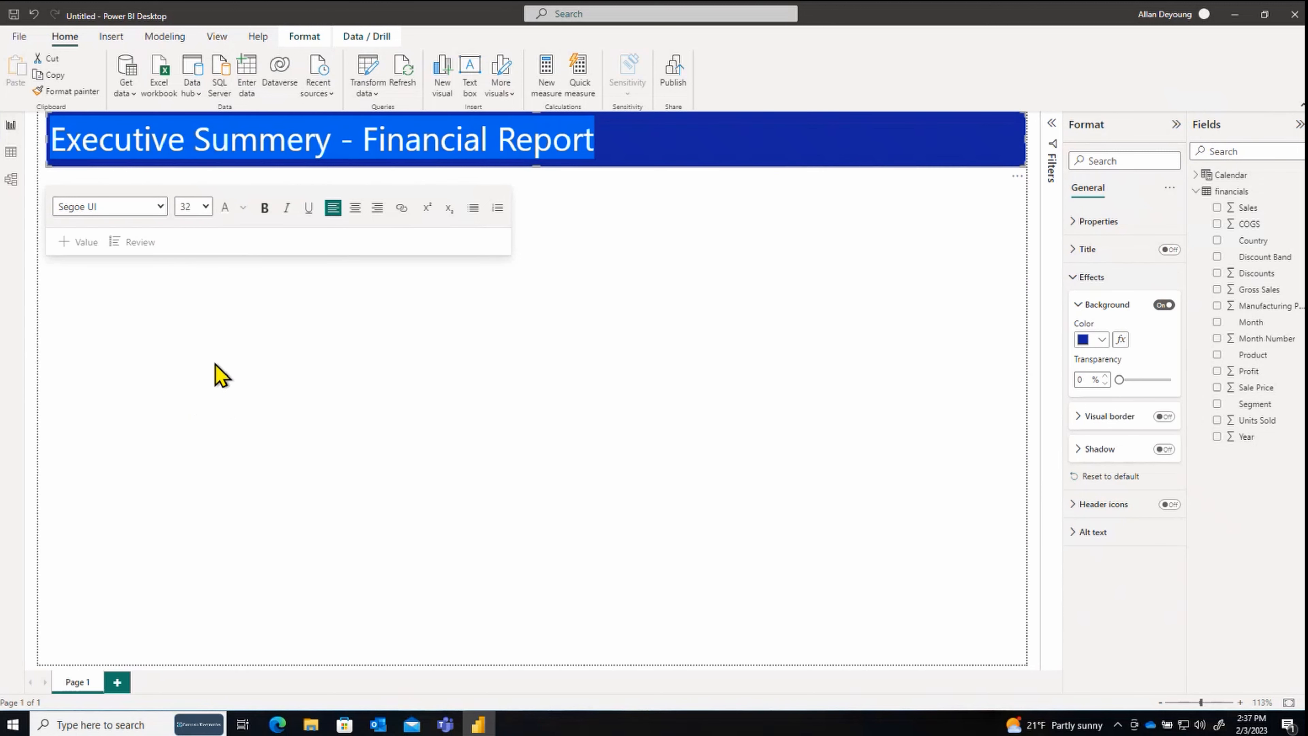
{"action": "left_click", "coordinate": [208, 206]}
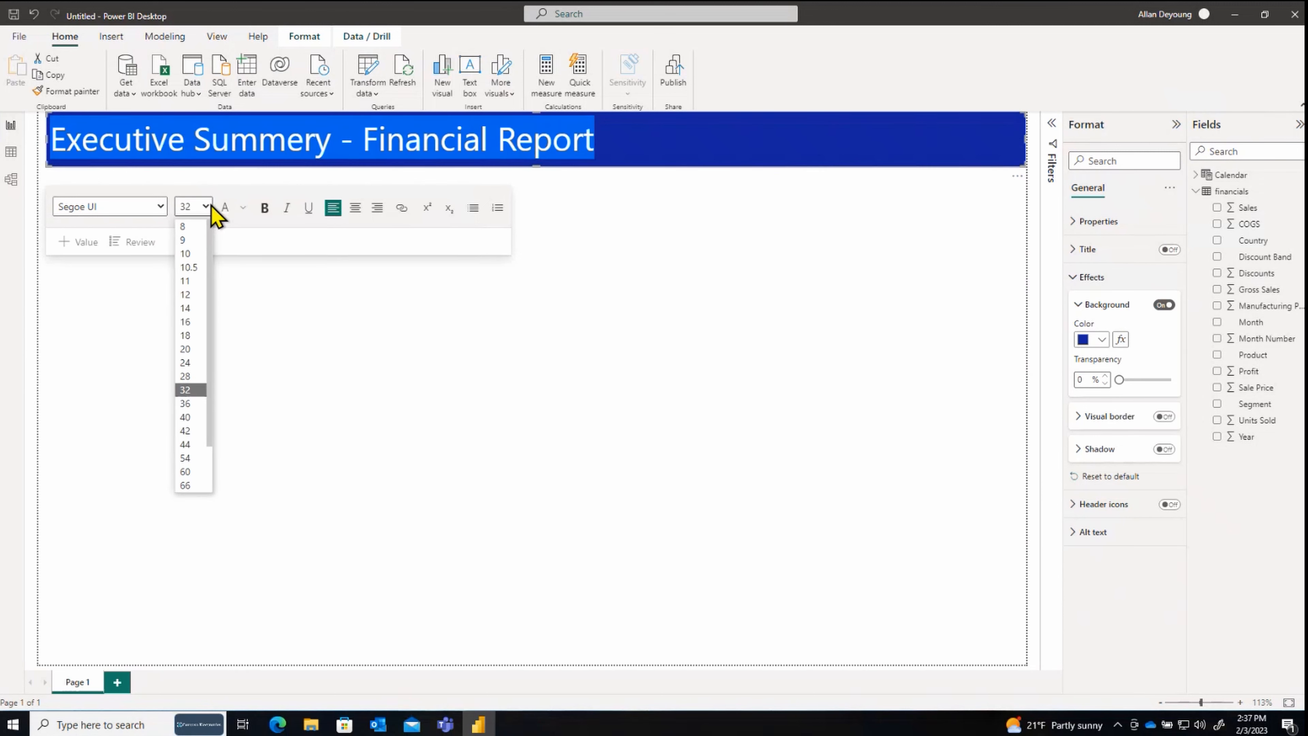
{"action": "left_click", "coordinate": [190, 349]}
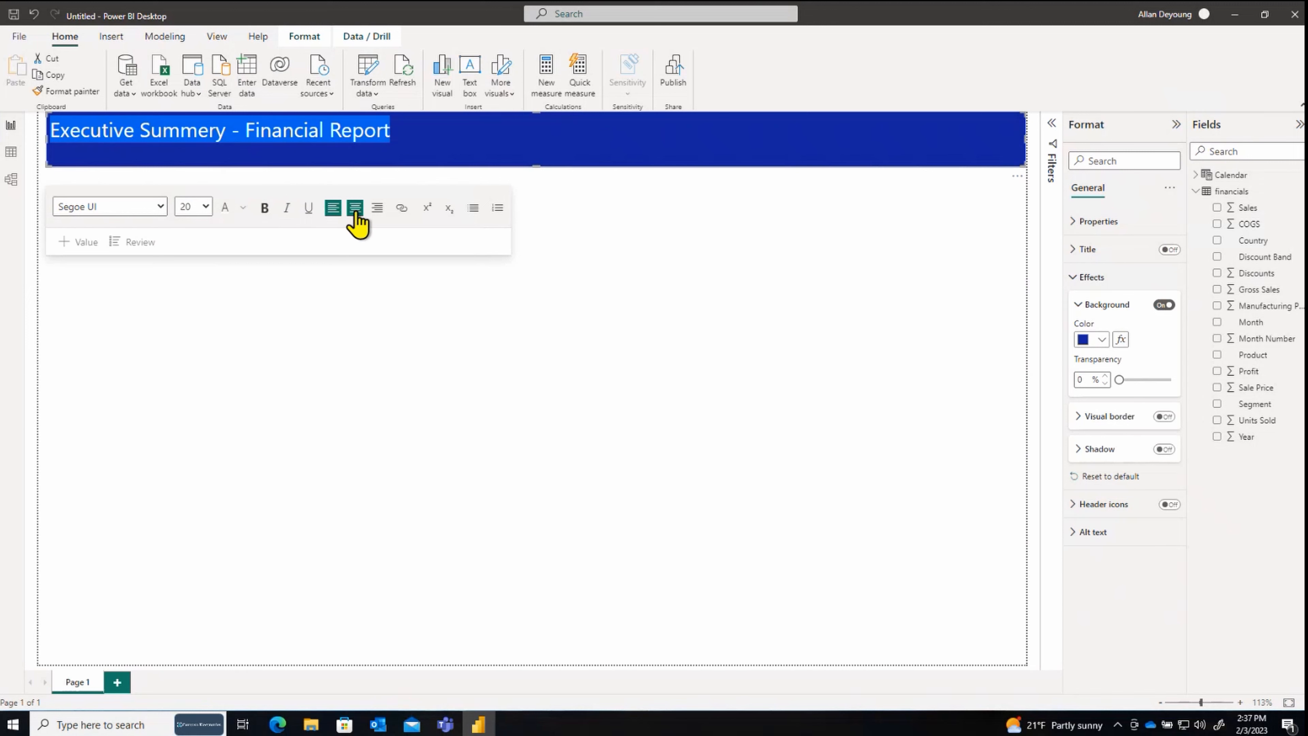
{"action": "left_click", "coordinate": [355, 208]}
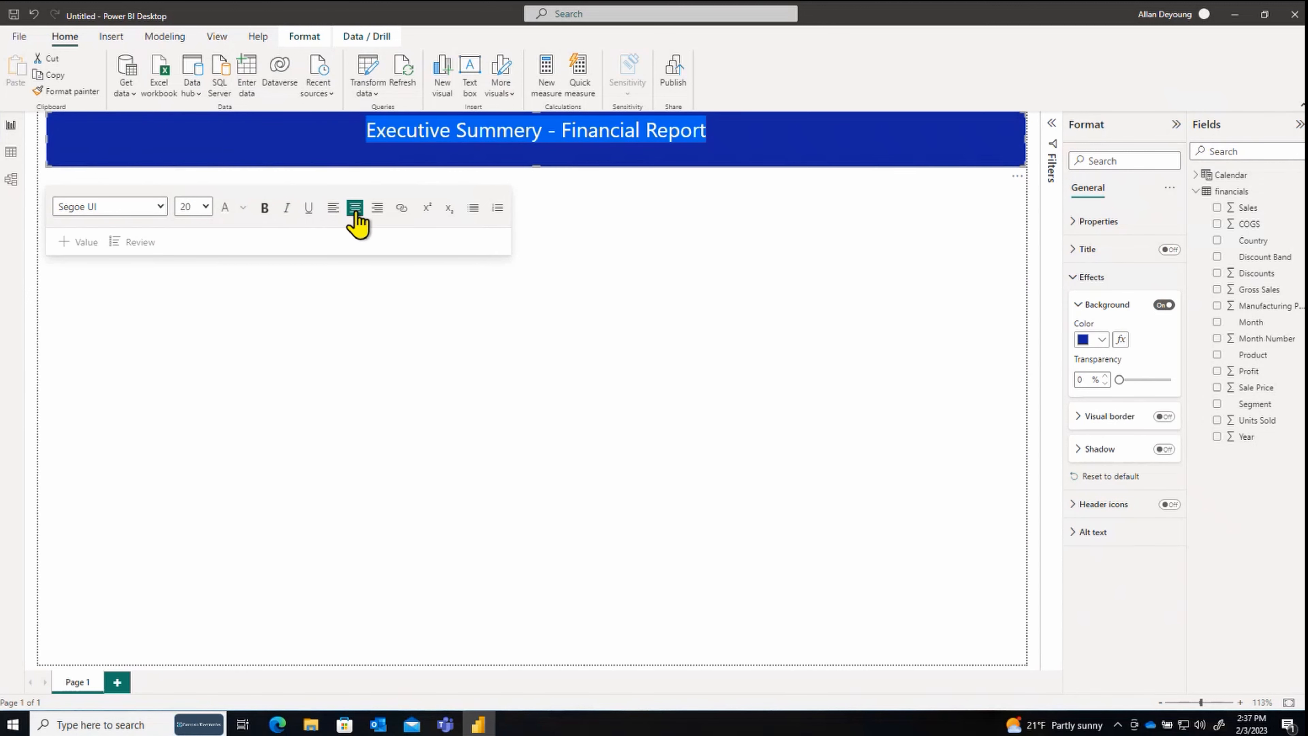
Step: Reduce the banner's height so it closely fits the title line, and deselect the banner
{"action": "left_click", "coordinate": [531, 178]}
{"action": "left_click", "coordinate": [534, 166]}
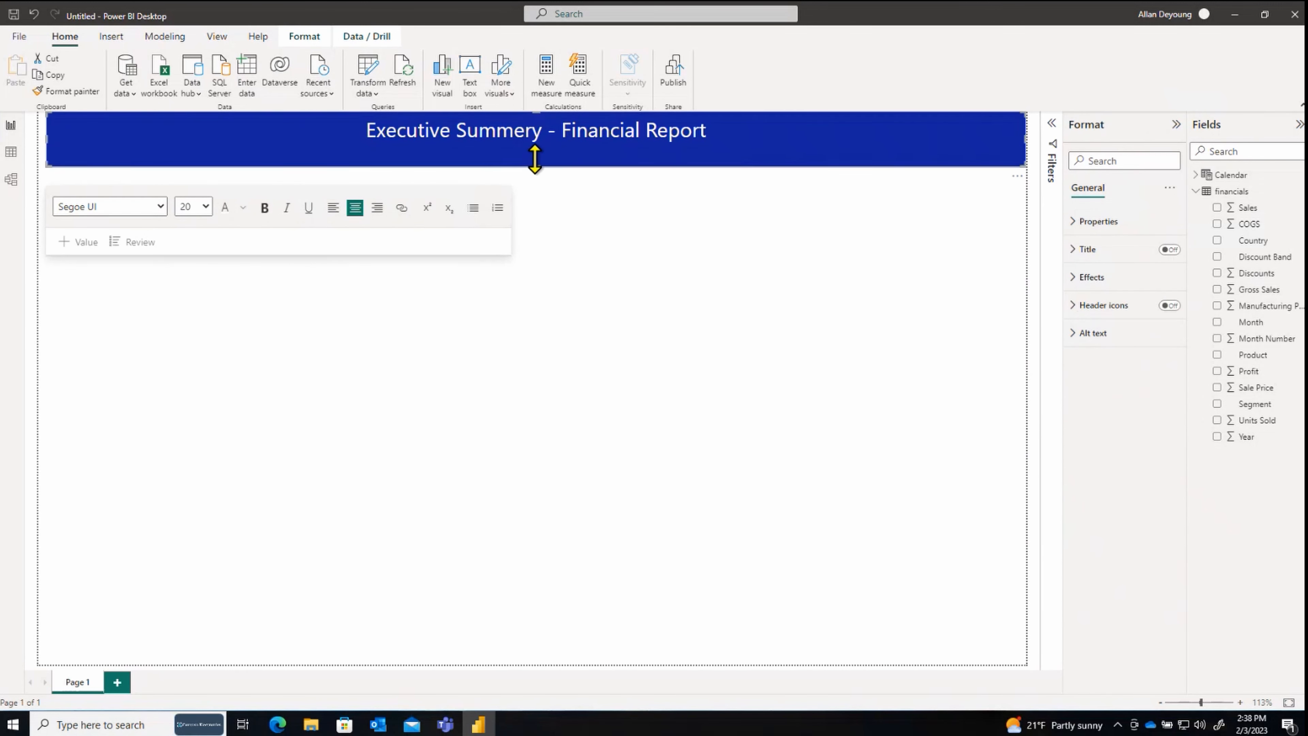
{"action": "left_click_drag", "start_coordinate": [534, 165], "coordinate": [534, 148]}
{"action": "left_click", "coordinate": [673, 228]}
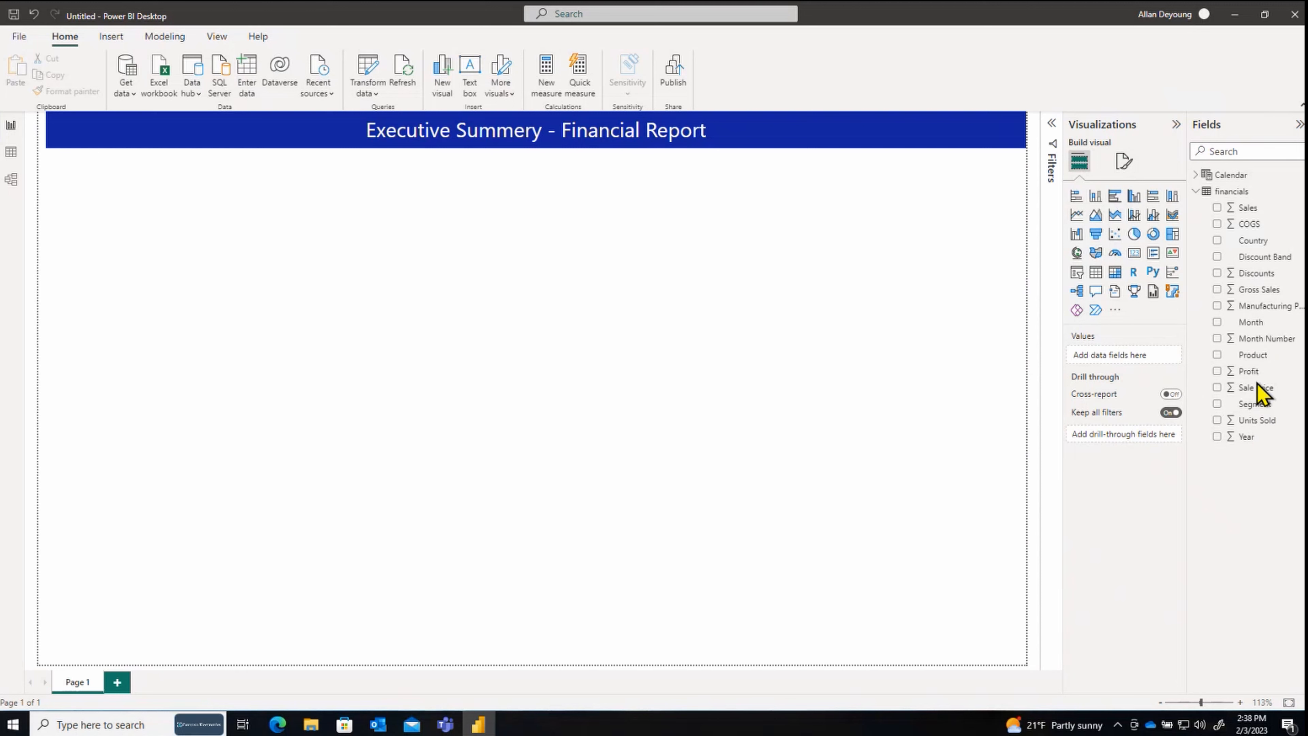
Step: Create a column chart of Profit from the financials table, make it narrower and taller, and place it directly below the banner's left end
{"action": "left_click", "coordinate": [1257, 372]}
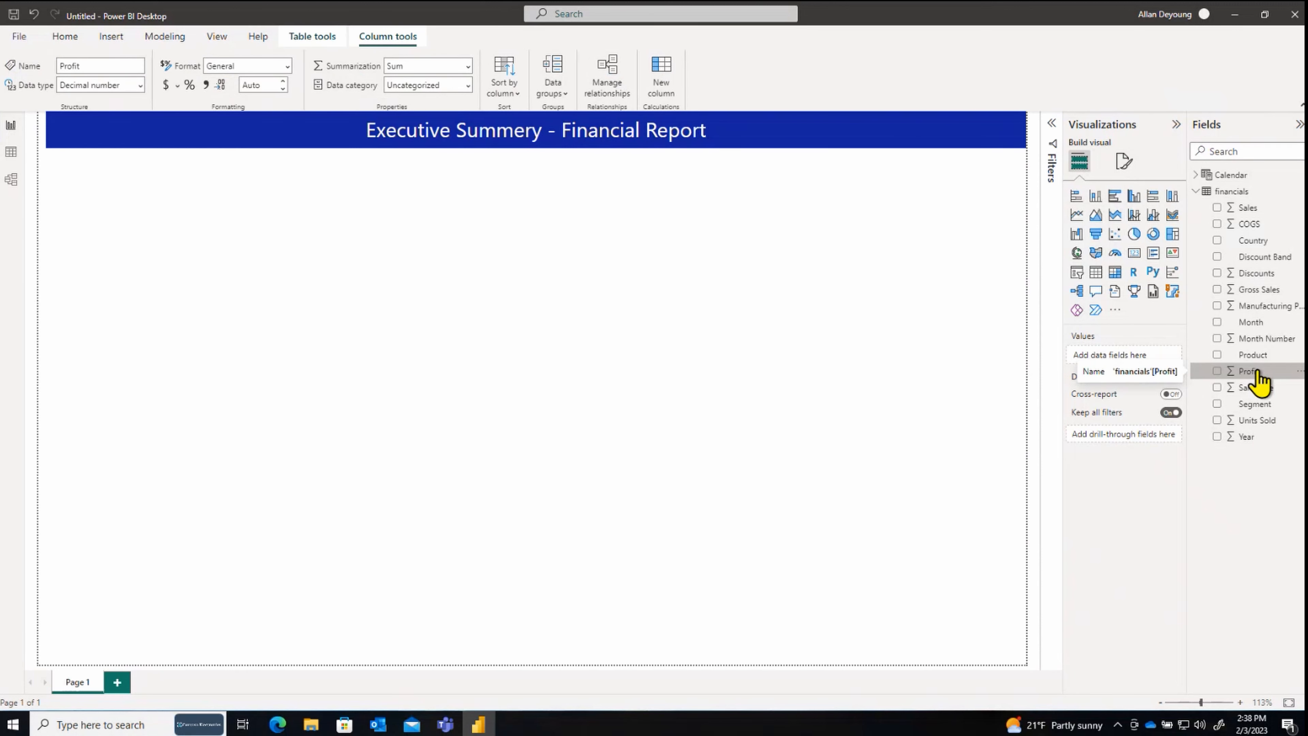
{"action": "left_click_drag", "start_coordinate": [1259, 375], "coordinate": [282, 312]}
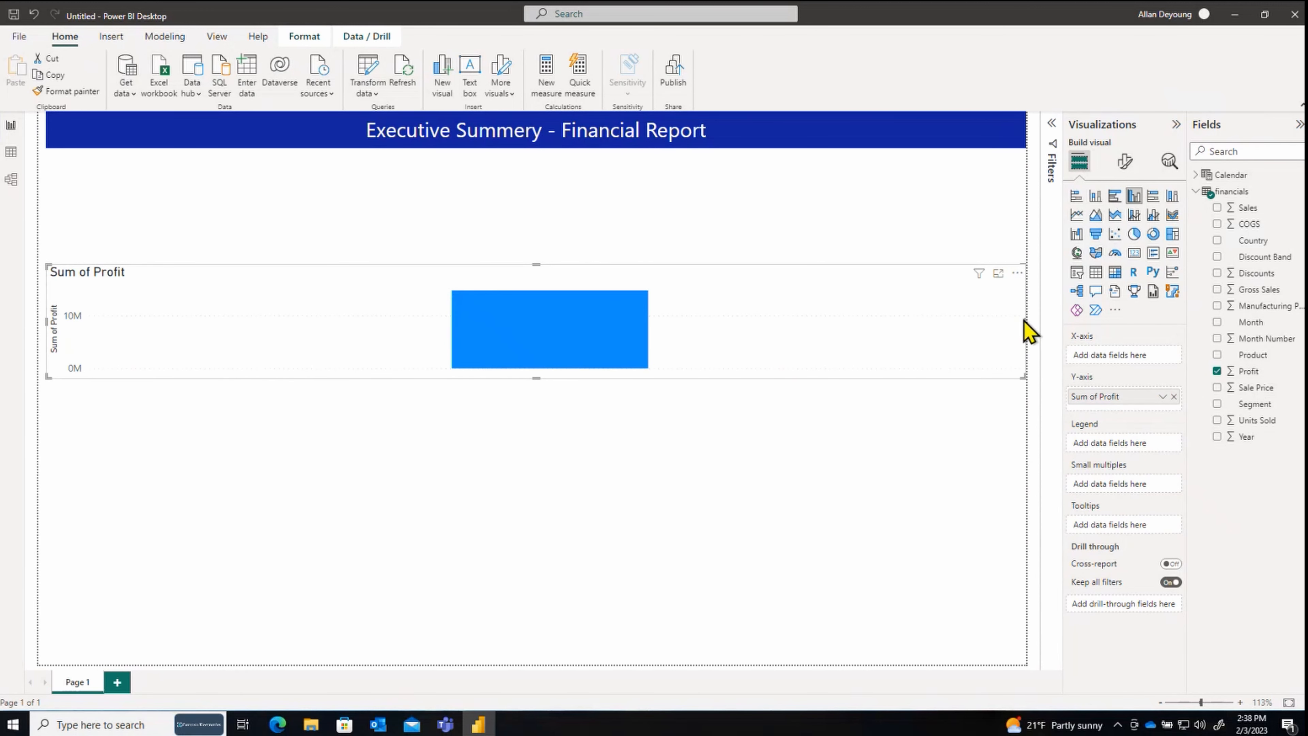
{"action": "left_click_drag", "start_coordinate": [1026, 321], "coordinate": [240, 324]}
{"action": "left_click_drag", "start_coordinate": [140, 264], "coordinate": [151, 173]}
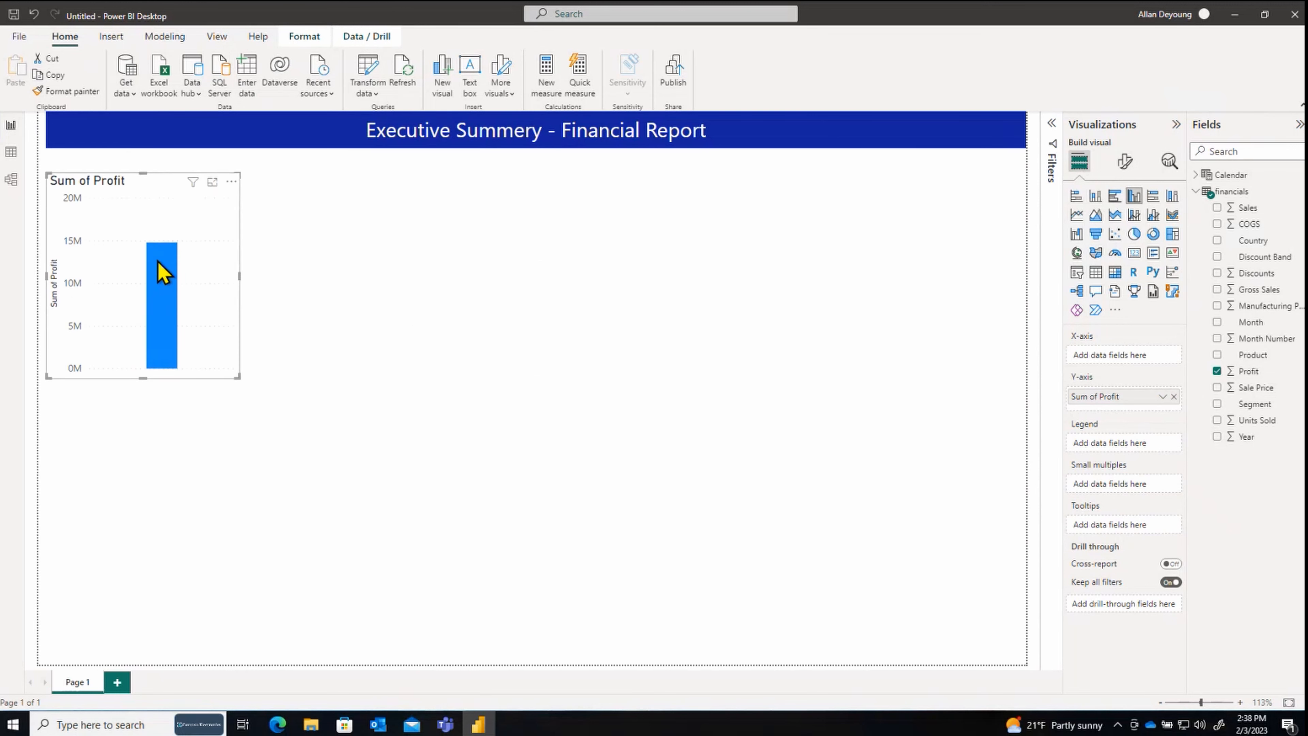
{"action": "left_click_drag", "start_coordinate": [158, 262], "coordinate": [158, 244]}
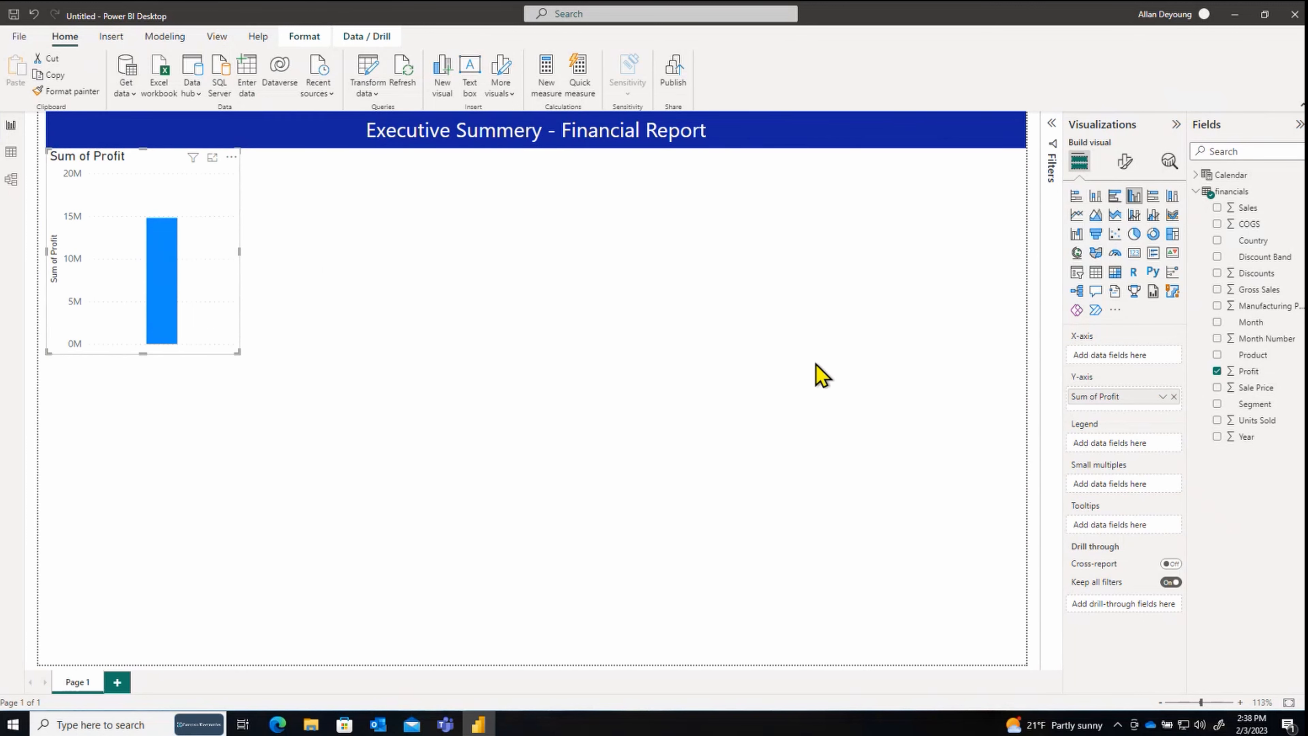
Step: Add the Date field of the Calendar table to the Profit column chart as its x-axis
{"action": "left_click", "coordinate": [1194, 175]}
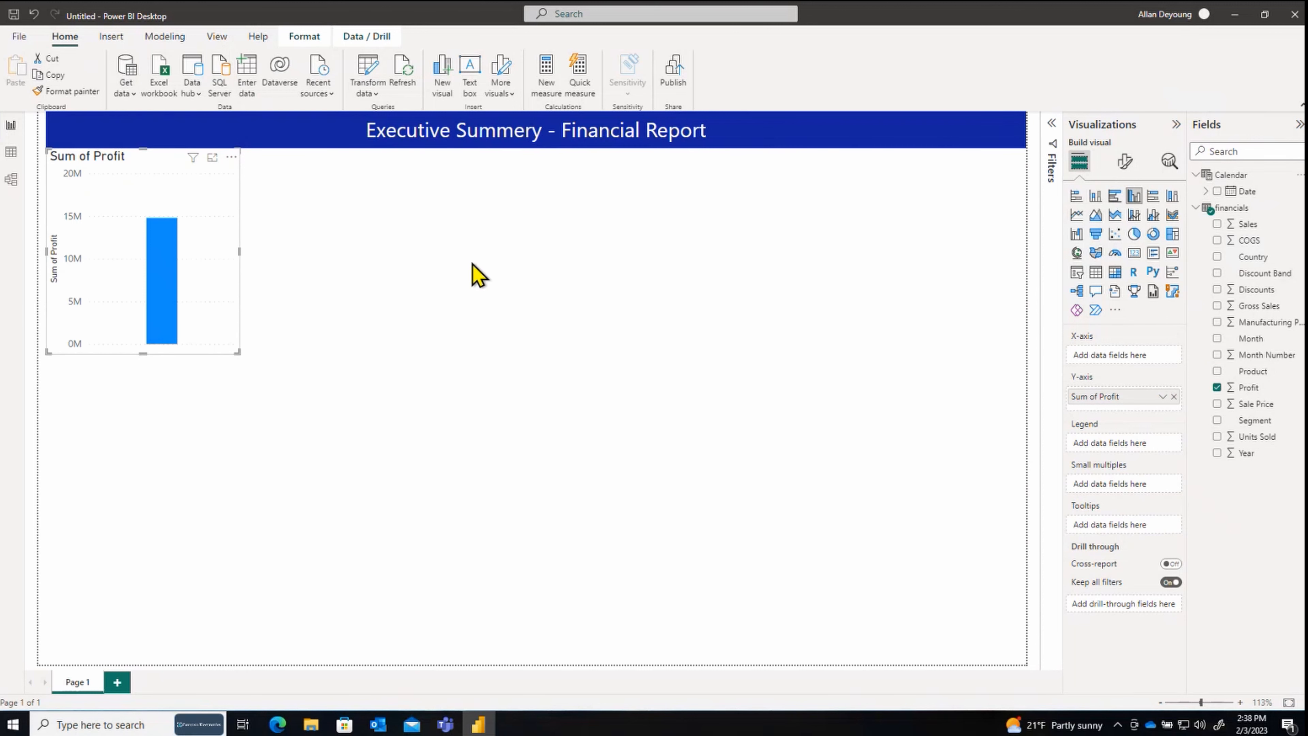
{"action": "left_click", "coordinate": [444, 261]}
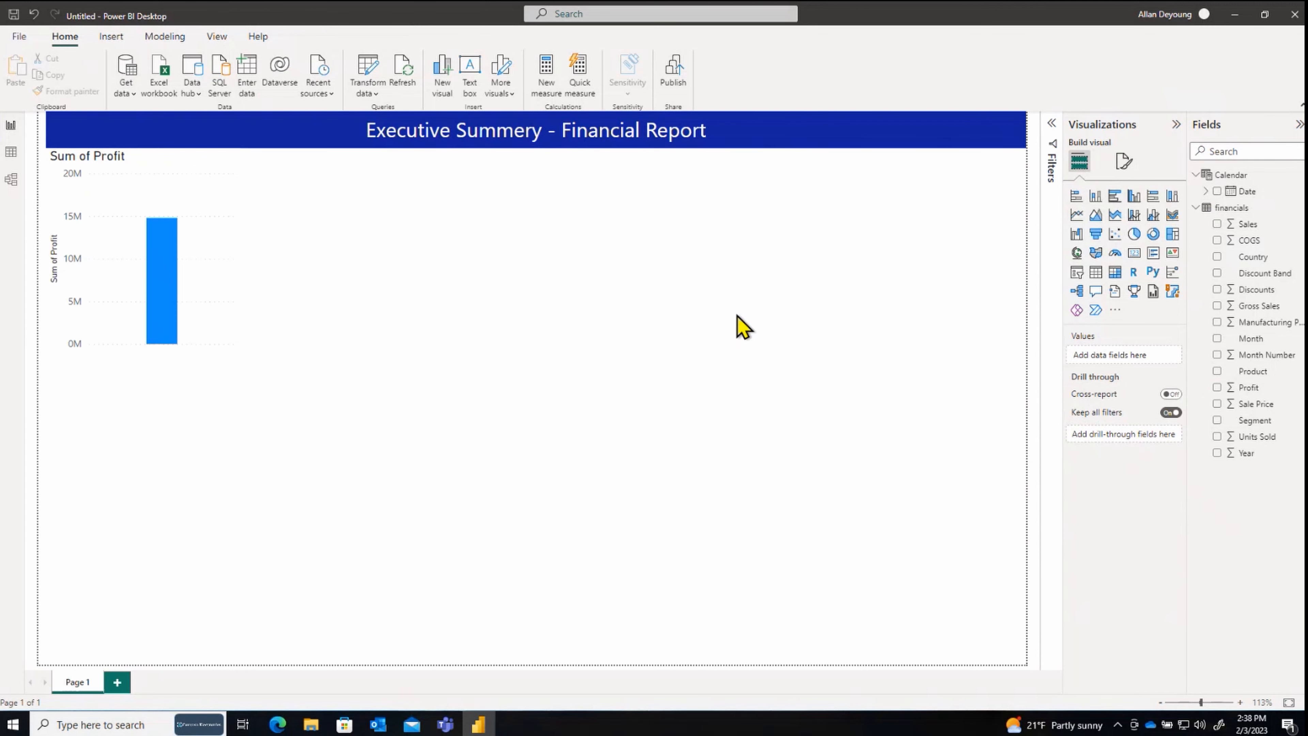
{"action": "left_click", "coordinate": [1253, 192]}
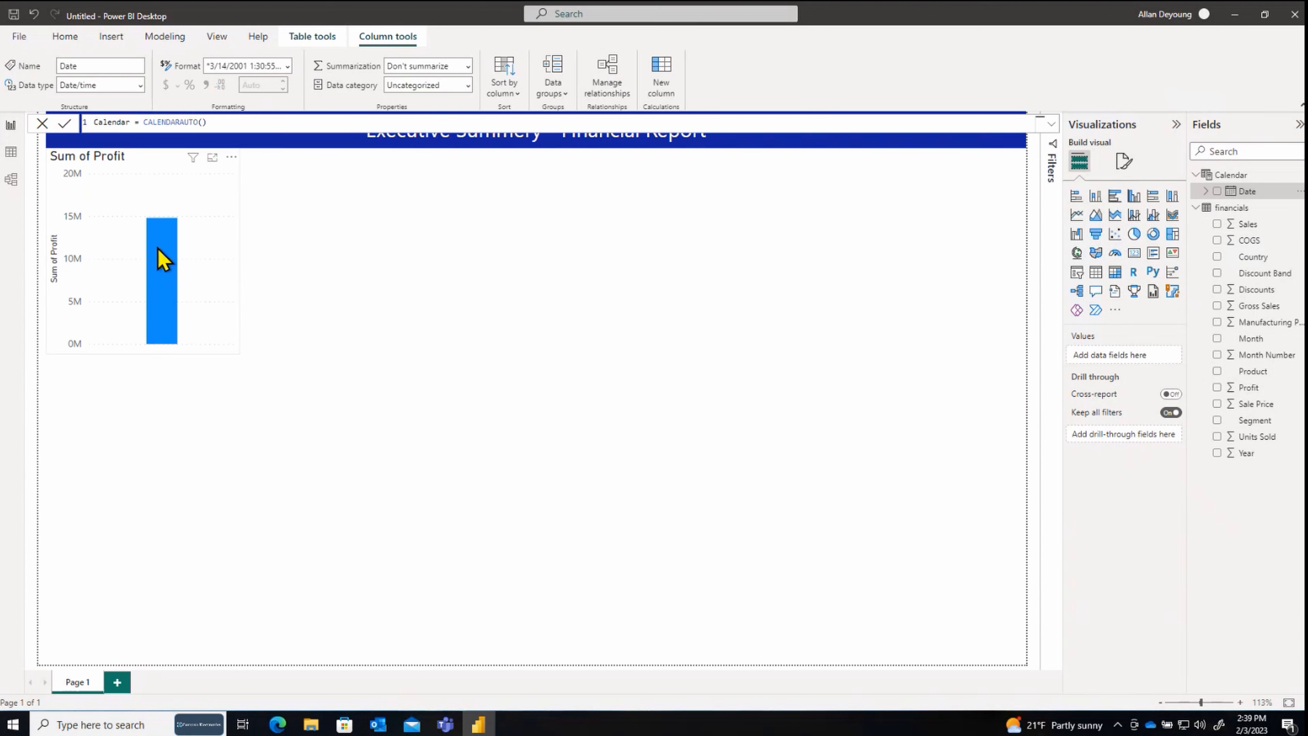
{"action": "mouse_move", "coordinate": [158, 249]}
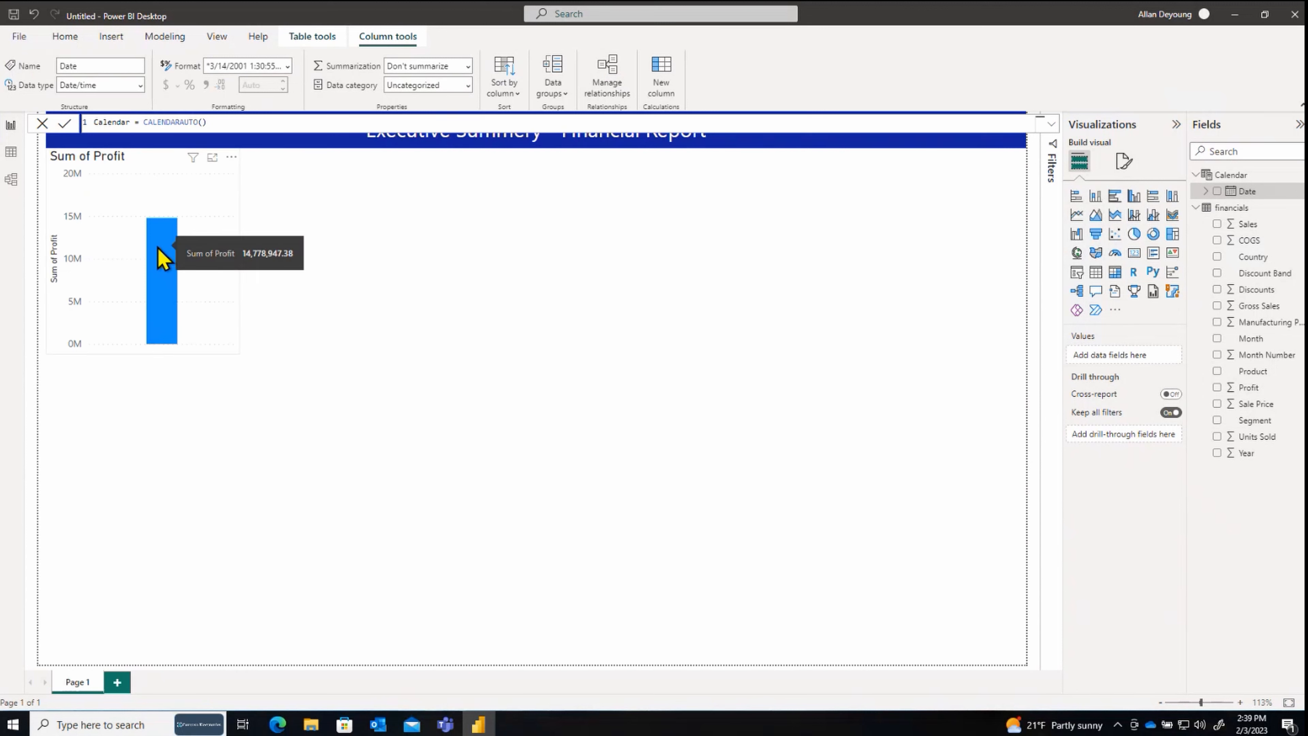
{"action": "left_click", "coordinate": [197, 253]}
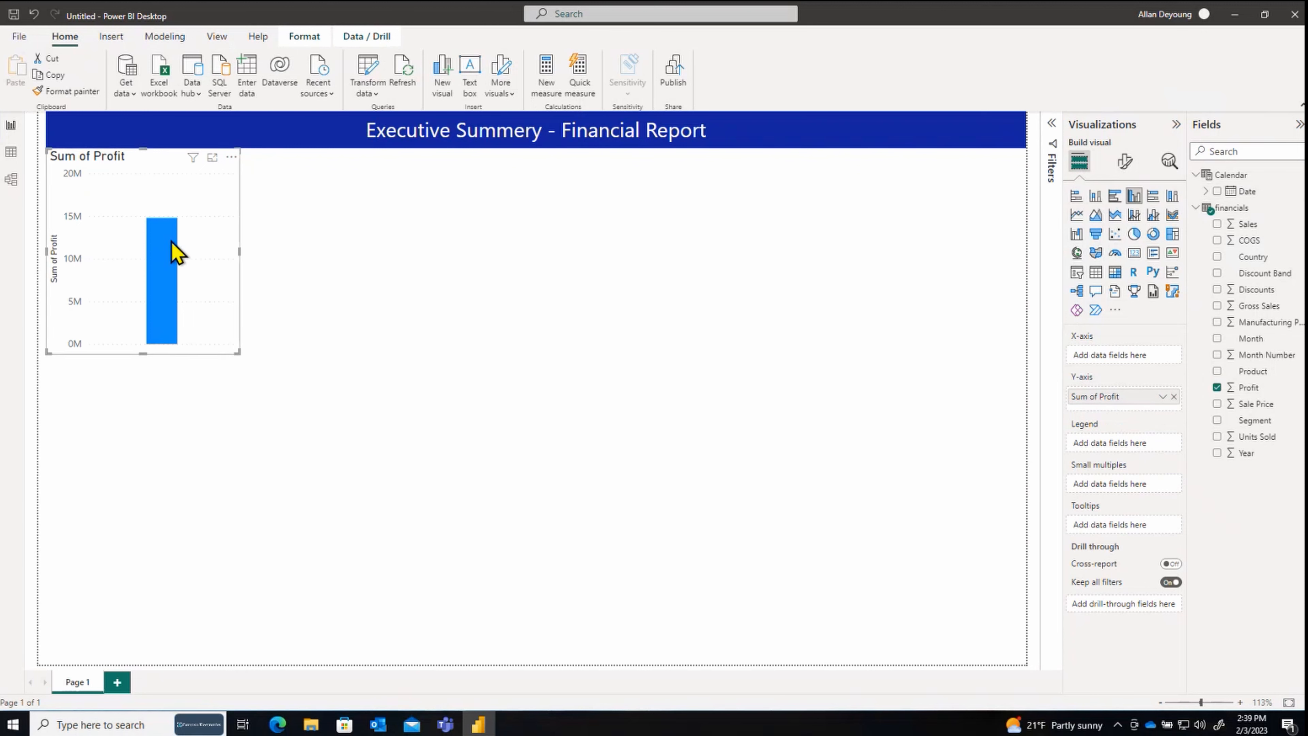
{"action": "left_click", "coordinate": [1244, 192]}
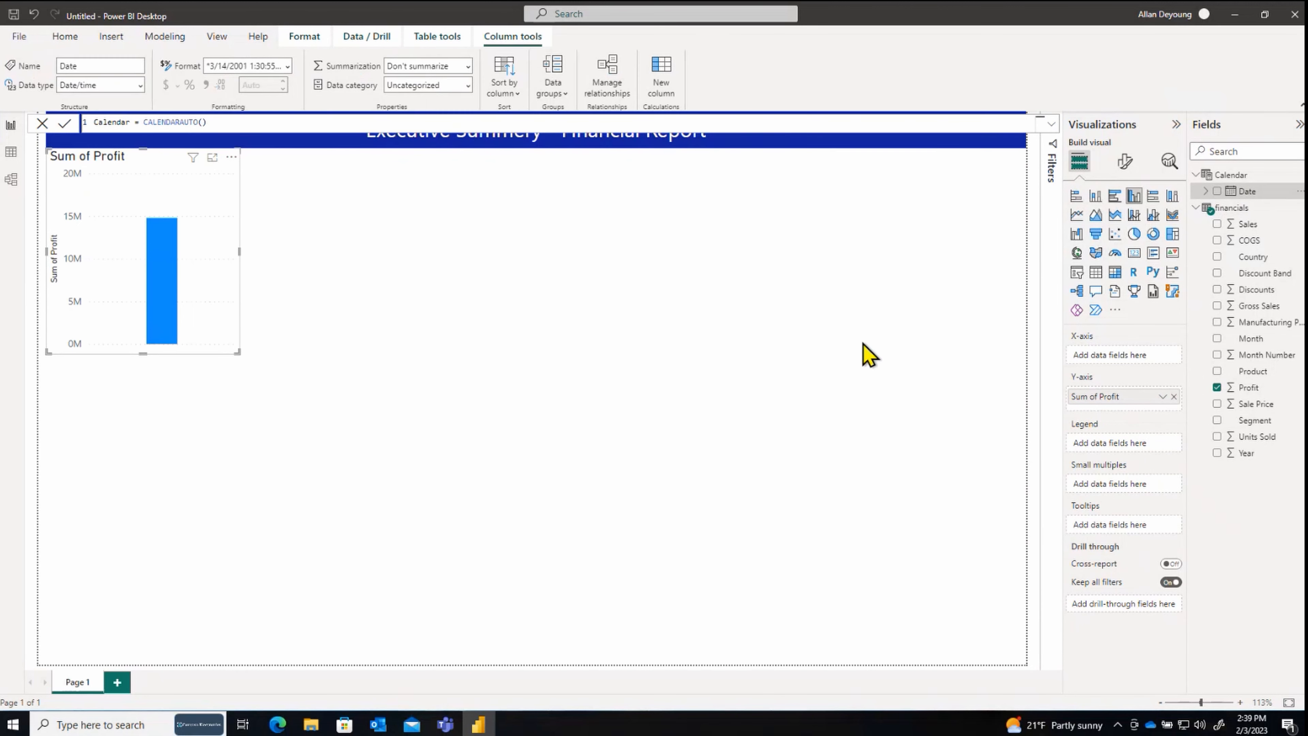
{"action": "left_click", "coordinate": [382, 245]}
{"action": "left_click", "coordinate": [129, 265]}
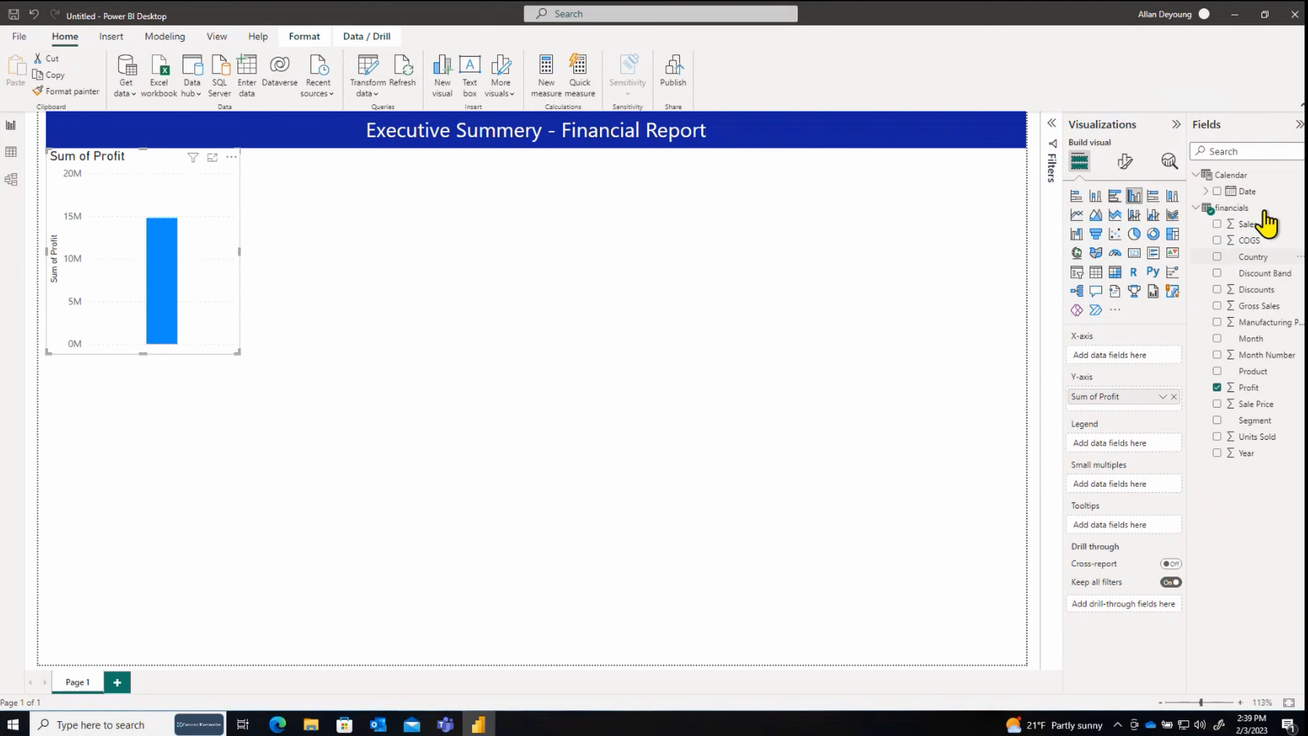
{"action": "left_click", "coordinate": [1218, 191]}
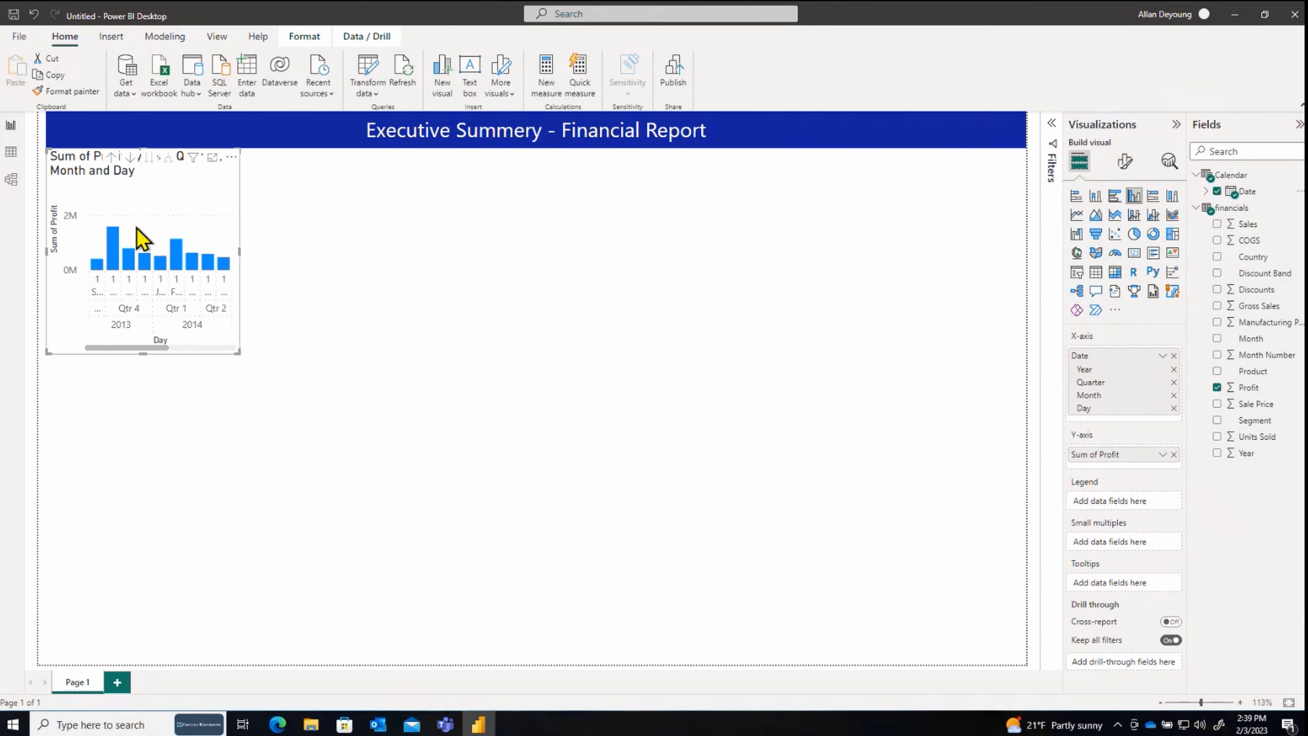
Step: Widen the Profit chart to nearly half the page width and switch its x-axis from Date Hierarchy to Date
{"action": "left_click_drag", "start_coordinate": [242, 250], "coordinate": [484, 255]}
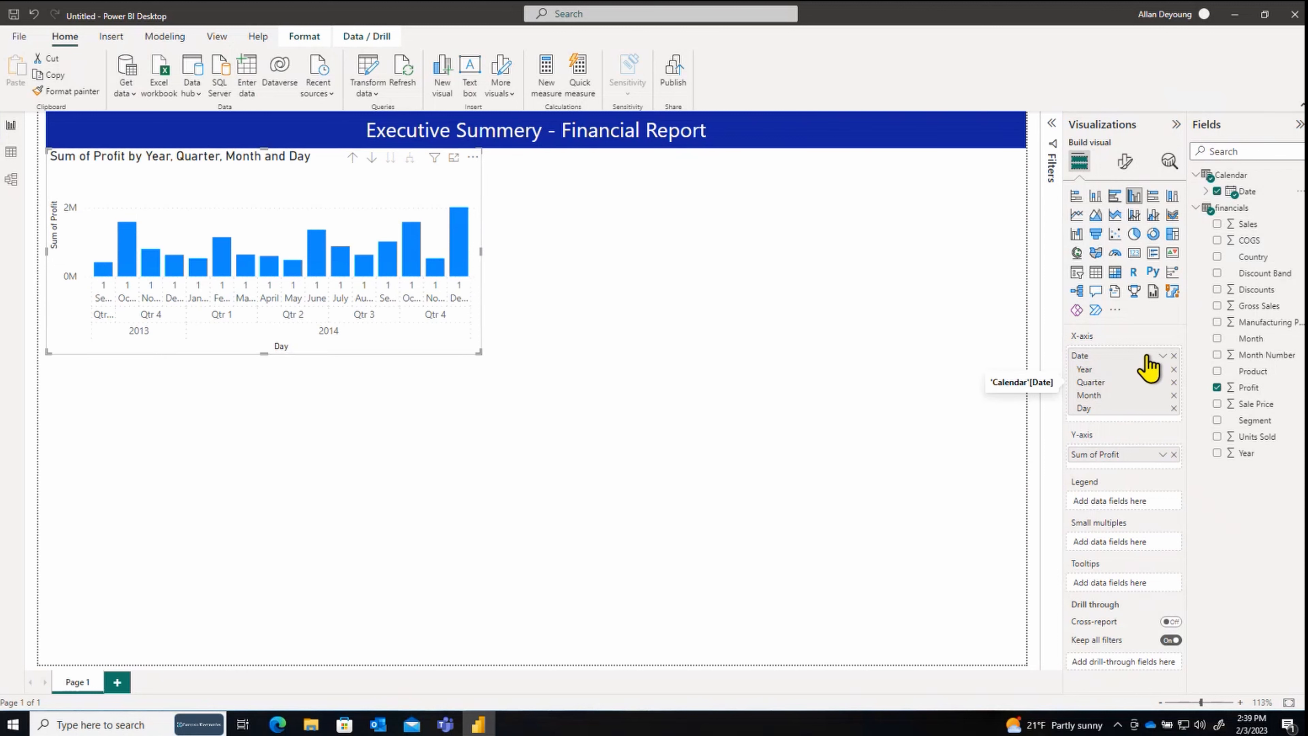
{"action": "right_click", "coordinate": [1145, 355]}
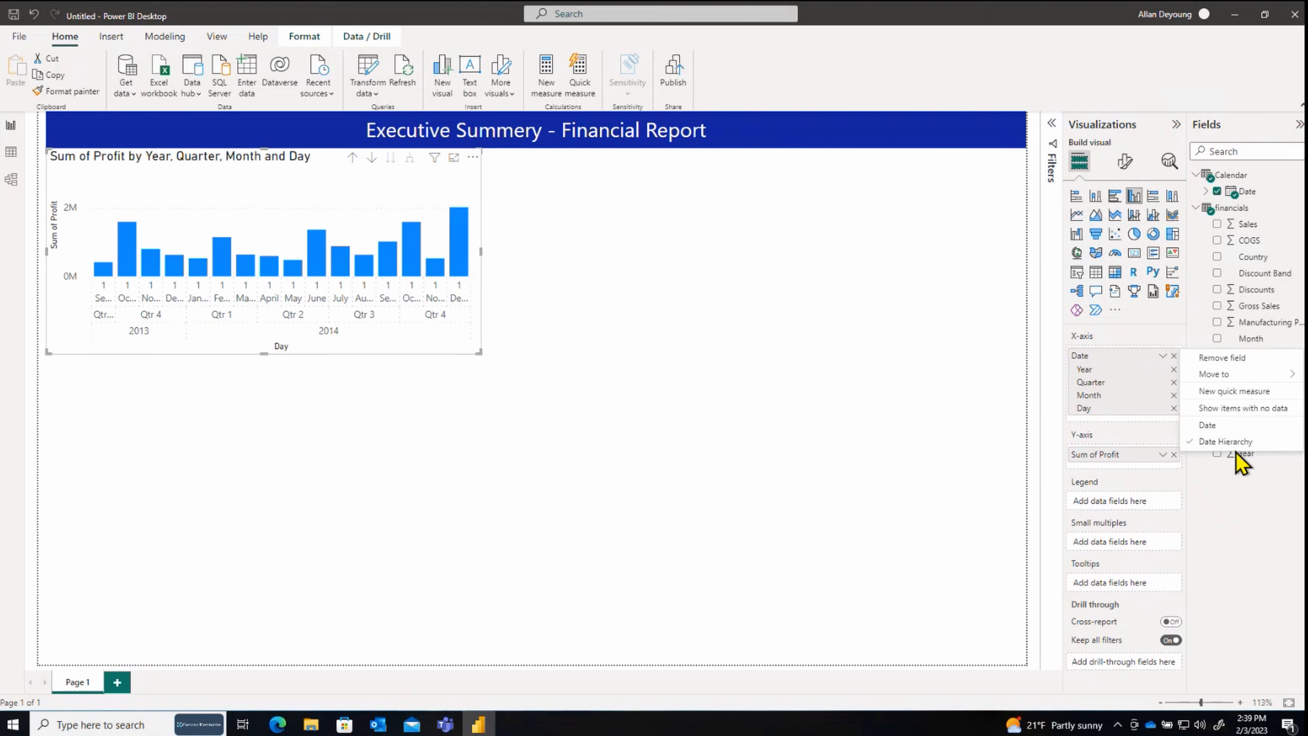
{"action": "left_click", "coordinate": [1226, 426]}
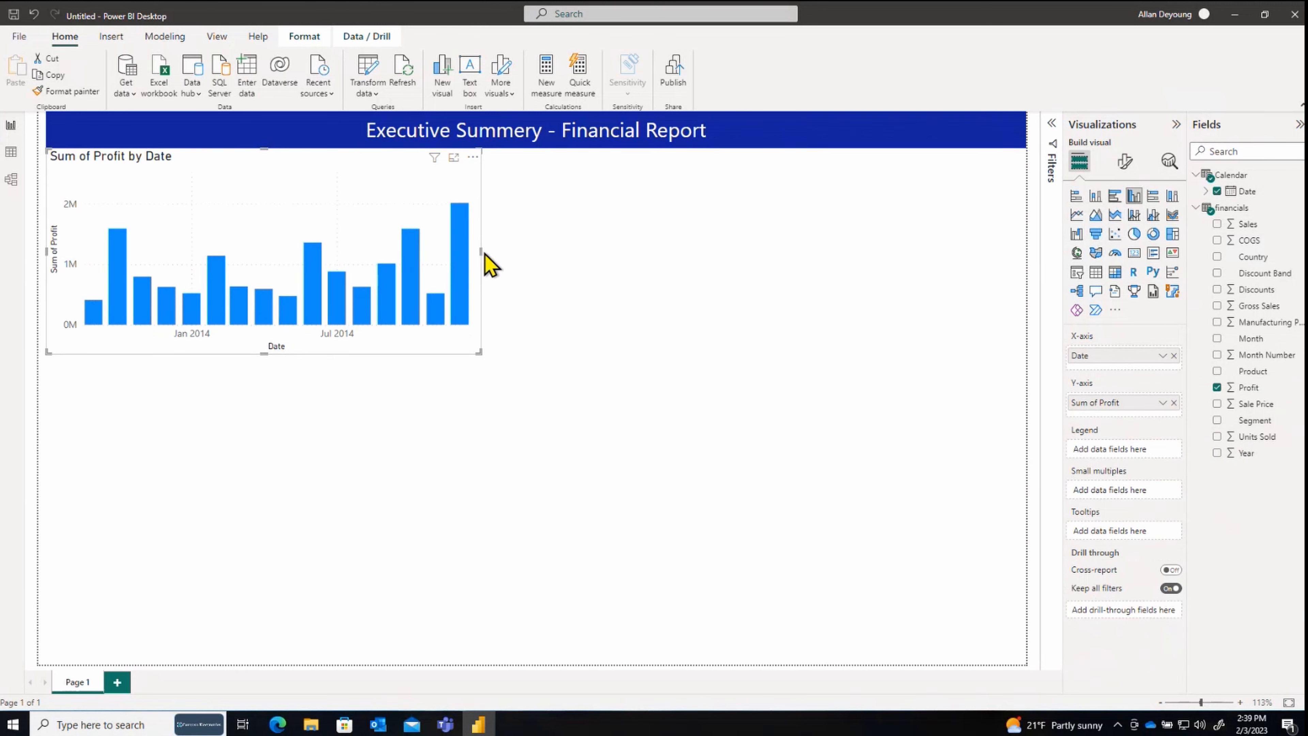
Step: Change the Profit by Date column chart to a line chart, size it to nearly half the page width, and deselect it
{"action": "left_click_drag", "start_coordinate": [482, 252], "coordinate": [657, 266]}
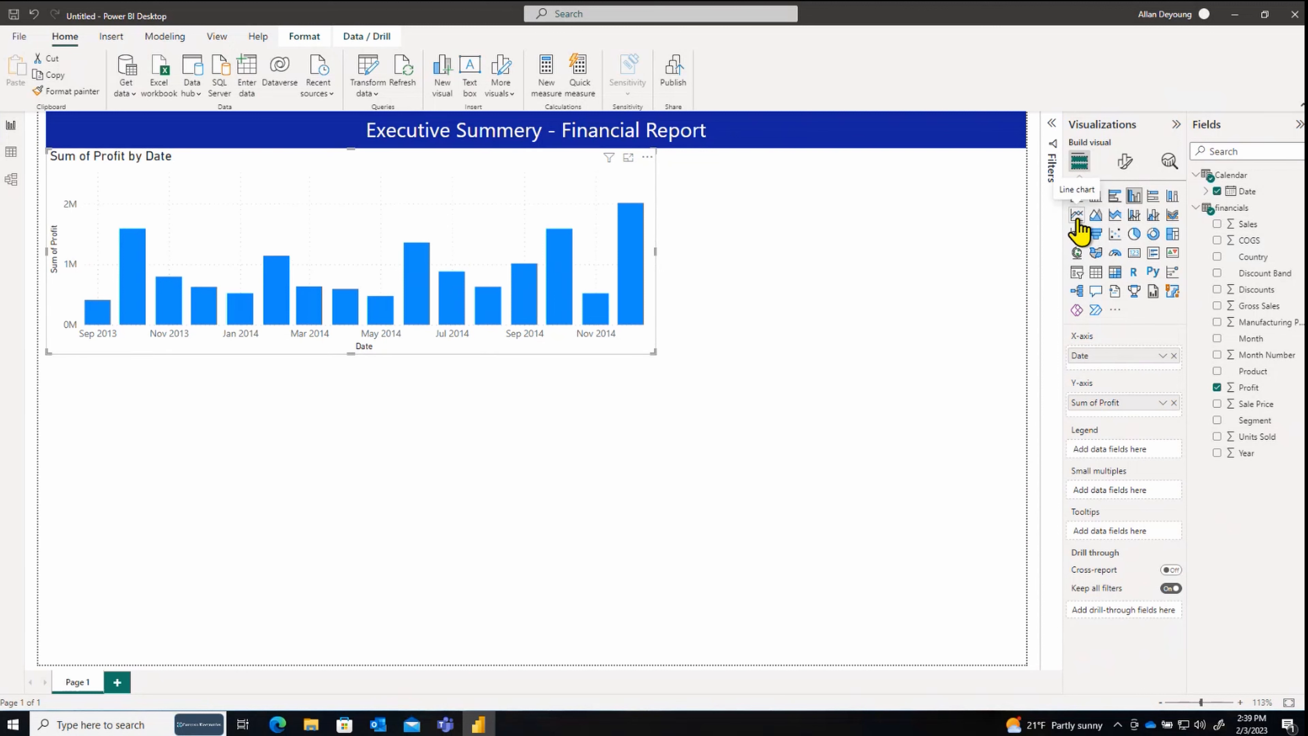
{"action": "left_click", "coordinate": [1077, 215]}
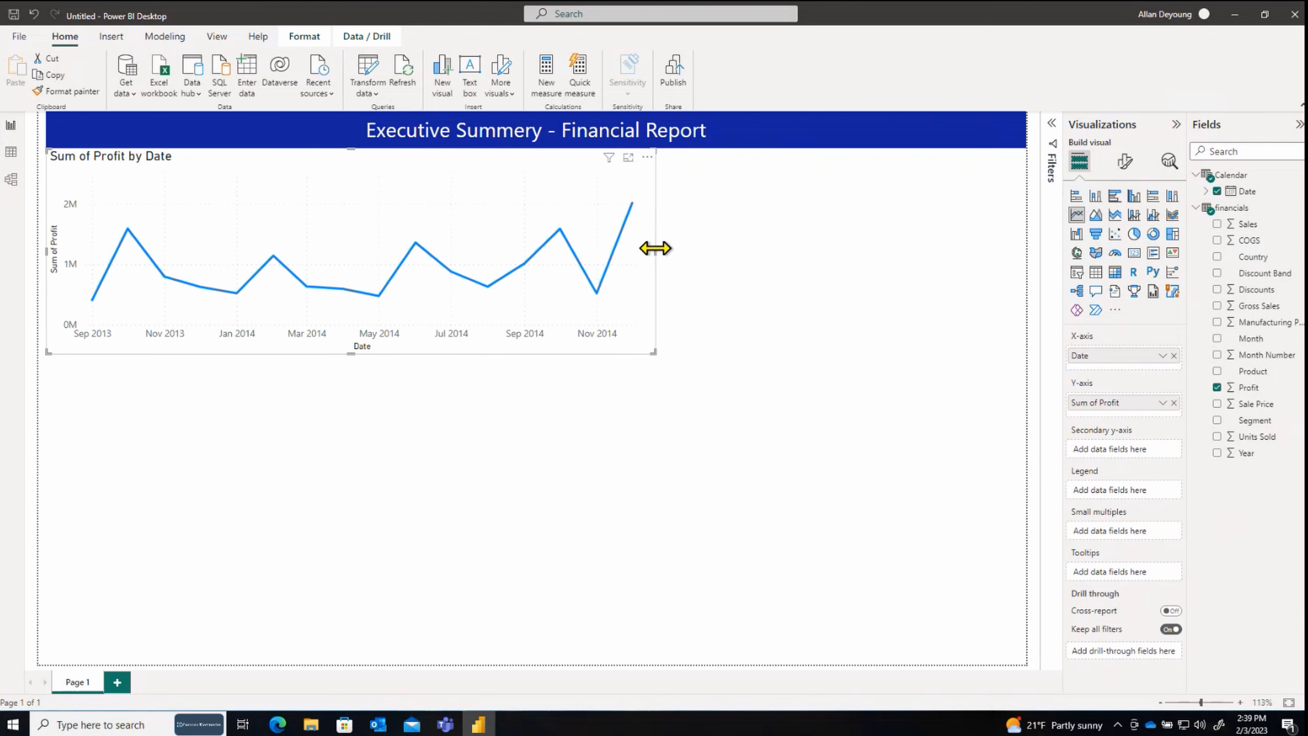
{"action": "left_click_drag", "start_coordinate": [655, 248], "coordinate": [478, 263]}
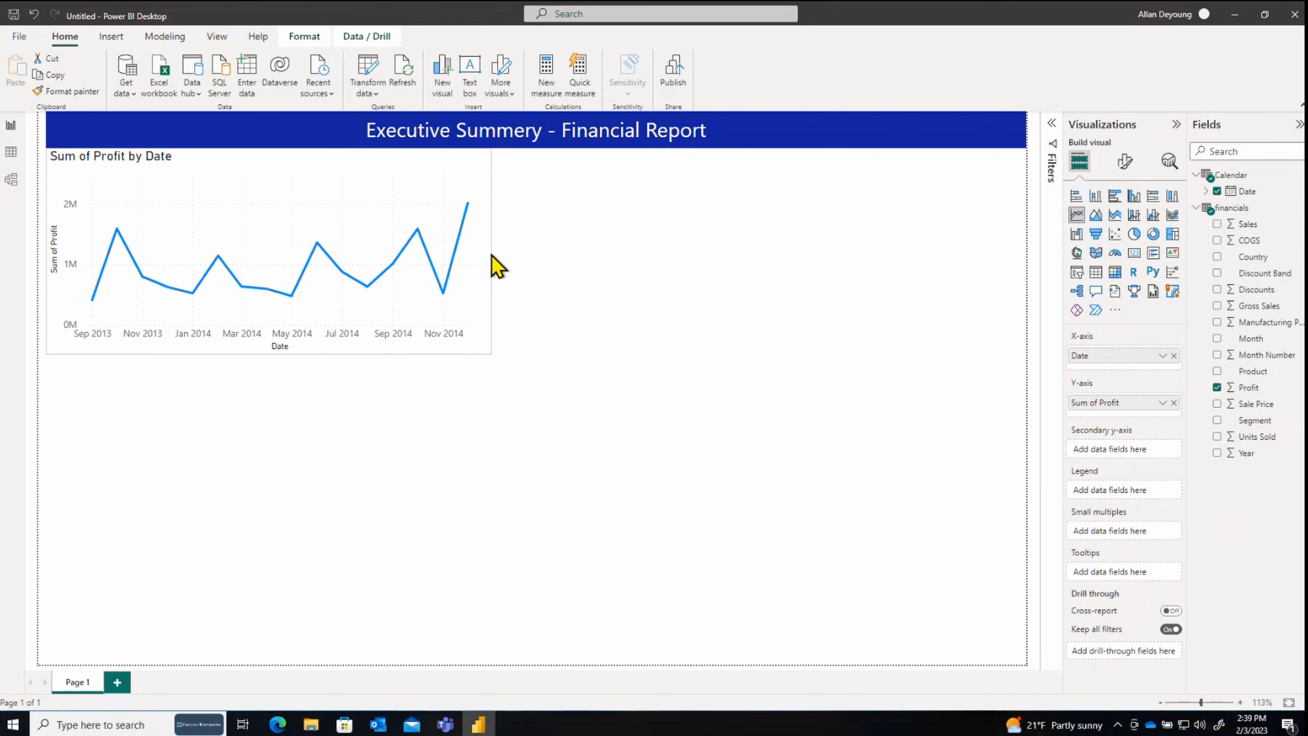
{"action": "left_click", "coordinate": [590, 267]}
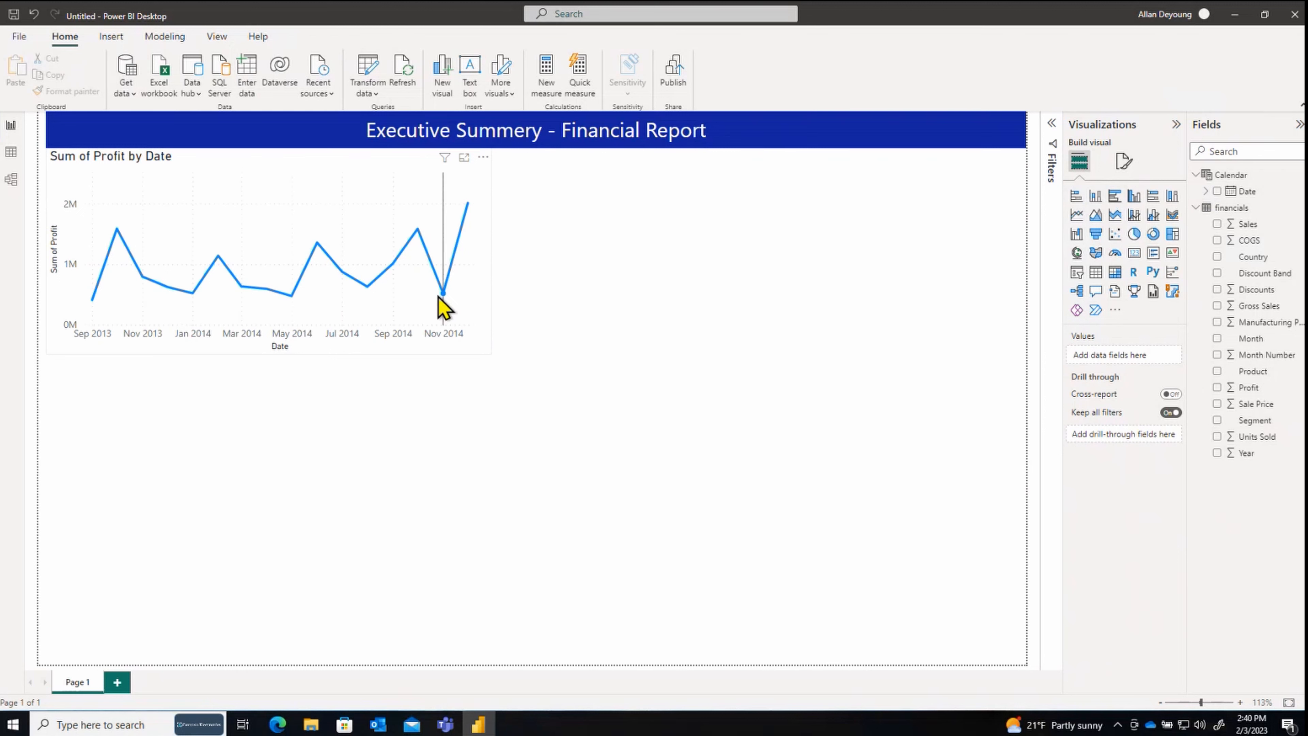
Step: Run Explain the decrease on the November 2014 point of the Profit line chart and review the breakdown by product
{"action": "mouse_move", "coordinate": [442, 293]}
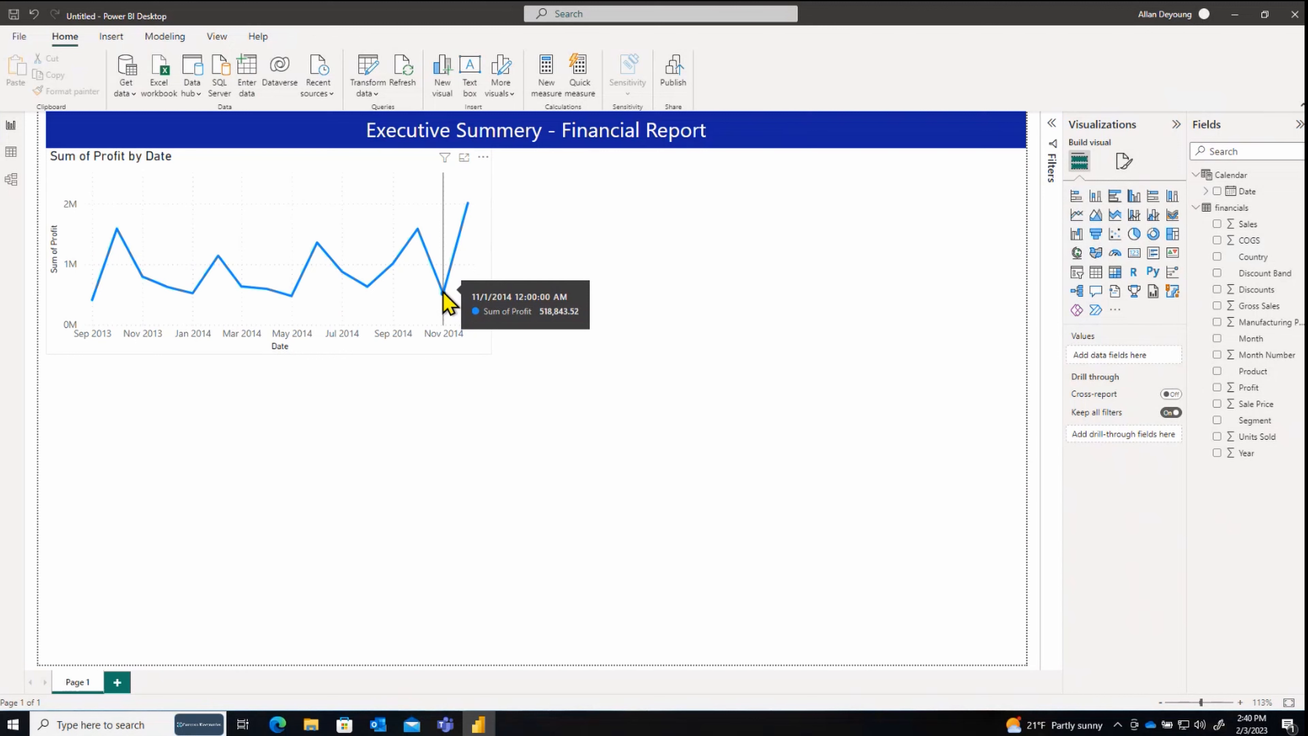
{"action": "right_click", "coordinate": [444, 292]}
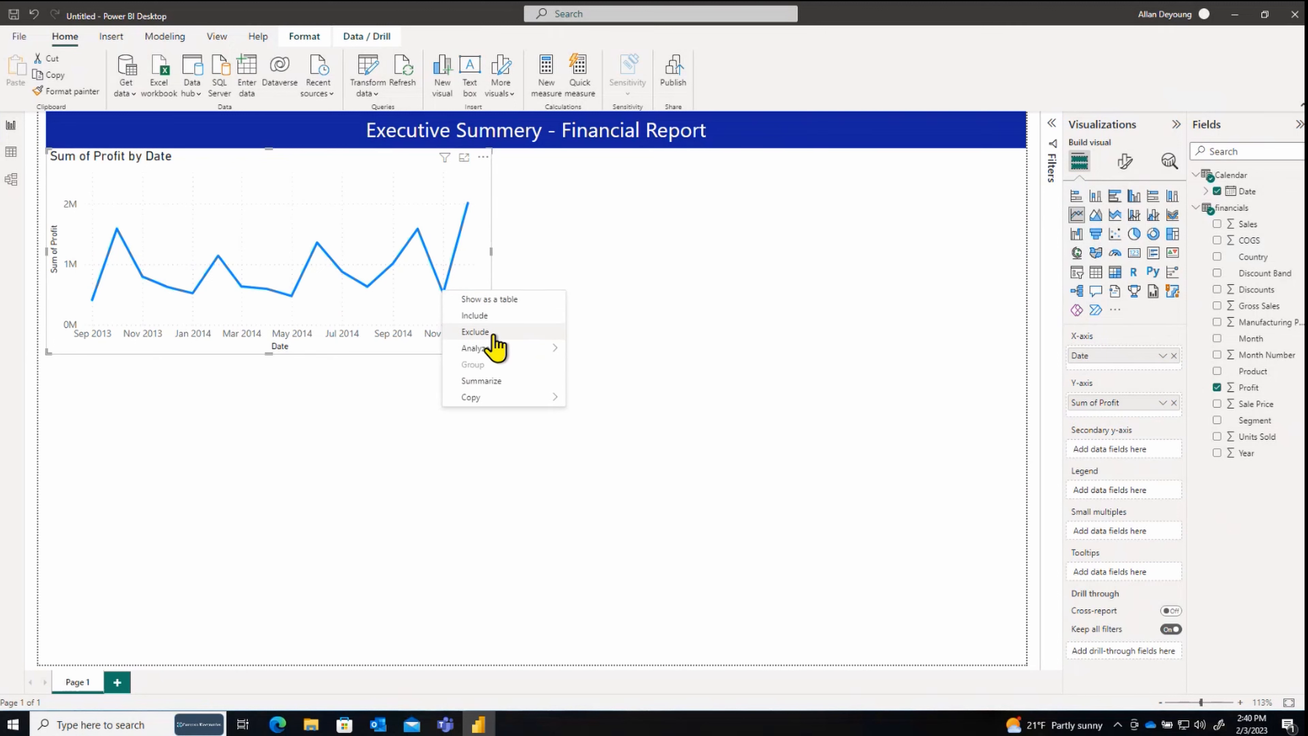
{"action": "mouse_move", "coordinate": [481, 351]}
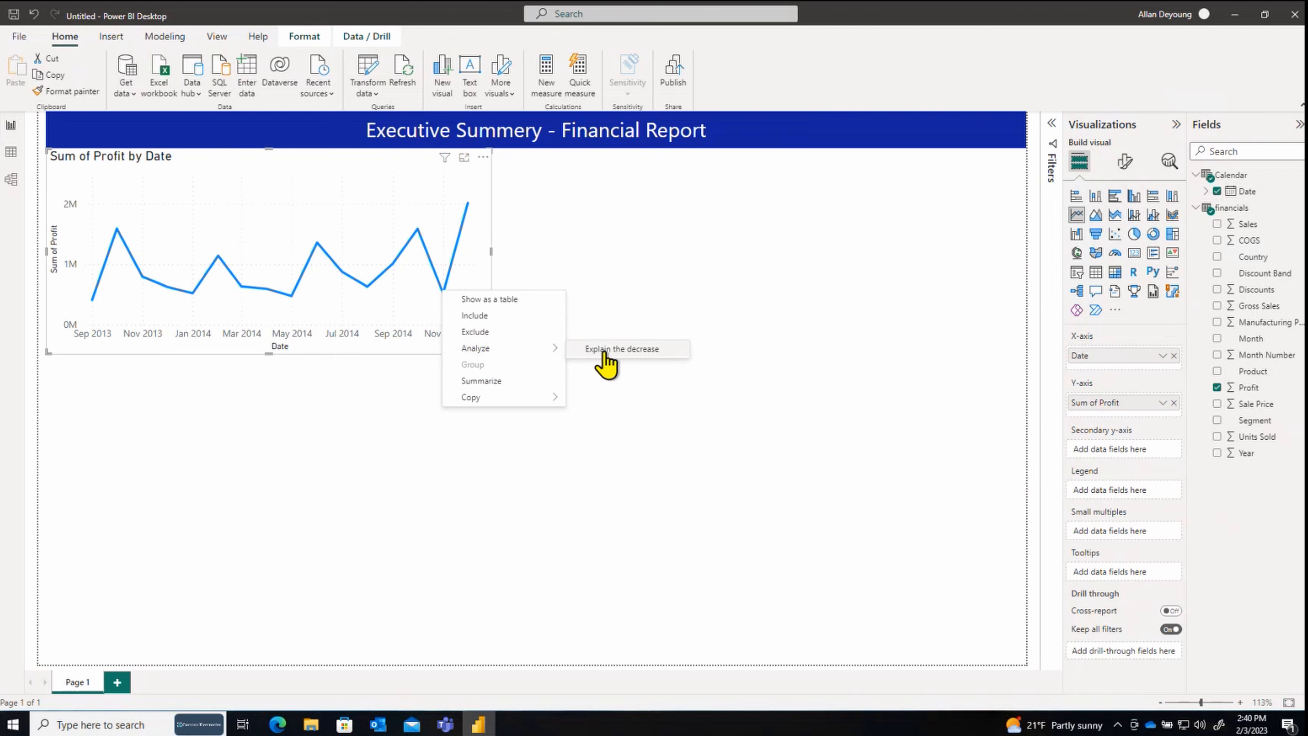
{"action": "left_click", "coordinate": [632, 352]}
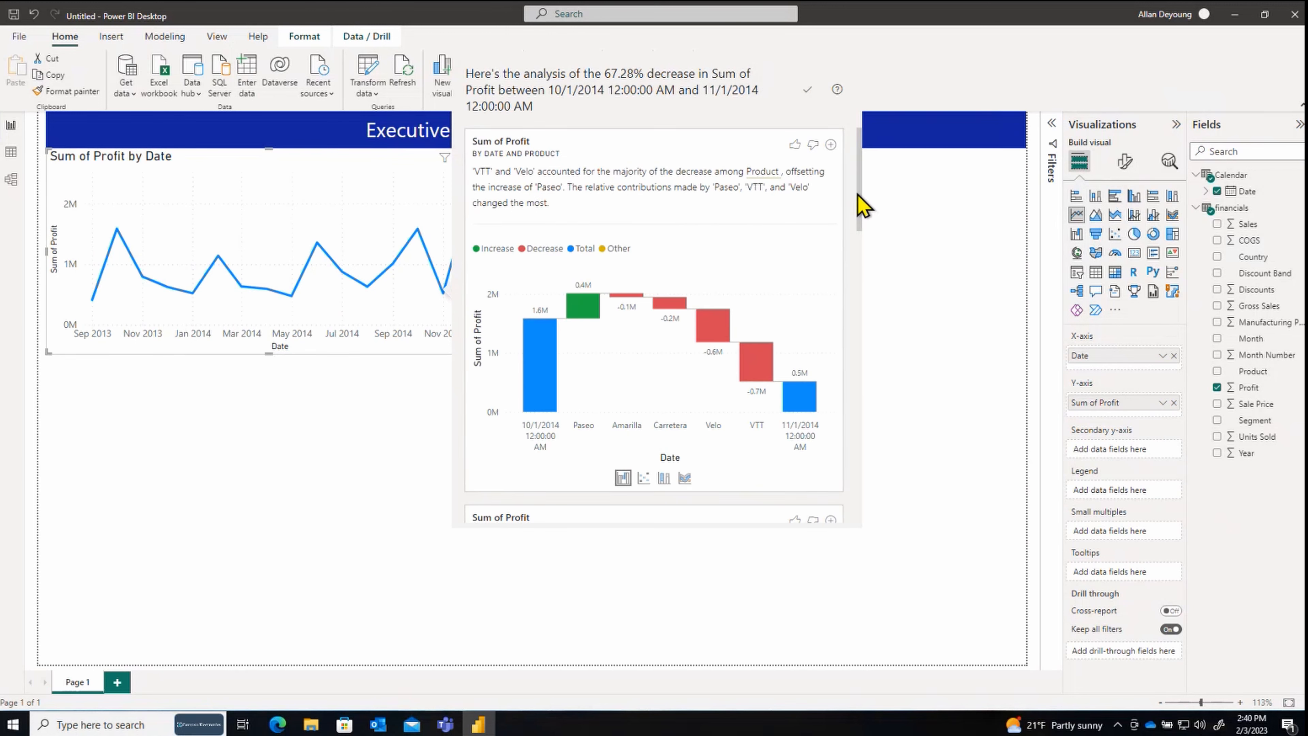
{"action": "scroll", "coordinate": [857, 202], "scroll_direction": "down", "scroll_amount": 1}
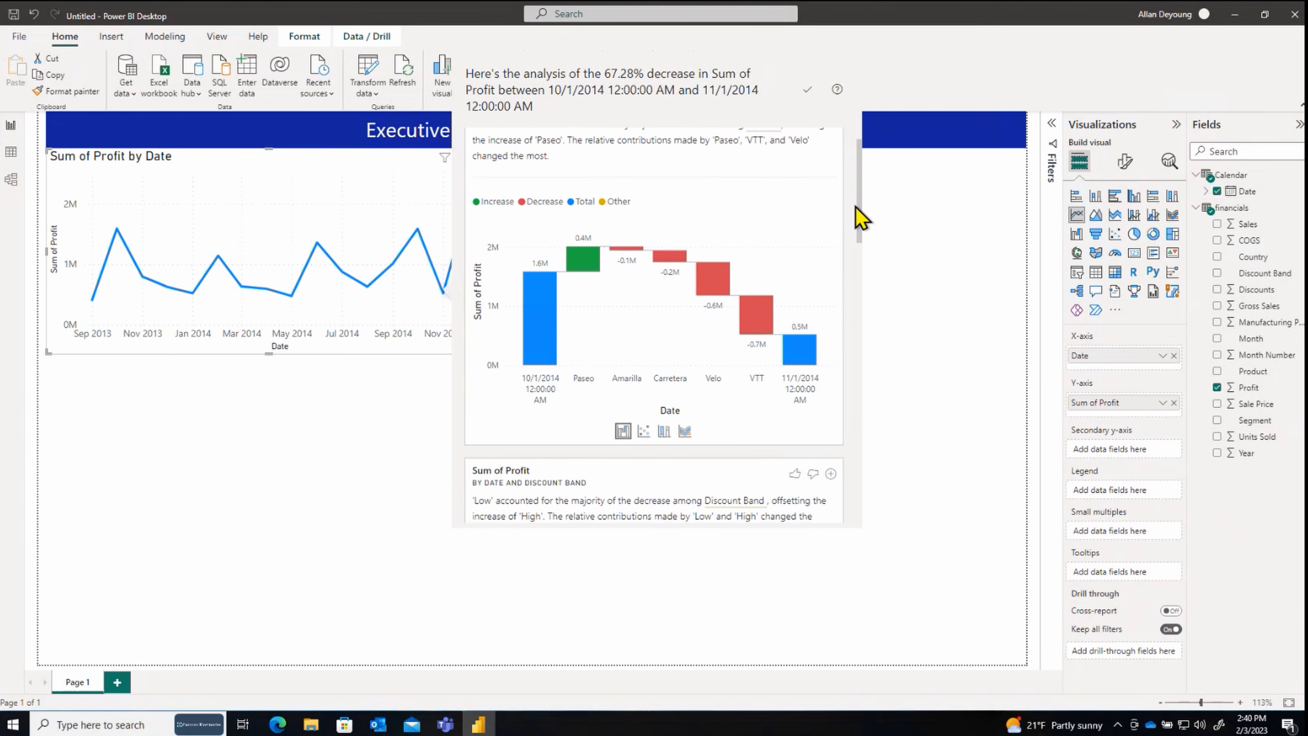
{"action": "scroll", "coordinate": [860, 216], "scroll_direction": "up", "scroll_amount": 1}
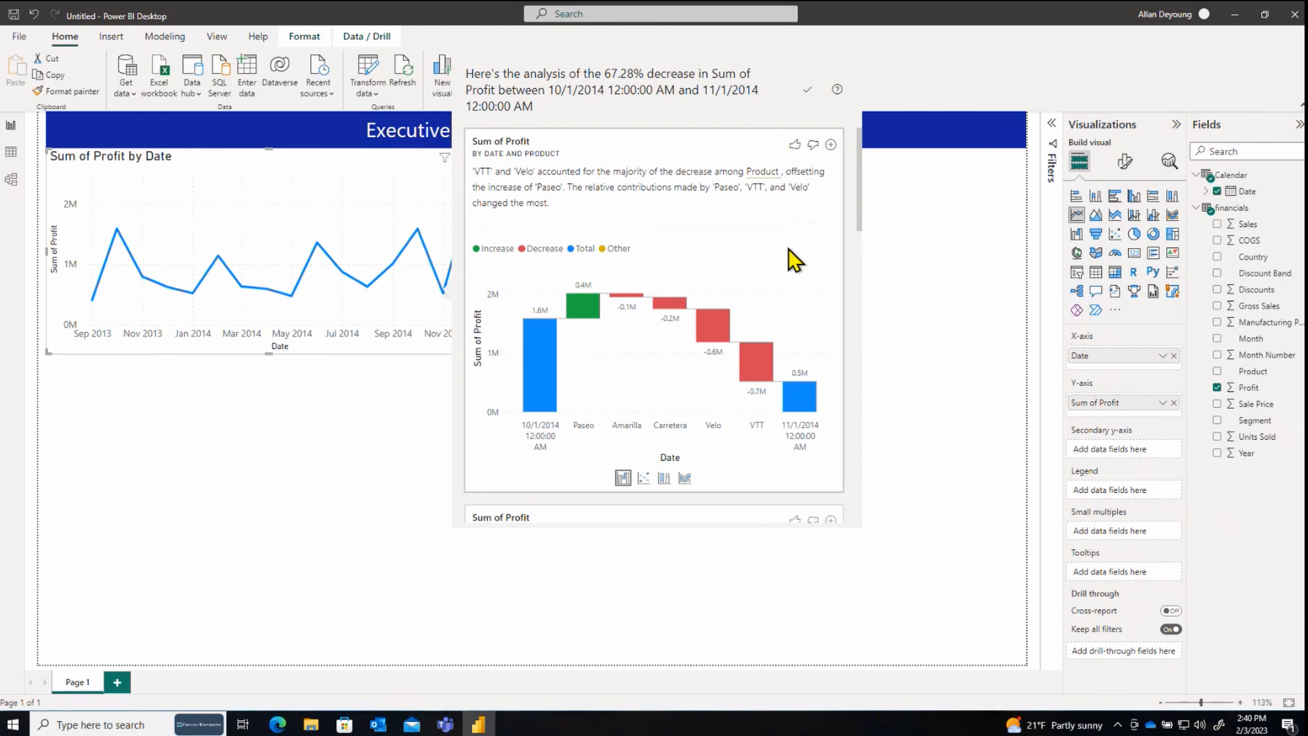
Step: Add the Profit by Date and Product waterfall chart from the analysis to the page and reduce its height slightly
{"action": "left_click", "coordinate": [832, 146]}
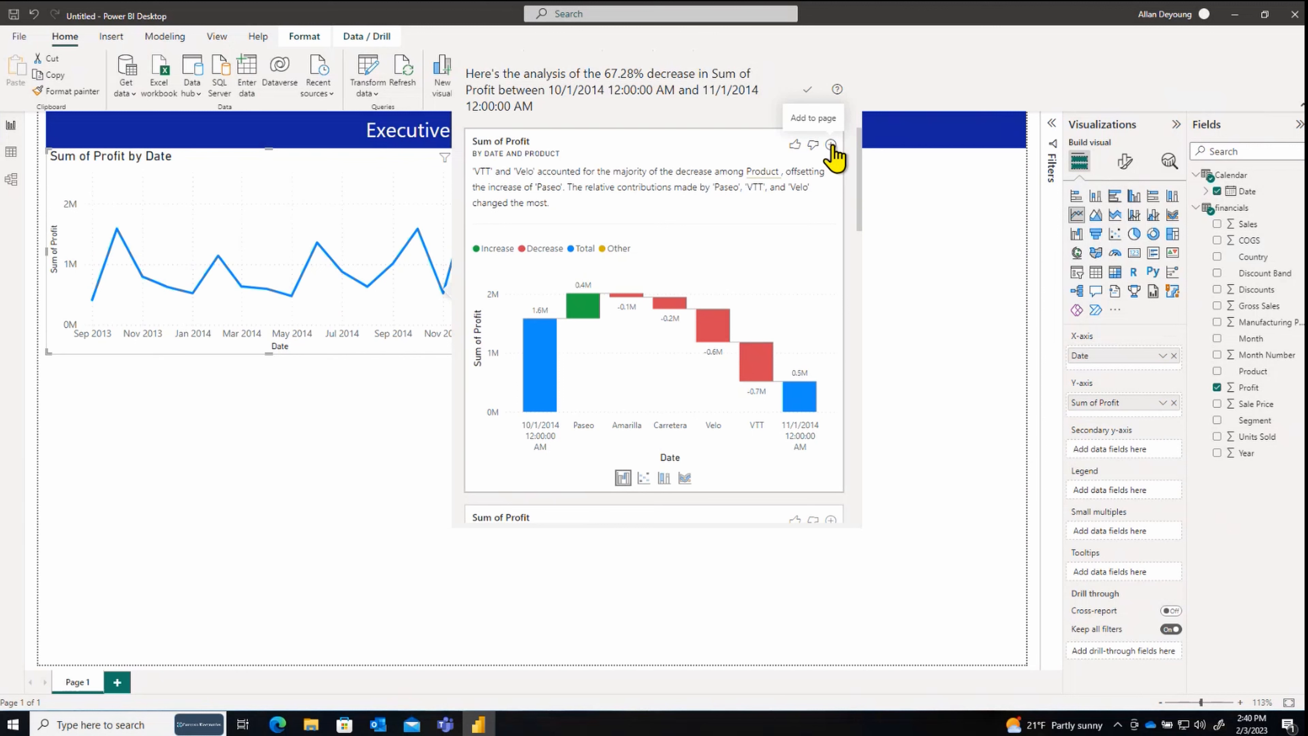
{"action": "left_click", "coordinate": [831, 145]}
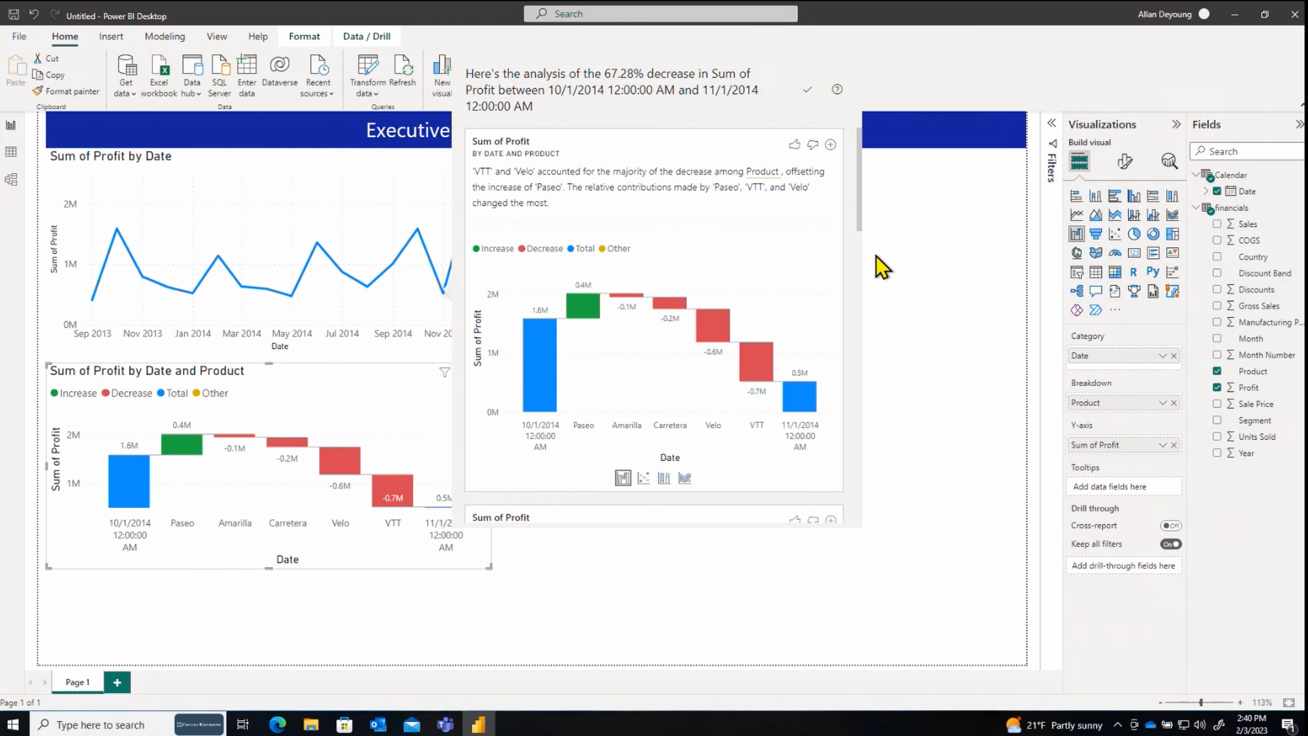
{"action": "left_click", "coordinate": [933, 291]}
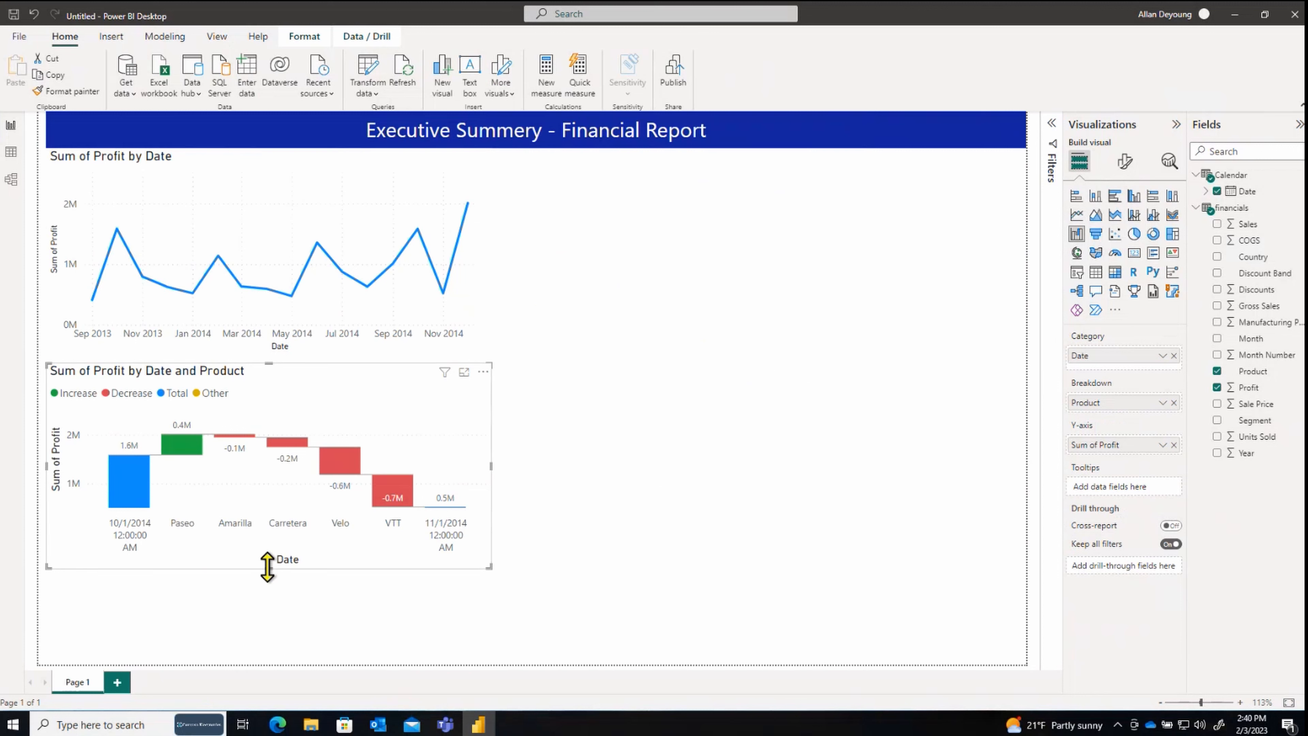
{"action": "left_click_drag", "start_coordinate": [268, 568], "coordinate": [277, 545]}
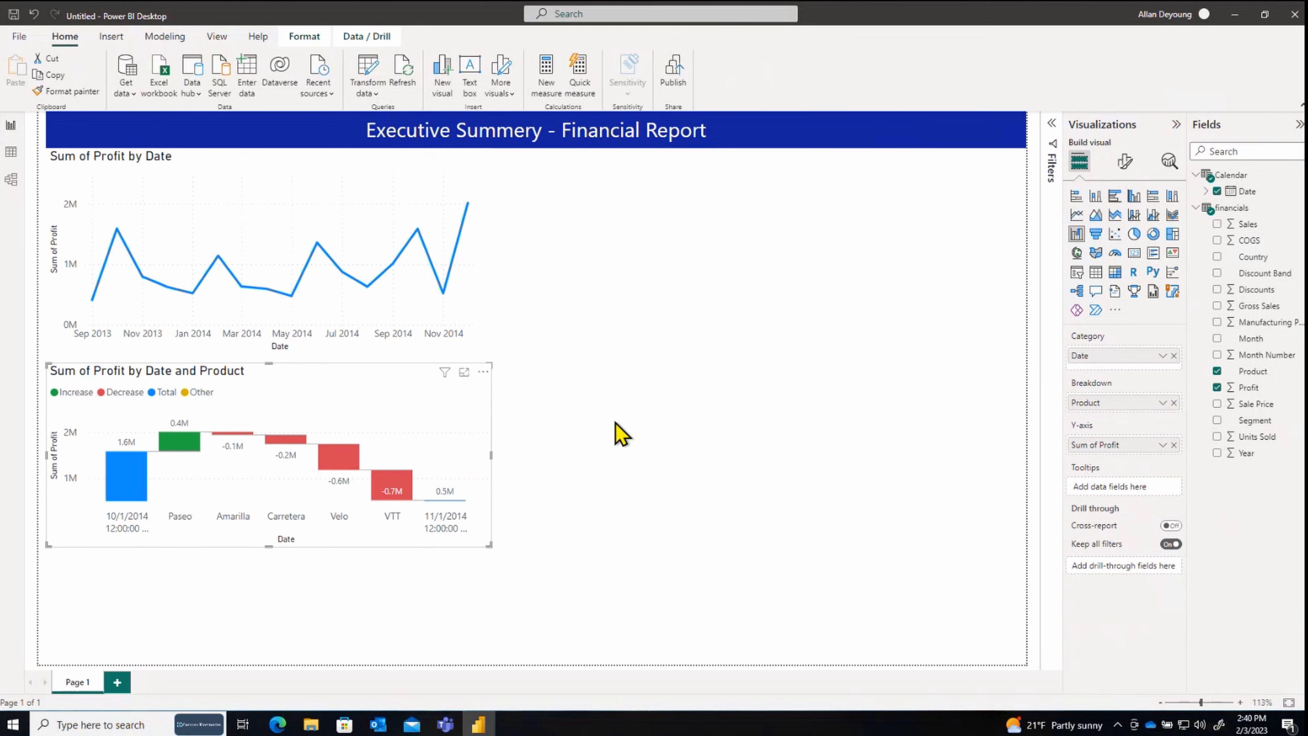
{"action": "left_click", "coordinate": [621, 433]}
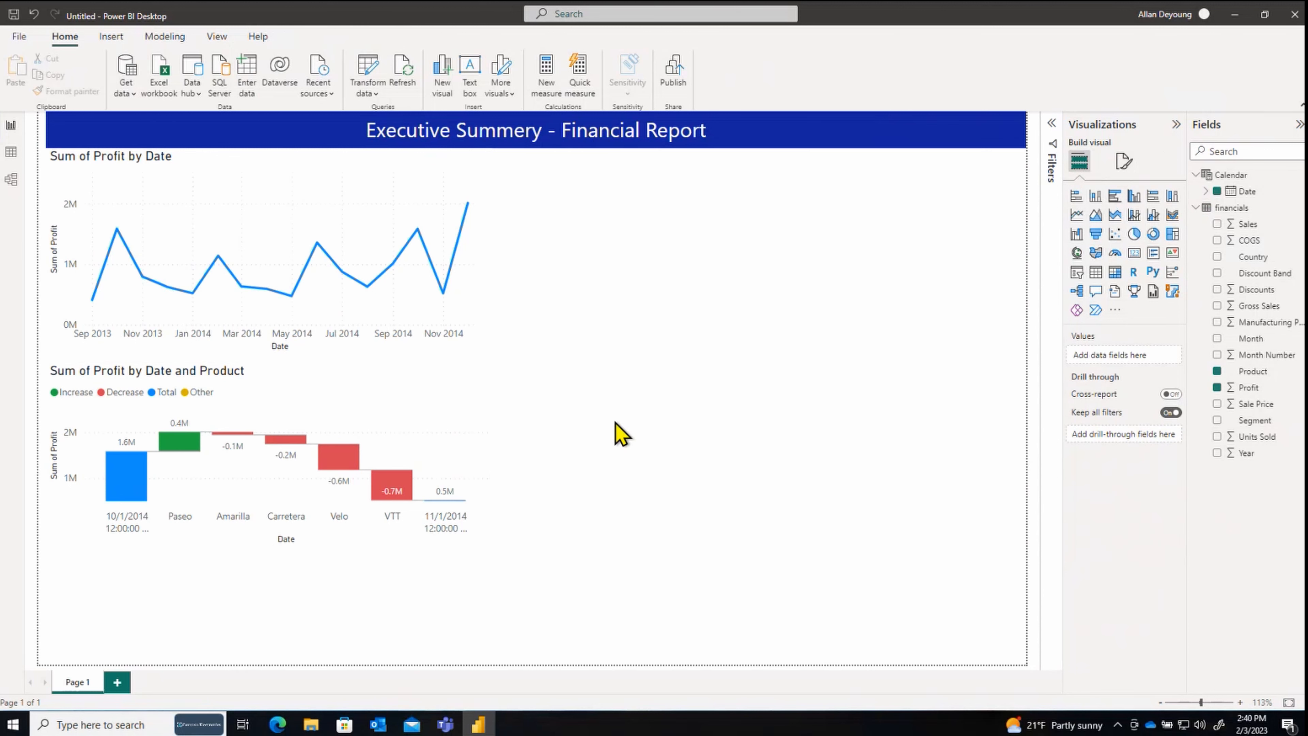
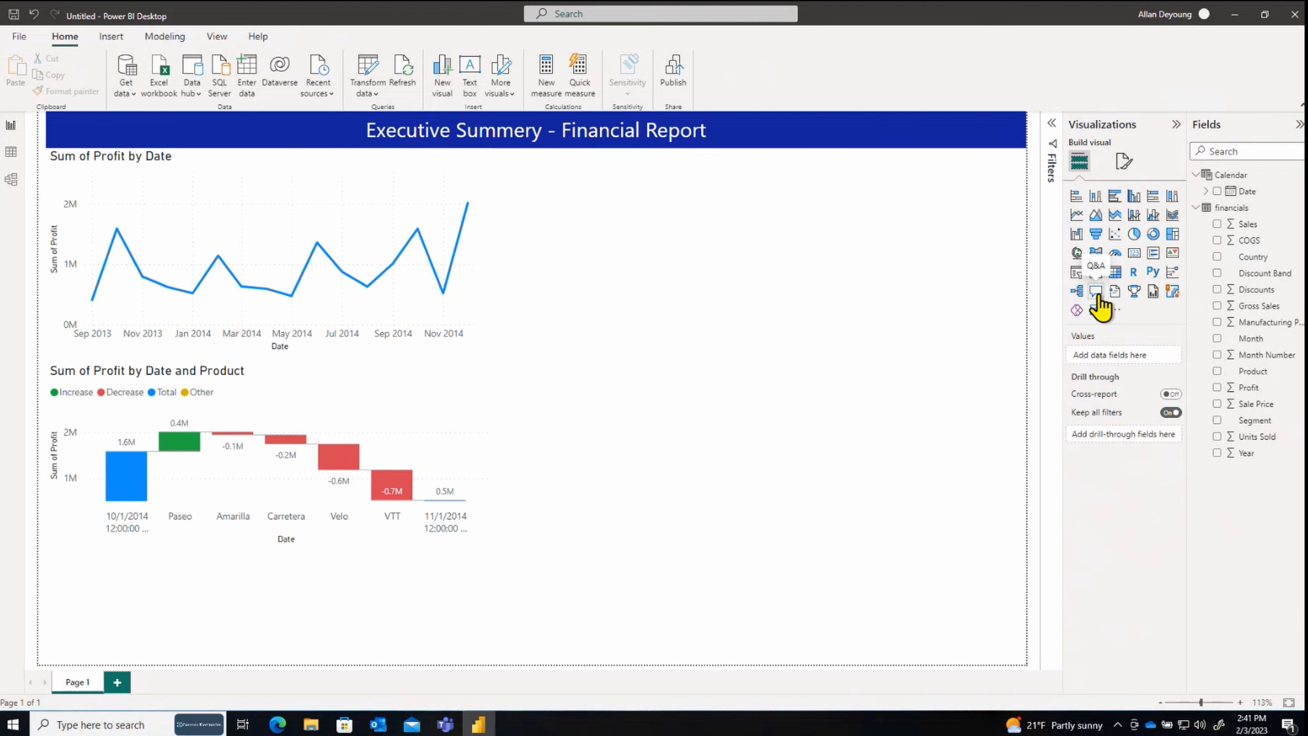
Step: Add a Q&A visual, place it beside the Profit line chart under the banner, and make it slightly taller
{"action": "left_click", "coordinate": [1096, 292]}
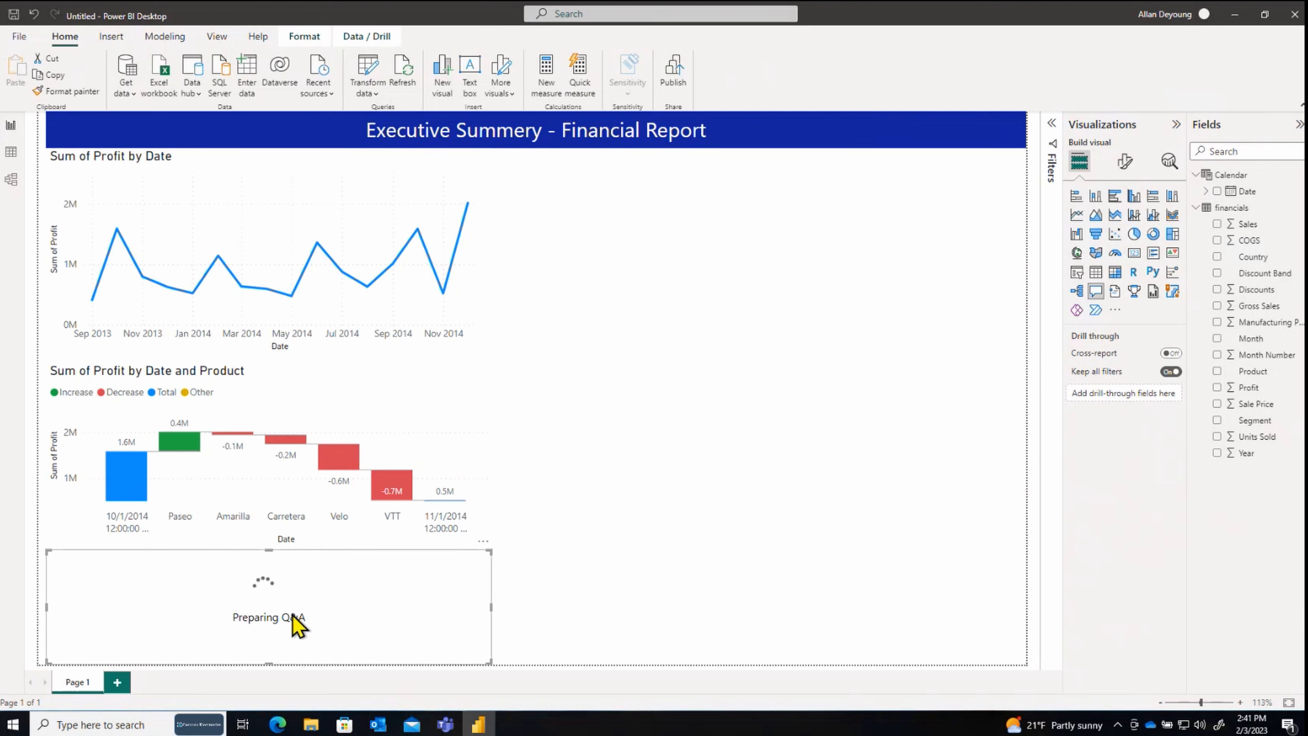
{"action": "left_click_drag", "start_coordinate": [291, 581], "coordinate": [783, 181]}
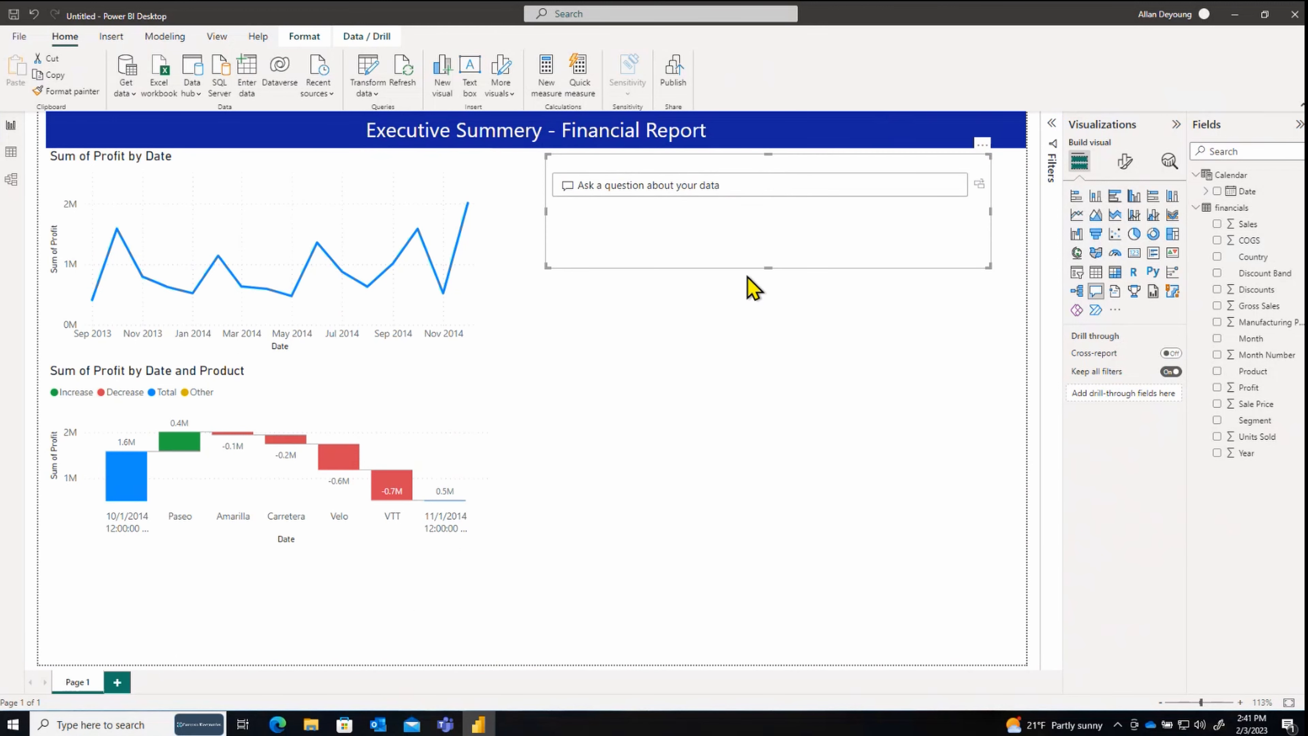
{"action": "left_click_drag", "start_coordinate": [765, 262], "coordinate": [765, 305]}
Step: Ask the Q&A visual "Top contries by total units sold"
{"action": "left_click", "coordinate": [732, 185]}
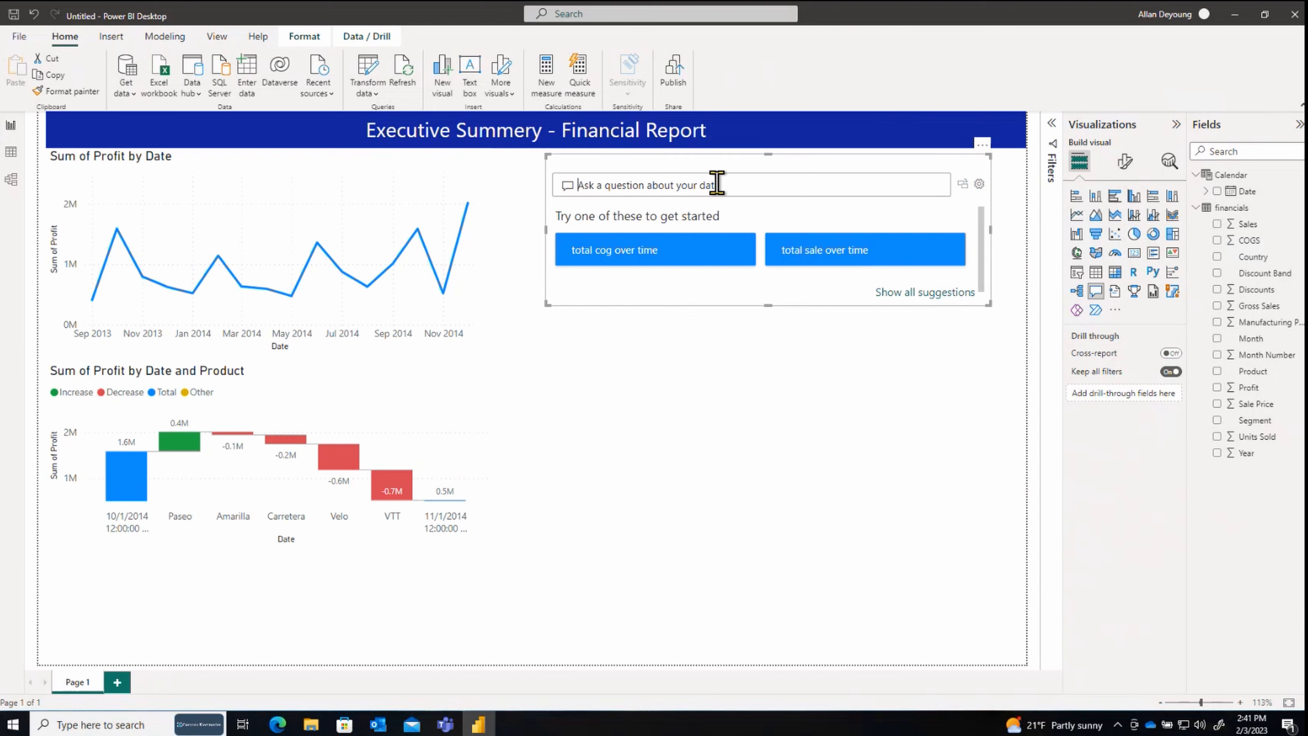
{"action": "type", "text": "Top contries by total unis sold"}
{"action": "left_click", "coordinate": [695, 187]}
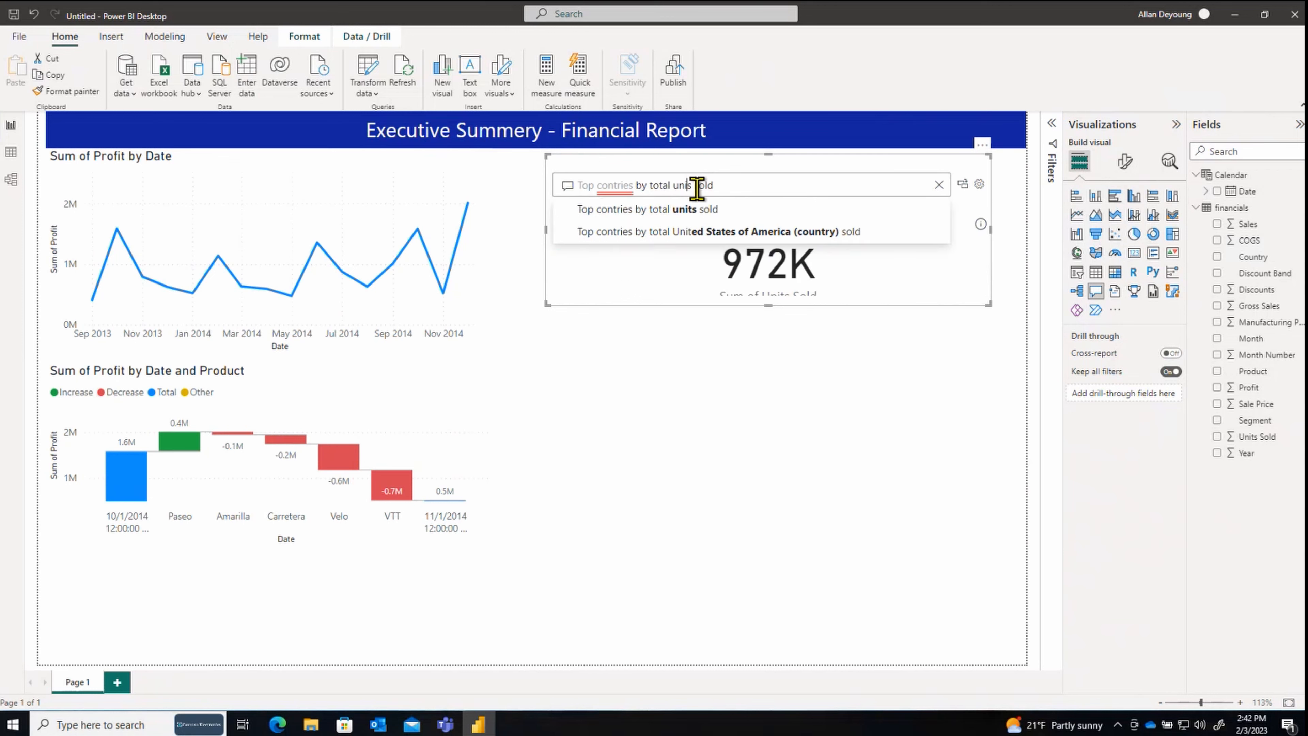
{"action": "type", "text": "t"}
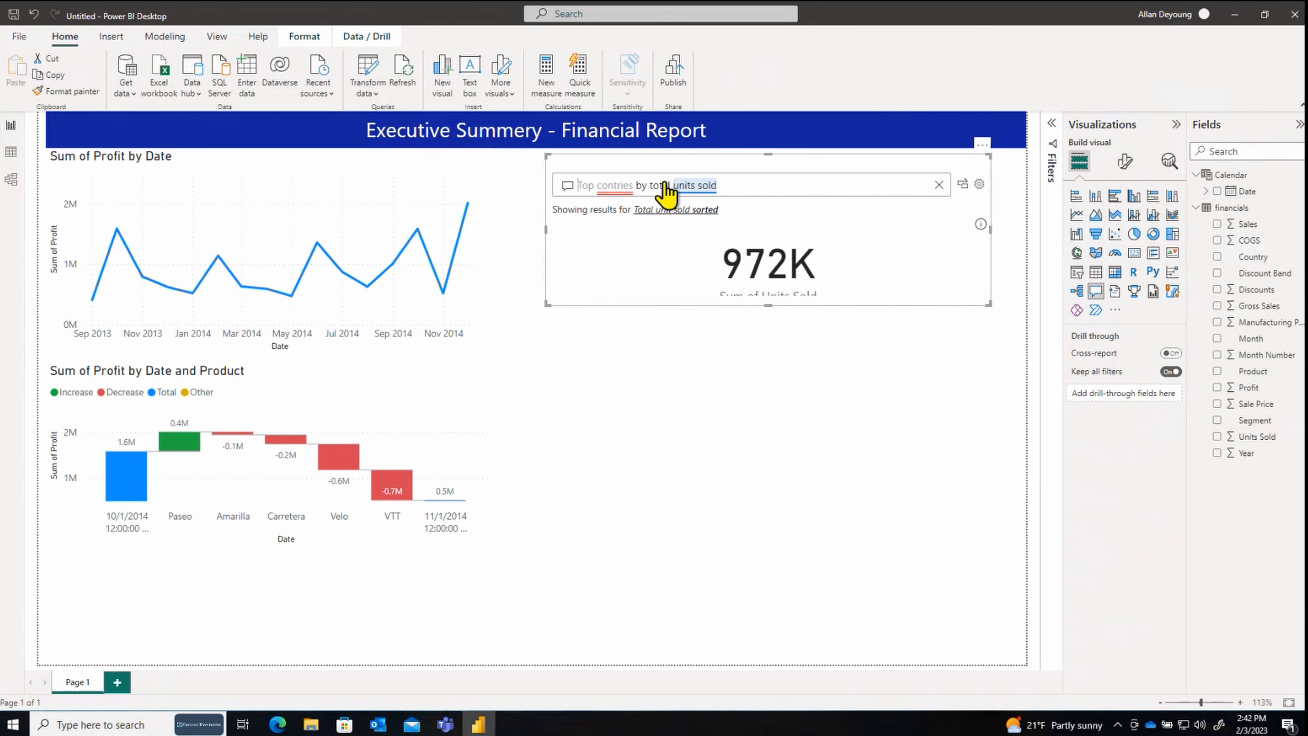
Step: Correct the misspelled "contries" in the Q&A question so it asks for the top countries by total units sold
{"action": "left_click", "coordinate": [634, 184]}
{"action": "left_click", "coordinate": [635, 187]}
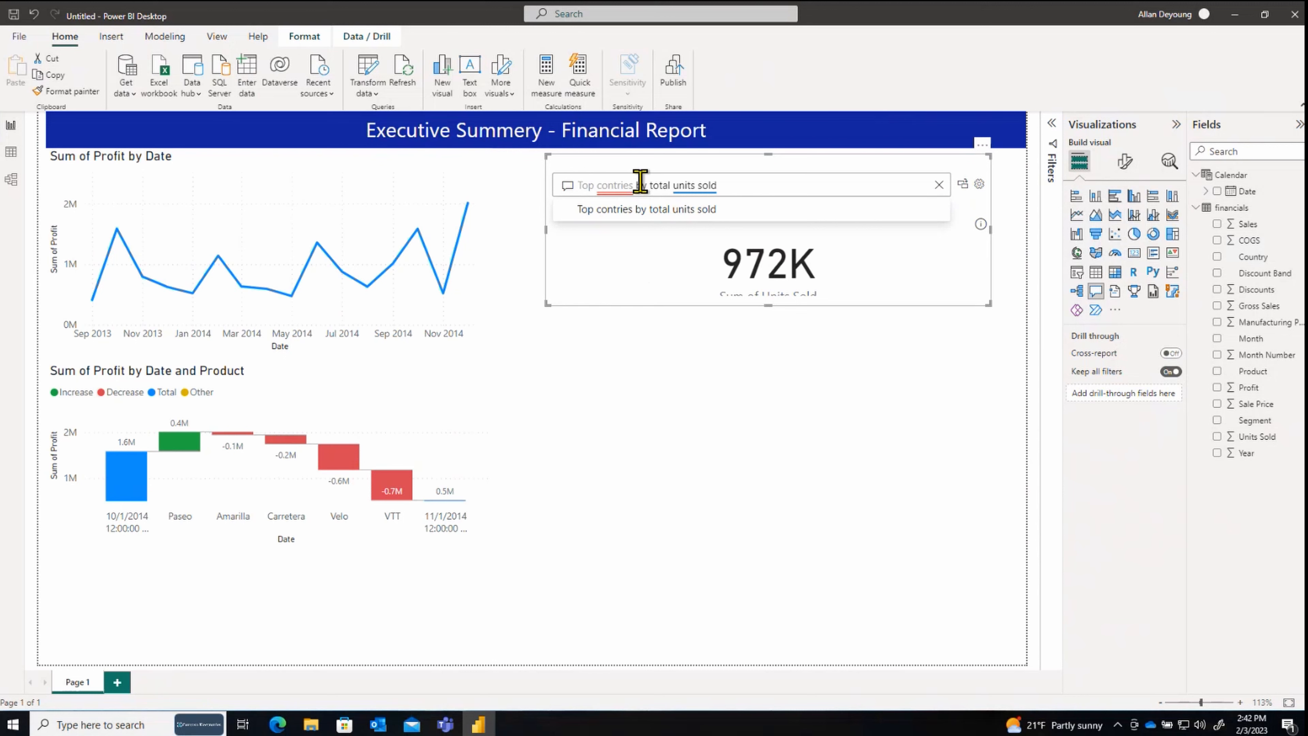
{"action": "left_click", "coordinate": [639, 185]}
{"action": "key", "text": "BackSpace"}
{"action": "key", "text": "BackSpace"}
{"action": "key", "text": "BackSpace"}
{"action": "key", "text": "BackSpace"}
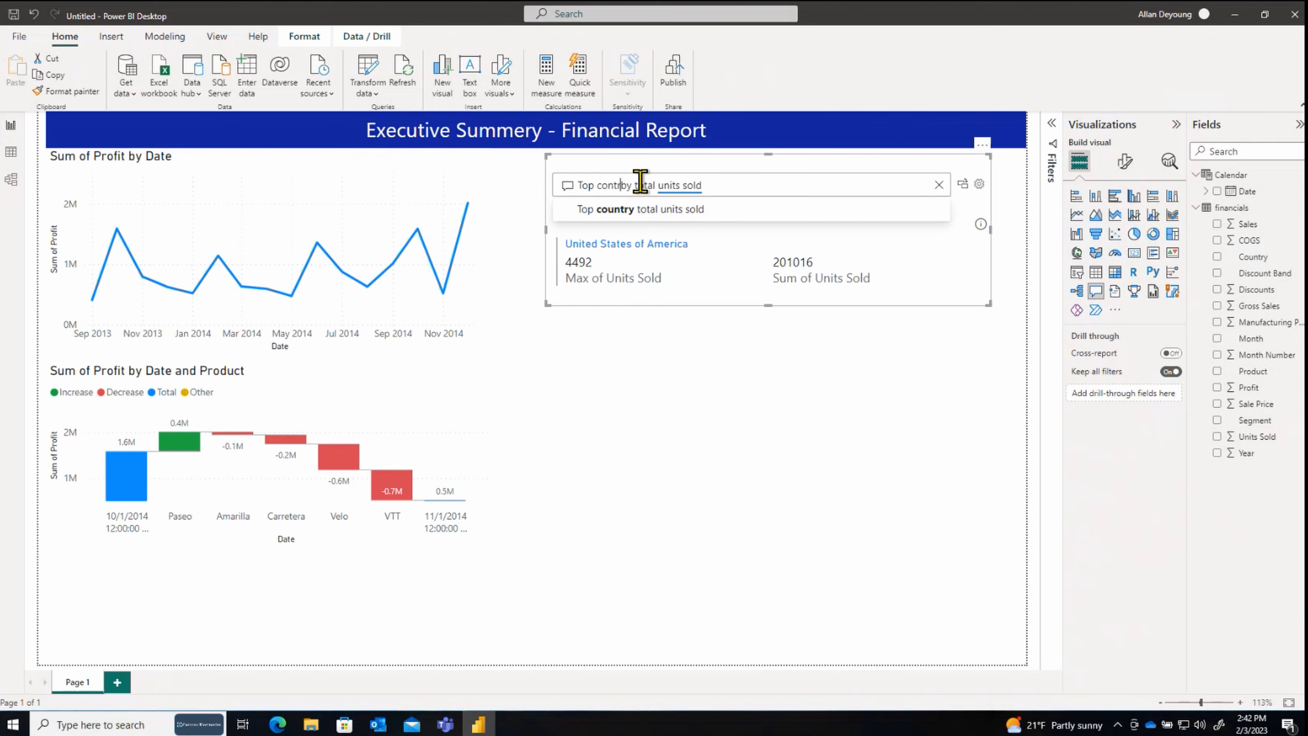
{"action": "key", "text": "BackSpace"}
{"action": "key", "text": "BackSpace"}
{"action": "key", "text": "BackSpace"}
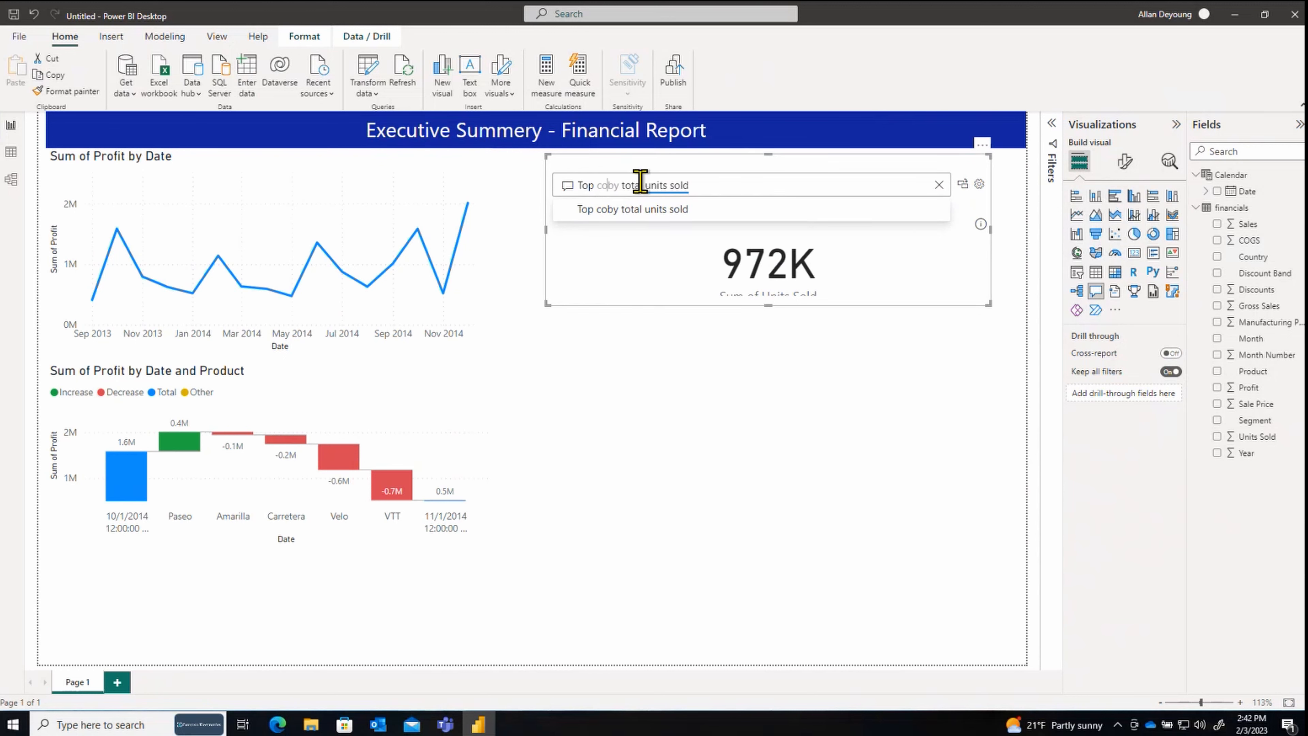
{"action": "key", "text": "BackSpace"}
{"action": "type", "text": "countries"}
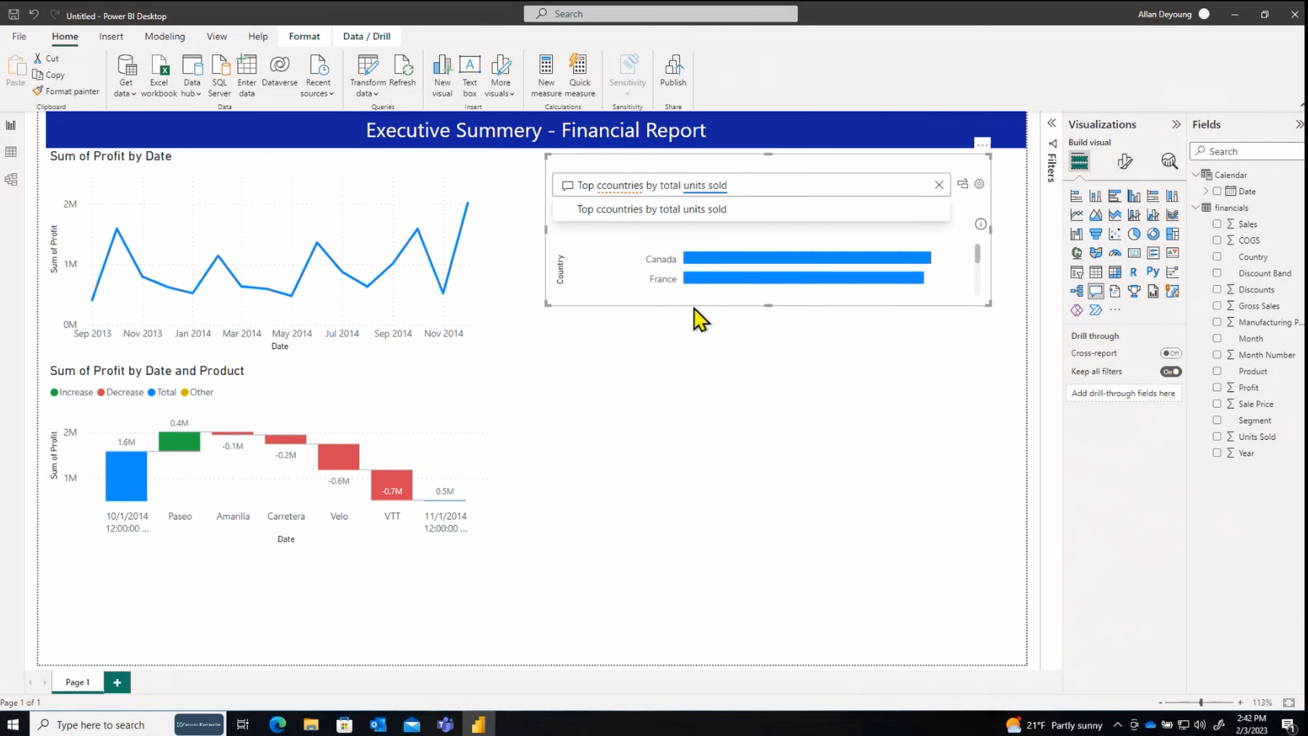
Step: Review the Q&A country bars, convert the result into a standard bar chart, and move it down beside the waterfall chart
{"action": "mouse_move", "coordinate": [756, 262]}
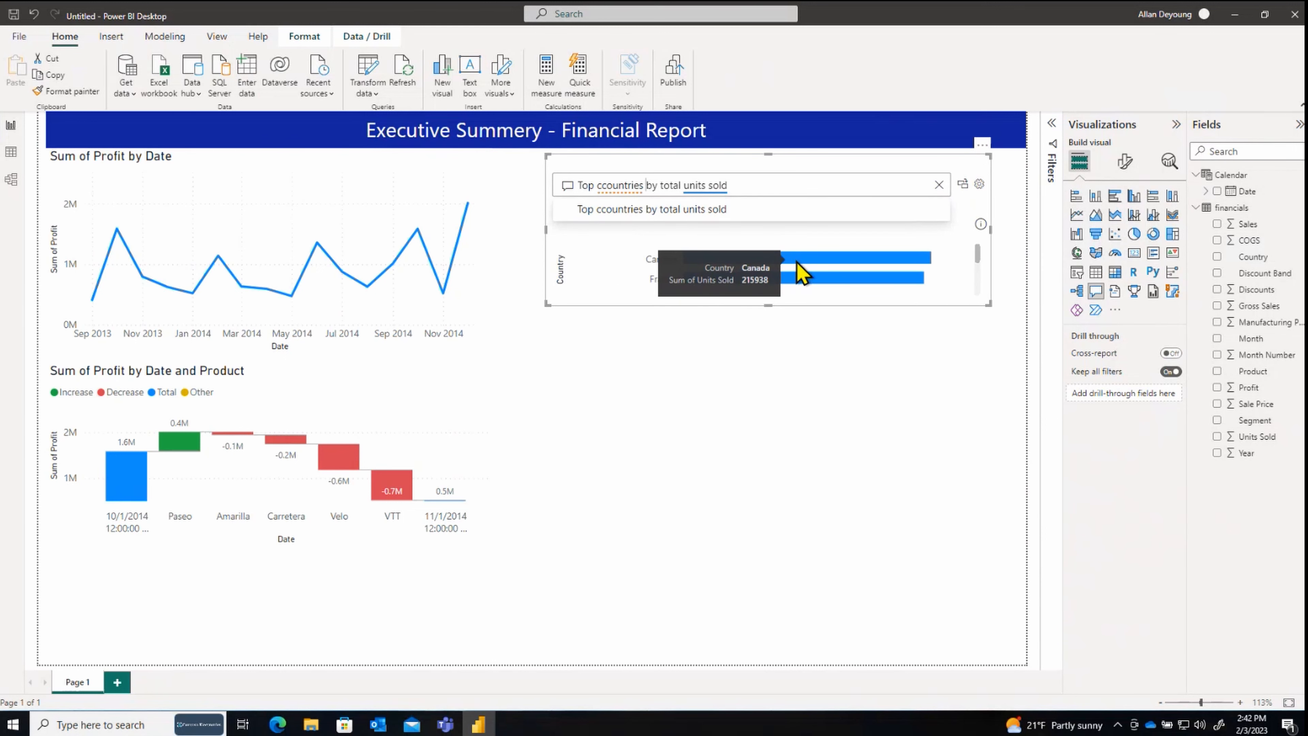
{"action": "left_click", "coordinate": [859, 251]}
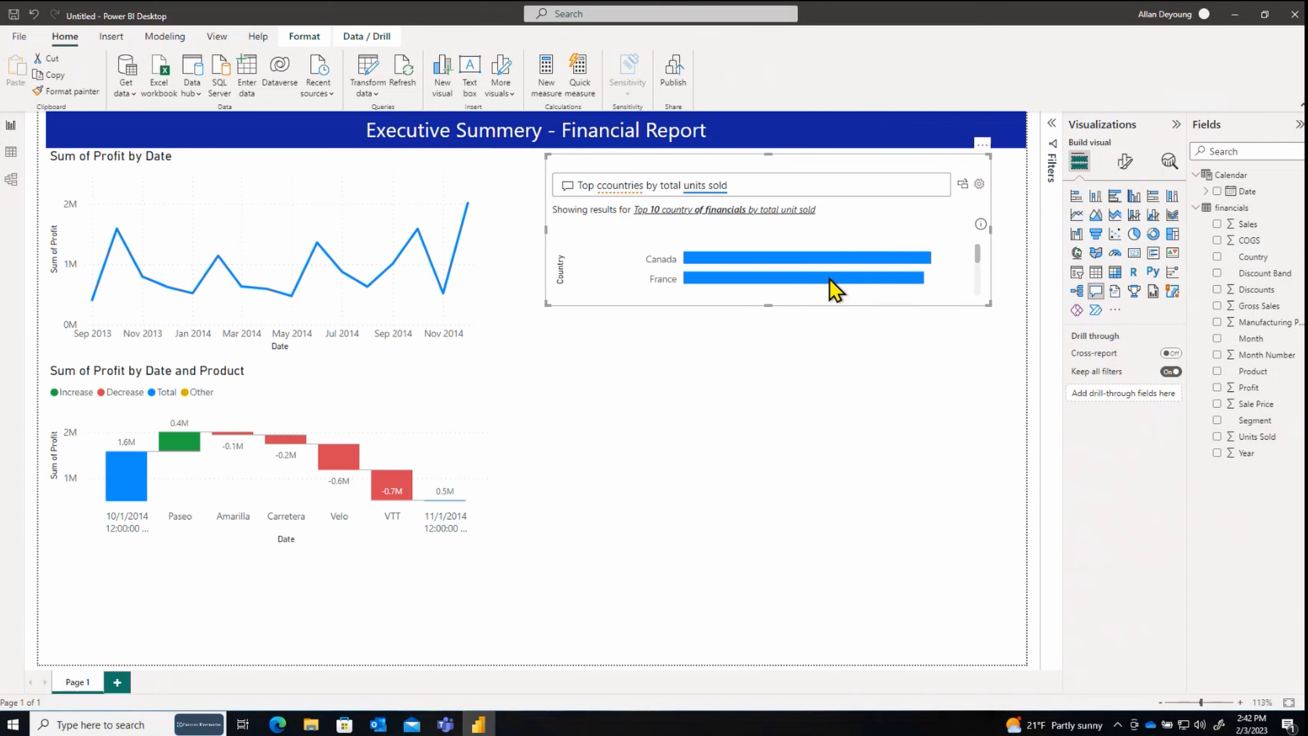
{"action": "scroll", "coordinate": [834, 290], "scroll_direction": "down", "scroll_amount": 3}
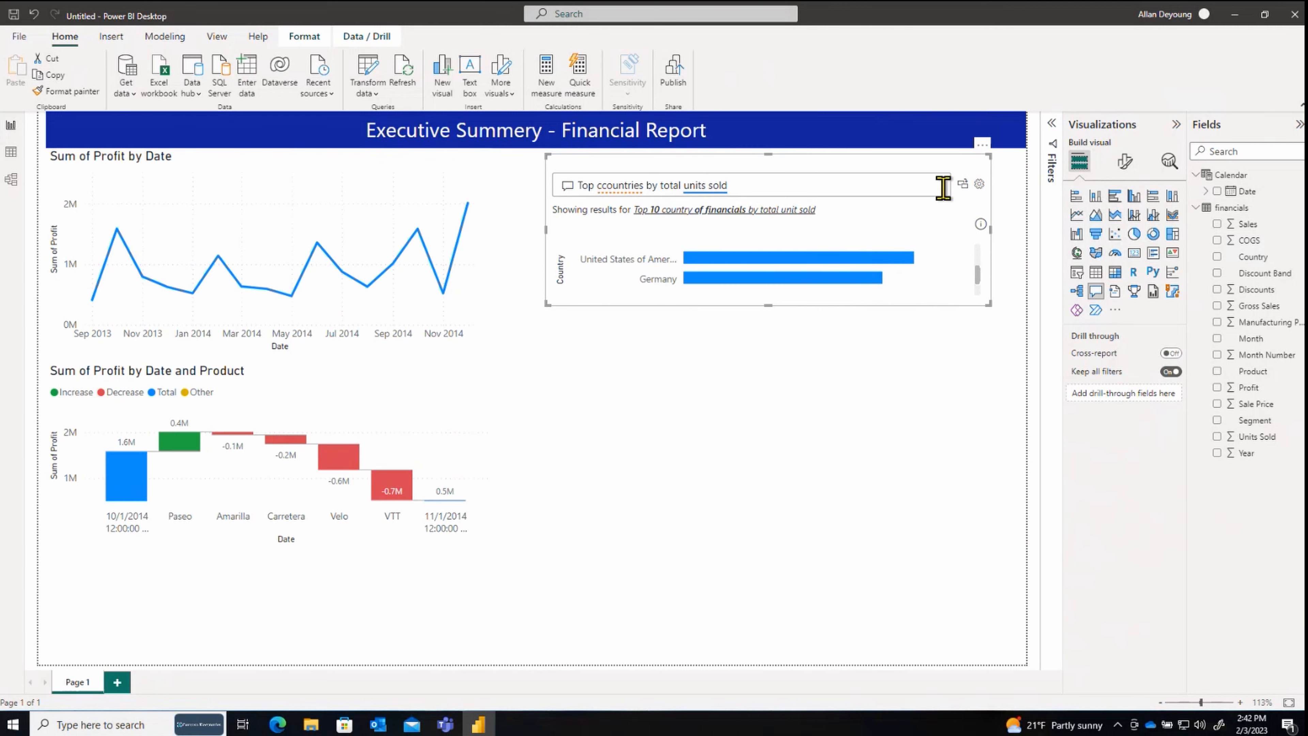
{"action": "left_click", "coordinate": [962, 185]}
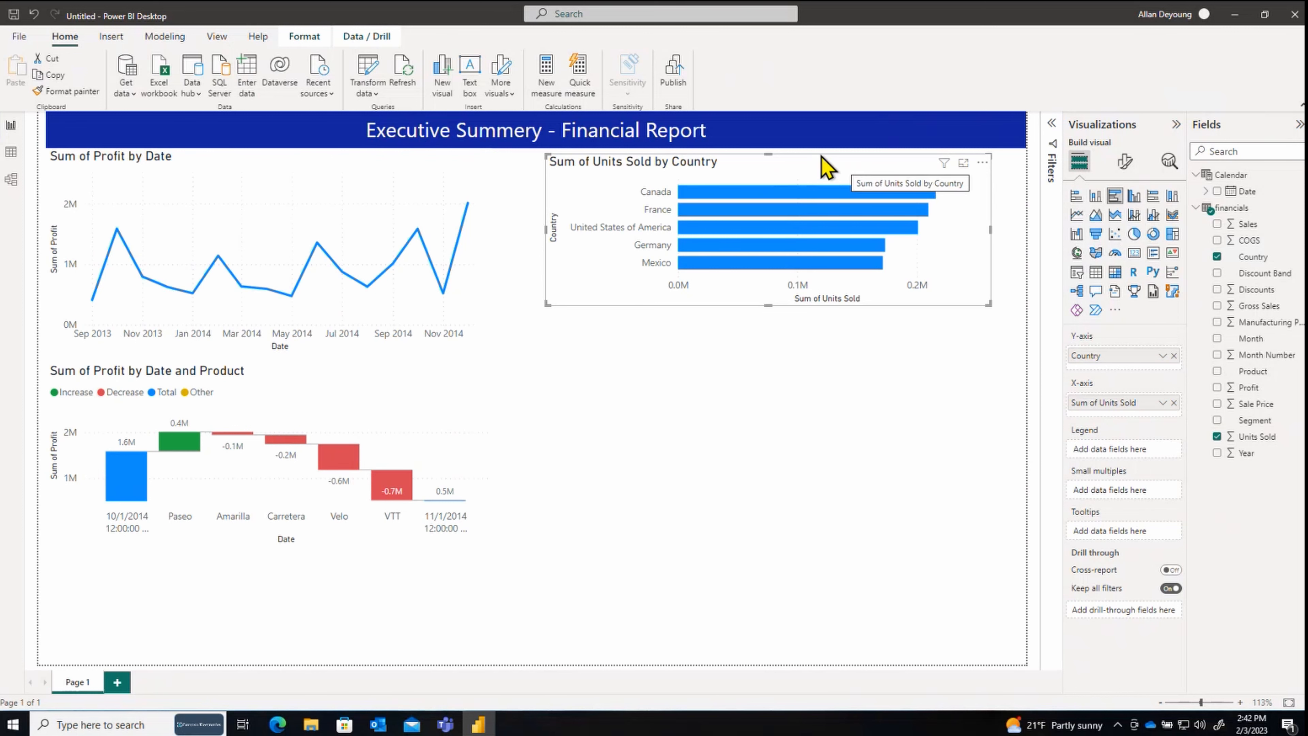
{"action": "left_click_drag", "start_coordinate": [821, 153], "coordinate": [782, 423]}
Step: Reduce the height of the Profit line chart and move the waterfall chart up to free space beneath it
{"action": "left_click", "coordinate": [323, 517]}
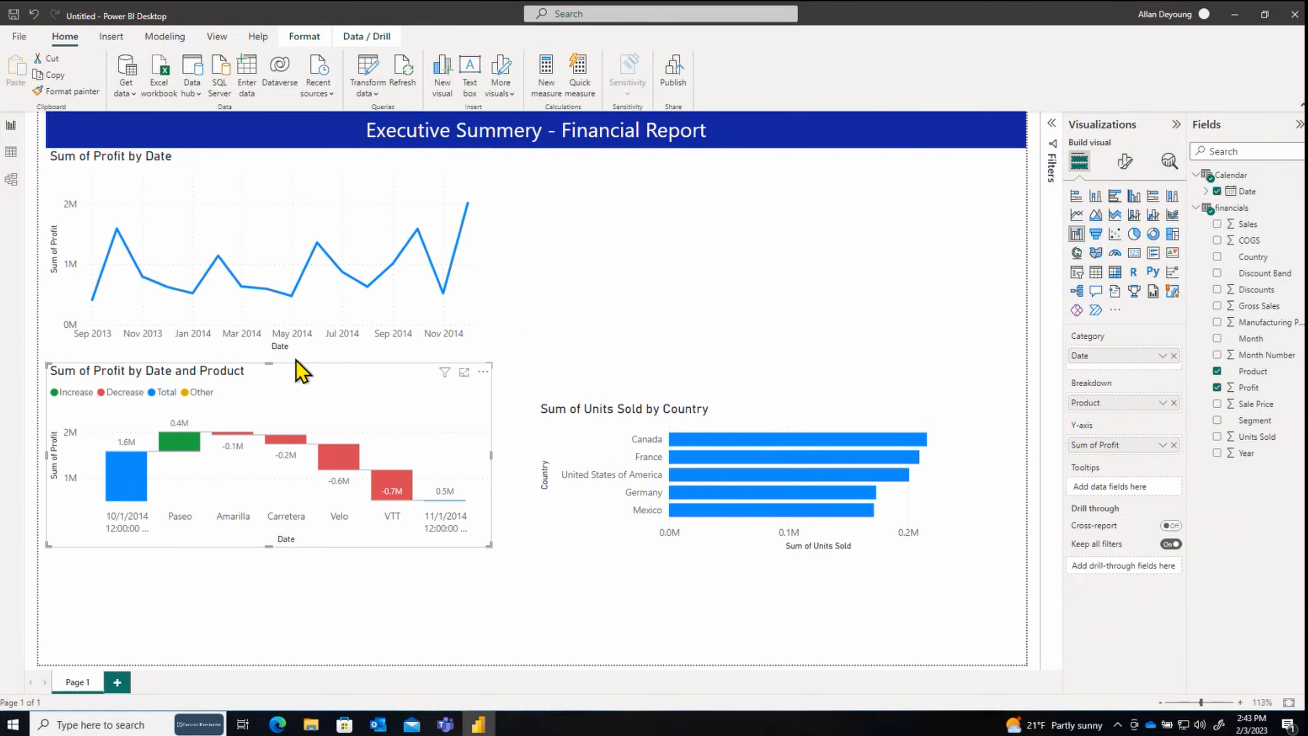
{"action": "left_click_drag", "start_coordinate": [267, 364], "coordinate": [273, 322]}
{"action": "left_click", "coordinate": [280, 352]}
{"action": "mouse_move", "coordinate": [285, 390]}
{"action": "left_mouse_down"}
{"action": "mouse_move", "coordinate": [289, 363]}
{"action": "mouse_move", "coordinate": [301, 370]}
{"action": "mouse_move", "coordinate": [288, 370]}
{"action": "left_mouse_up"}
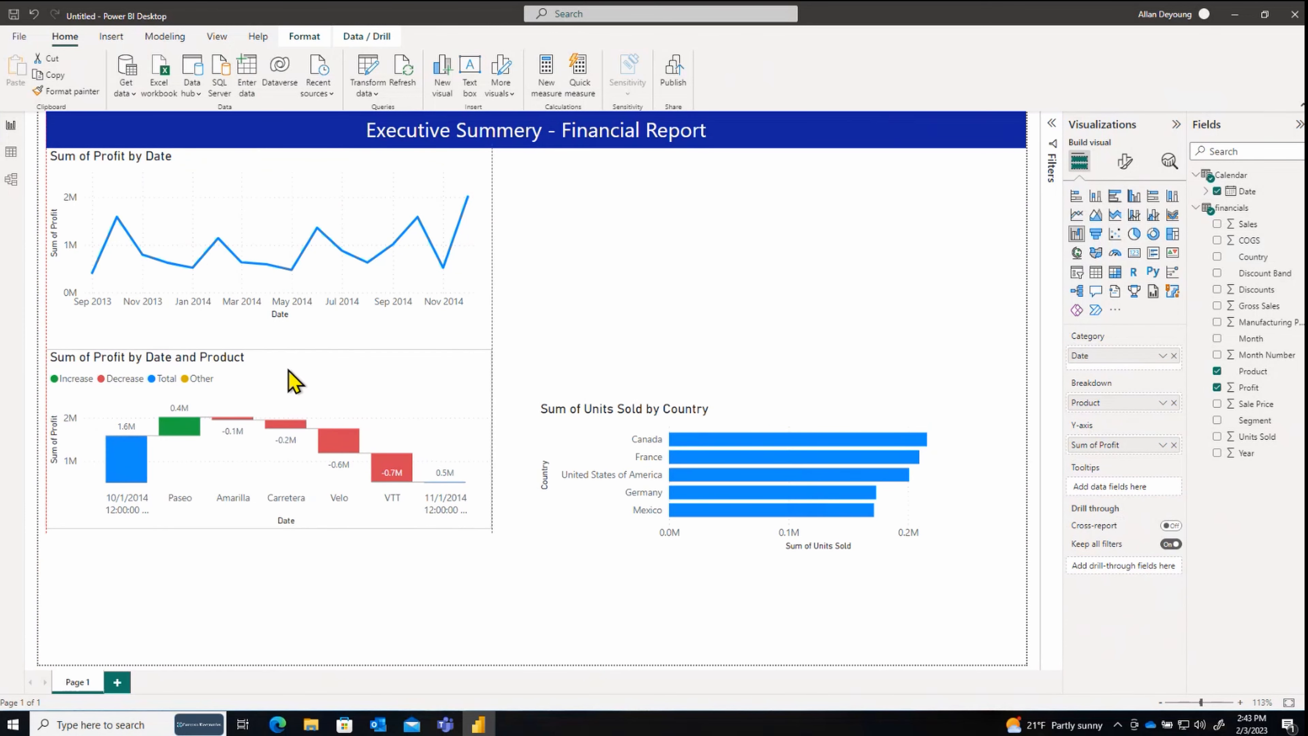
Step: Move the Units Sold by Country chart directly below the waterfall chart, widen it to the same edge, and deselect it
{"action": "left_click", "coordinate": [783, 412]}
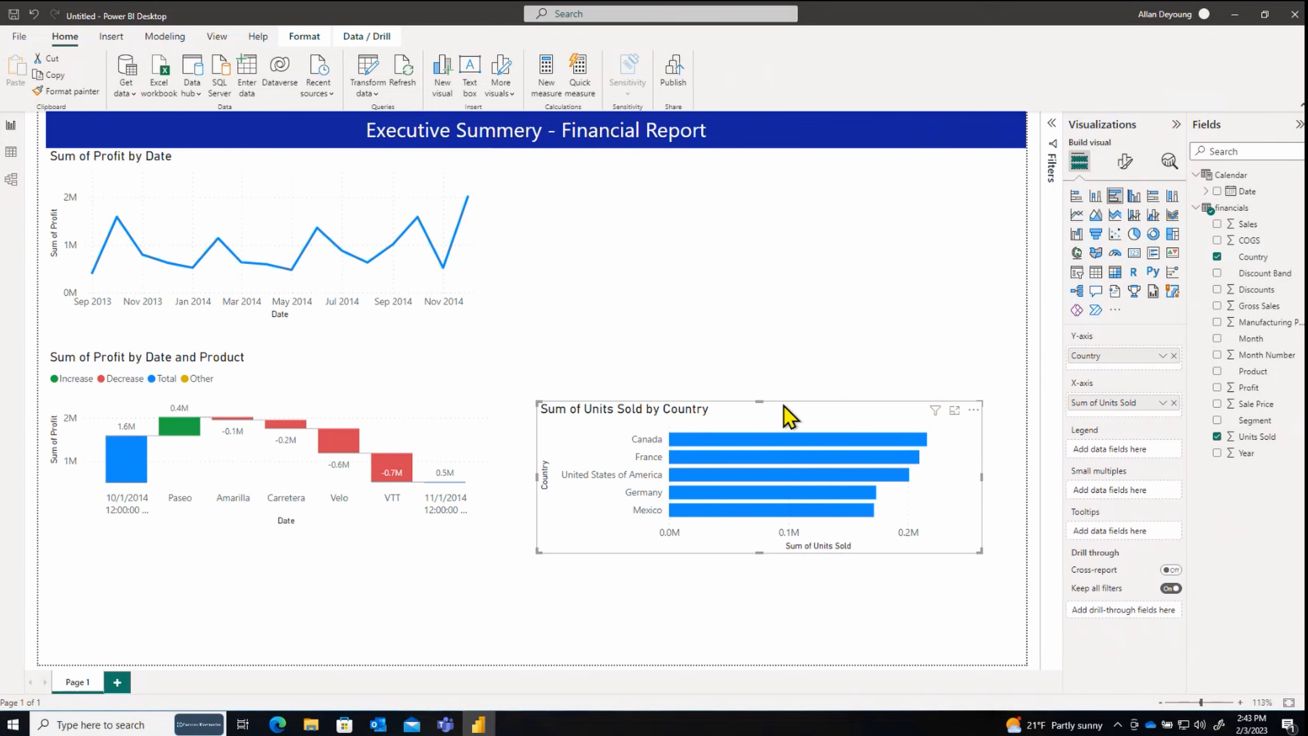
{"action": "left_click_drag", "start_coordinate": [783, 413], "coordinate": [305, 540]}
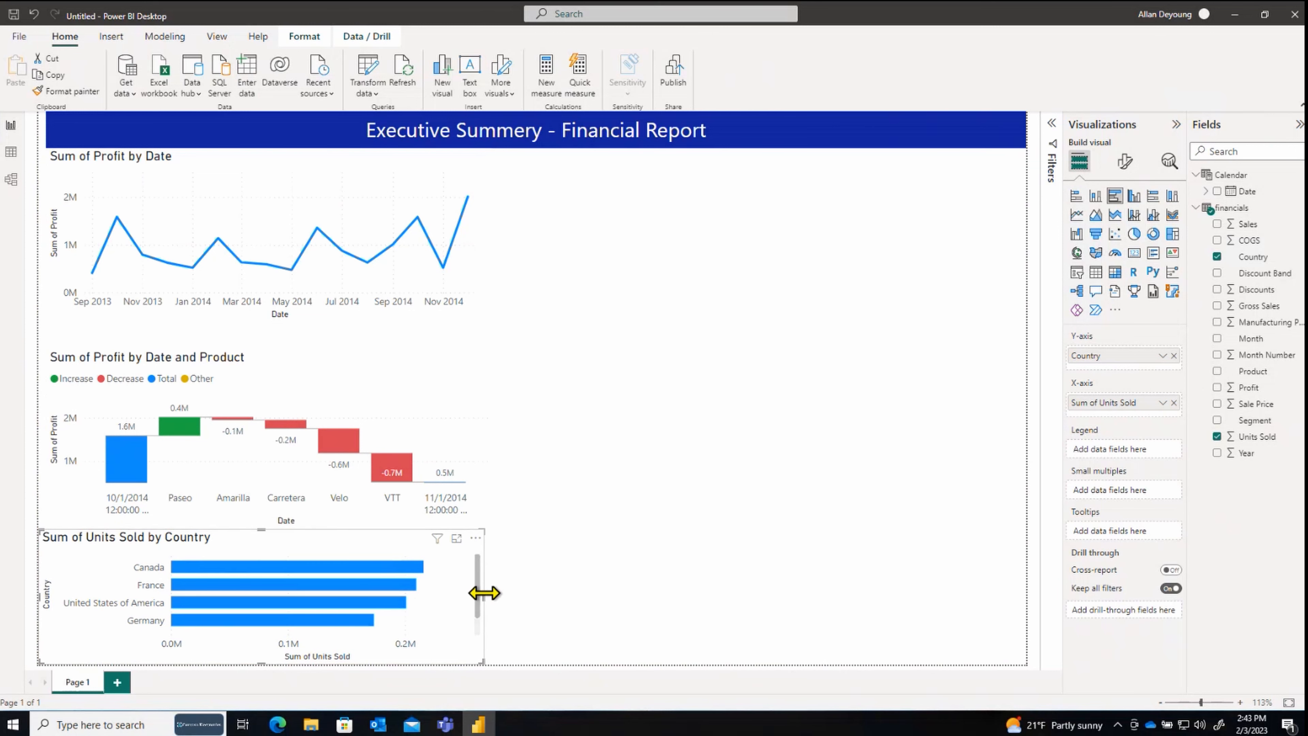
{"action": "left_click_drag", "start_coordinate": [484, 593], "coordinate": [498, 601]}
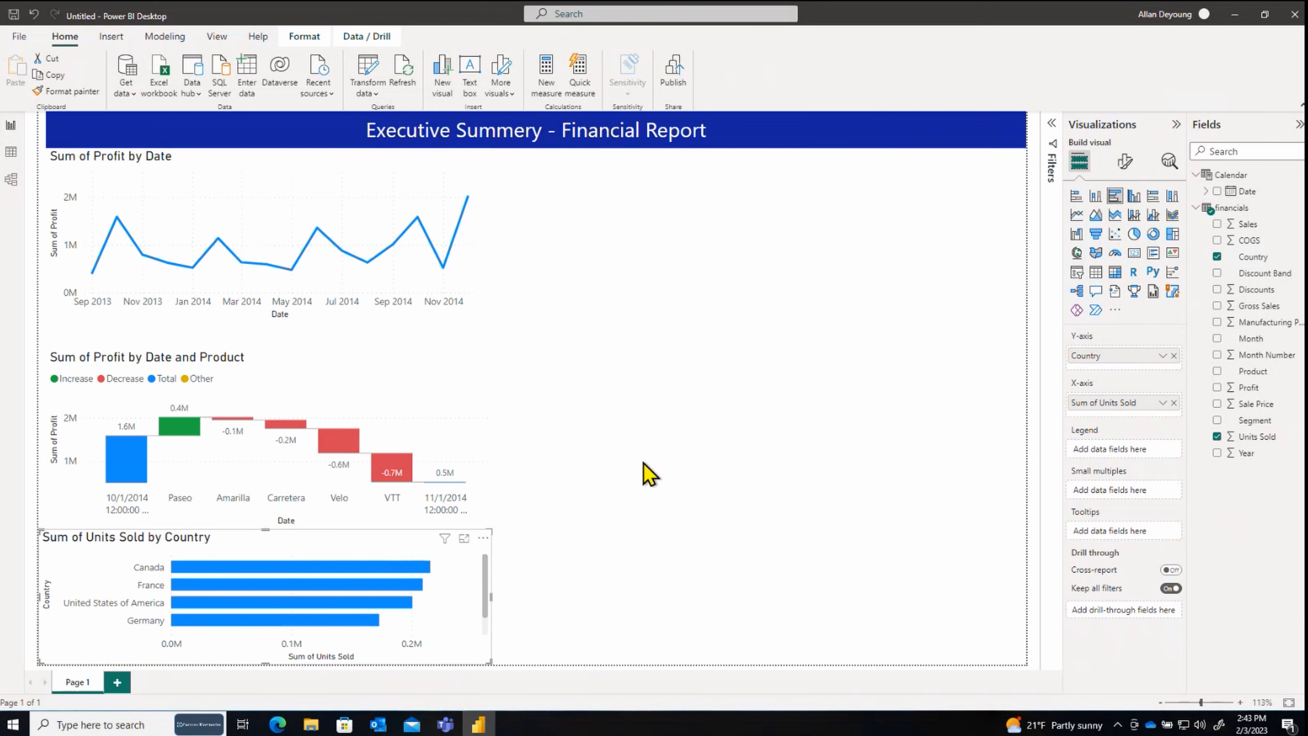
{"action": "left_click", "coordinate": [648, 471]}
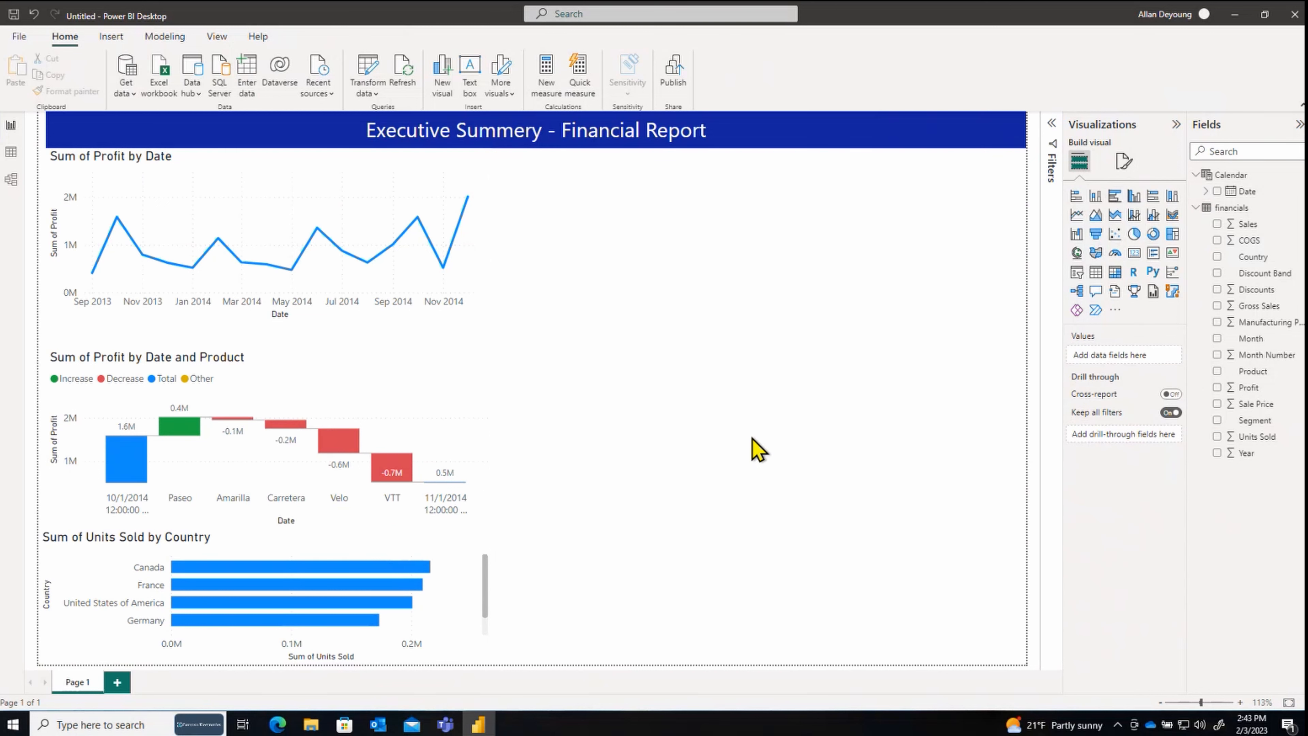
Step: Add a Q&A visual to the empty area beside the Profit line chart, shorten it slightly, and deselect it
{"action": "left_click", "coordinate": [1098, 290]}
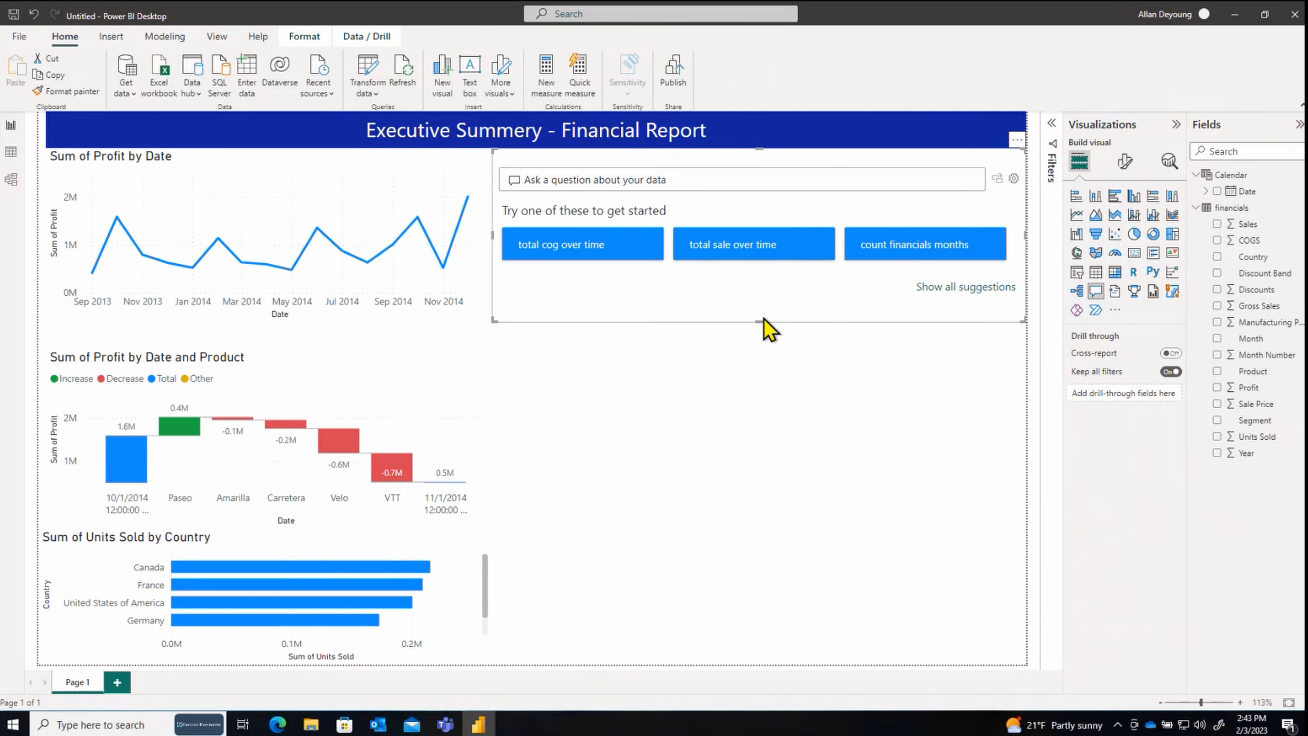
{"action": "mouse_move", "coordinate": [764, 321]}
{"action": "left_mouse_down"}
{"action": "mouse_move", "coordinate": [781, 301]}
{"action": "mouse_move", "coordinate": [781, 316]}
{"action": "left_mouse_up"}
{"action": "left_click", "coordinate": [794, 384]}
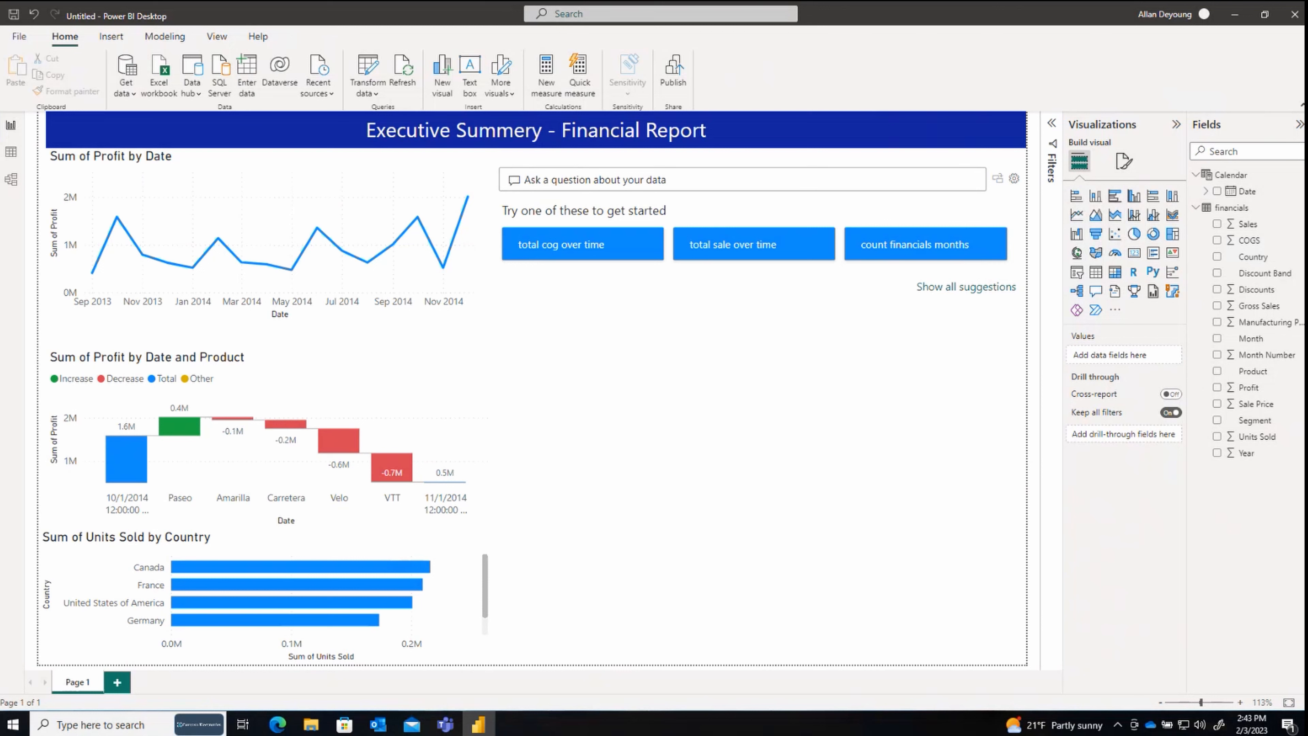
Step: Add a clustered column chart below the Q&A visual with Gross Sales as X-axis, Profit as Y-axis and Segment as legend
{"action": "left_click", "coordinate": [1115, 198]}
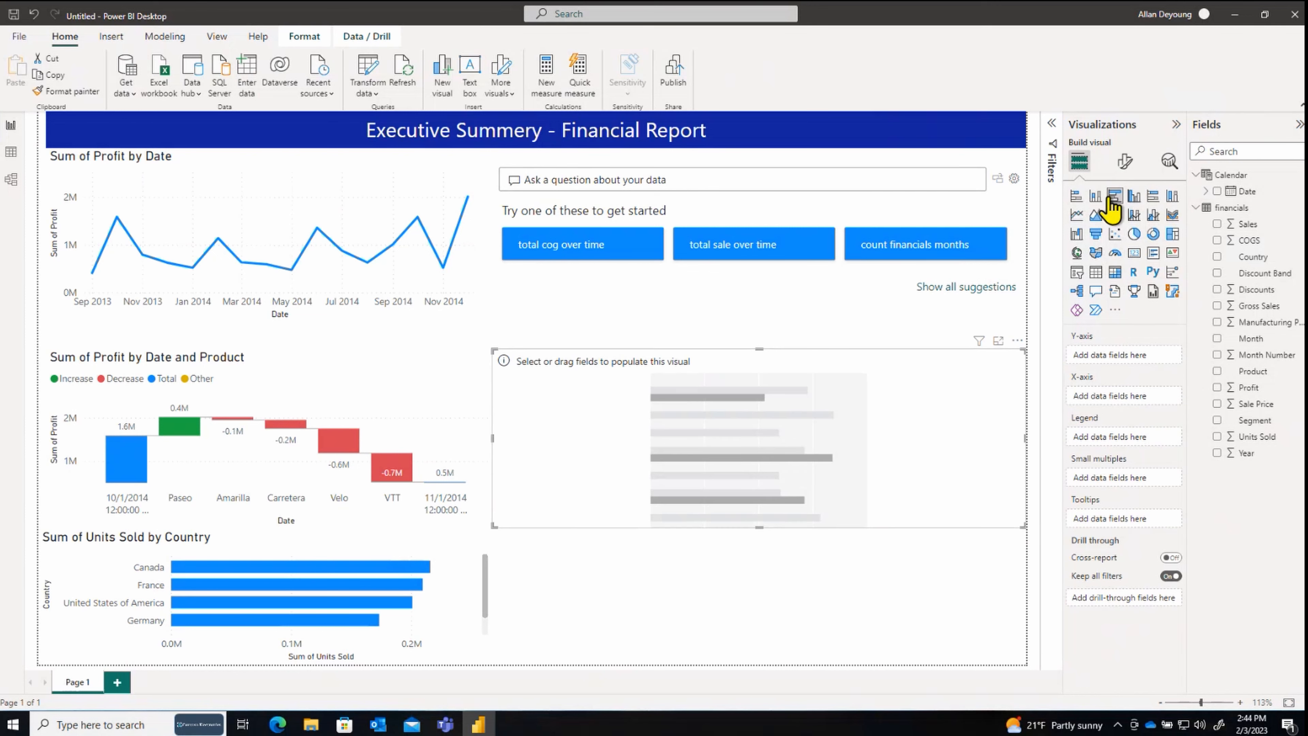
{"action": "left_click", "coordinate": [1135, 199]}
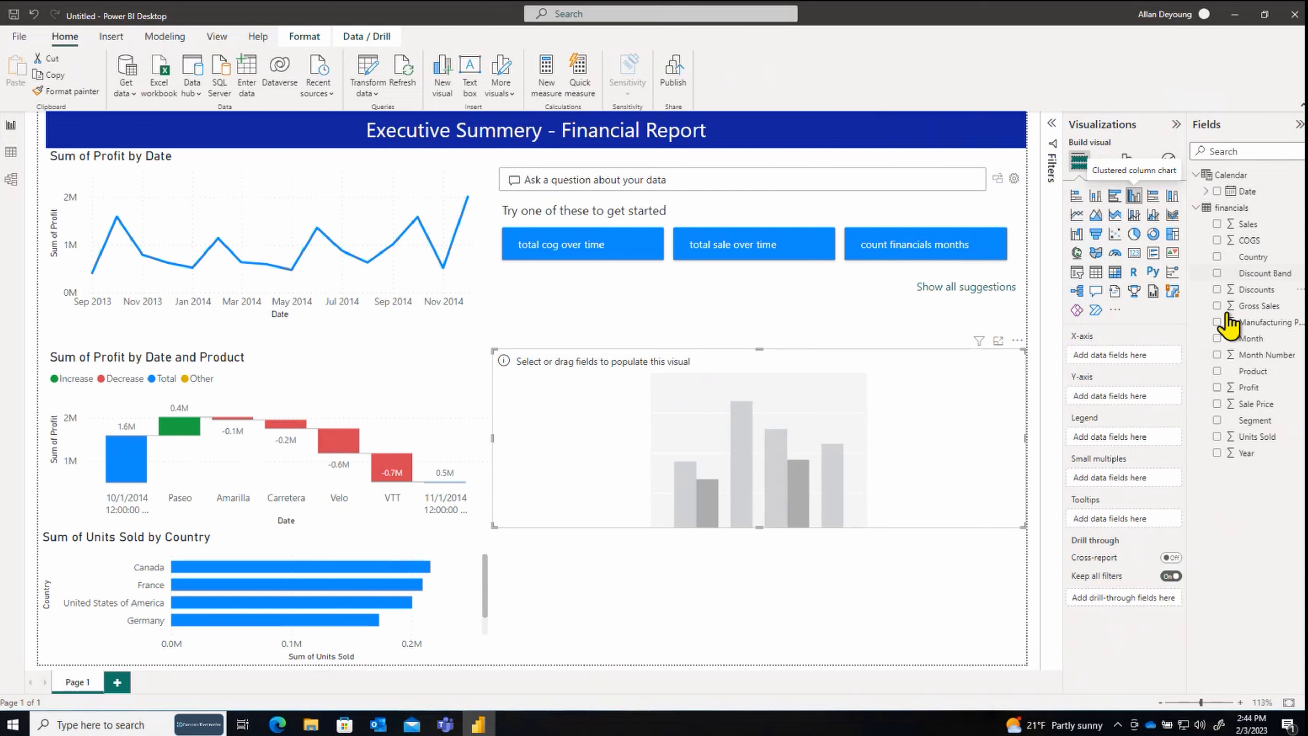
{"action": "left_click", "coordinate": [1217, 421]}
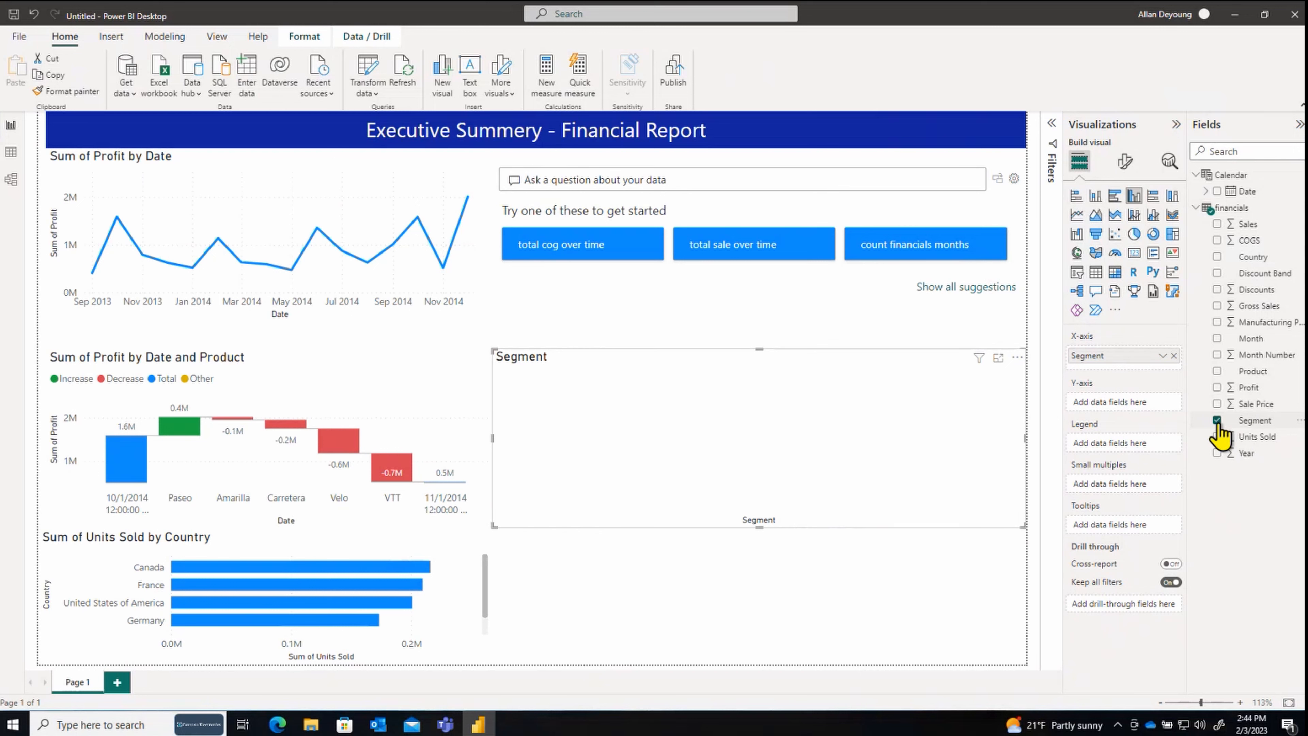
{"action": "left_click", "coordinate": [1217, 420]}
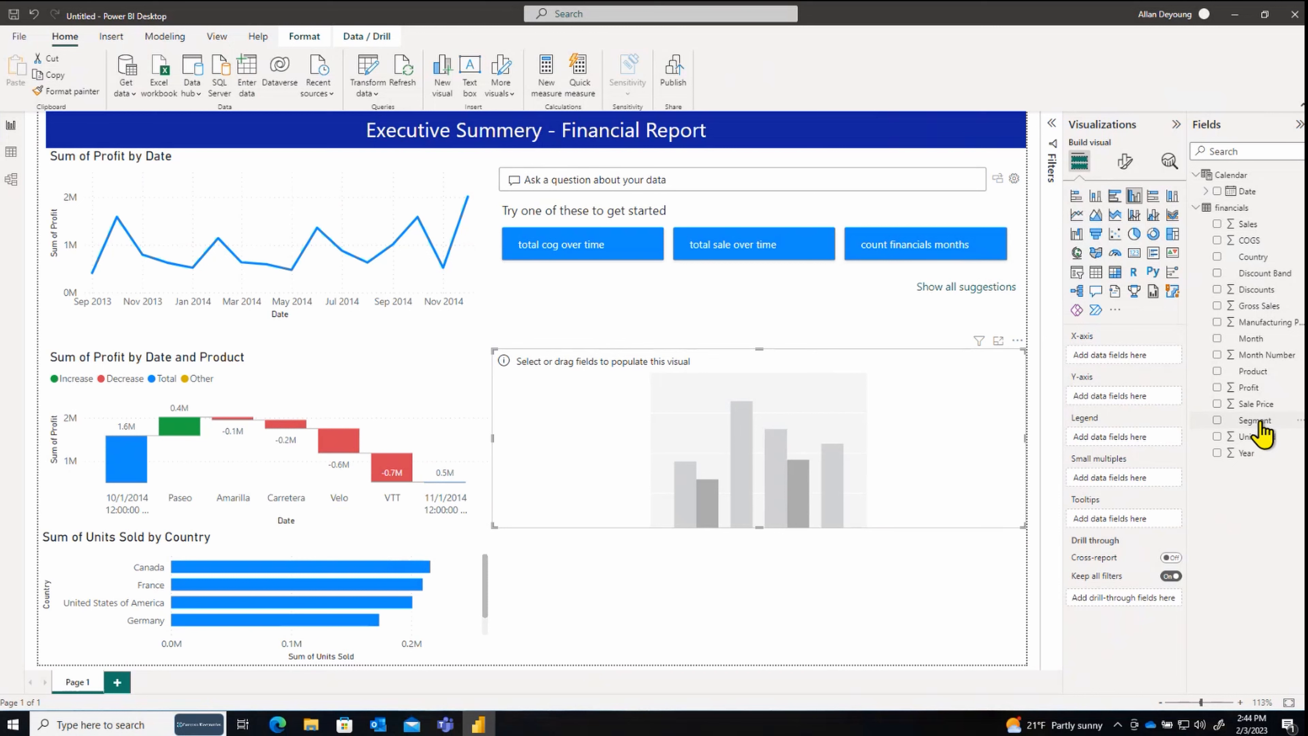
{"action": "left_click_drag", "start_coordinate": [1257, 421], "coordinate": [1129, 438]}
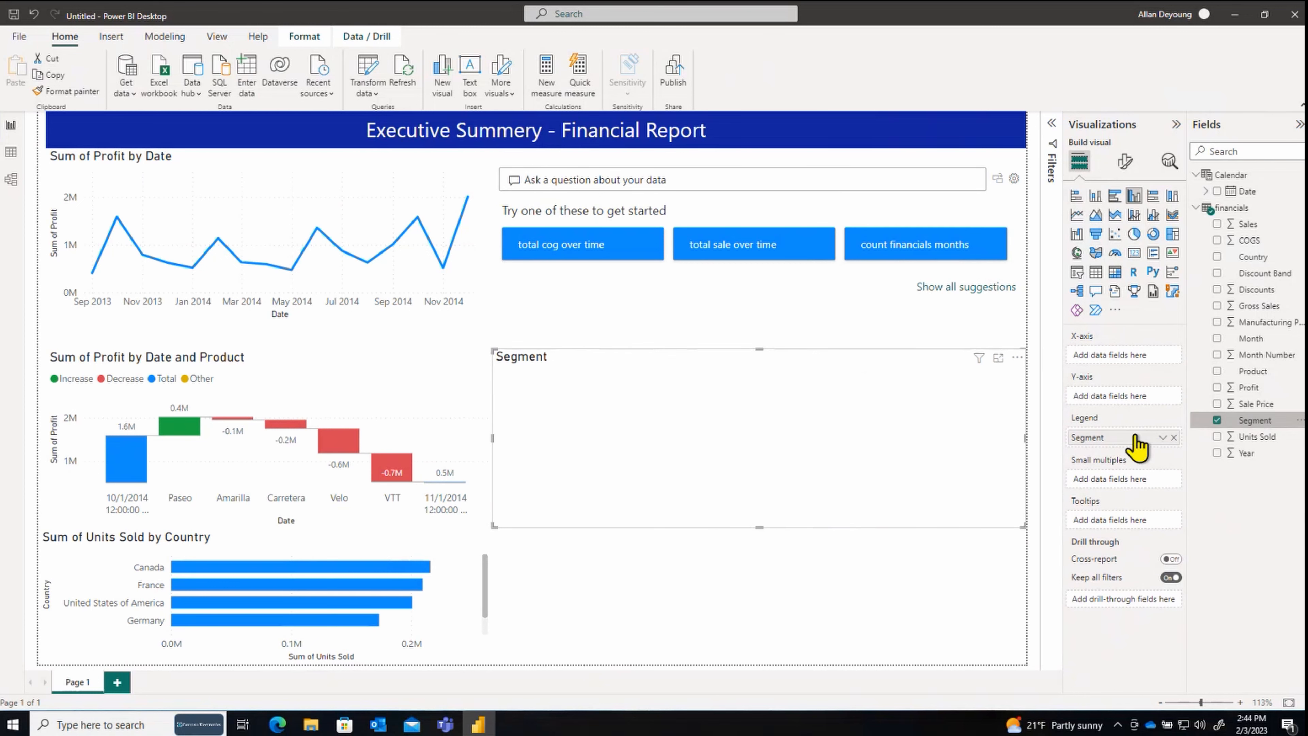
{"action": "left_click", "coordinate": [1258, 389]}
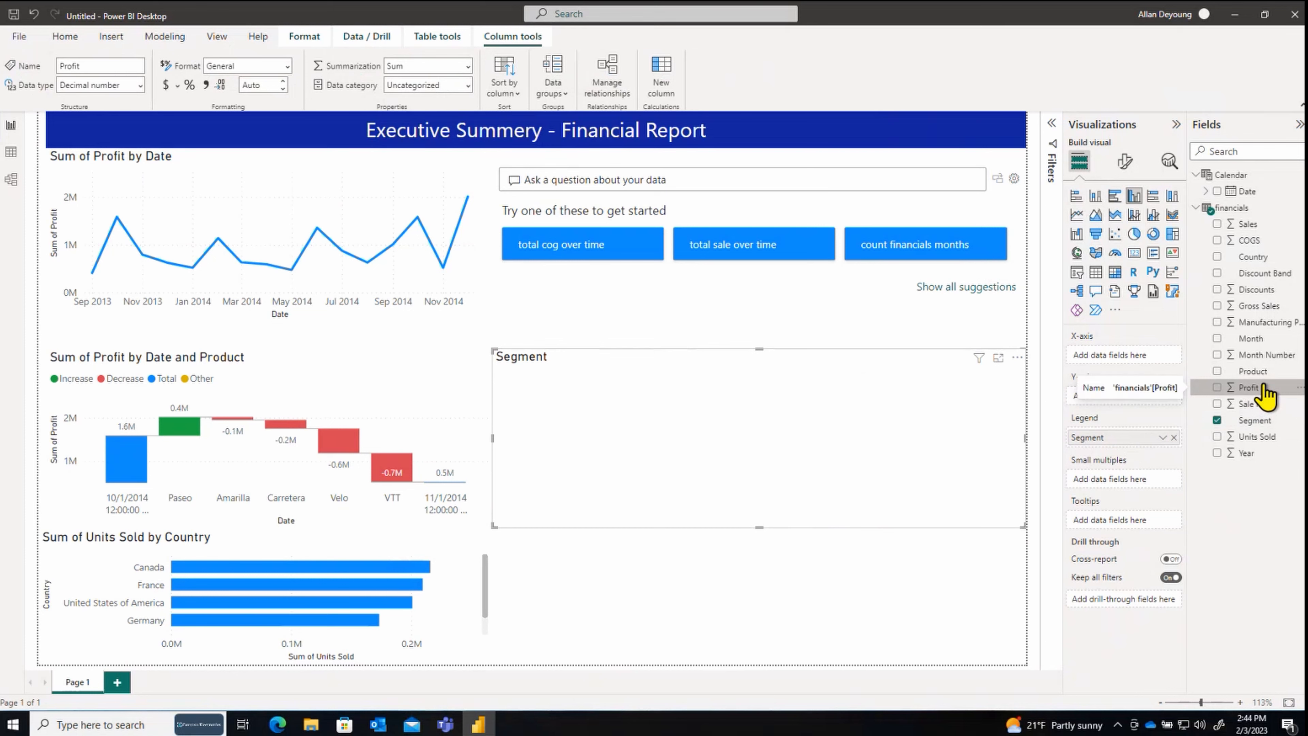
{"action": "left_click_drag", "start_coordinate": [1270, 393], "coordinate": [1142, 397]}
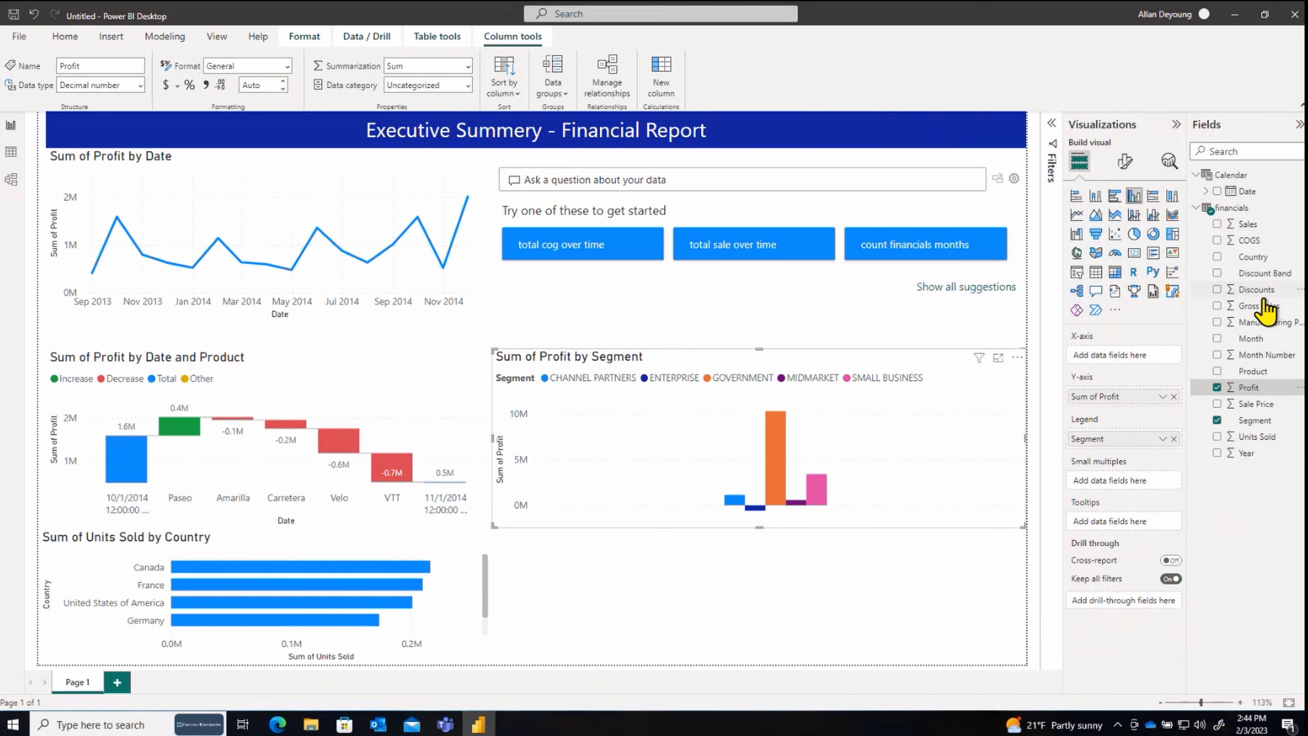
{"action": "left_click_drag", "start_coordinate": [1261, 307], "coordinate": [1131, 366]}
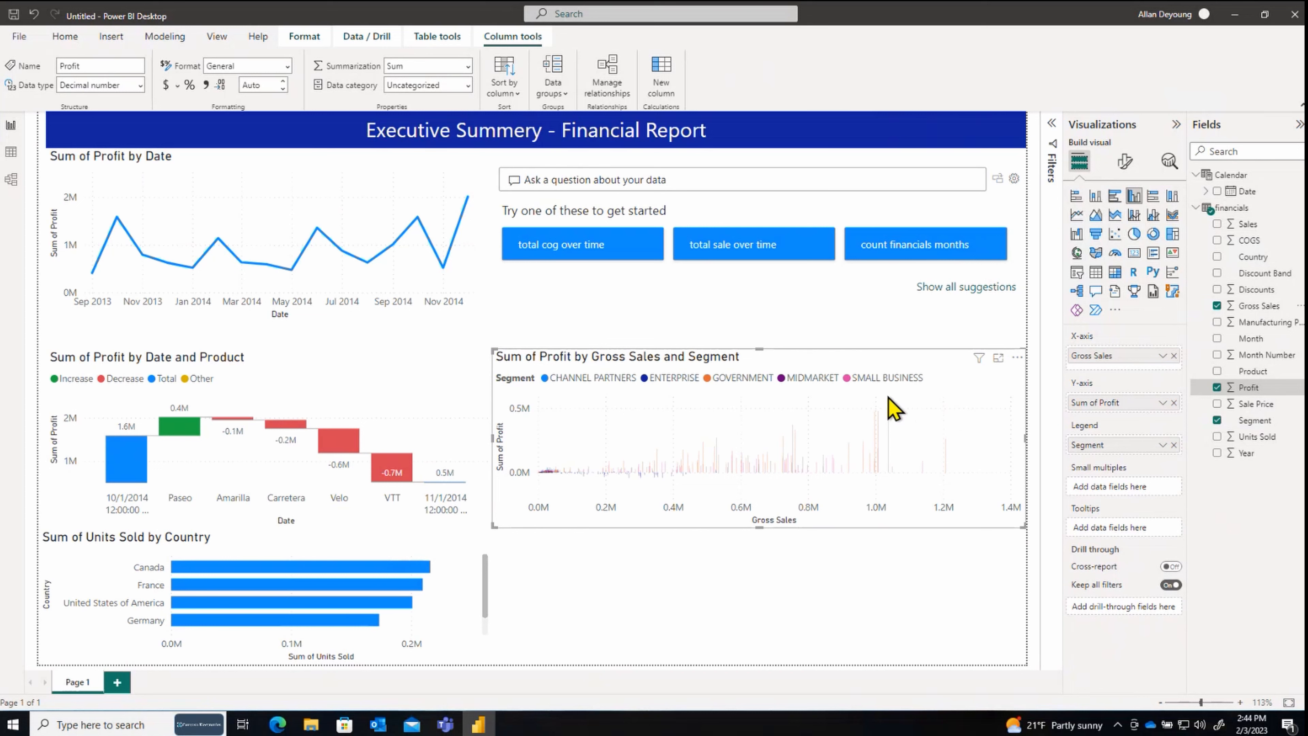
Step: Move the Profit by Gross Sales and Segment chart to the page's lower edge and the Q&A visual down just above it
{"action": "left_click_drag", "start_coordinate": [818, 354], "coordinate": [812, 514]}
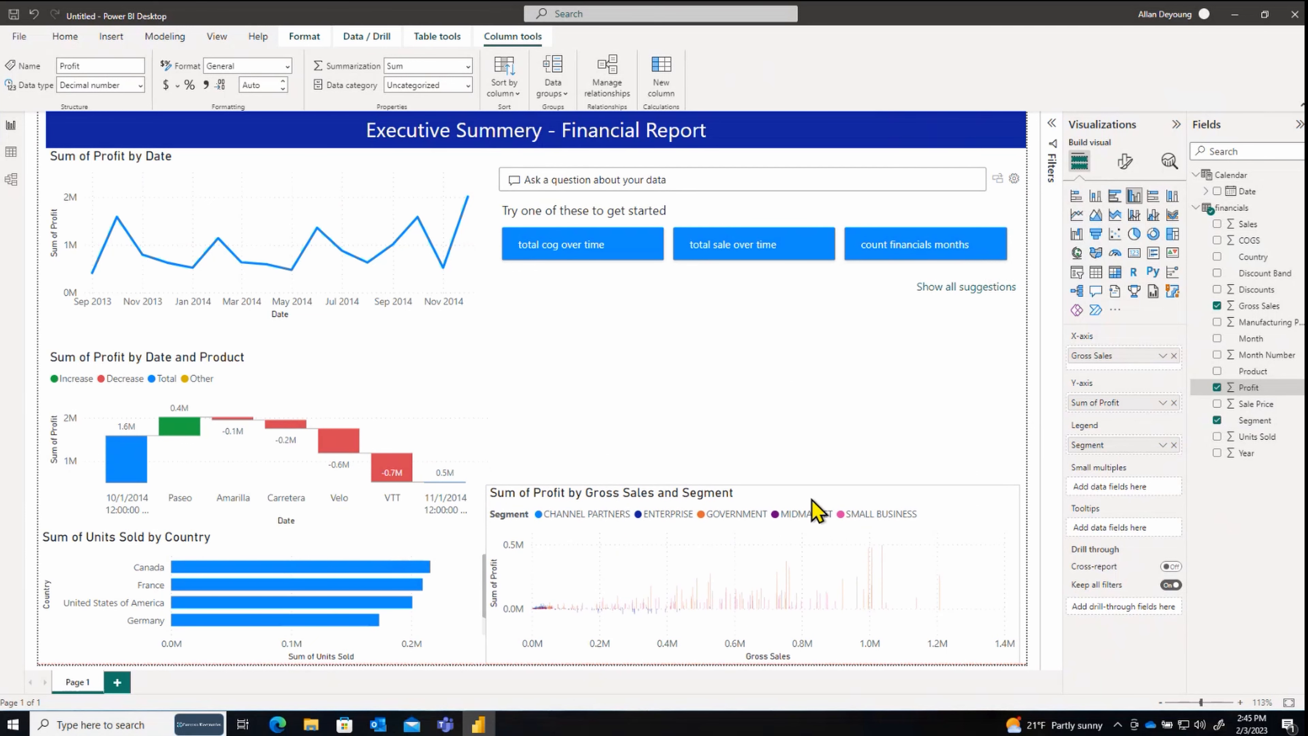
{"action": "left_click", "coordinate": [903, 409]}
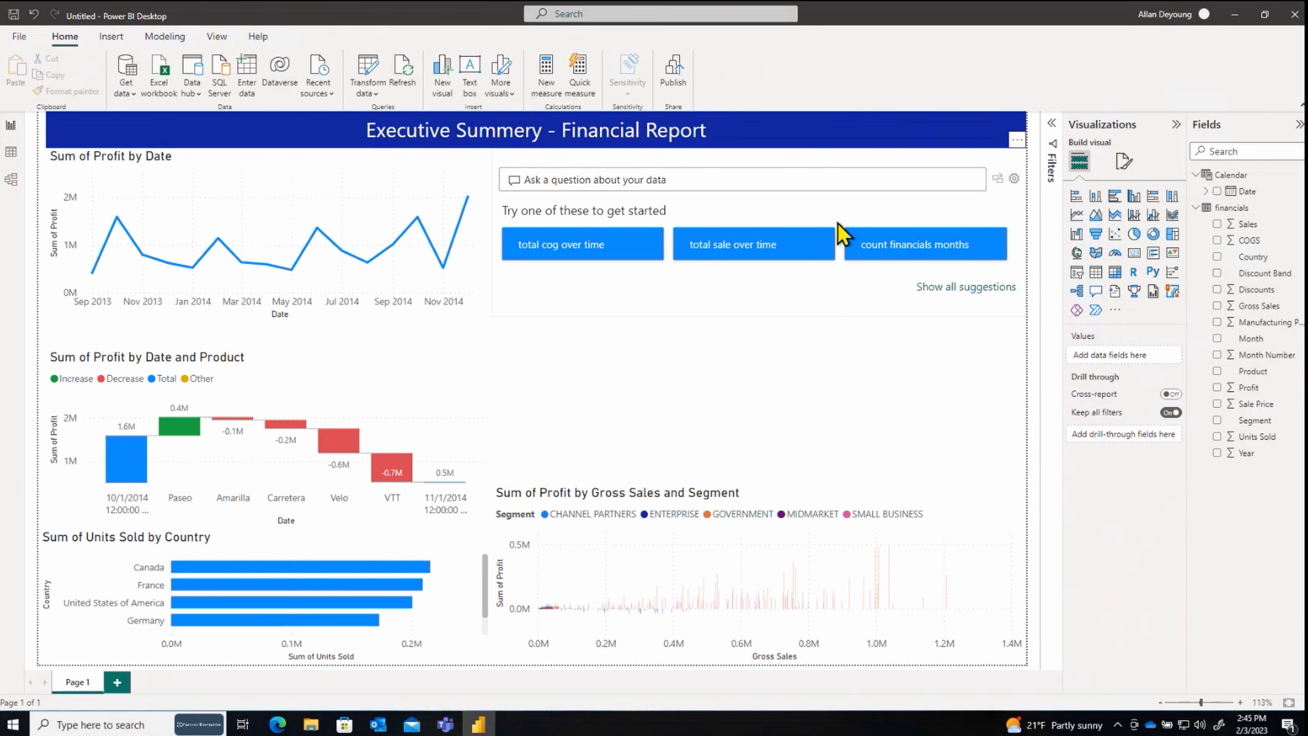
{"action": "left_click", "coordinate": [800, 162]}
{"action": "left_click_drag", "start_coordinate": [800, 160], "coordinate": [800, 313]}
{"action": "left_click", "coordinate": [776, 237]}
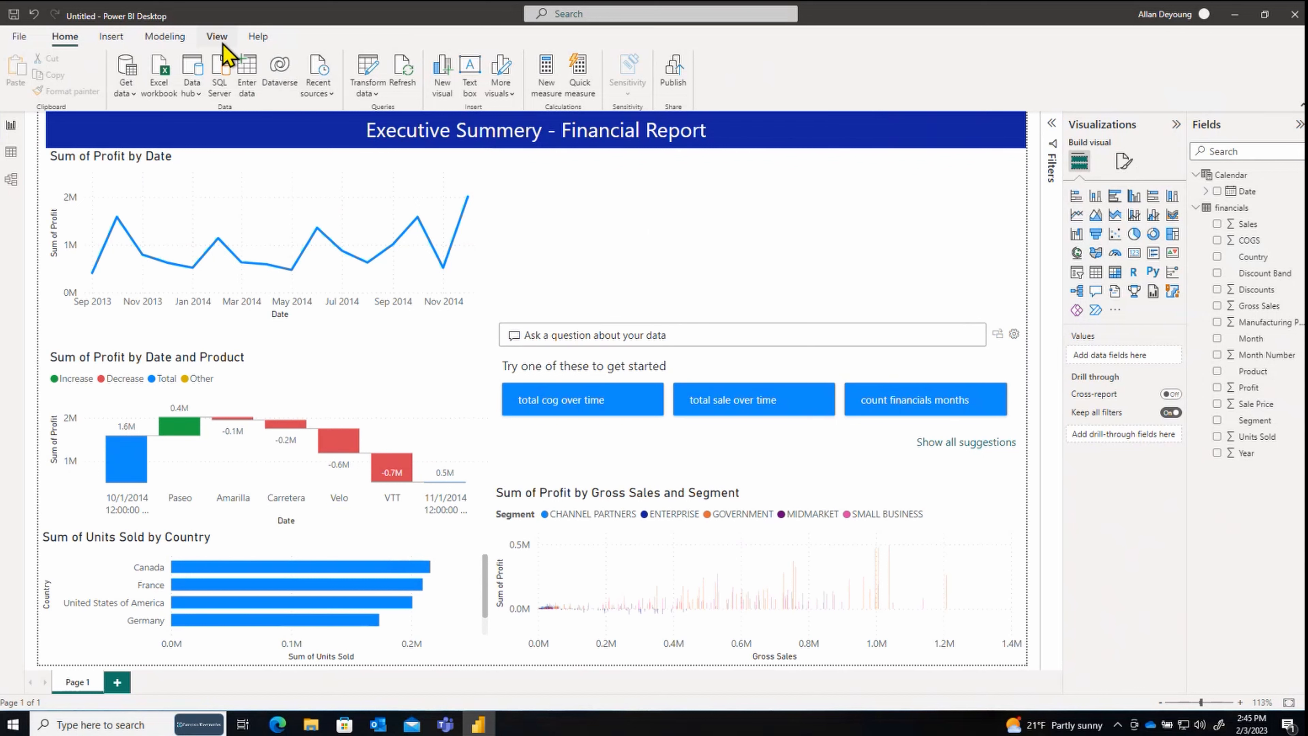
Step: Try the purple gradient, Classroom and Classic report themes, and apply the dark blue theme with the light-blue wave background
{"action": "left_click", "coordinate": [217, 36]}
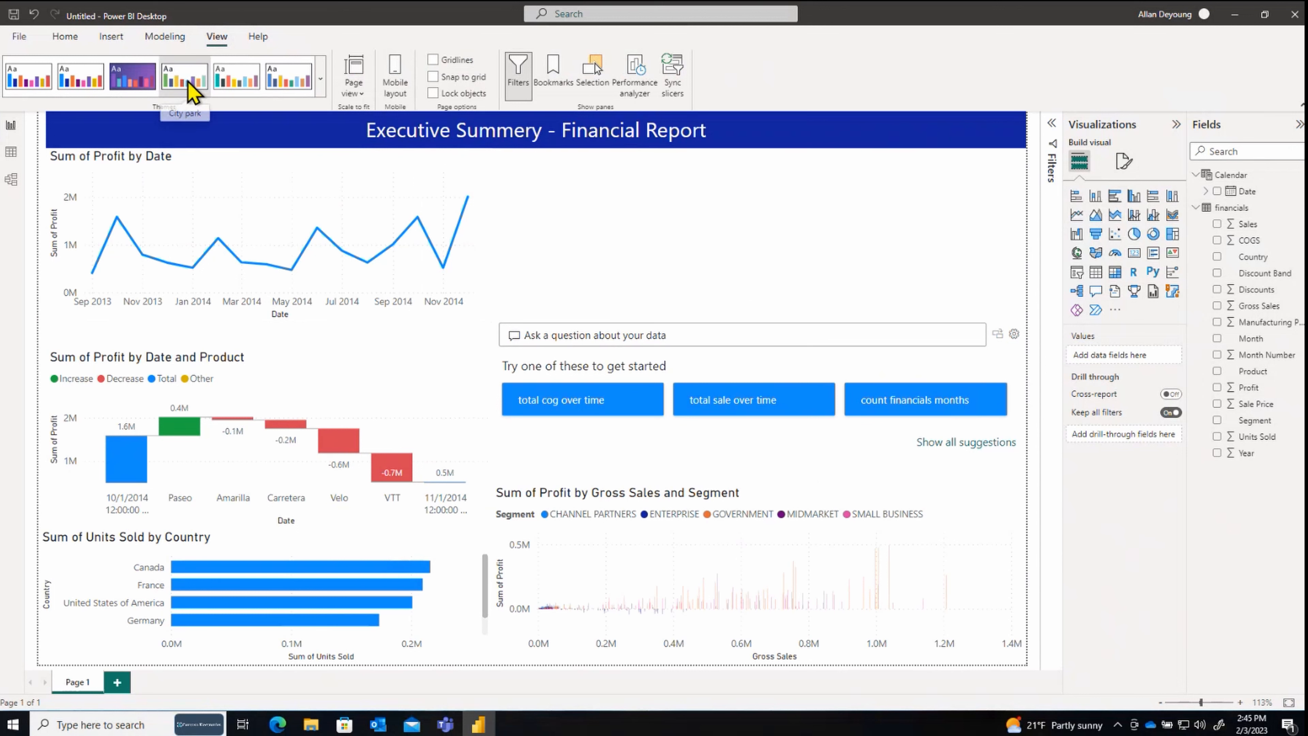
{"action": "left_click", "coordinate": [321, 78]}
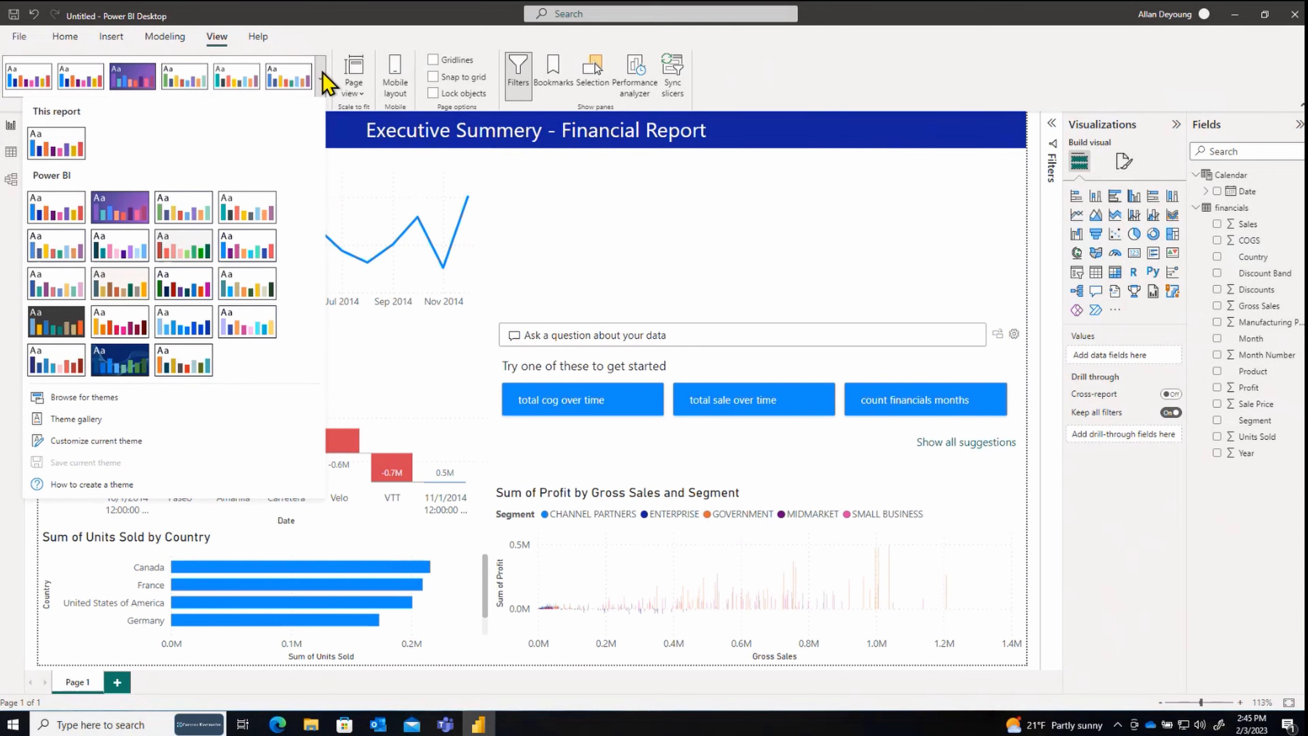
{"action": "left_click", "coordinate": [142, 214]}
{"action": "left_click", "coordinate": [273, 82]}
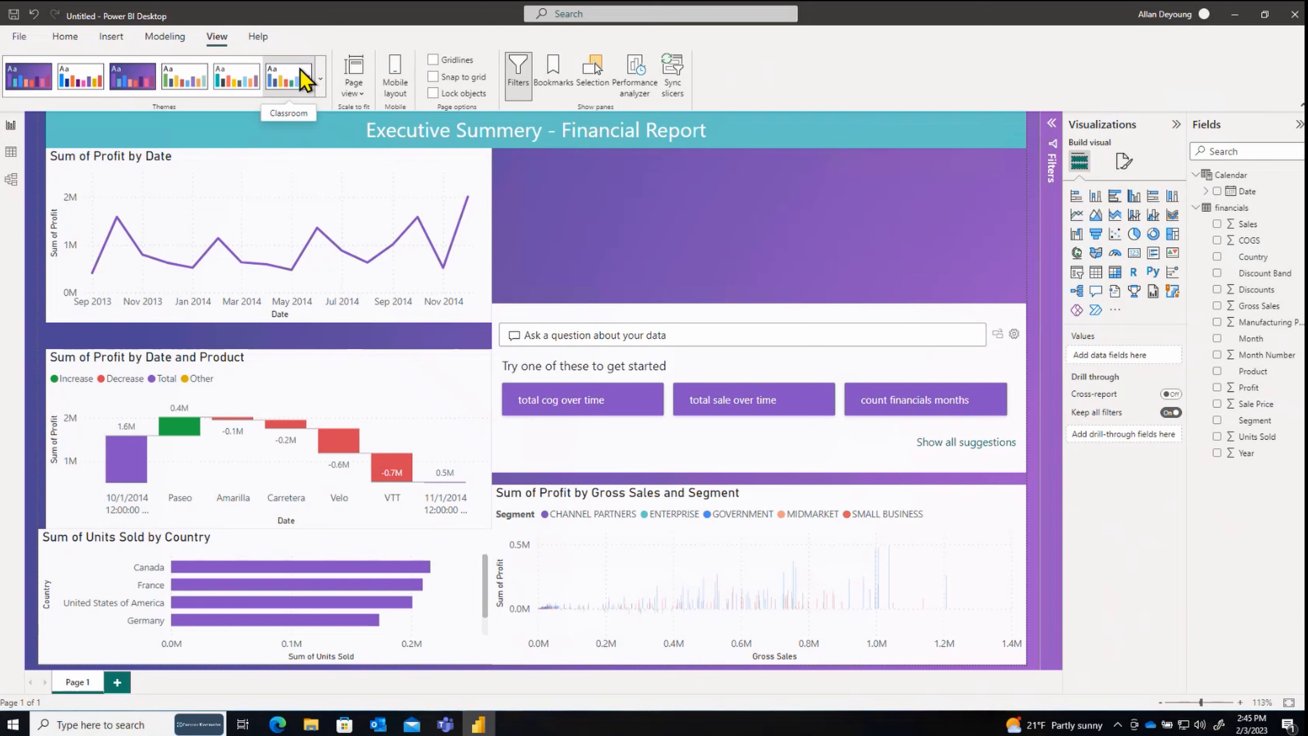
{"action": "left_click", "coordinate": [301, 76]}
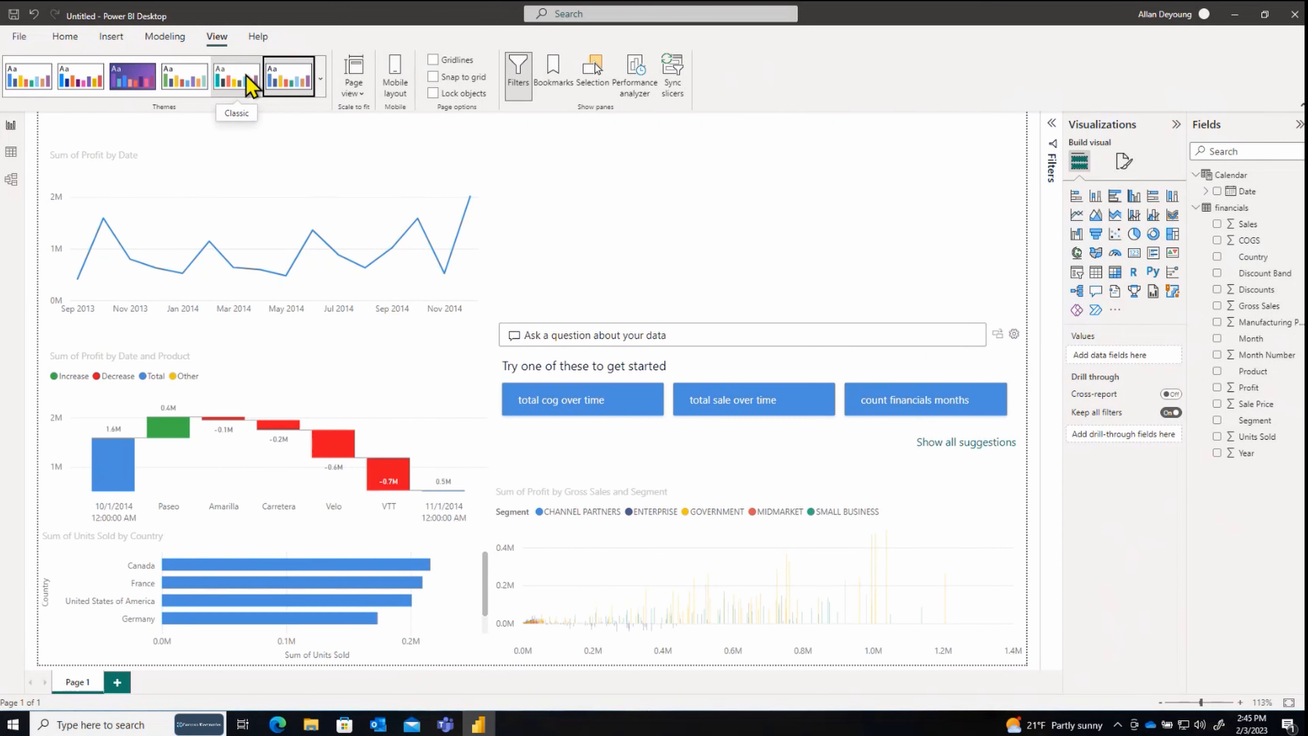
{"action": "left_click", "coordinate": [247, 82]}
{"action": "left_click", "coordinate": [320, 78]}
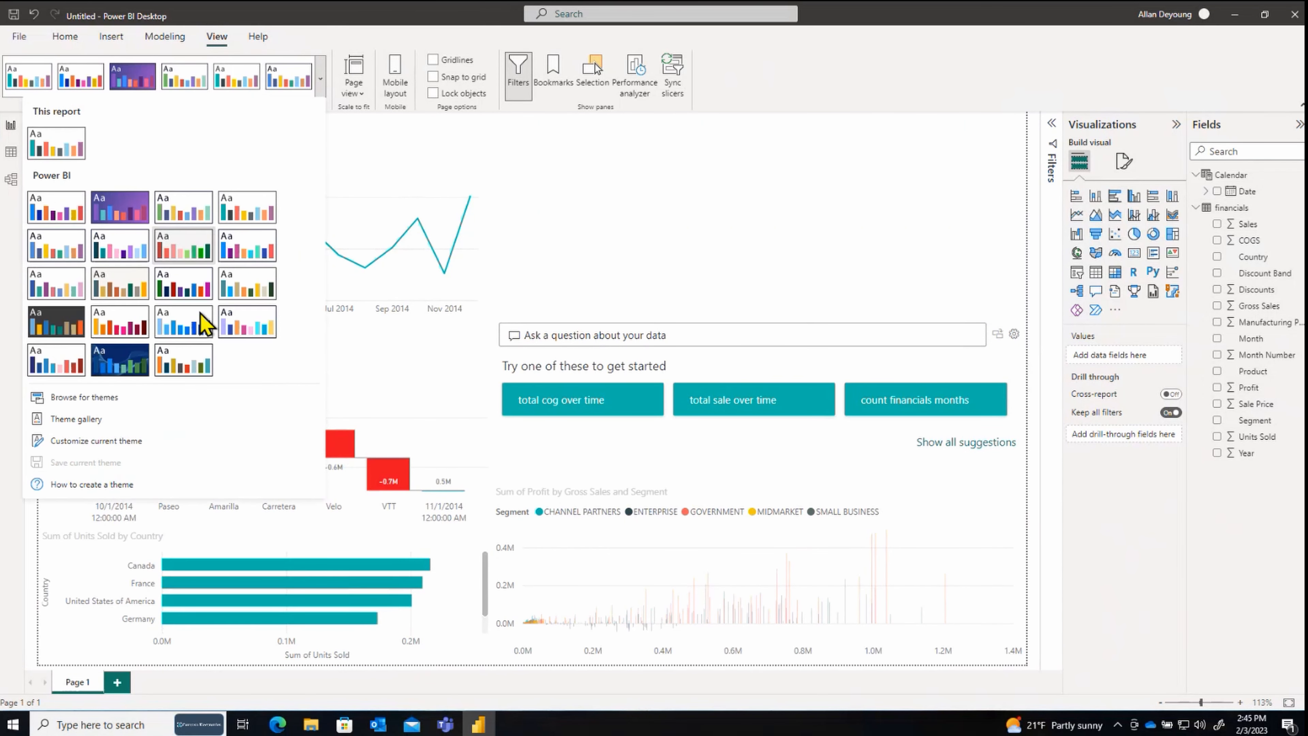
{"action": "left_click", "coordinate": [119, 359]}
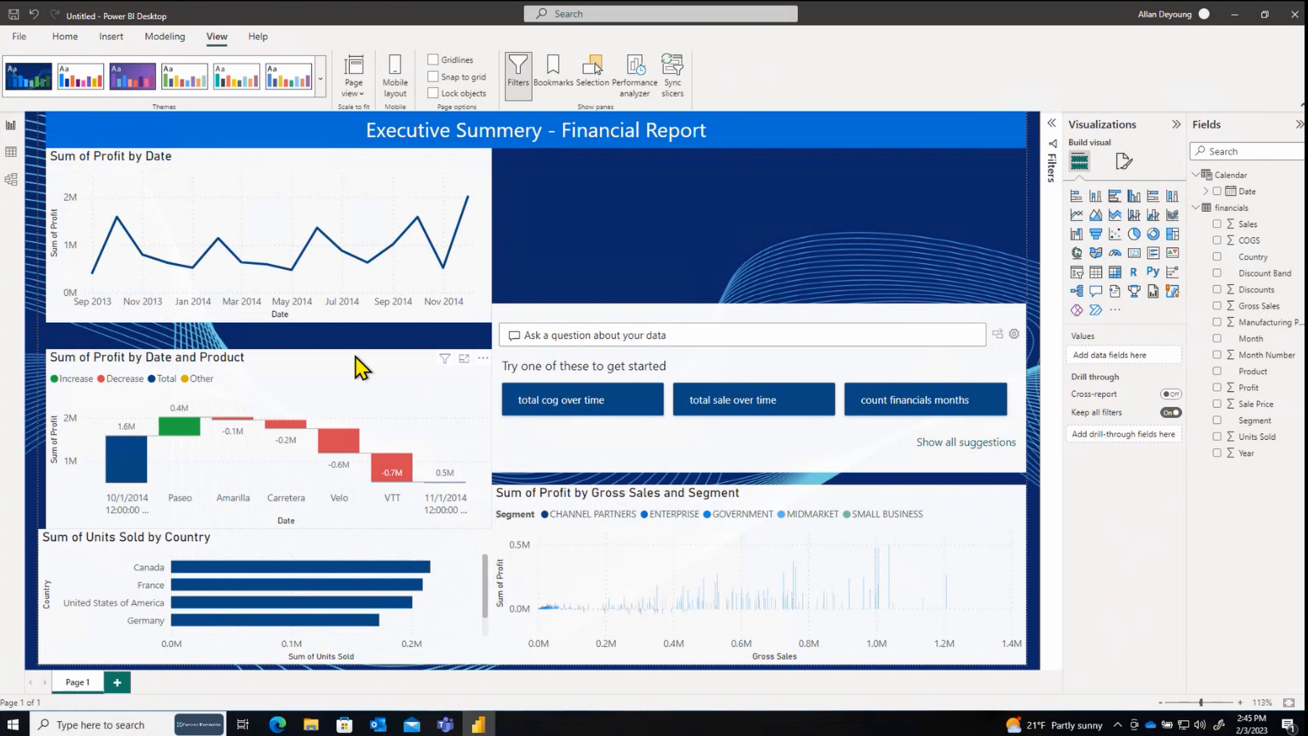
Step: Nudge the waterfall chart up between its neighbours, and narrow the Q&A visual and move it up into the open space
{"action": "left_click_drag", "start_coordinate": [360, 368], "coordinate": [357, 351]}
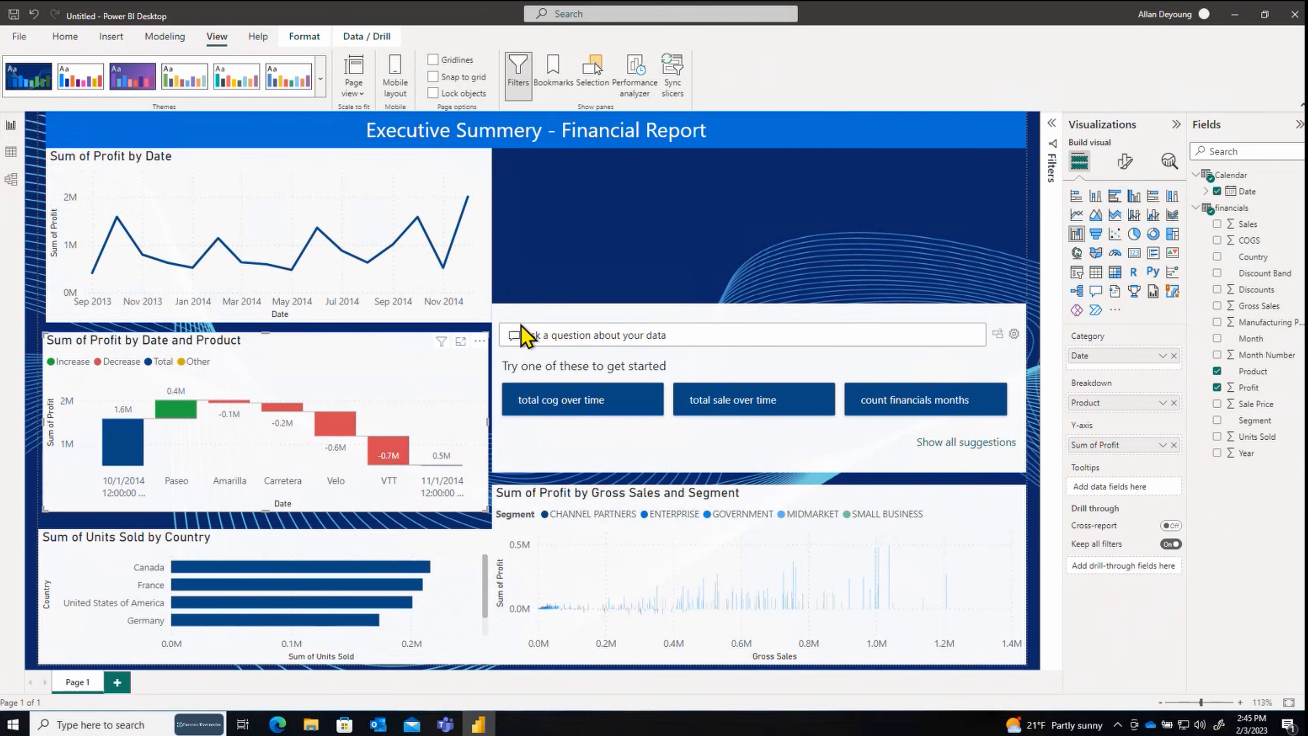
{"action": "left_click", "coordinate": [600, 301]}
{"action": "left_click", "coordinate": [554, 314]}
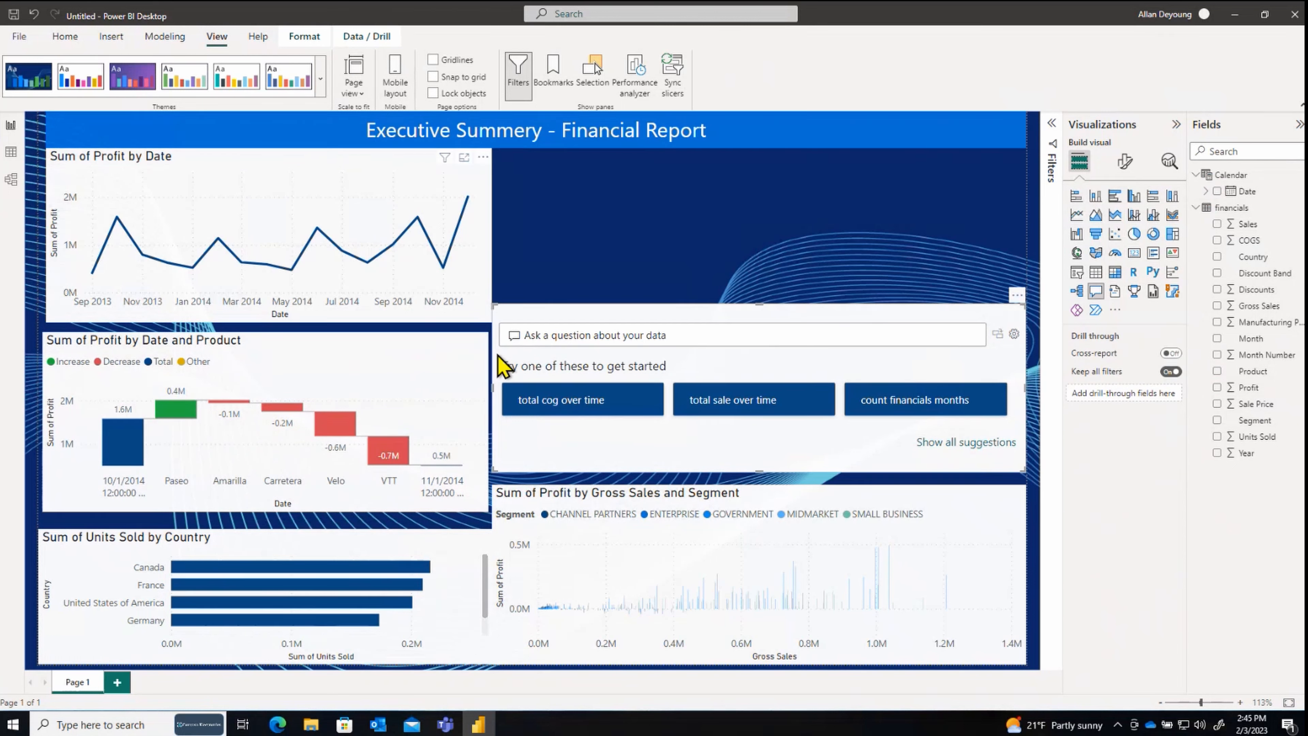
{"action": "left_click_drag", "start_coordinate": [492, 386], "coordinate": [566, 389]}
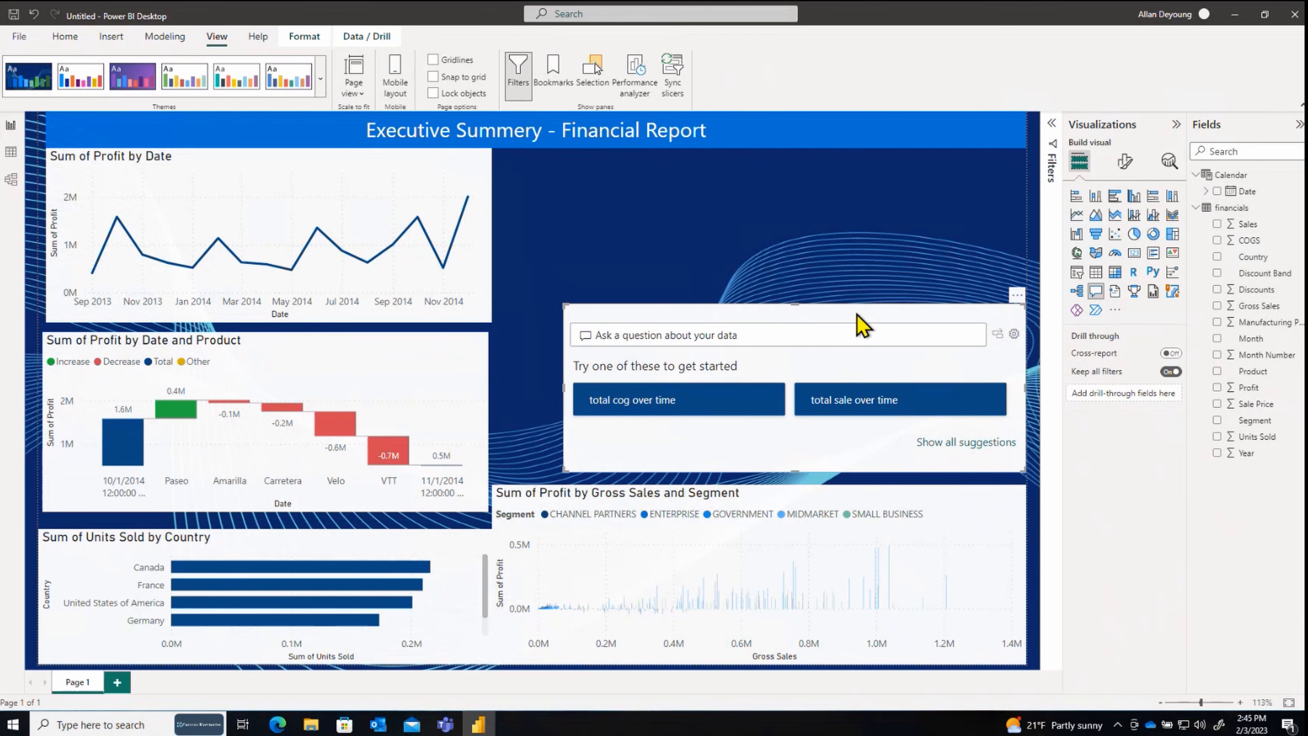
{"action": "left_click_drag", "start_coordinate": [861, 325], "coordinate": [826, 267]}
Step: Narrow the Profit by Gross Sales and Segment chart from its left edge, move it up beneath the Q&A visual, and deselect it
{"action": "left_click", "coordinate": [492, 521]}
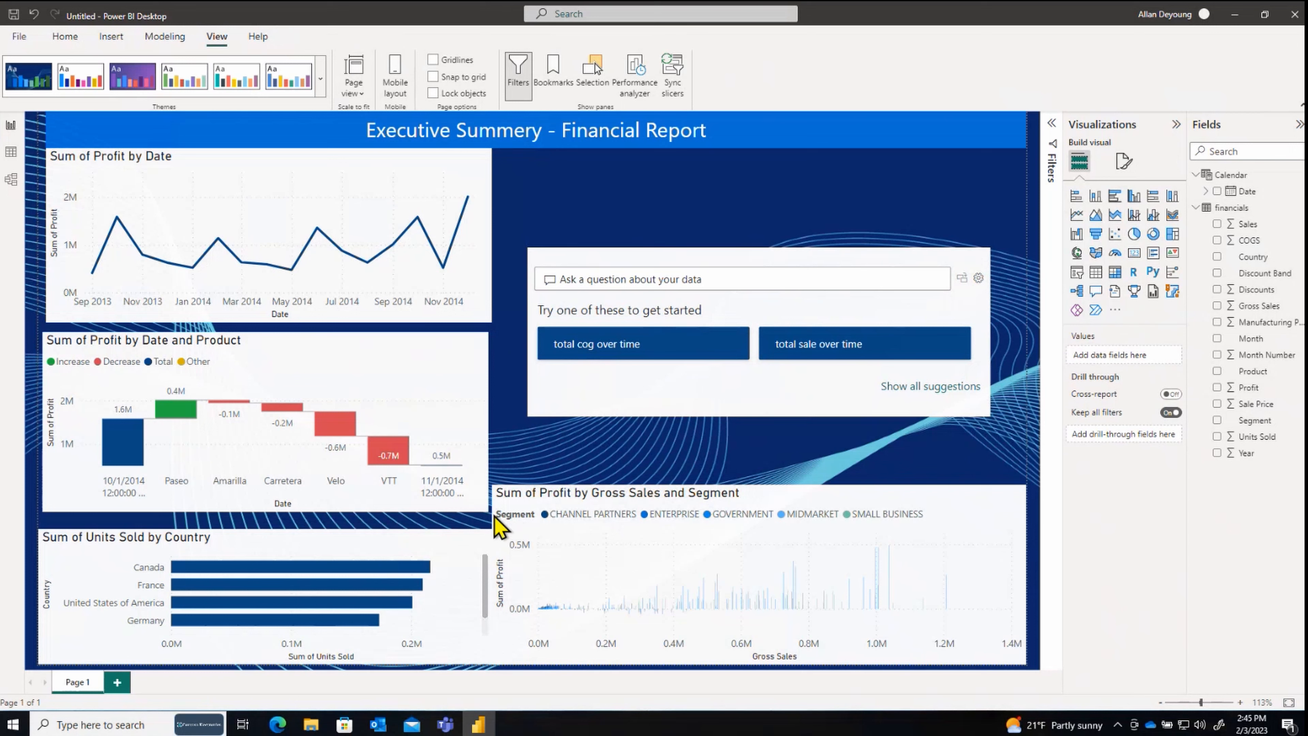
{"action": "left_click", "coordinate": [500, 534]}
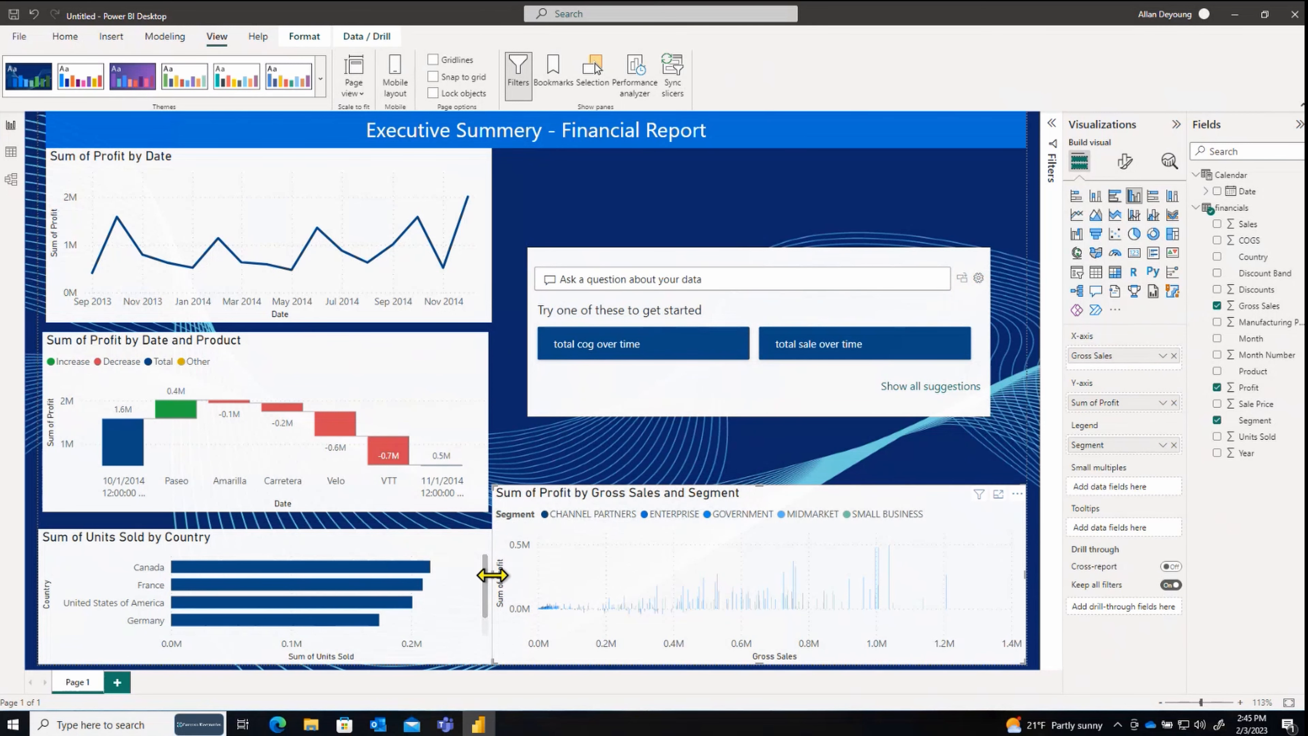
{"action": "left_click_drag", "start_coordinate": [491, 576], "coordinate": [529, 580]}
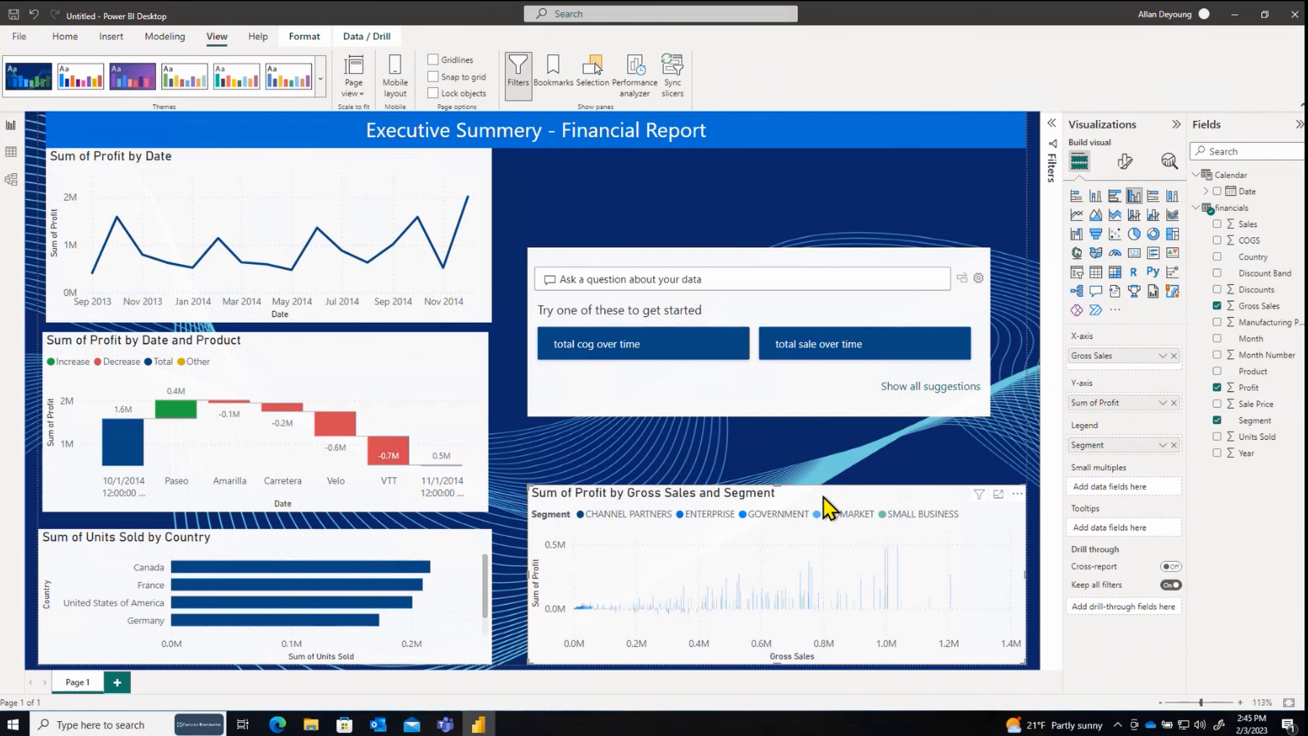
{"action": "left_click_drag", "start_coordinate": [824, 505], "coordinate": [809, 467]}
{"action": "left_click", "coordinate": [829, 211]}
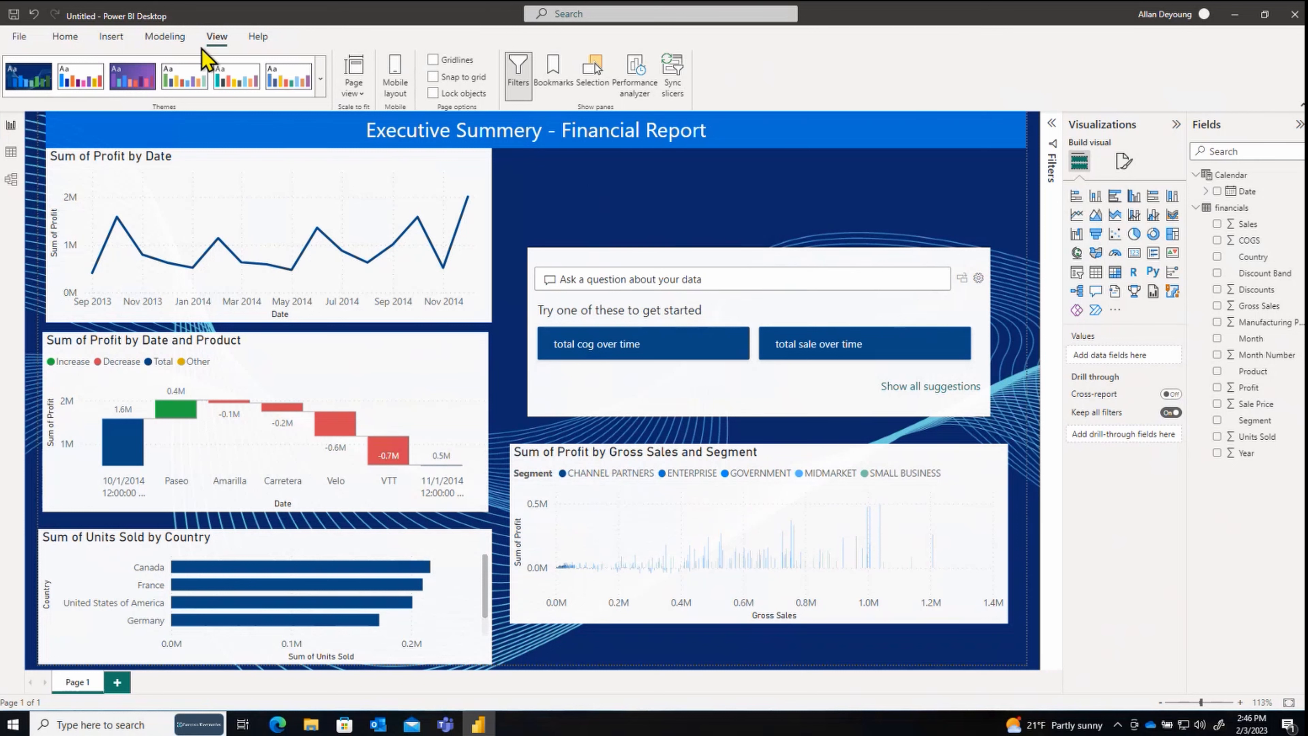
Step: Open the mobile layout and stack the Profit by Date, Profit by Gross Sales and Segment, and Profit by Date and Product charts
{"action": "left_click", "coordinate": [396, 90]}
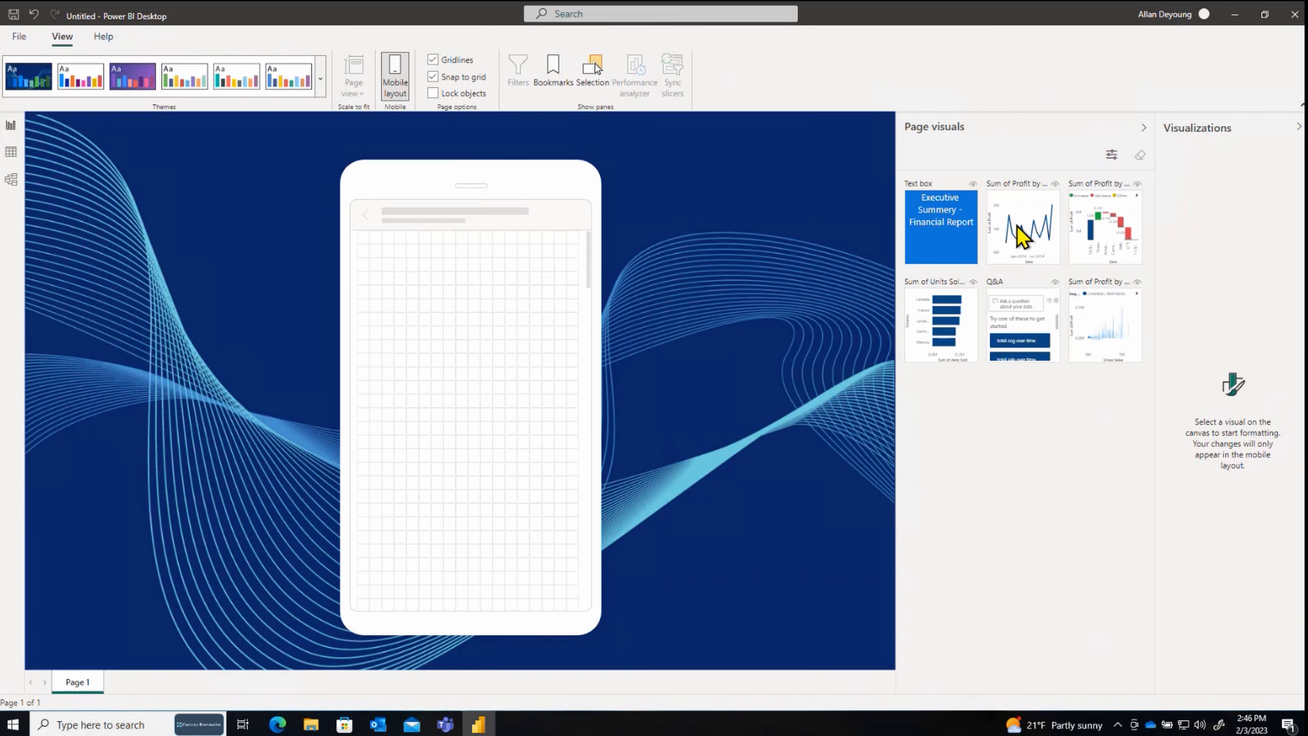
{"action": "left_click_drag", "start_coordinate": [1038, 219], "coordinate": [554, 298]}
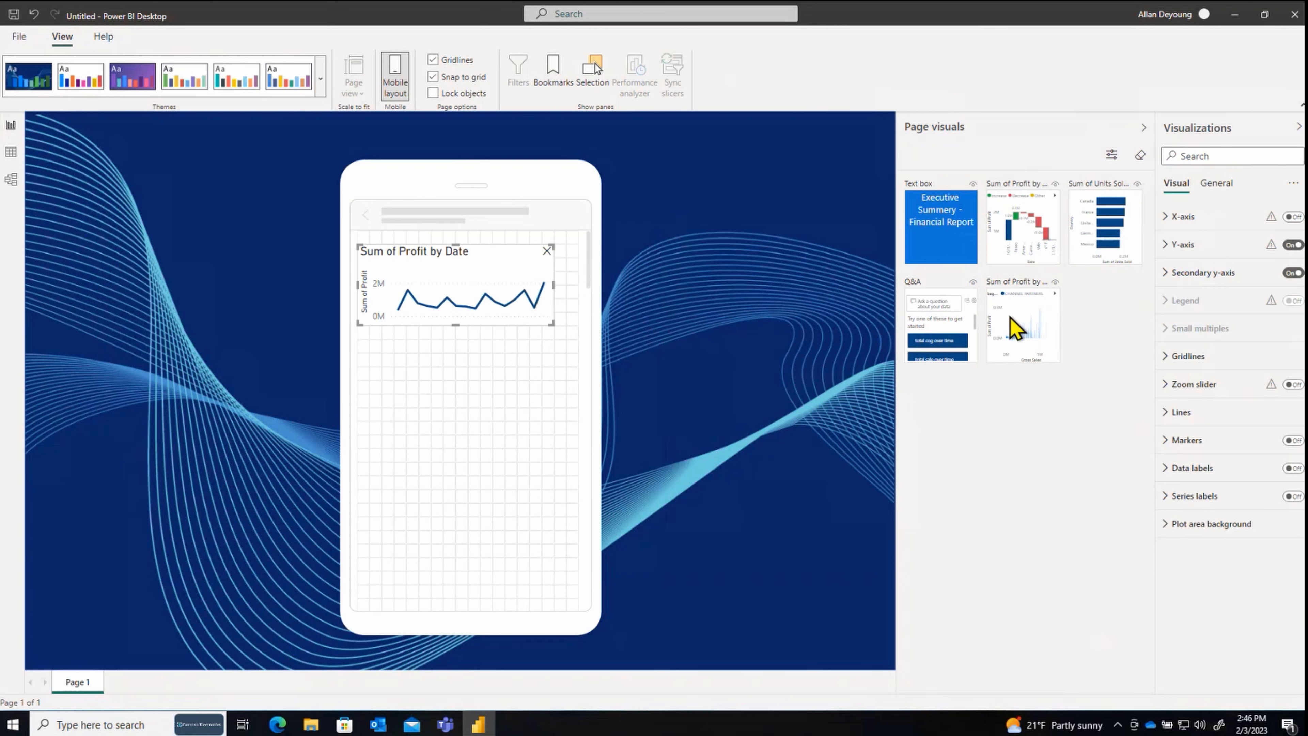
{"action": "left_click_drag", "start_coordinate": [1014, 324], "coordinate": [553, 366]}
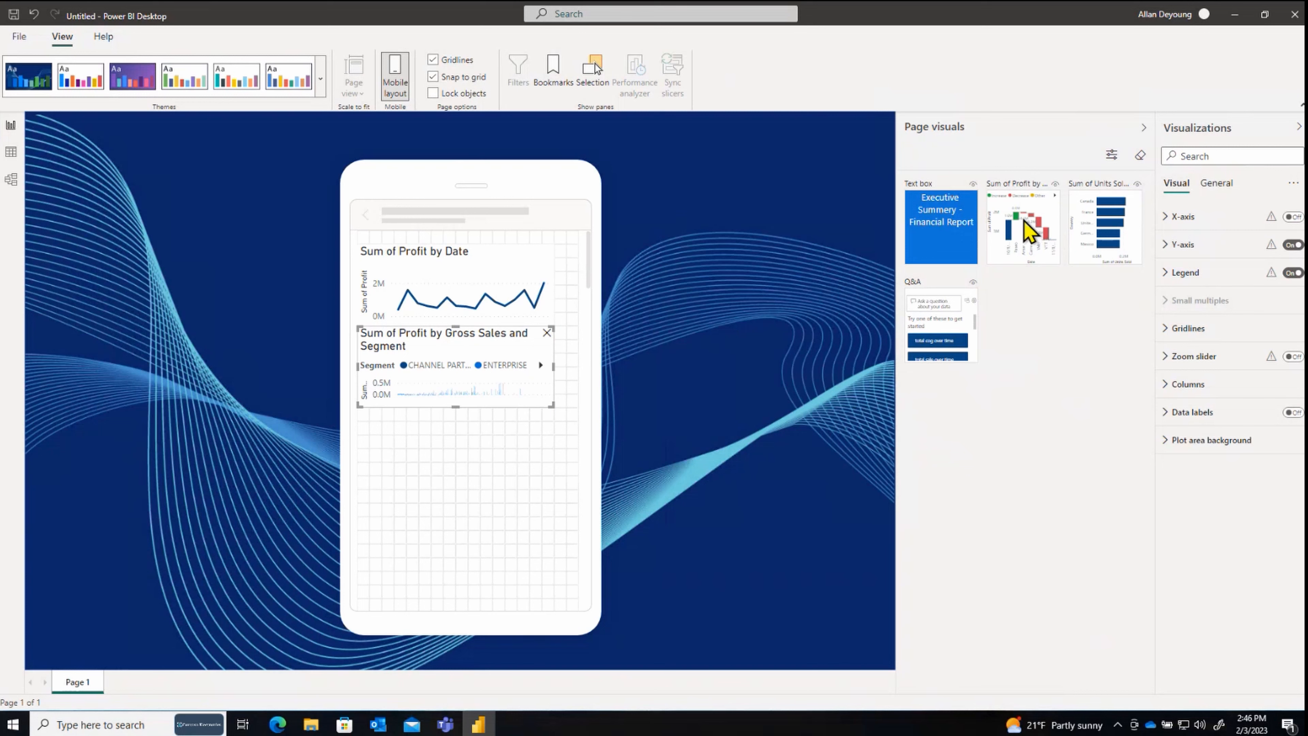
{"action": "left_click_drag", "start_coordinate": [1043, 239], "coordinate": [564, 463]}
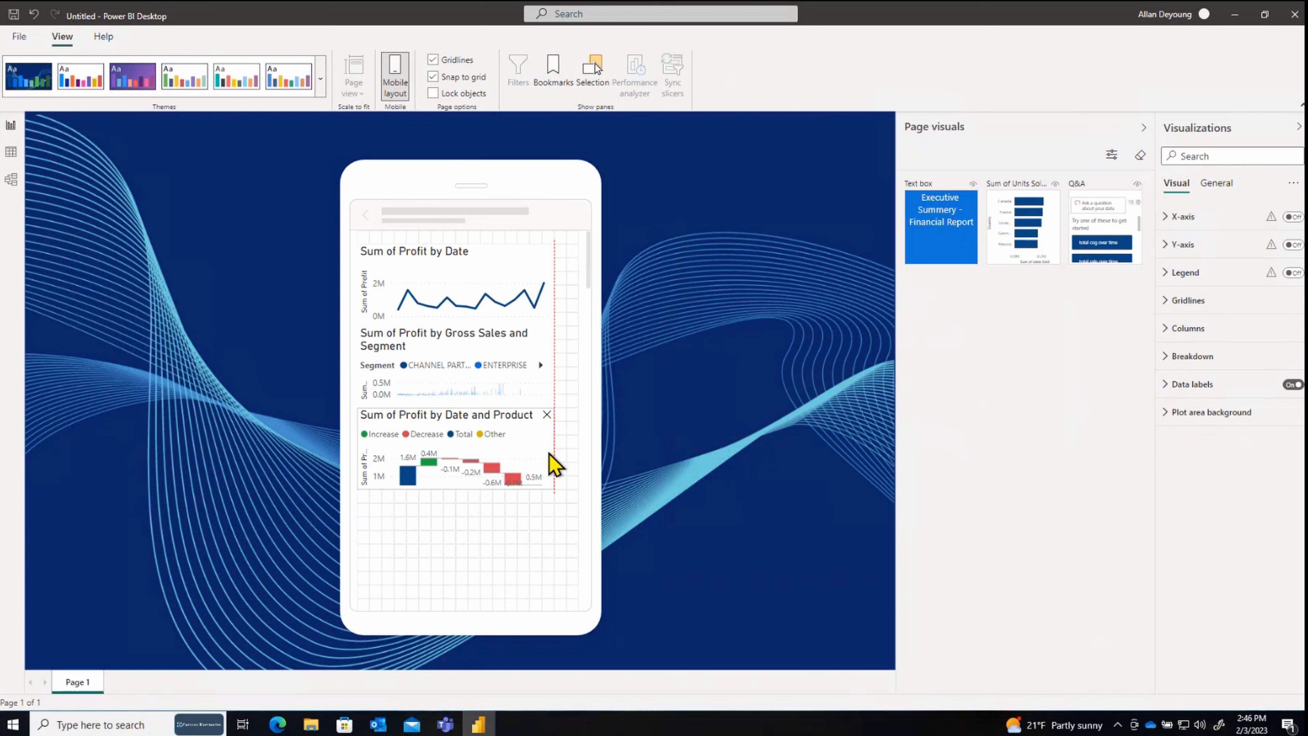
Step: Shift all three charts down on the phone canvas, keeping their order, to free space above them for the title
{"action": "left_click_drag", "start_coordinate": [490, 453], "coordinate": [488, 526]}
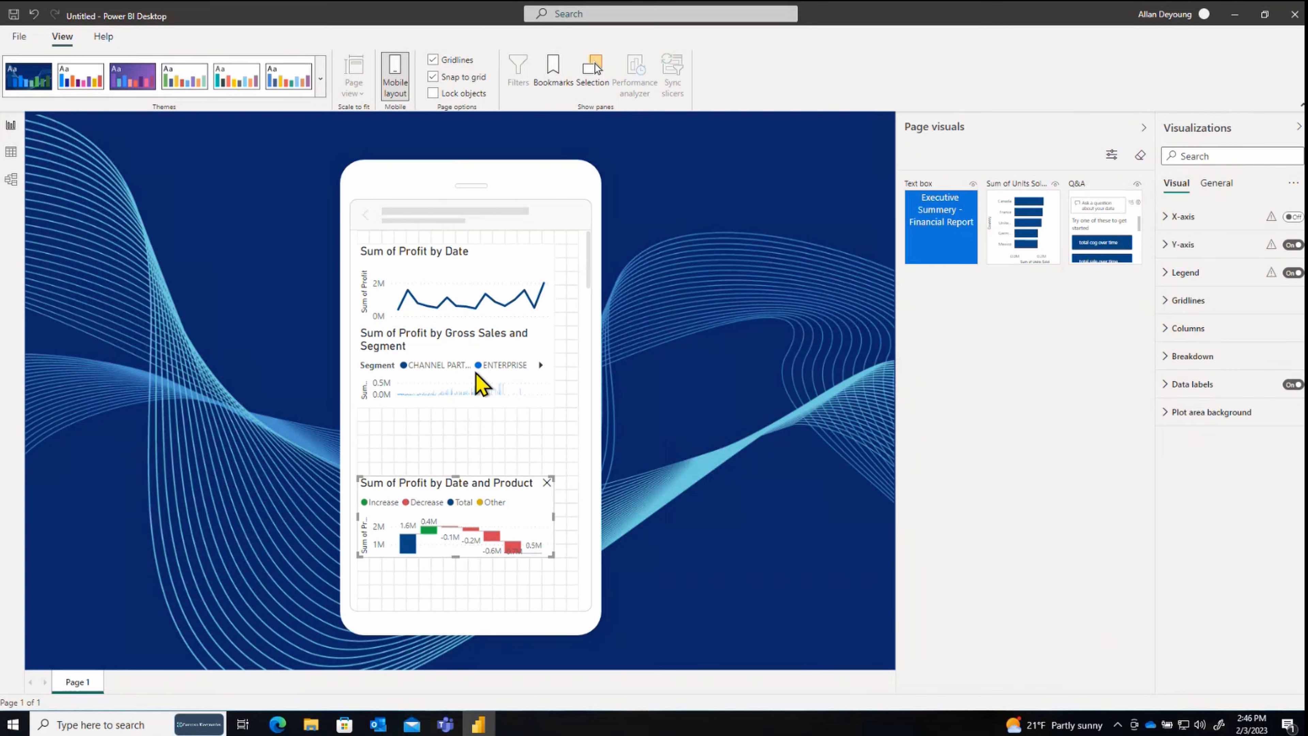
{"action": "left_click_drag", "start_coordinate": [476, 373], "coordinate": [466, 428]}
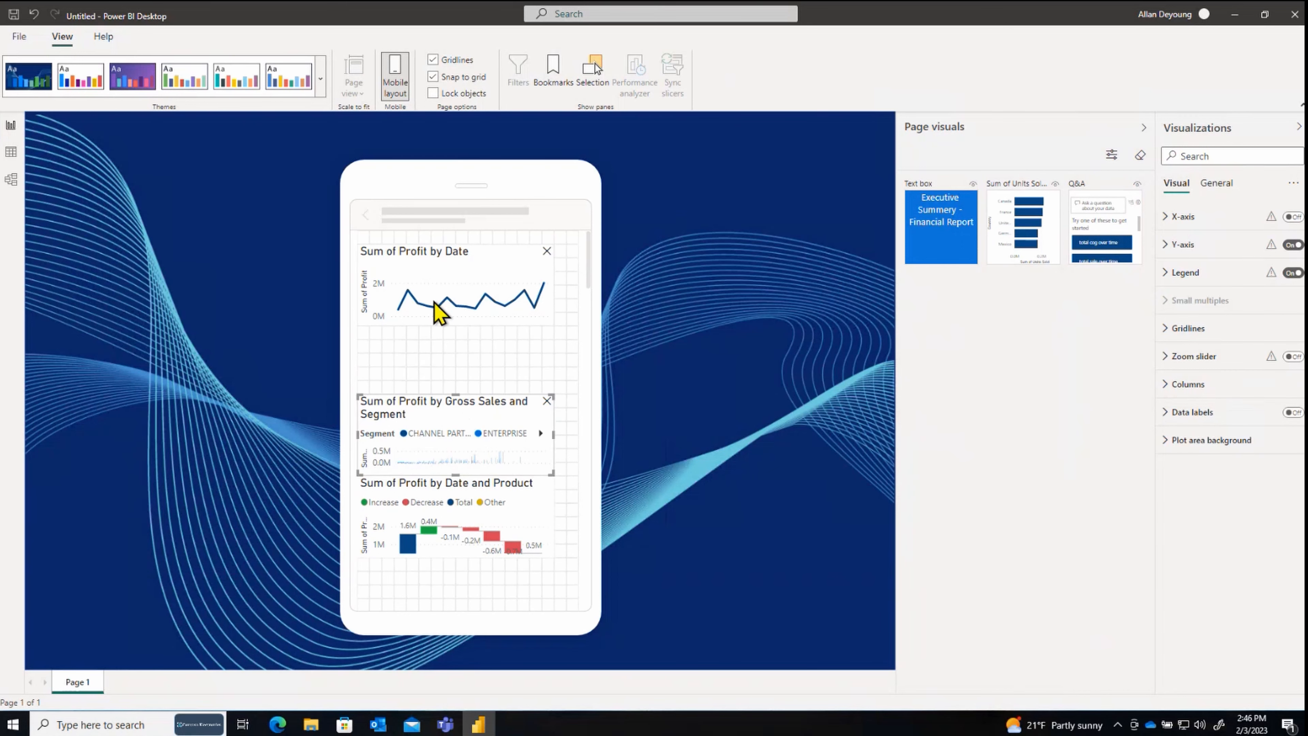
{"action": "left_click_drag", "start_coordinate": [437, 309], "coordinate": [432, 368]}
Step: Place the Executive Summery - Financial Report text box at the top of the phone canvas, widen it to full width and reduce its height
{"action": "left_click_drag", "start_coordinate": [929, 254], "coordinate": [593, 278]}
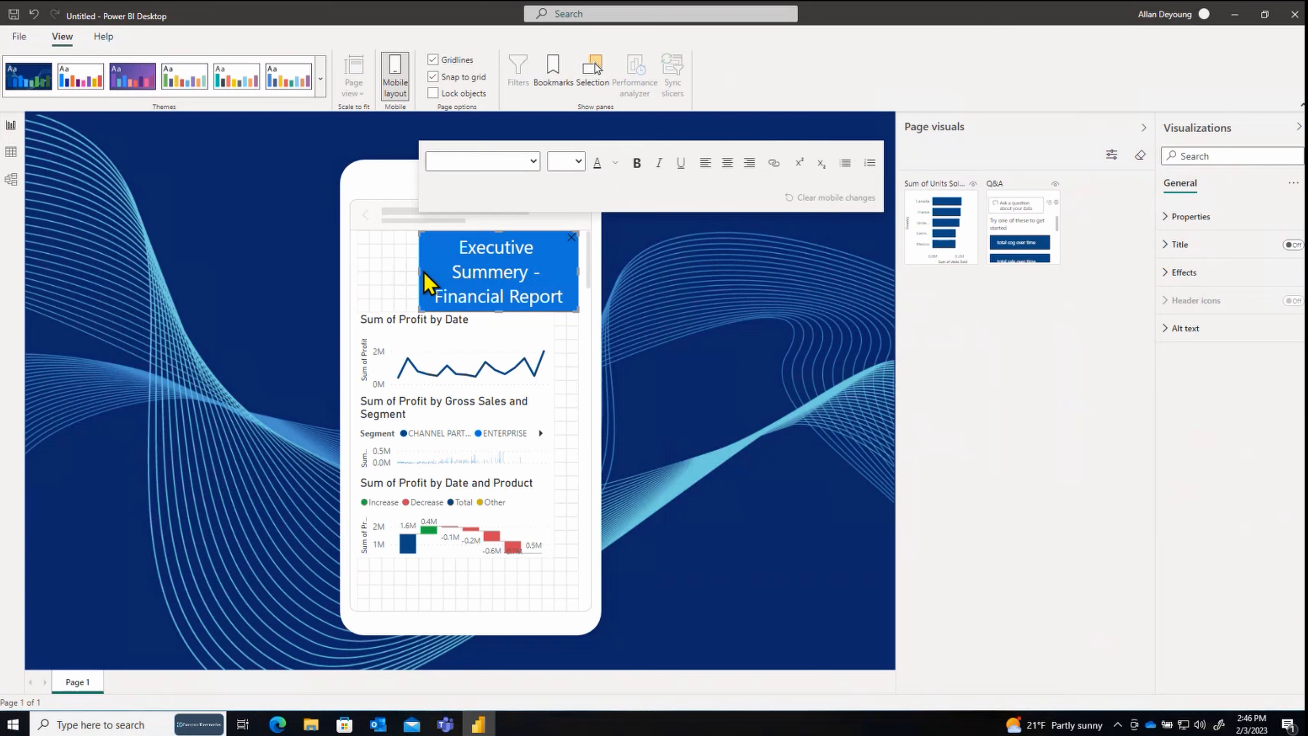
{"action": "left_click_drag", "start_coordinate": [420, 271], "coordinate": [357, 271]}
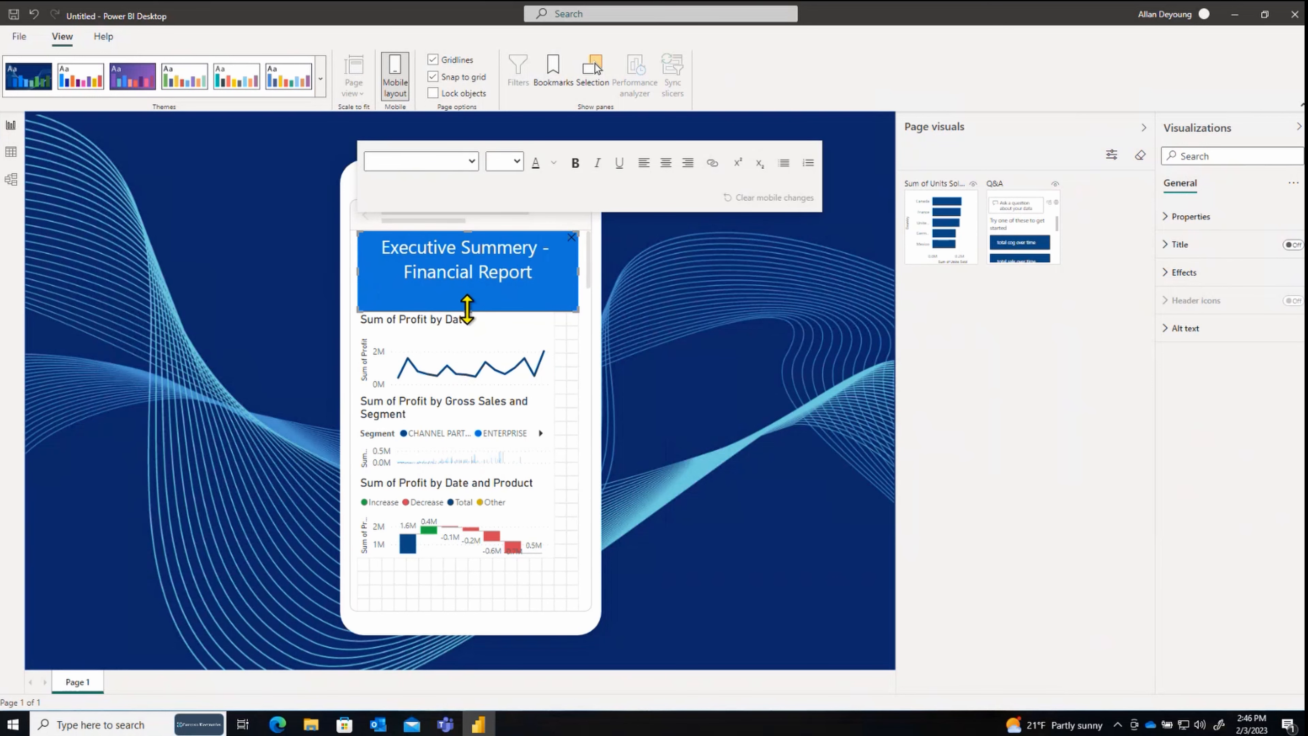
{"action": "left_click_drag", "start_coordinate": [467, 305], "coordinate": [467, 295]}
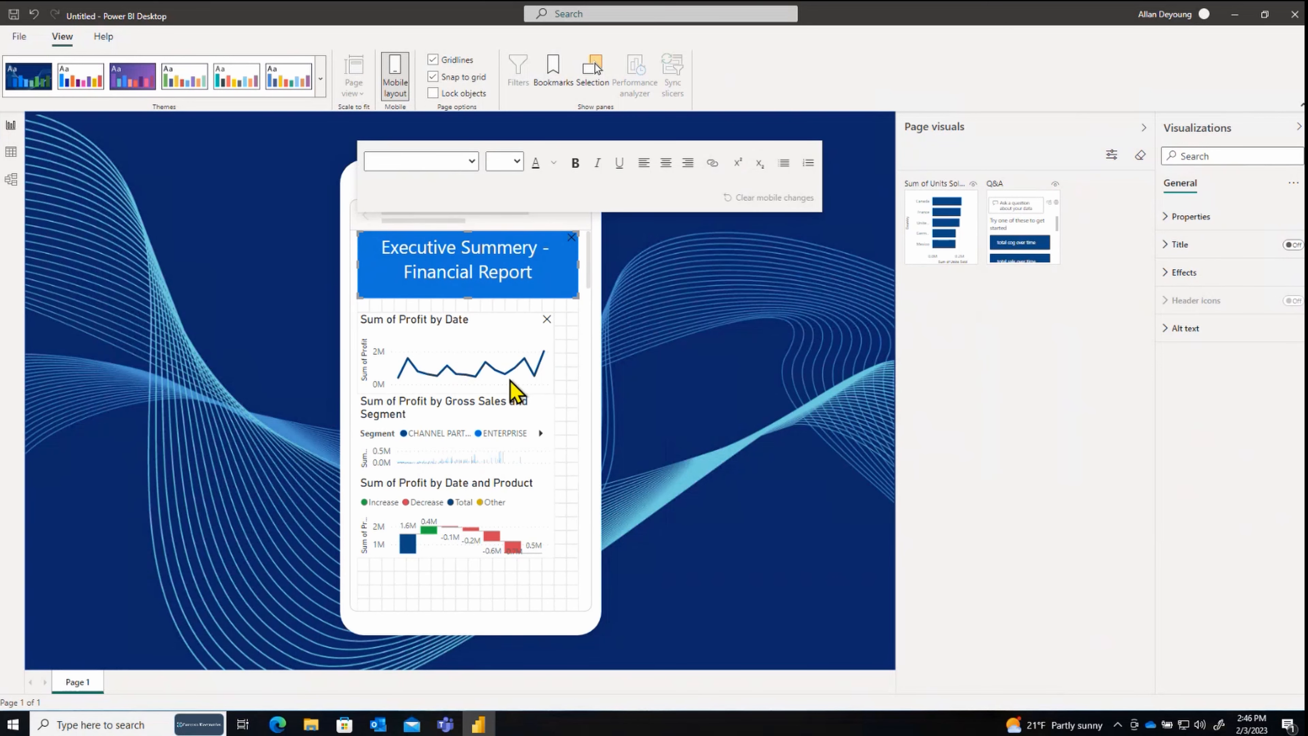
Step: Space the Profit by Date and Product and Profit by Gross Sales and Segment charts further down the phone canvas, and return to the desktop layout
{"action": "left_click", "coordinate": [488, 540]}
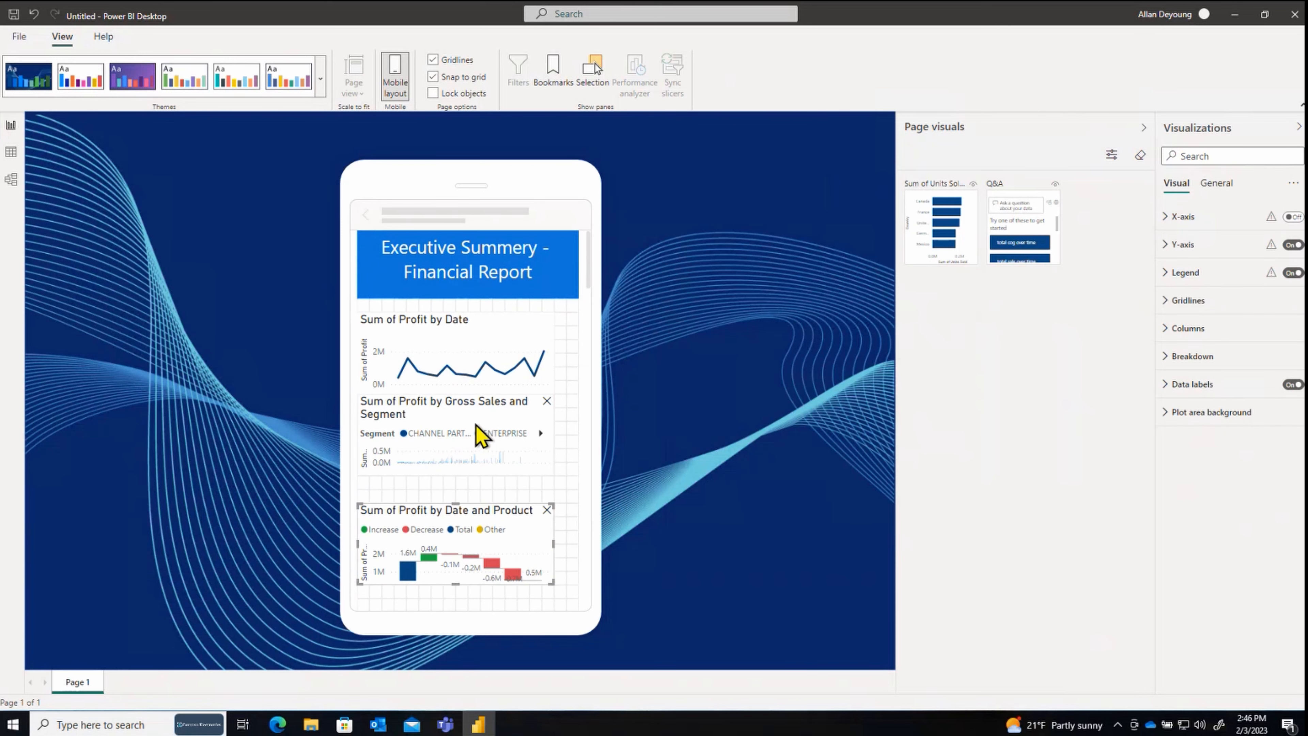
{"action": "left_click_drag", "start_coordinate": [476, 432], "coordinate": [476, 435]}
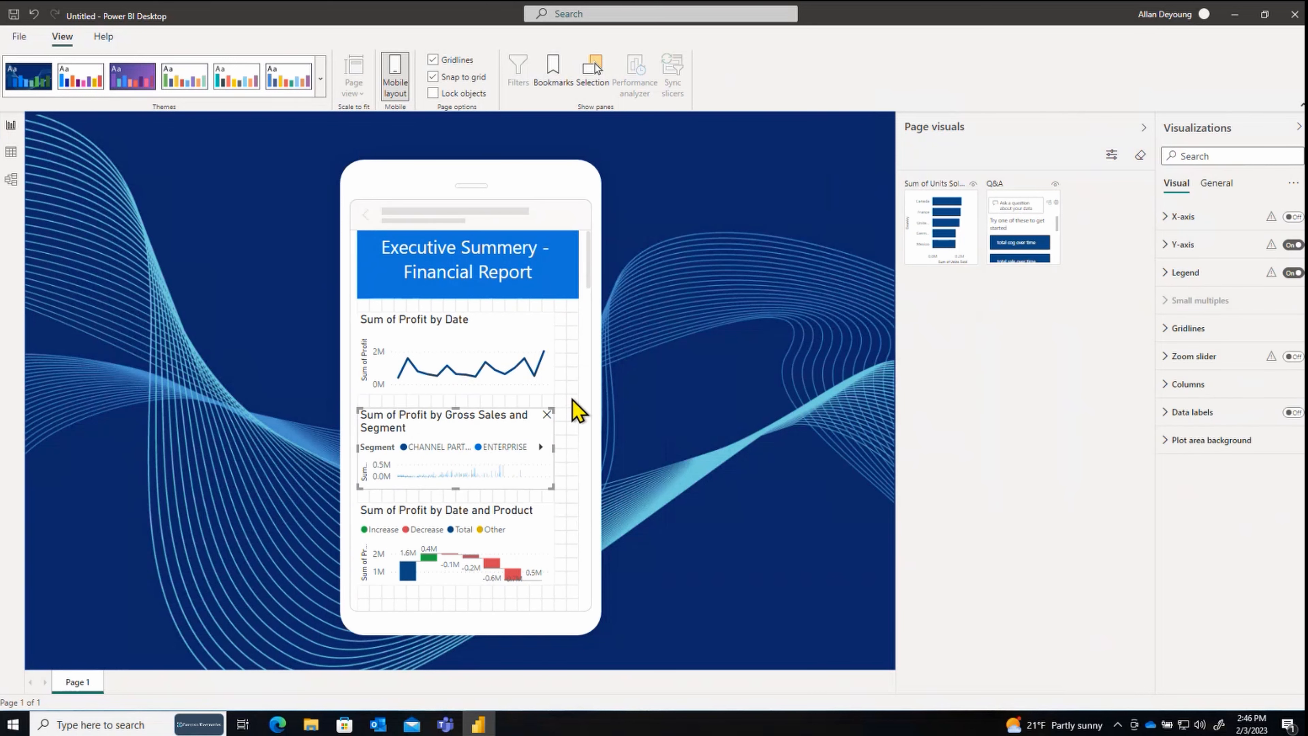
{"action": "left_click", "coordinate": [576, 409]}
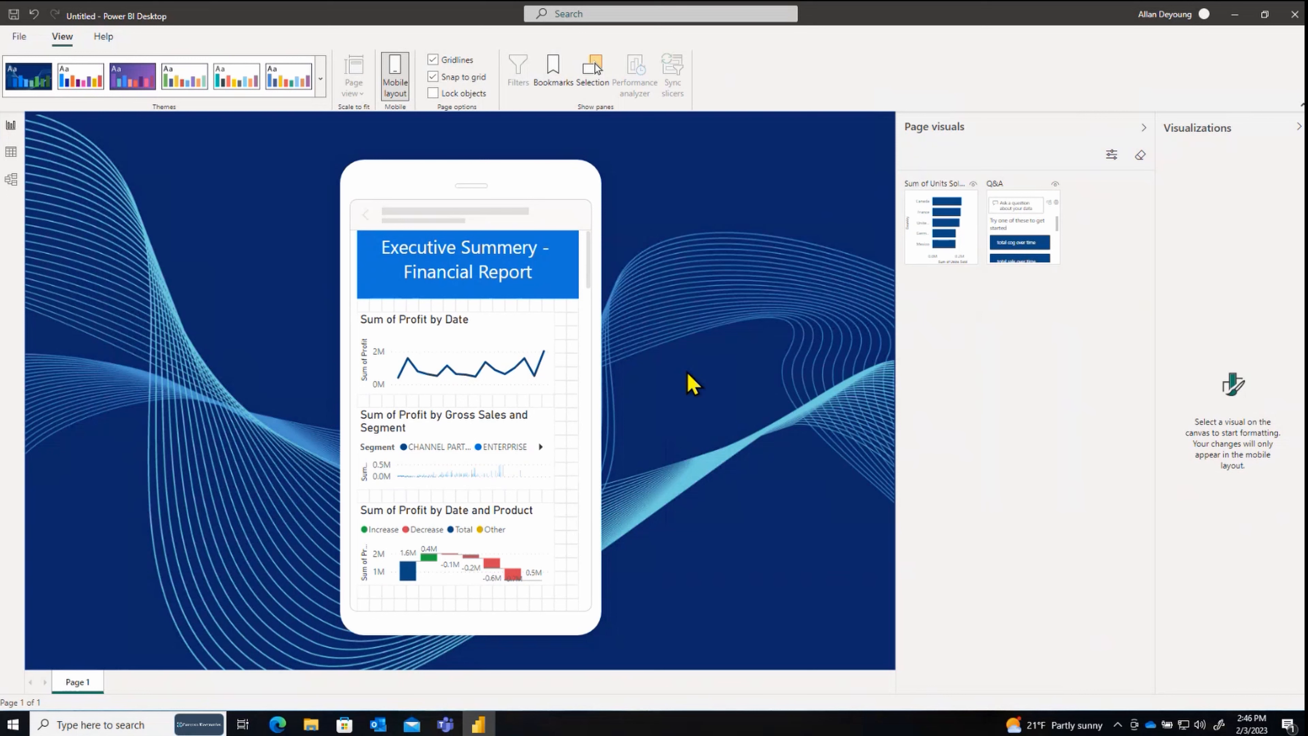
{"action": "scroll", "coordinate": [587, 386], "scroll_direction": "down", "scroll_amount": 2}
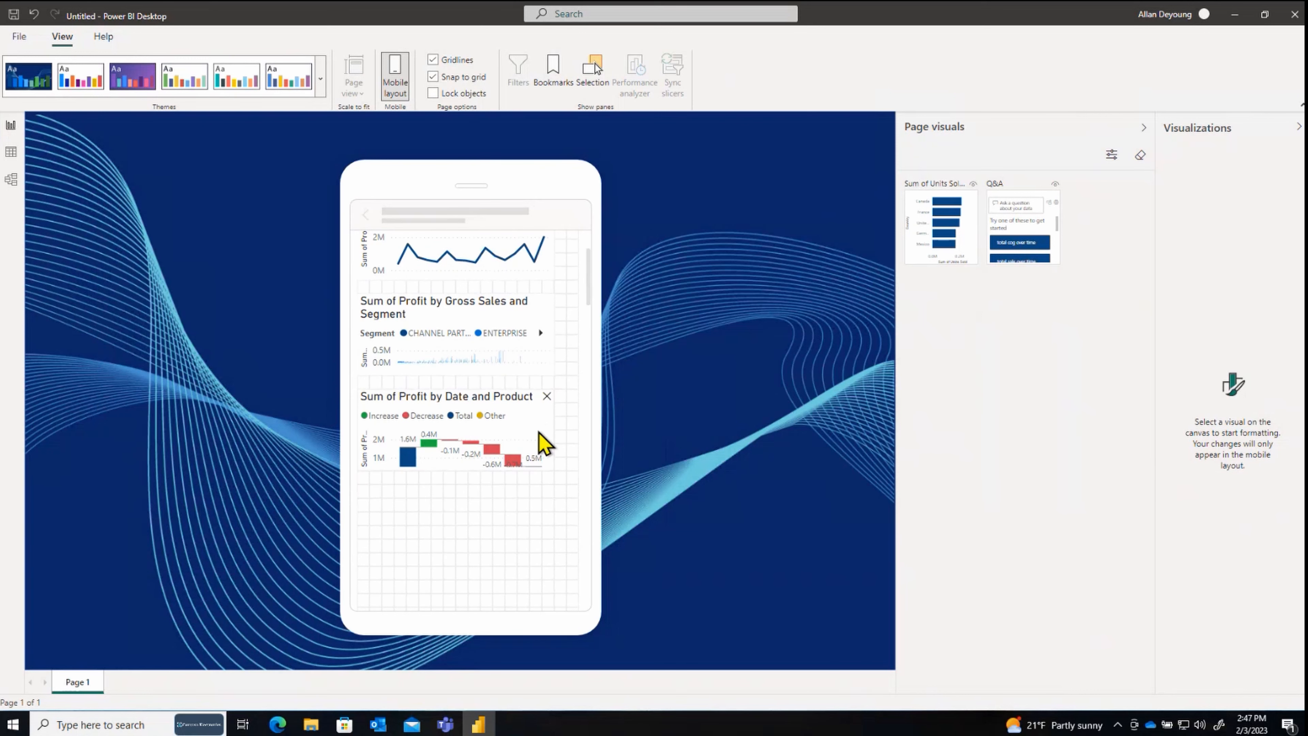
{"action": "scroll", "coordinate": [540, 434], "scroll_direction": "up", "scroll_amount": 2}
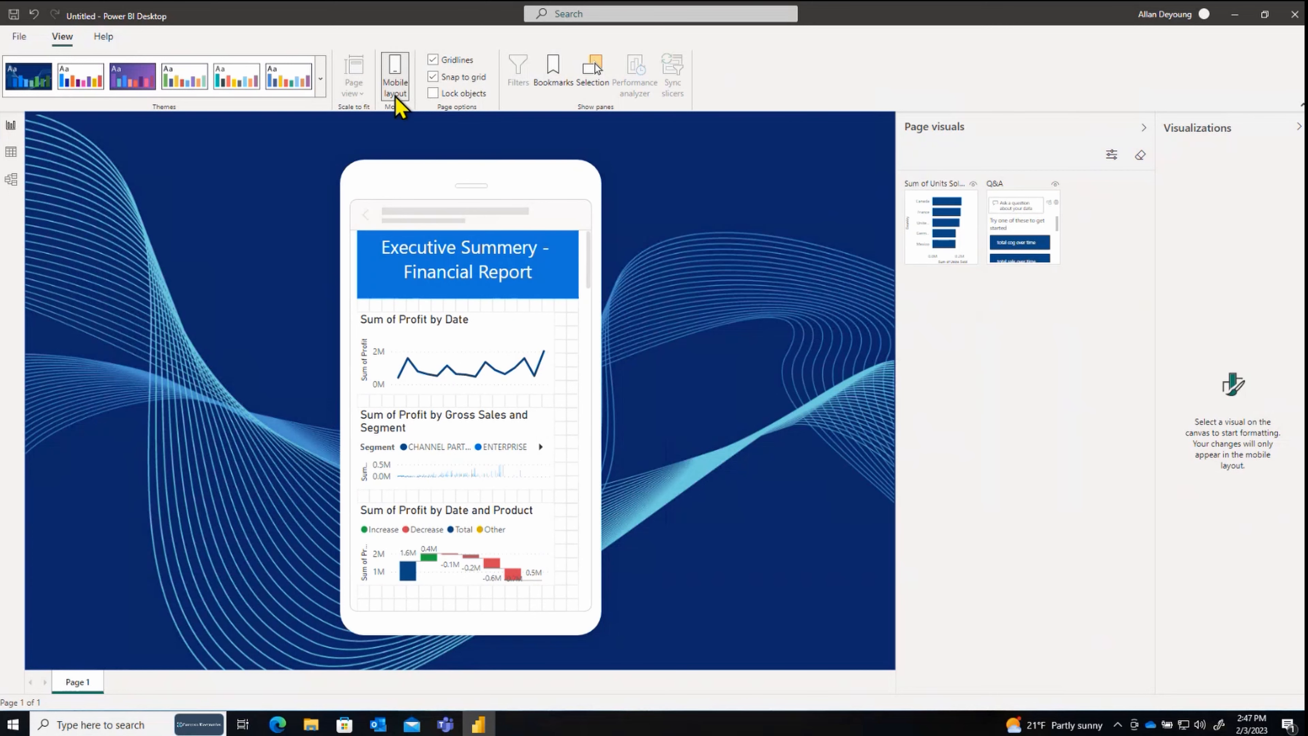
{"action": "left_click", "coordinate": [398, 86]}
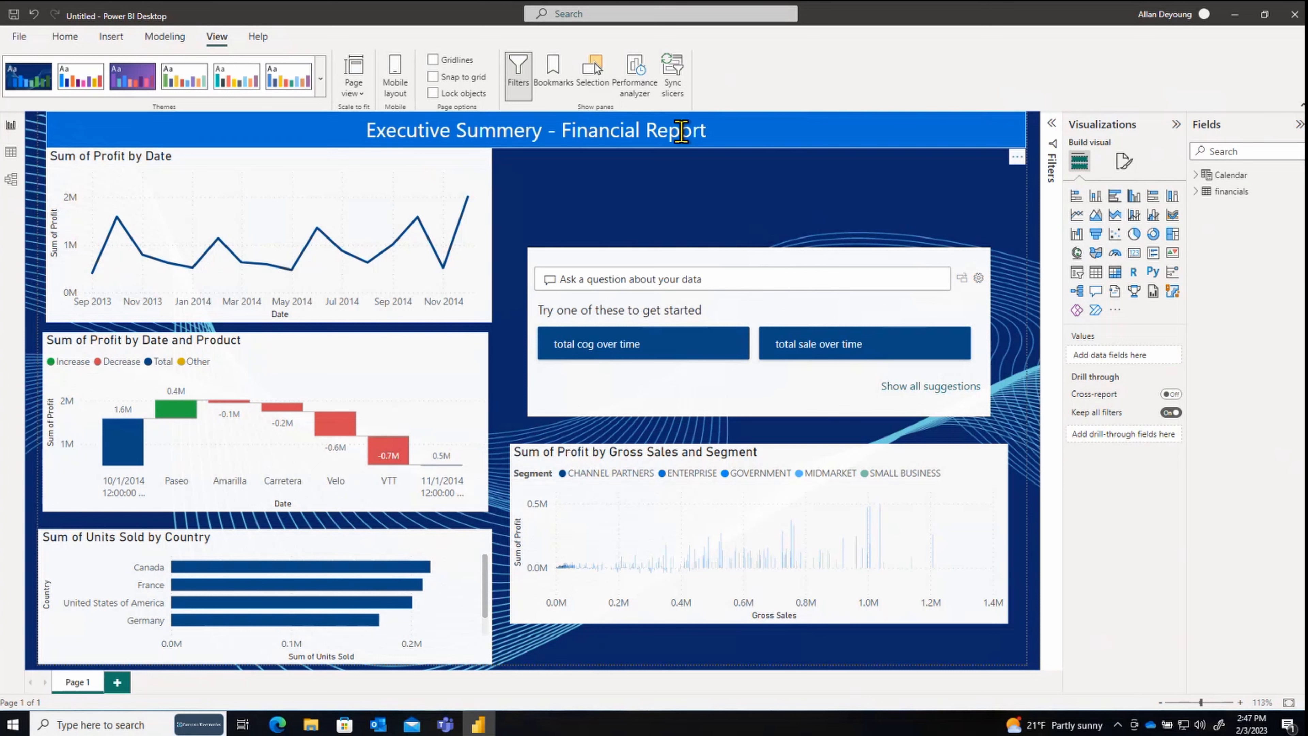
Step: Record a refresh of the report's visuals with Performance analyzer, stop the recording, and collapse the Performance analyzer and Visualizations panes
{"action": "left_click", "coordinate": [643, 81]}
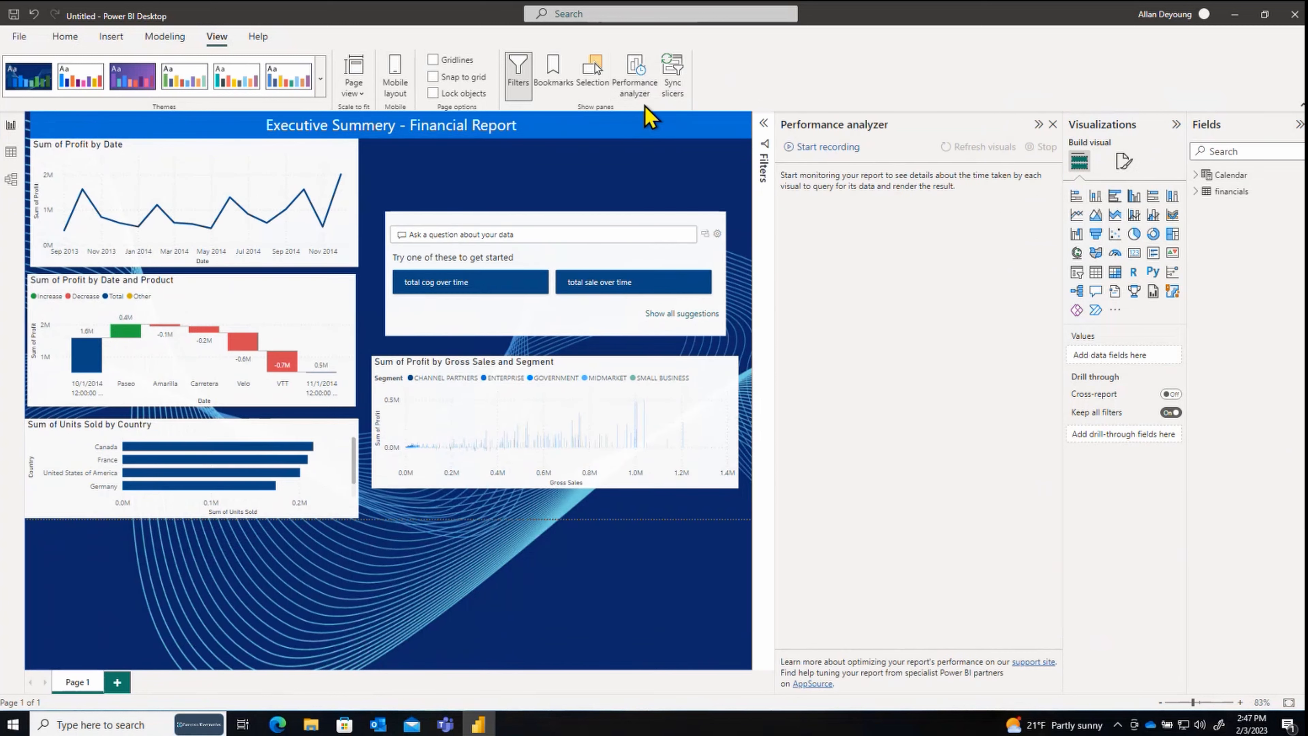
{"action": "left_click", "coordinate": [806, 155]}
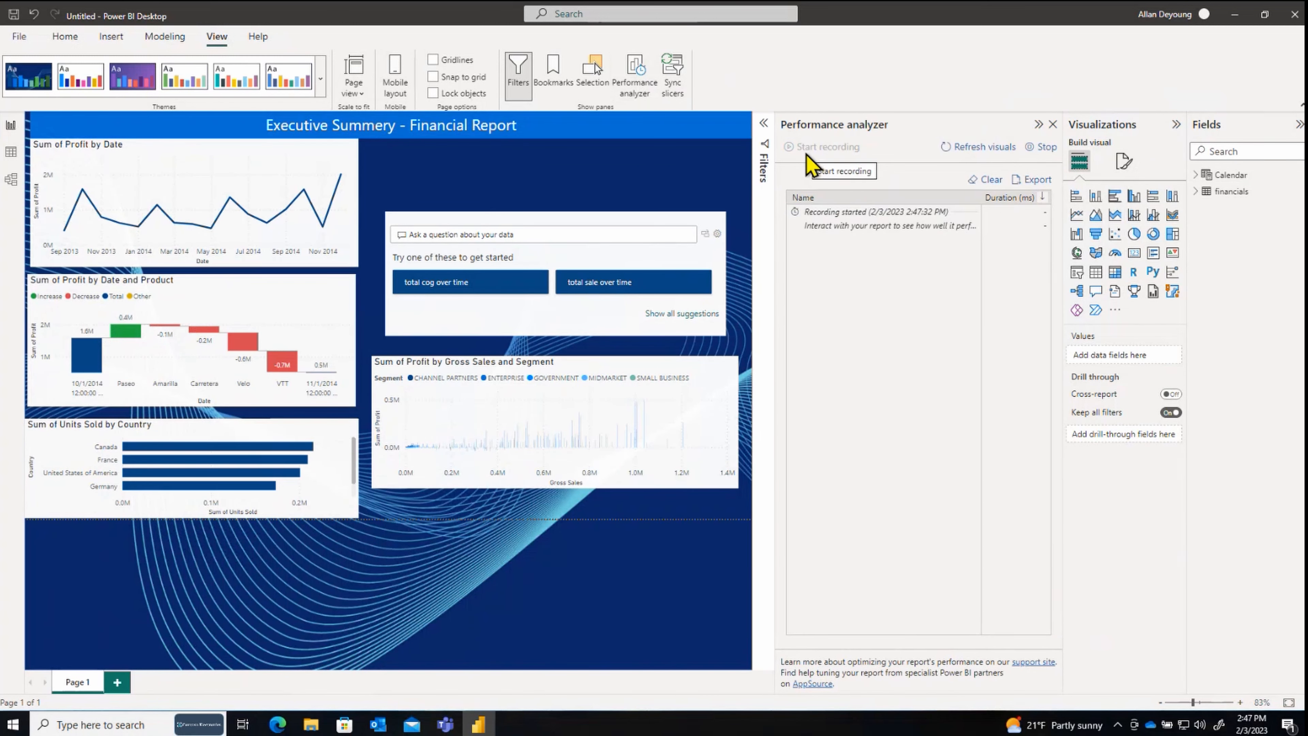
{"action": "left_click", "coordinate": [973, 152]}
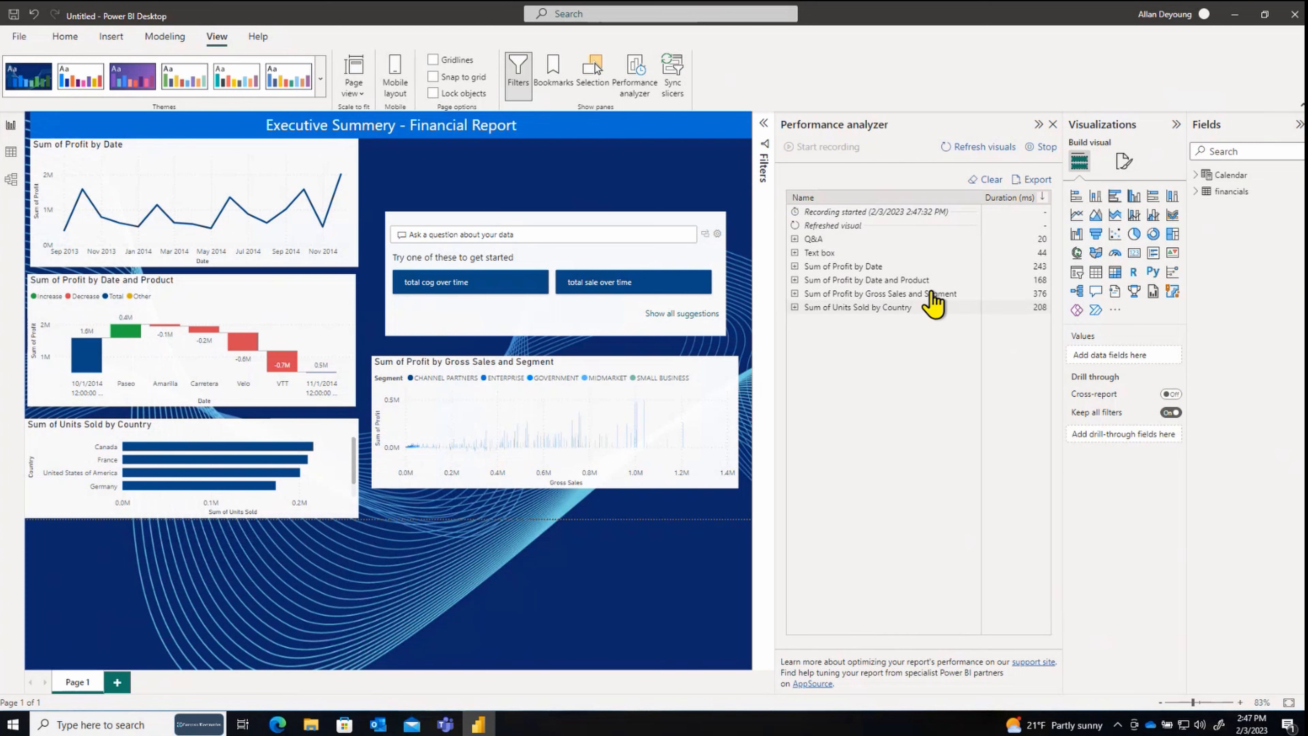
{"action": "left_click", "coordinate": [1049, 154]}
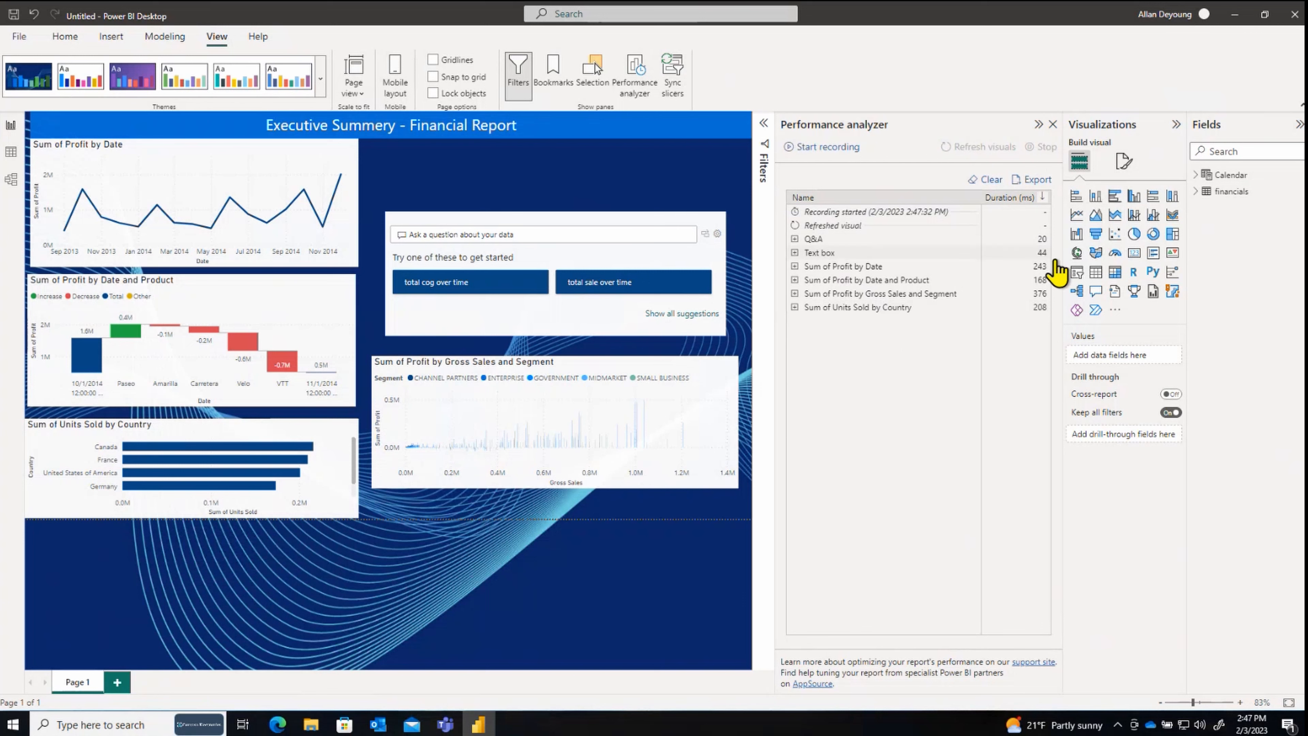
{"action": "left_click", "coordinate": [1039, 125]}
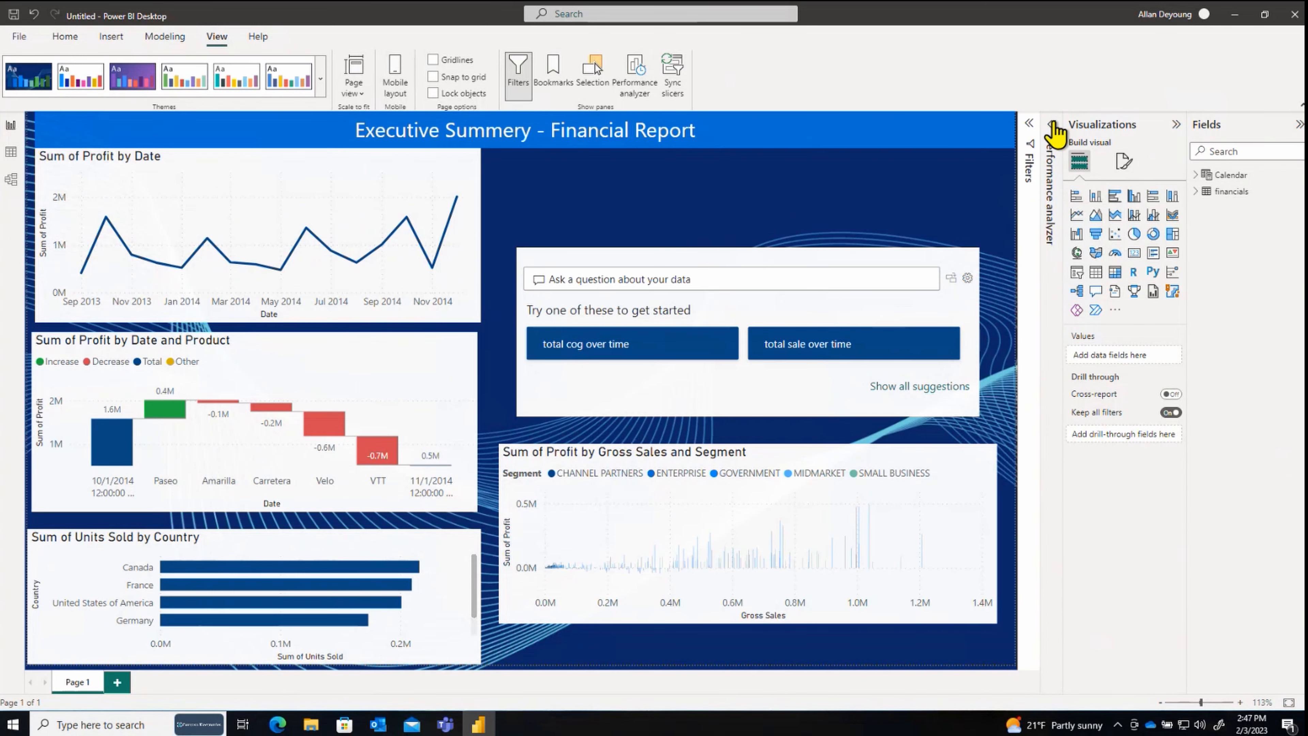
{"action": "left_click", "coordinate": [1176, 125]}
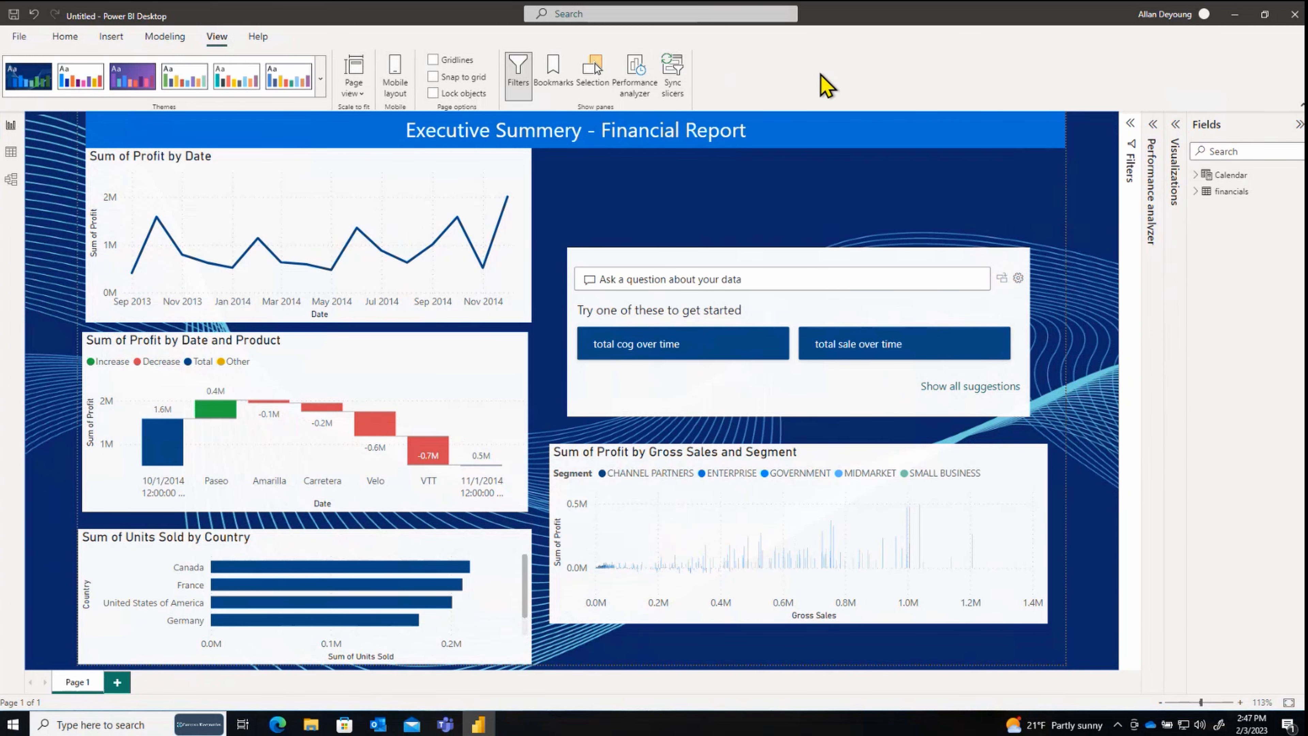
{"action": "left_click", "coordinate": [12, 19]}
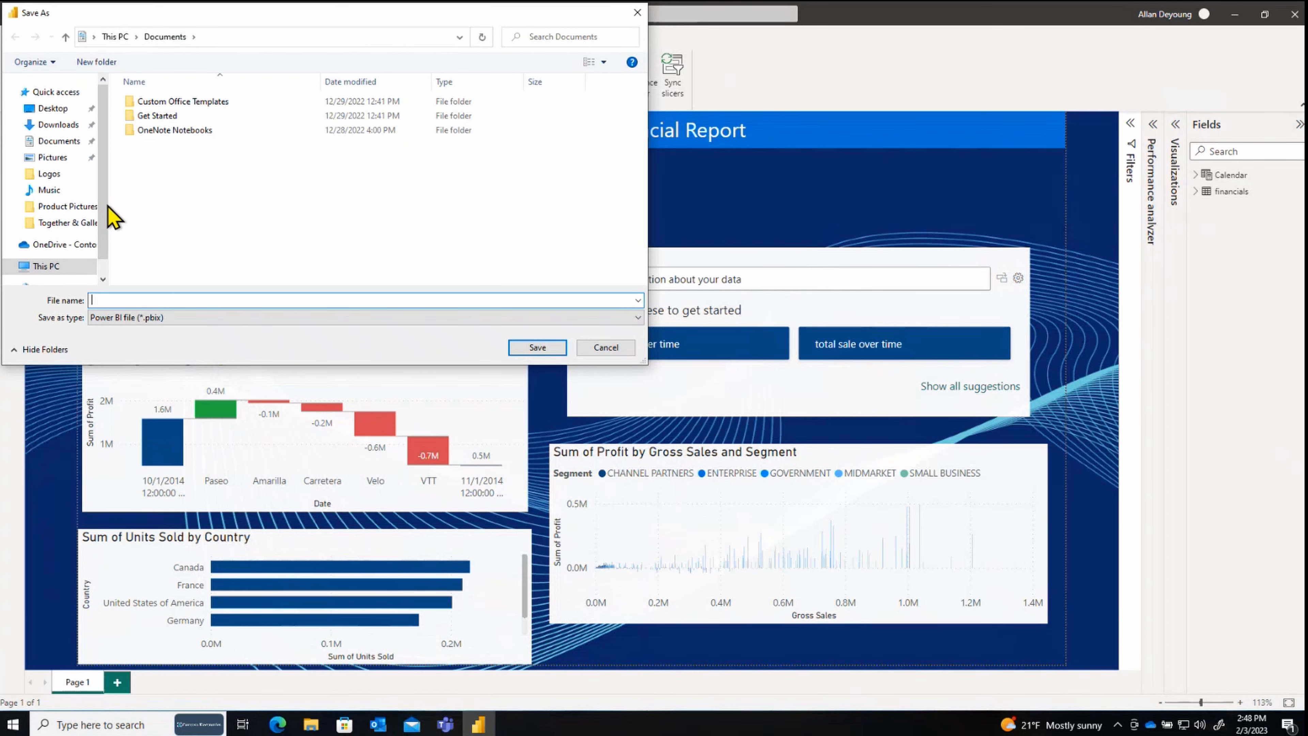
{"action": "left_click", "coordinate": [72, 145]}
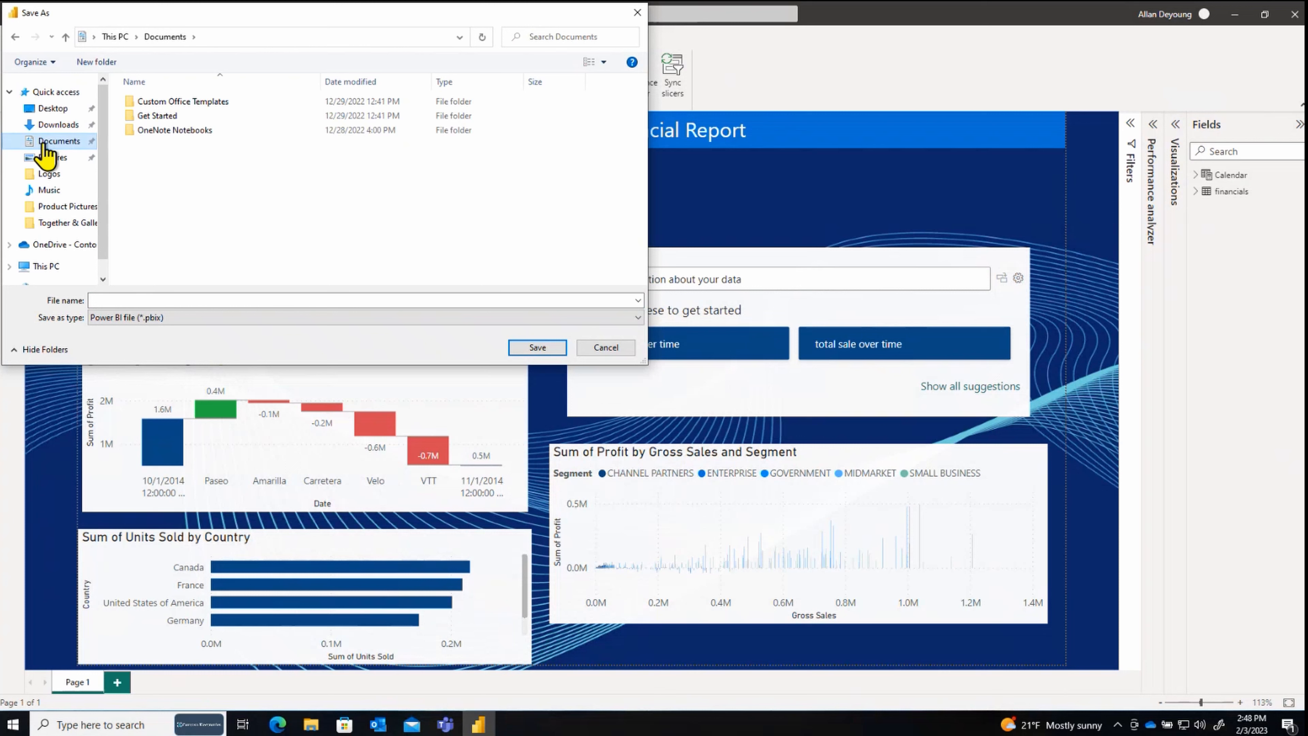
{"action": "left_click", "coordinate": [535, 348]}
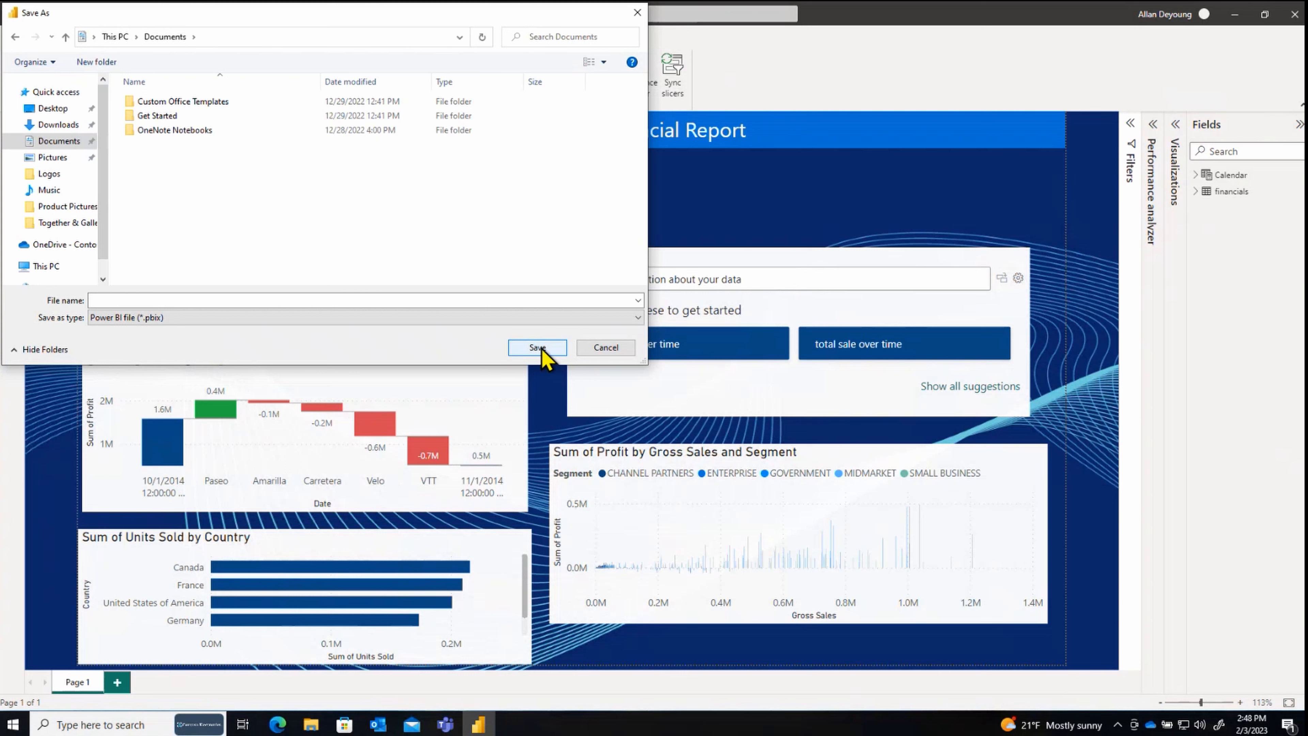
{"action": "left_click", "coordinate": [605, 348]}
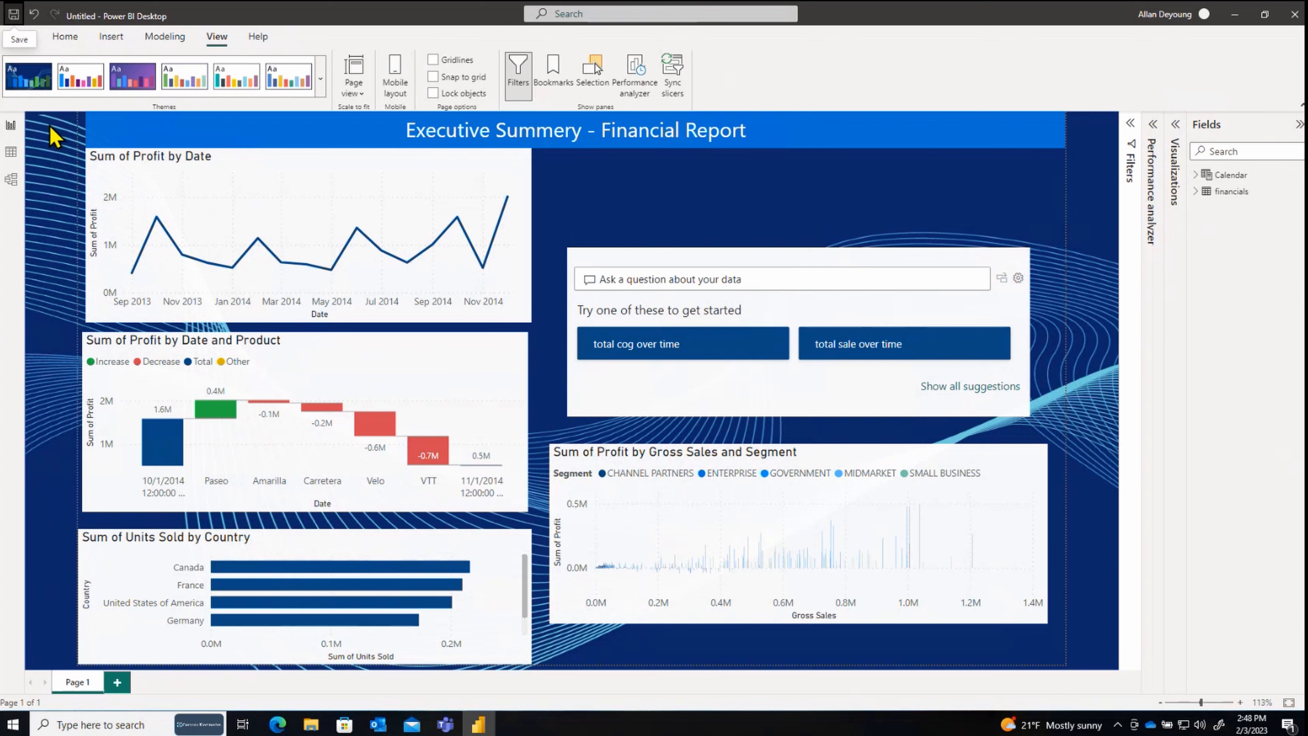
Step: Start publishing the report to Power BI and agree to save the changes
{"action": "left_click", "coordinate": [62, 37]}
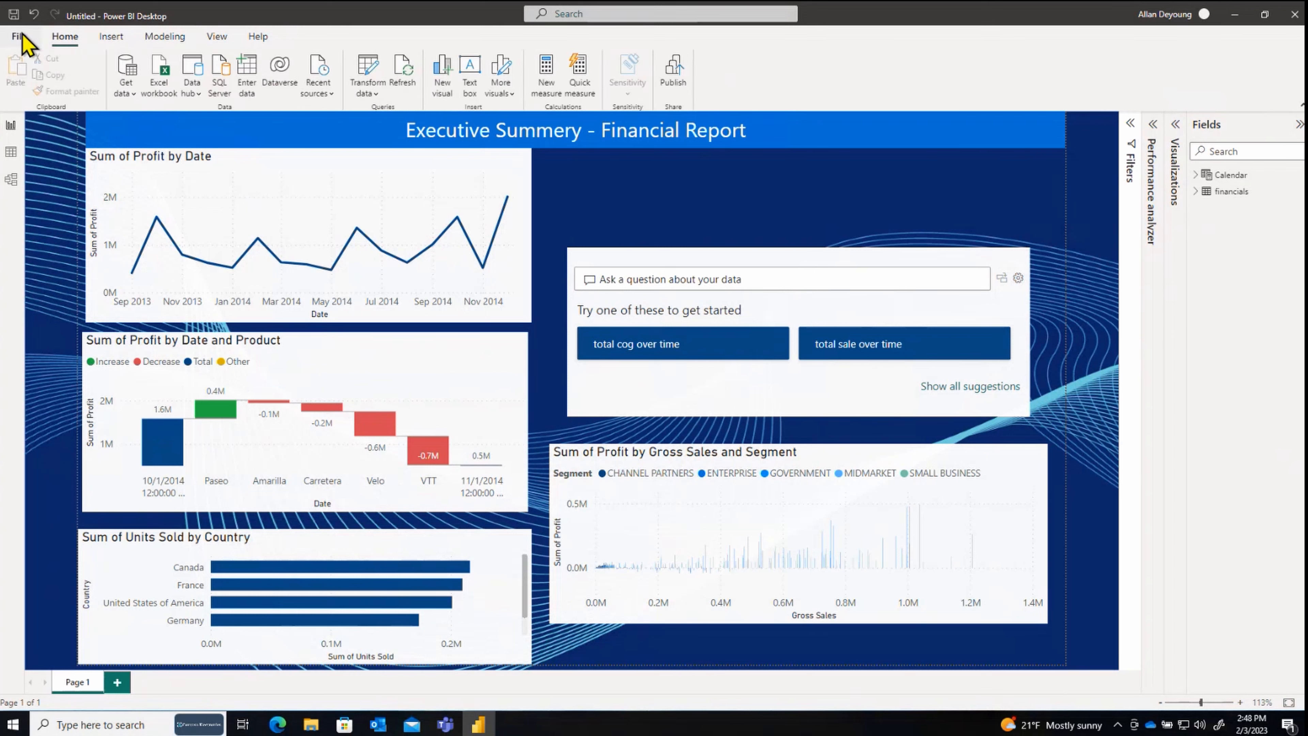
{"action": "left_click", "coordinate": [20, 38]}
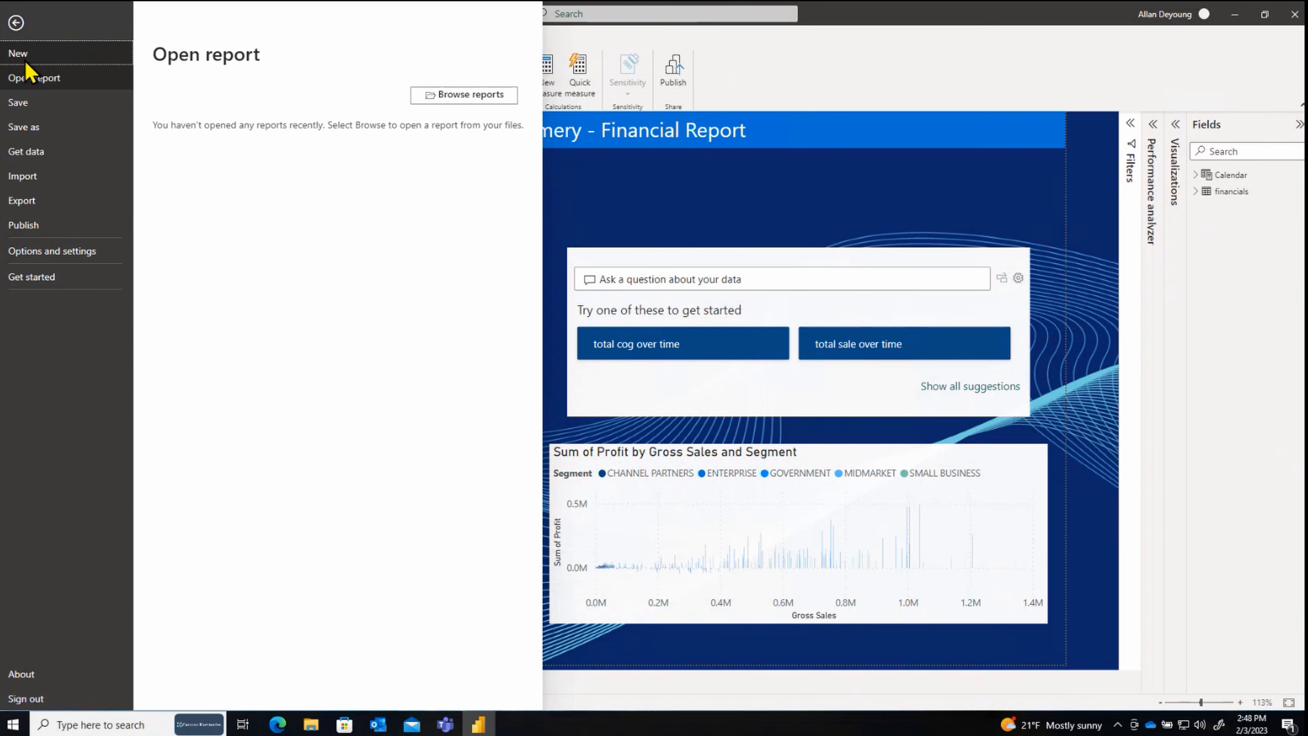
{"action": "left_click", "coordinate": [36, 227]}
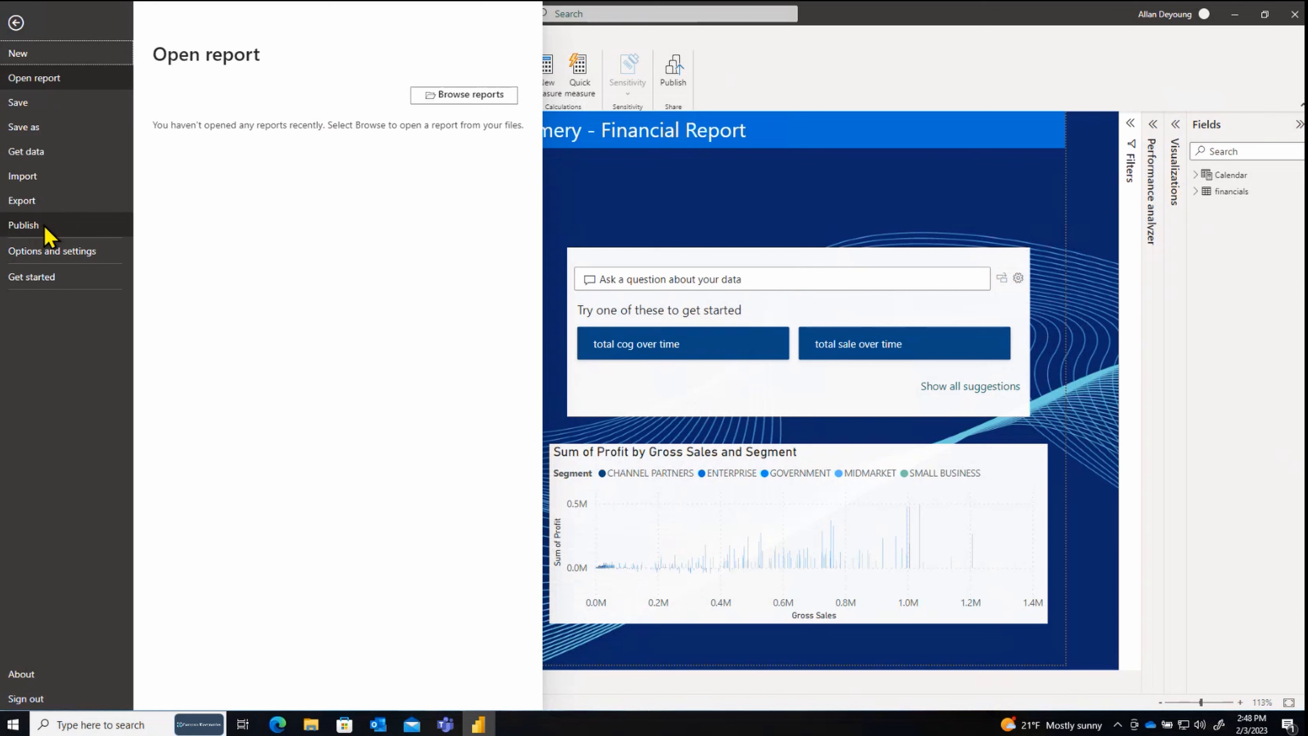
{"action": "left_click", "coordinate": [44, 228]}
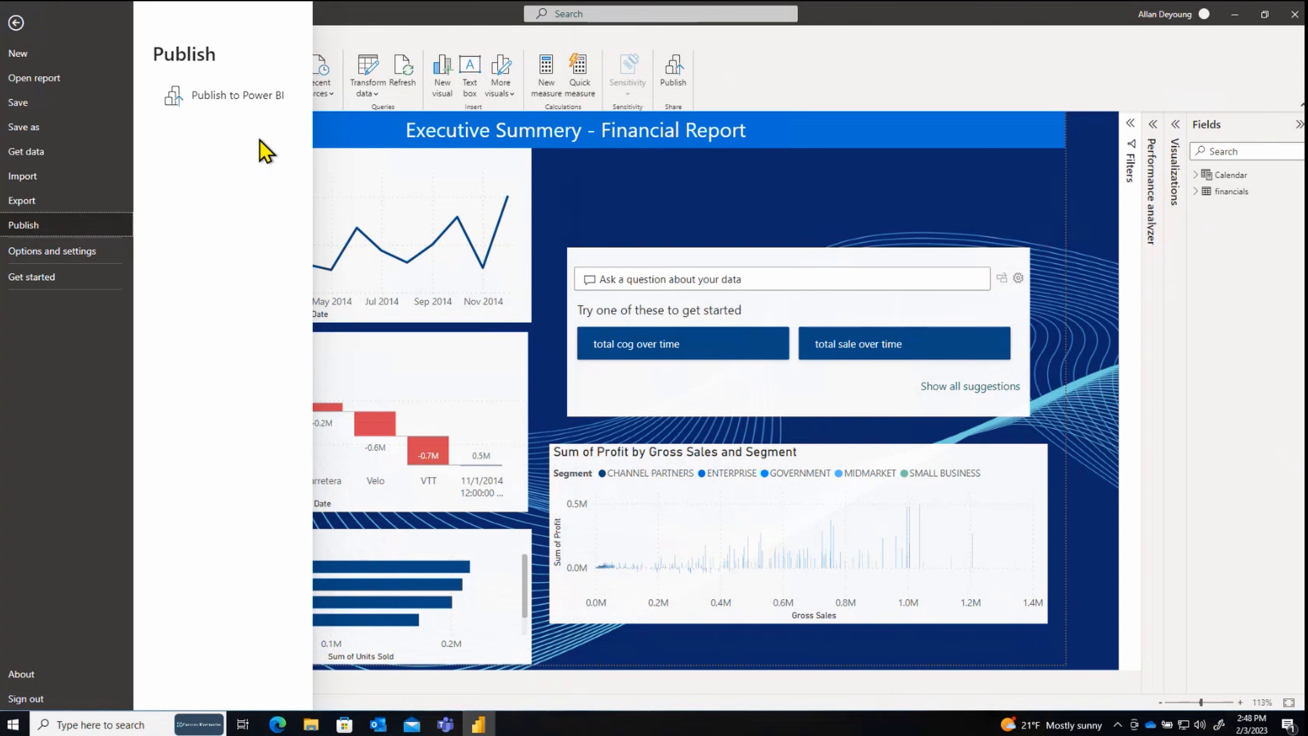
{"action": "left_click", "coordinate": [231, 106]}
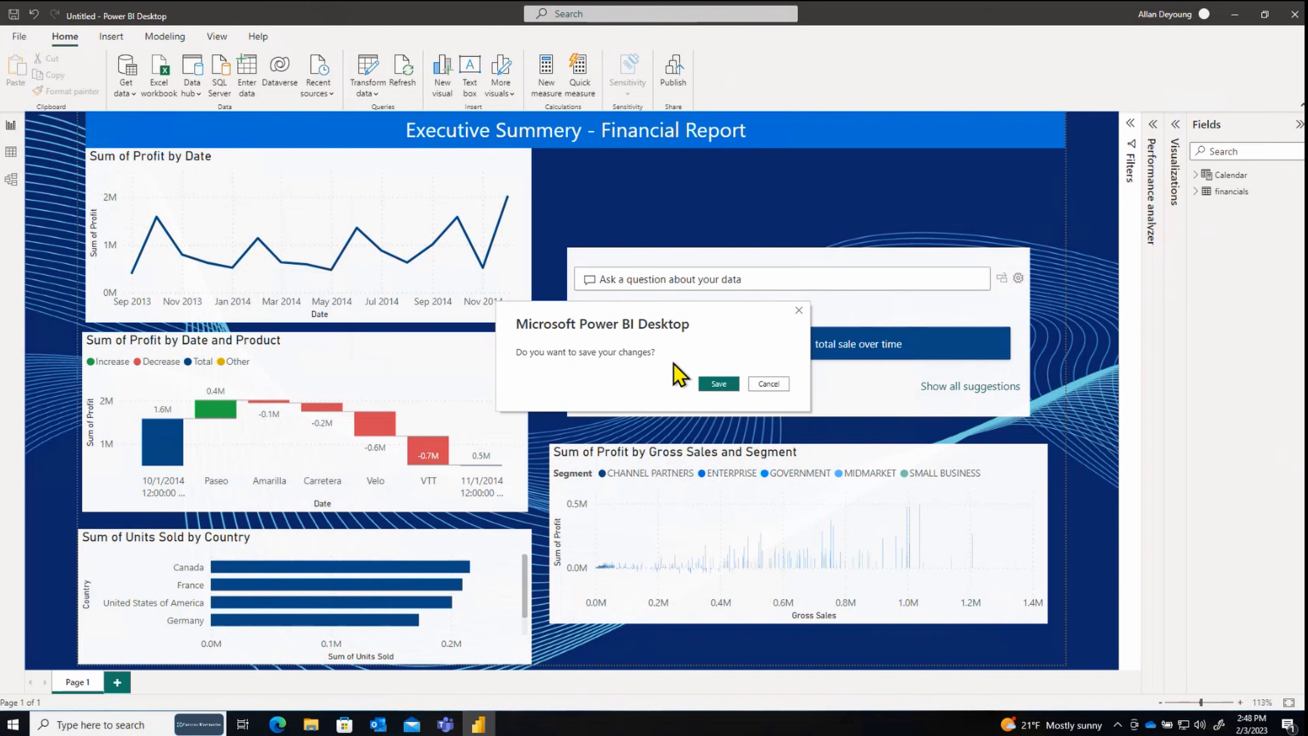
{"action": "left_click", "coordinate": [719, 384]}
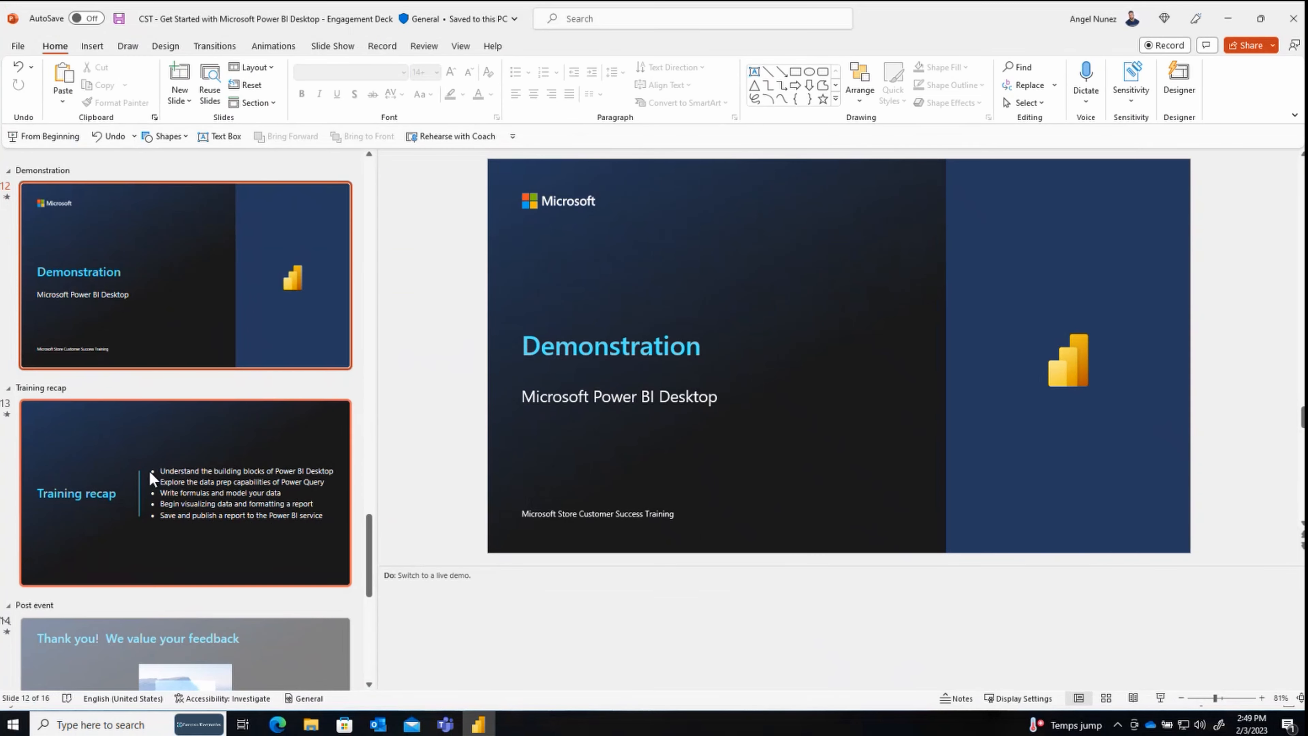
Step: In the PowerPoint training deck, select the Training recap slide and present it as a slide show
{"action": "left_click", "coordinate": [154, 480]}
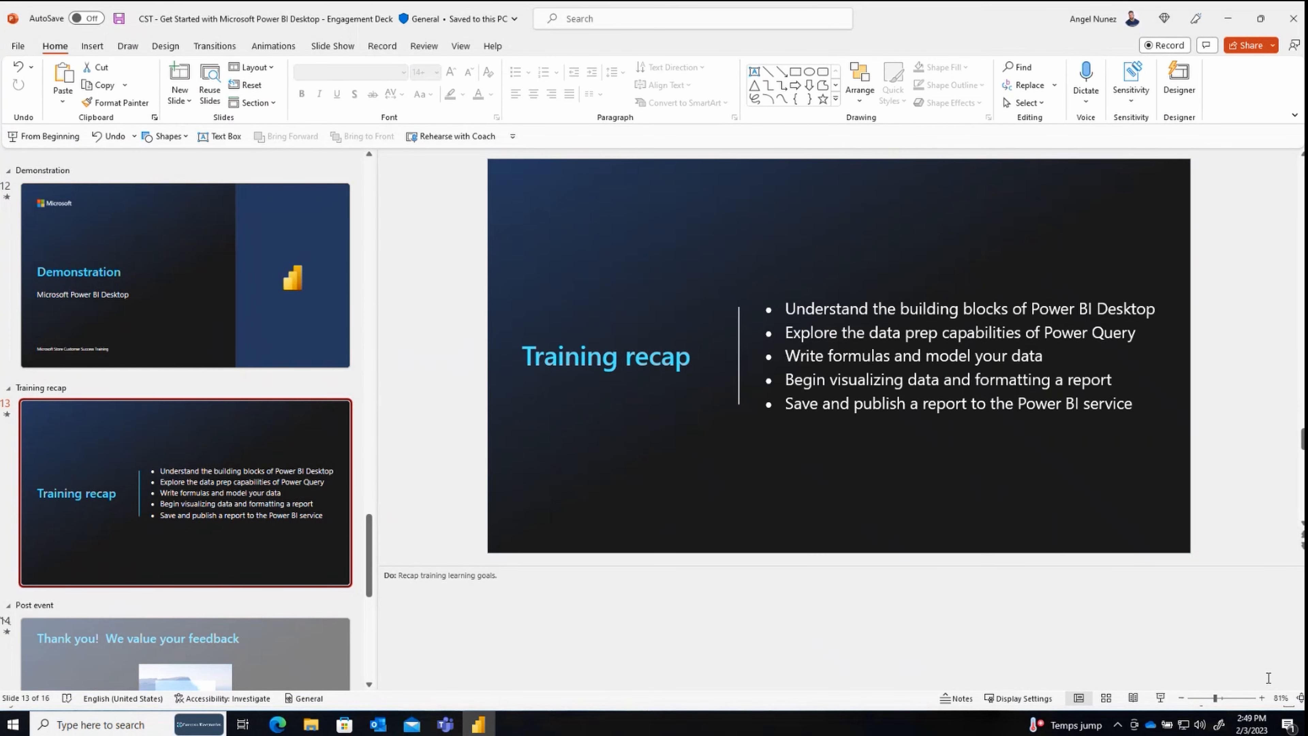
{"action": "left_click", "coordinate": [1160, 698]}
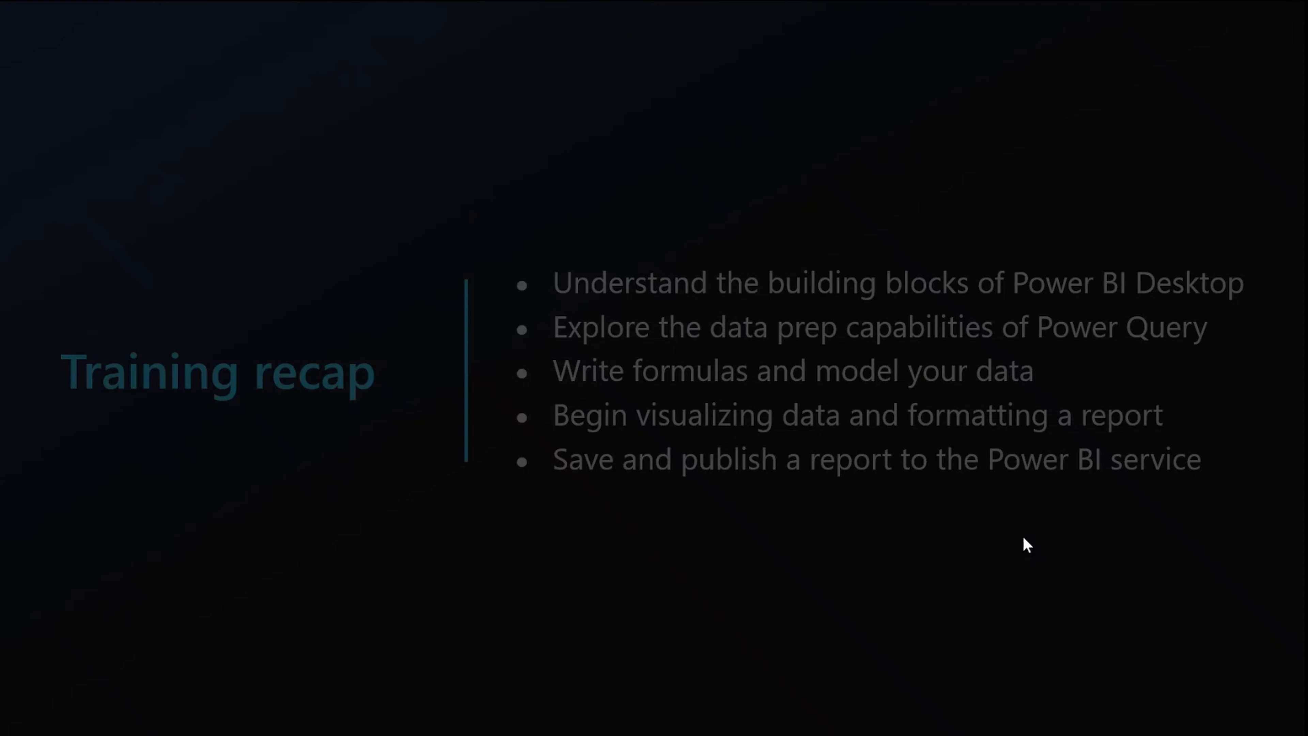